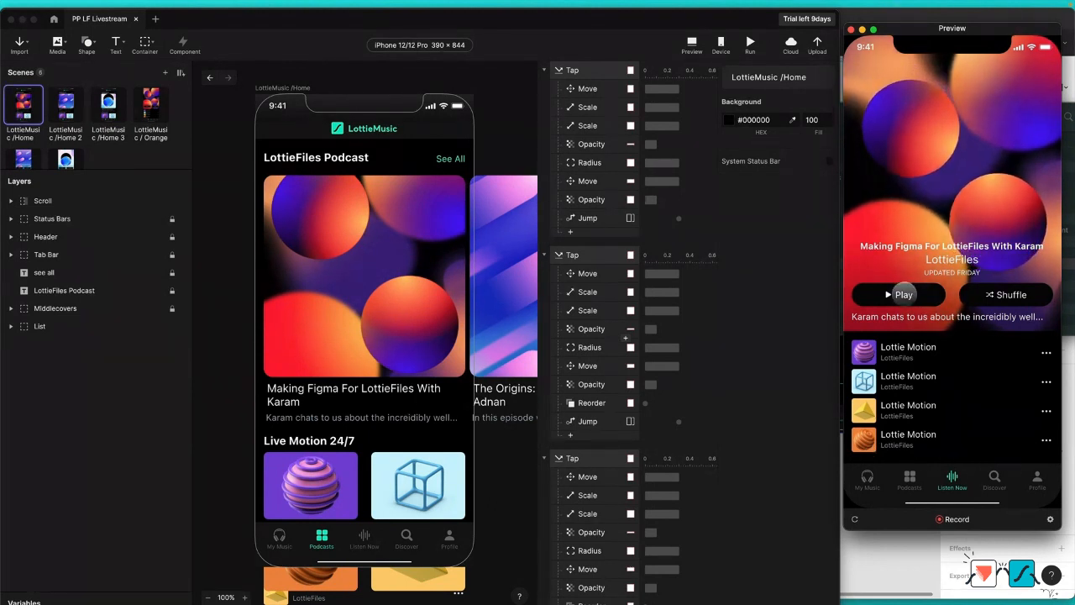
Step: Toggle playback of the orange podcast in the preview and swipe the player down to return to the home screen
left_click(903, 294)
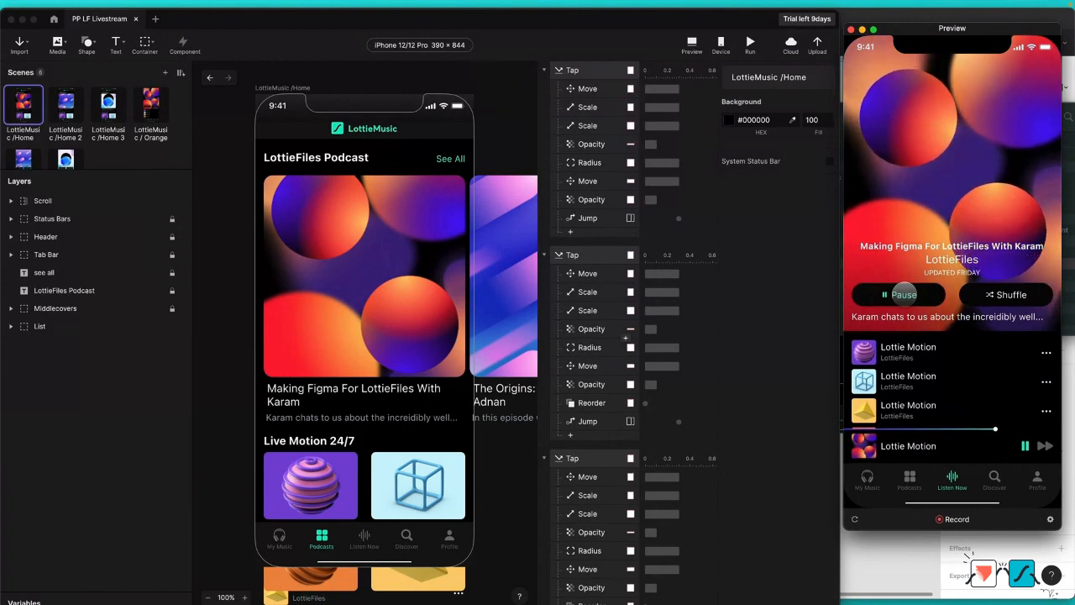
left_click(903, 294)
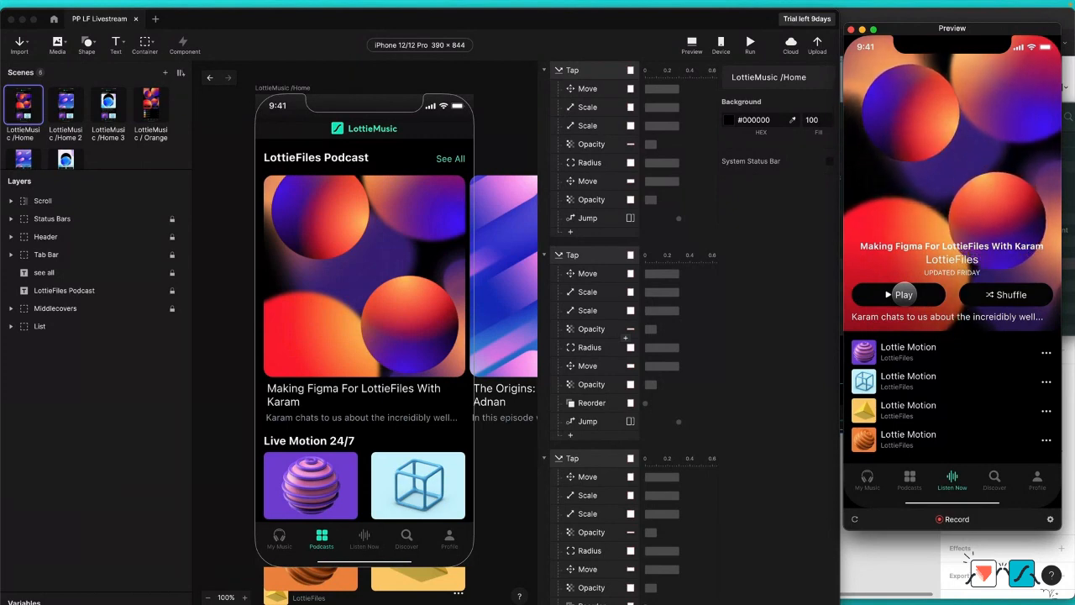
left_click(904, 293)
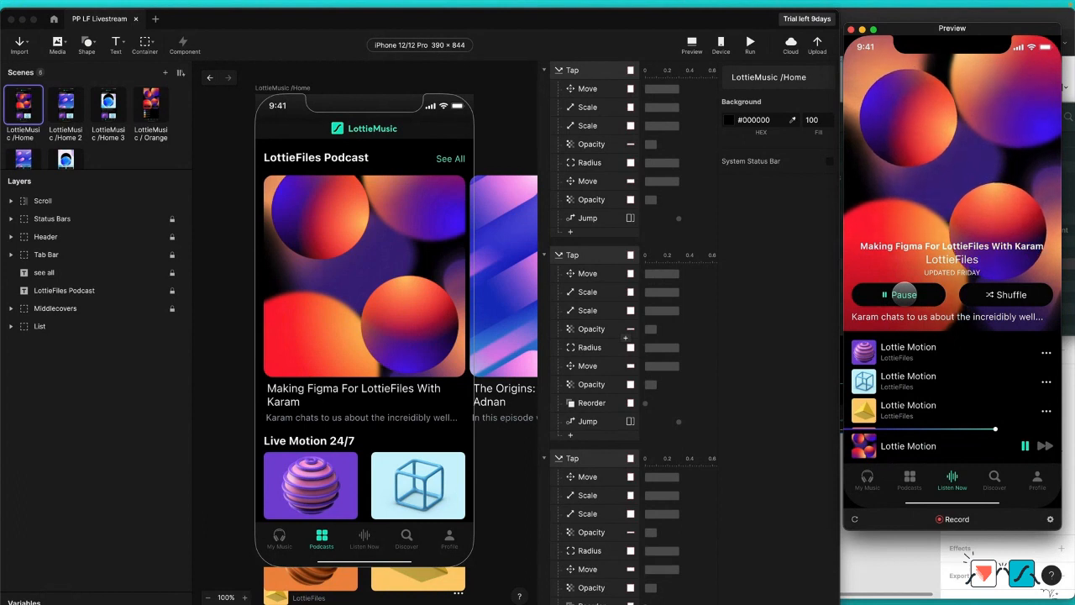
left_click(903, 293)
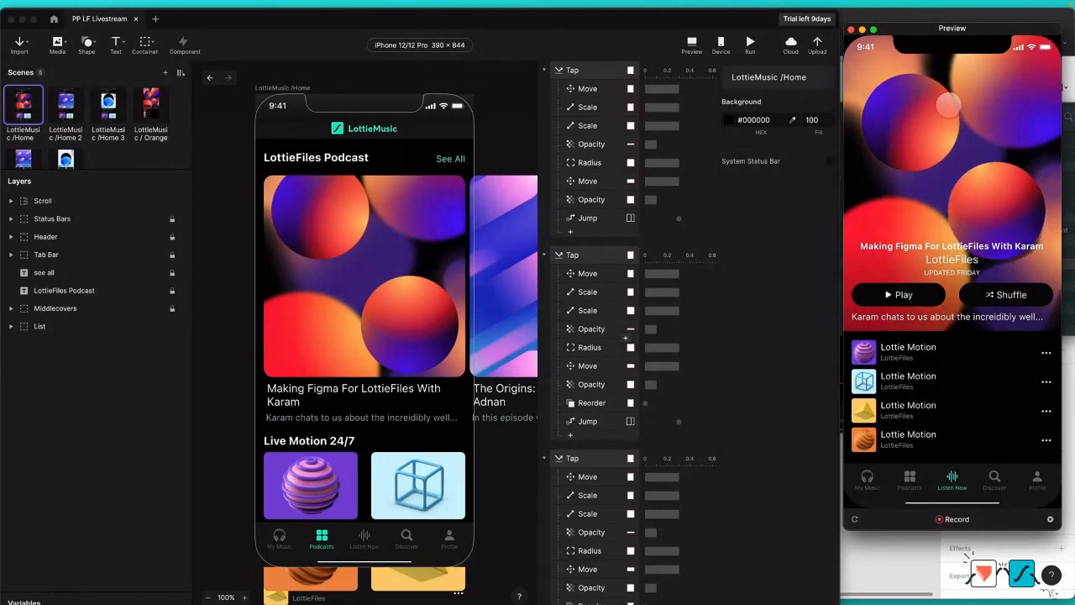
left_click_drag(946, 101, 941, 234)
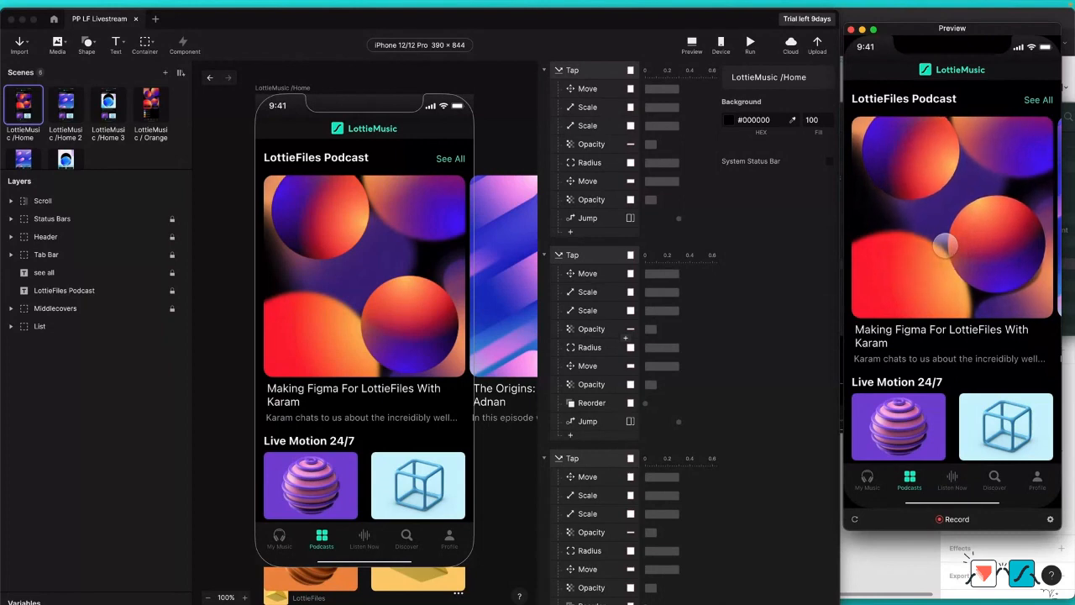
Step: Create a new blank prototype and switch to the Figma design file, closing its open plugin window
left_click(155, 19)
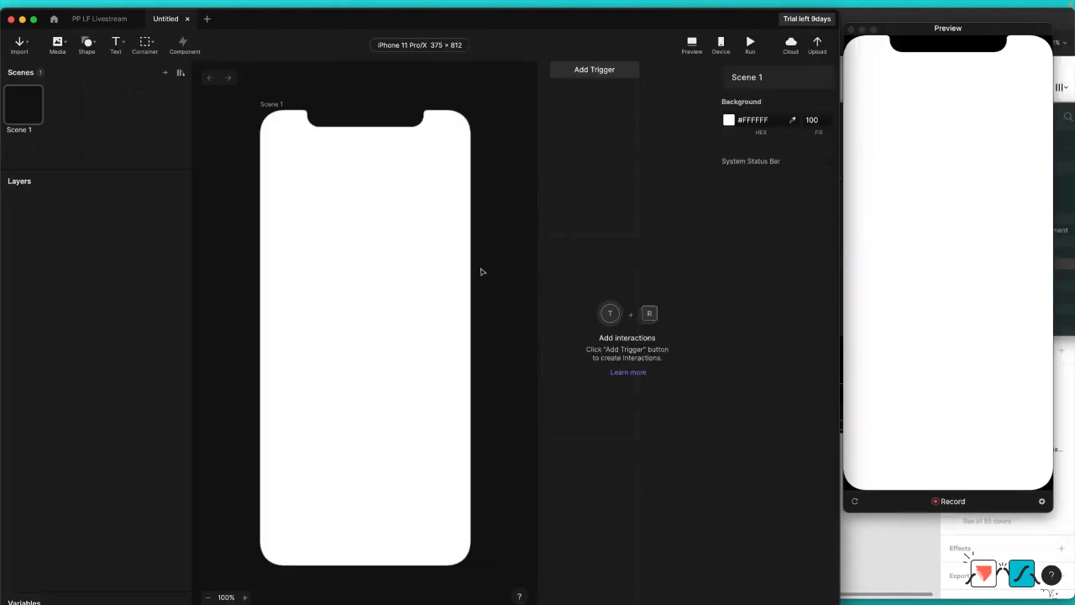
key("ctrl+Up")
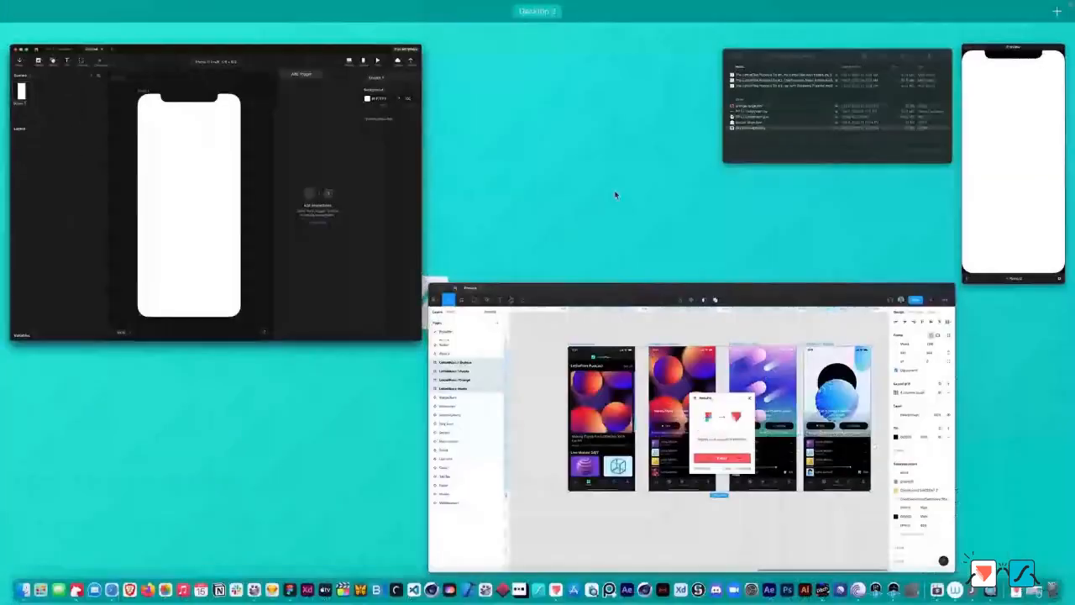
left_click(652, 323)
left_click(656, 244)
left_click(694, 101)
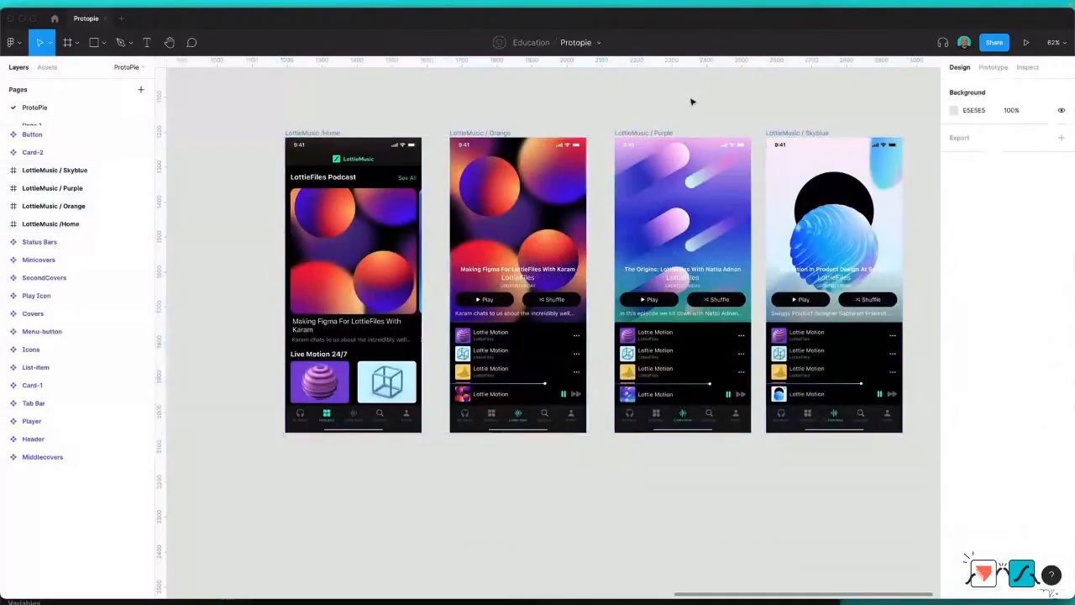
Step: Look over the Figma canvas, examining the source components and the four LottieMusic frames
scroll(601, 98, "down", 5)
scroll(601, 97, "left", 3)
scroll(600, 97, "left", 10)
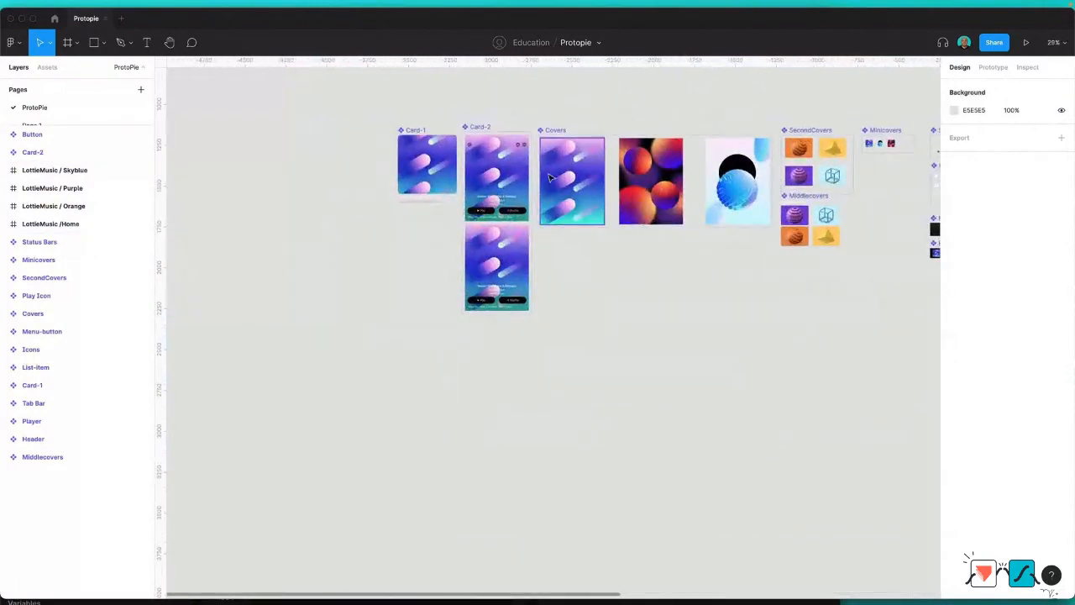
scroll(617, 189, "right", 3)
scroll(618, 189, "right", 10)
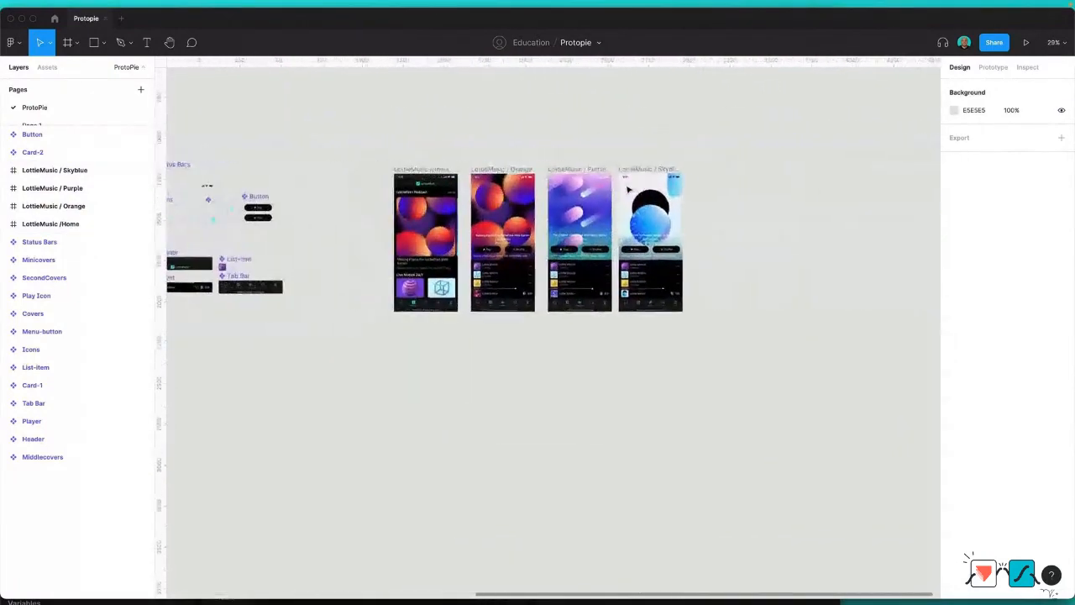
scroll(447, 194, "up", 5)
scroll(447, 194, "down", 4)
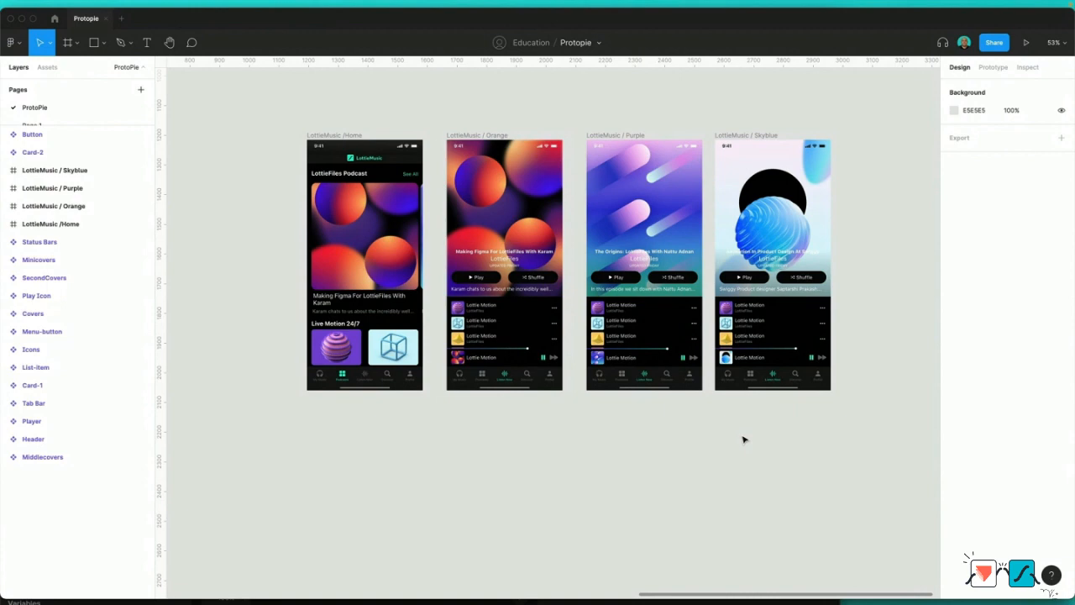
Step: Export the Home, Orange, Purple and Skyblue frames with Figma's ProtoPie plugin and switch back to ProtoPie
left_click_drag(250, 102, 856, 441)
right_click(649, 265)
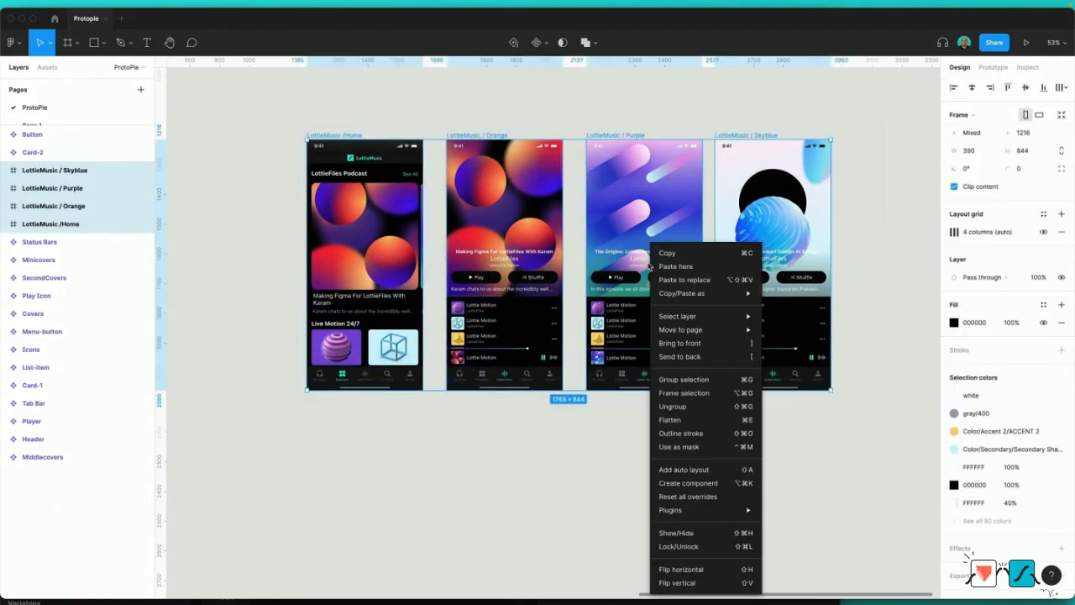
mouse_move(693, 511)
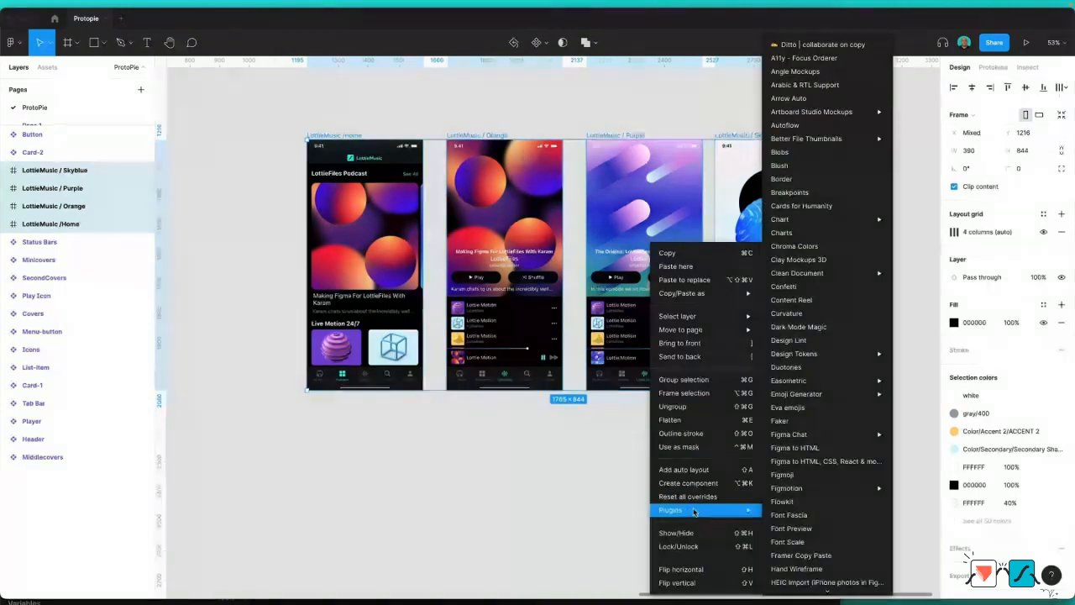
scroll(811, 537, "down", 8)
mouse_move(827, 534)
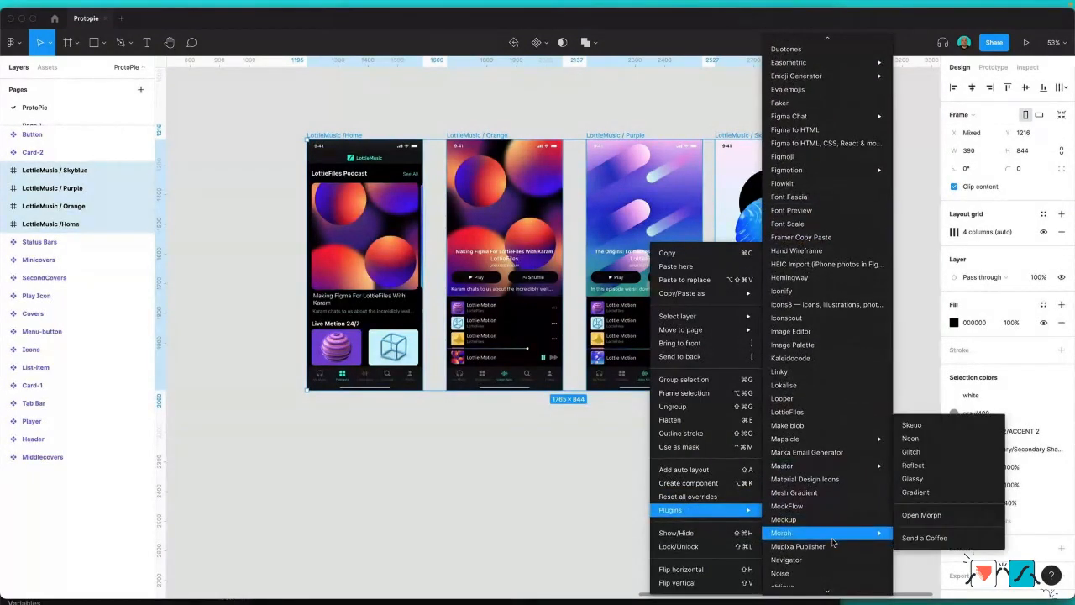
scroll(827, 537, "down", 5)
left_click(822, 544)
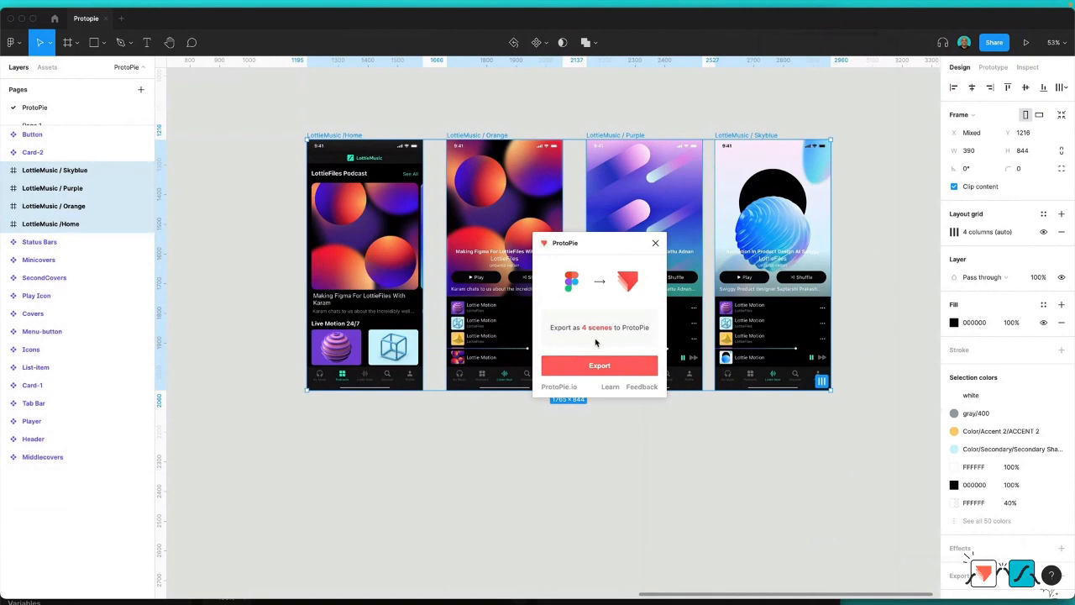
left_click(605, 366)
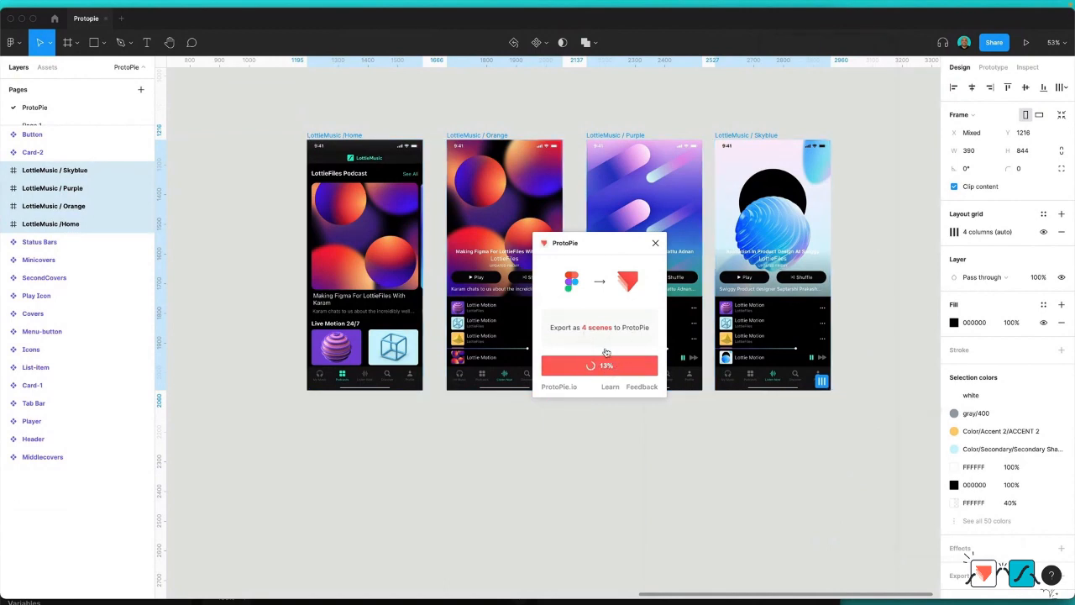
key("ctrl+Up")
left_click(329, 244)
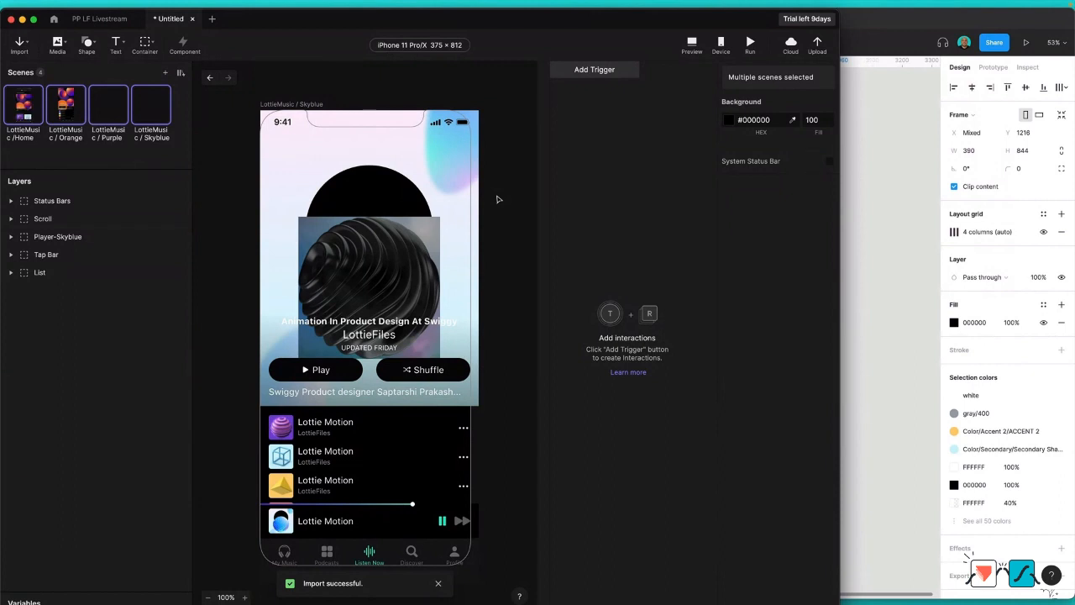
Step: Change the prototype's device to the iOS iPhone 12/12 Pro, 390 × 844
left_click(417, 47)
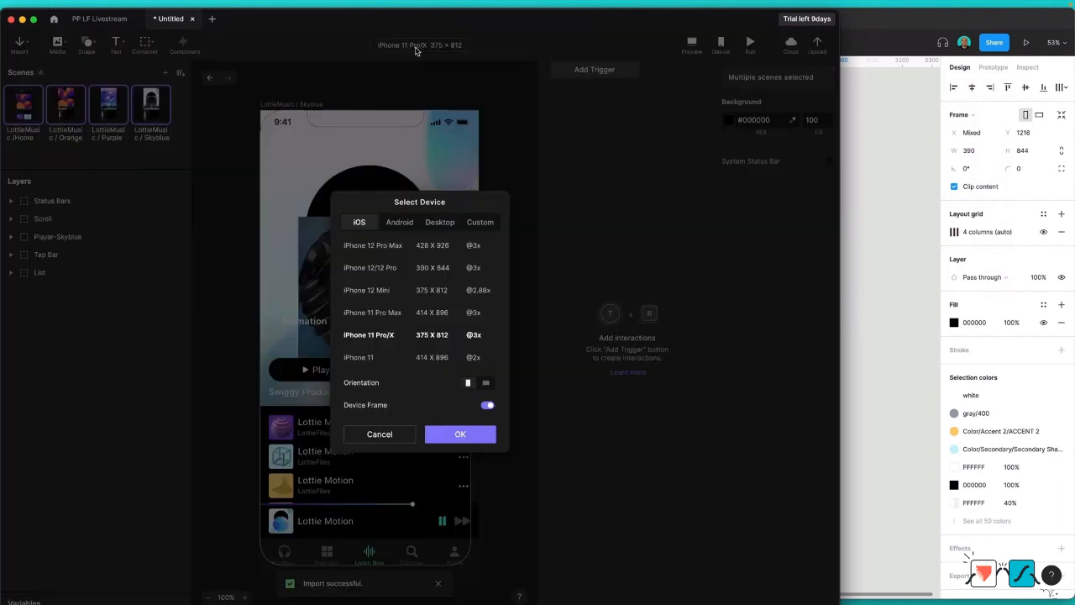
left_click(402, 224)
left_click(439, 222)
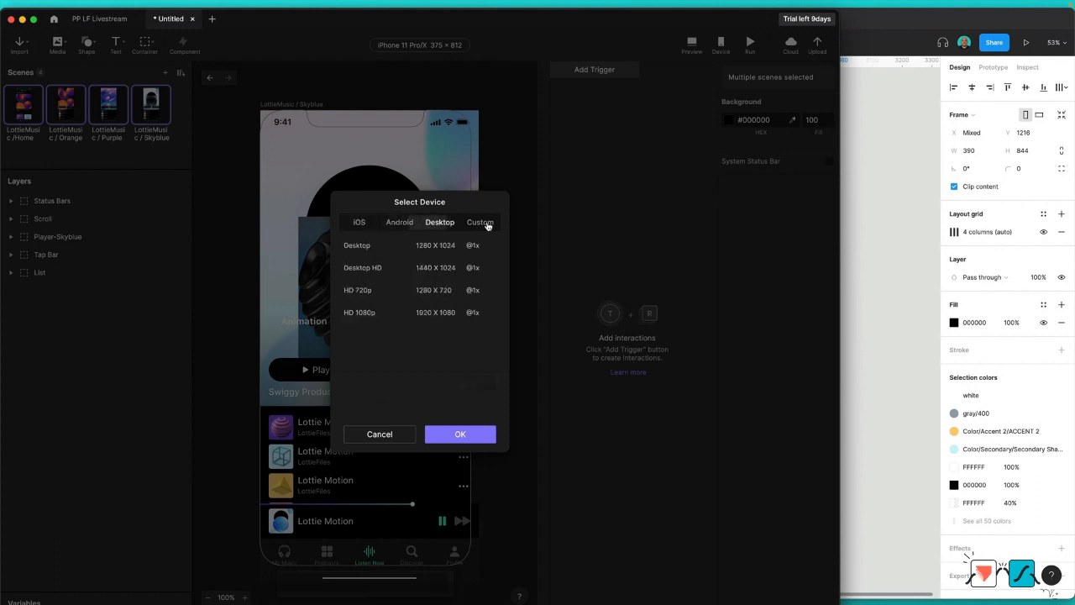
left_click(485, 224)
left_click(487, 225)
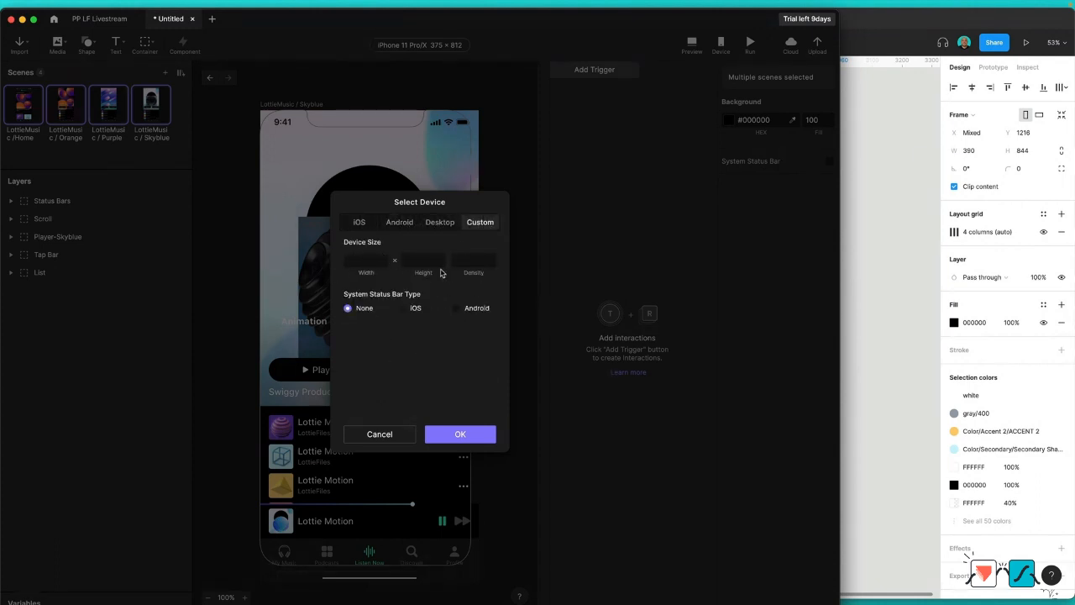
left_click(360, 223)
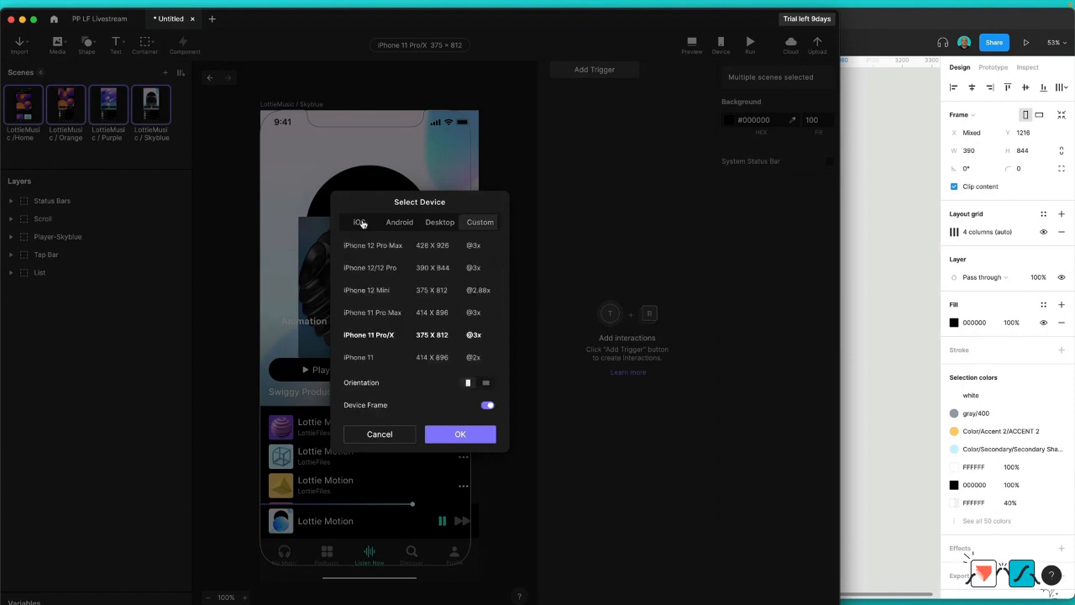
left_click(382, 270)
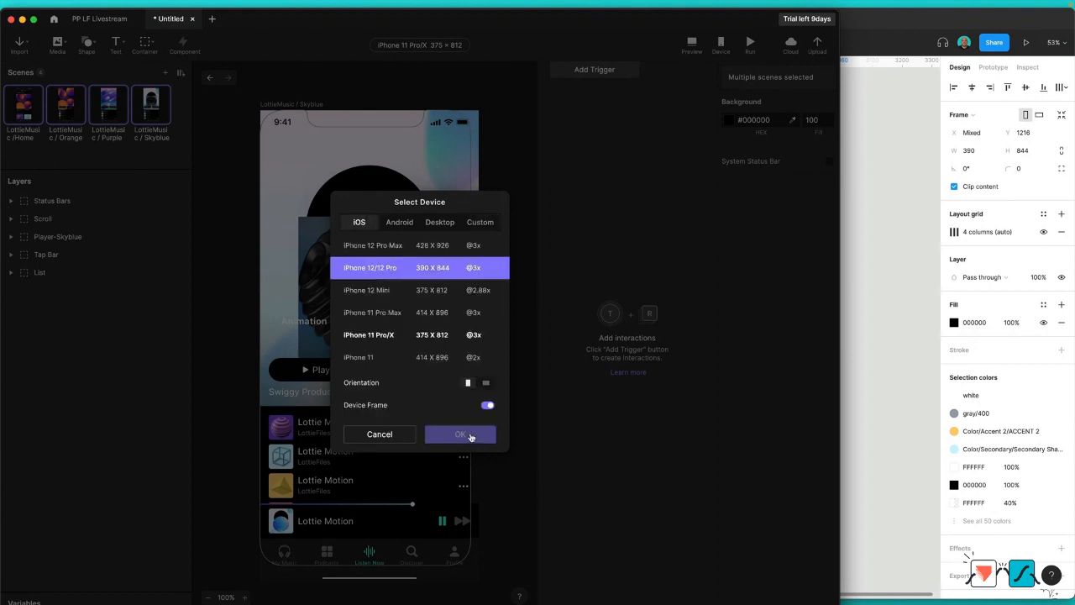
left_click(470, 436)
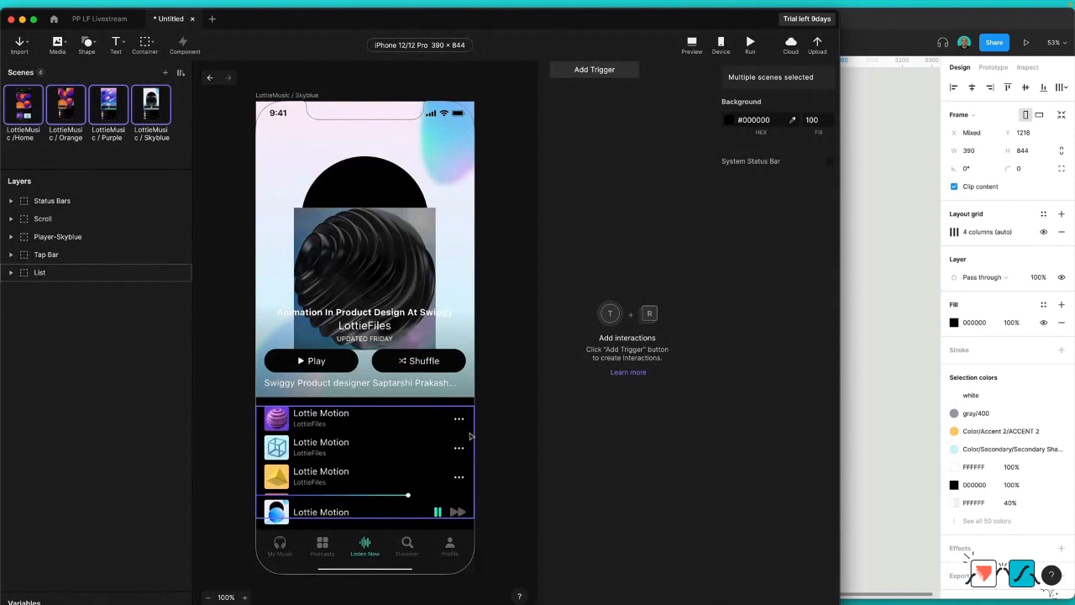
Step: Review the imported Home, Orange, Purple and Skyblue scenes one after another
left_click(19, 106)
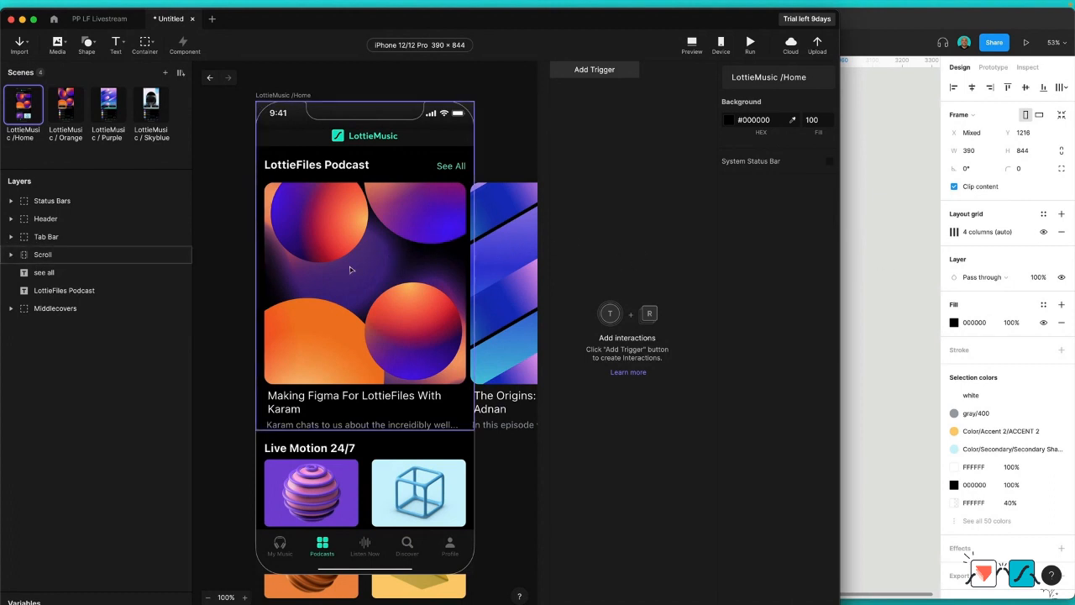
left_click(64, 108)
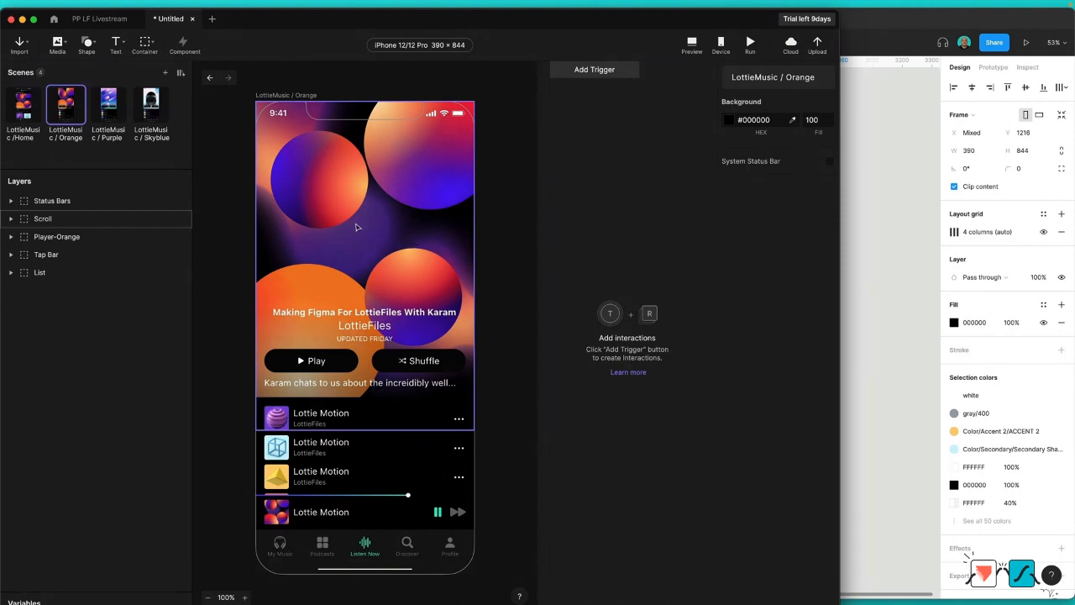
left_click(116, 104)
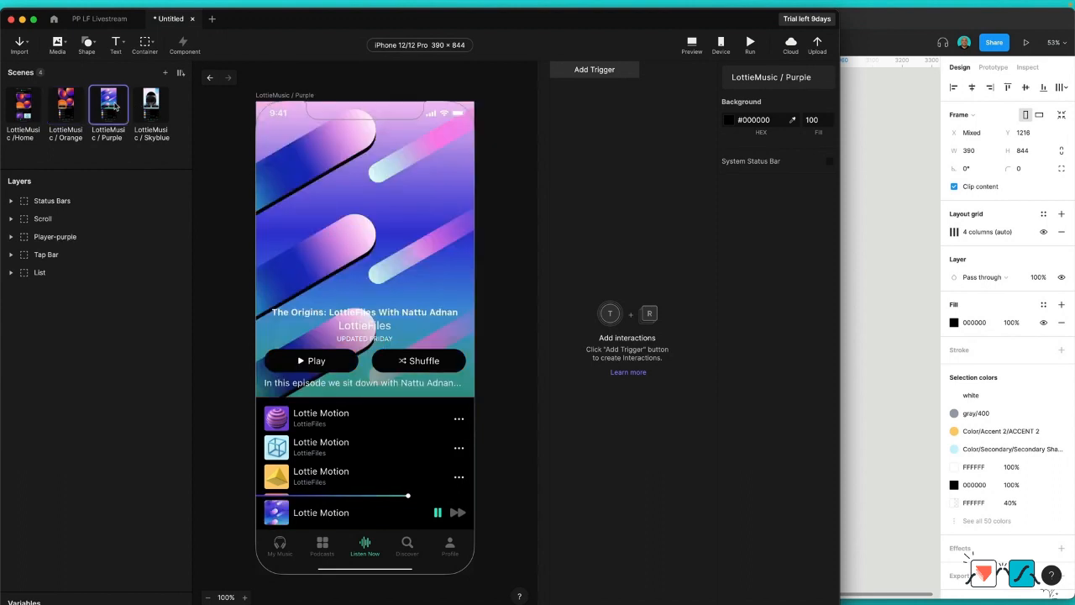
left_click(152, 106)
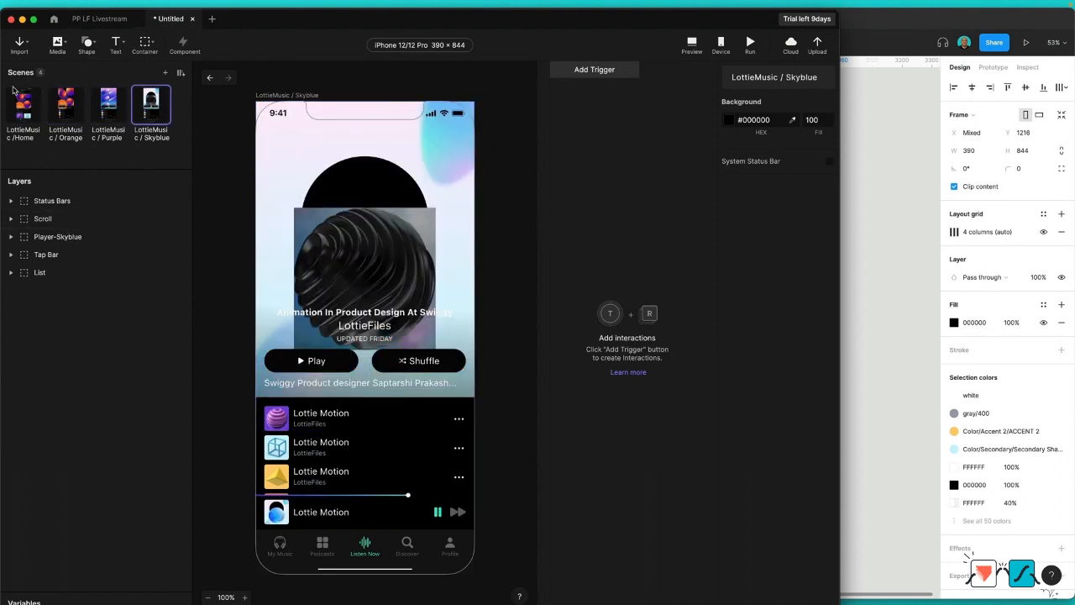
left_click(25, 103)
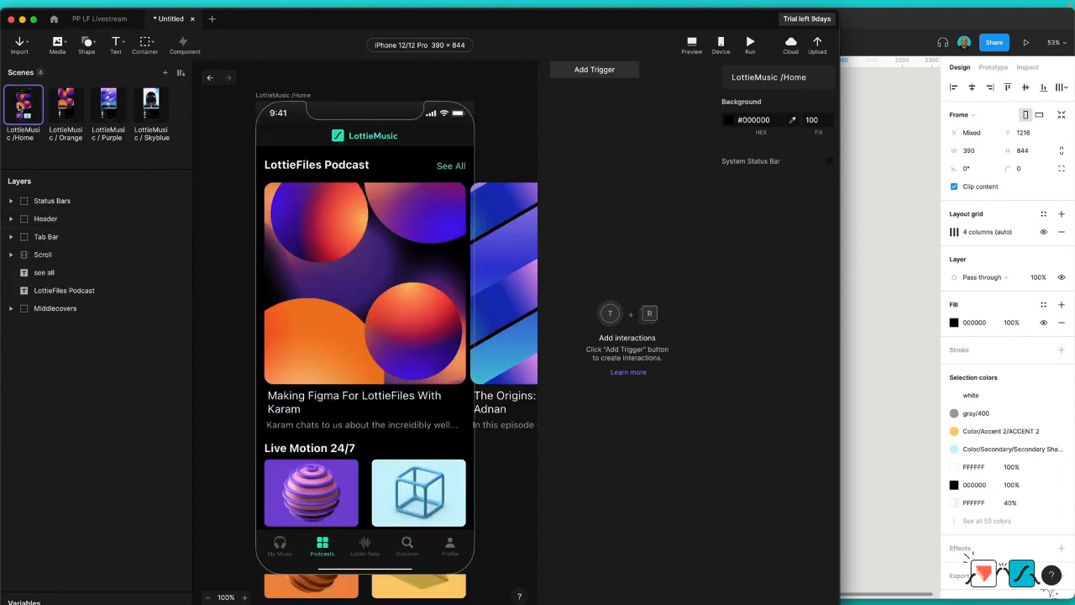
left_click(72, 111)
left_click(106, 111)
left_click(152, 109)
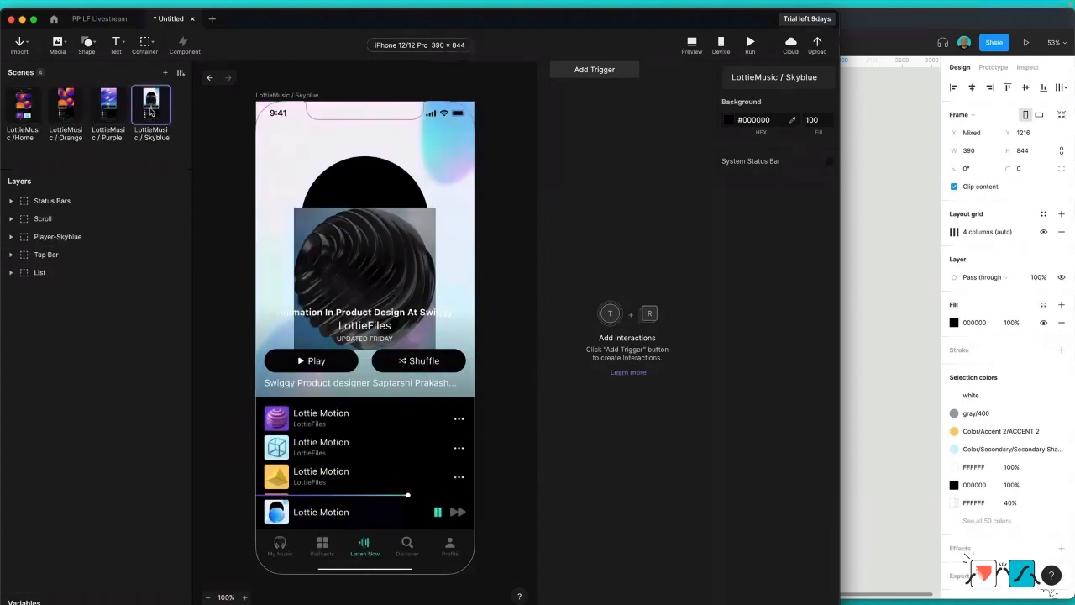
left_click(72, 111)
Step: Move the Scroll layer to the top of the layer order in the LottieMusic /Home scene
left_click(29, 110)
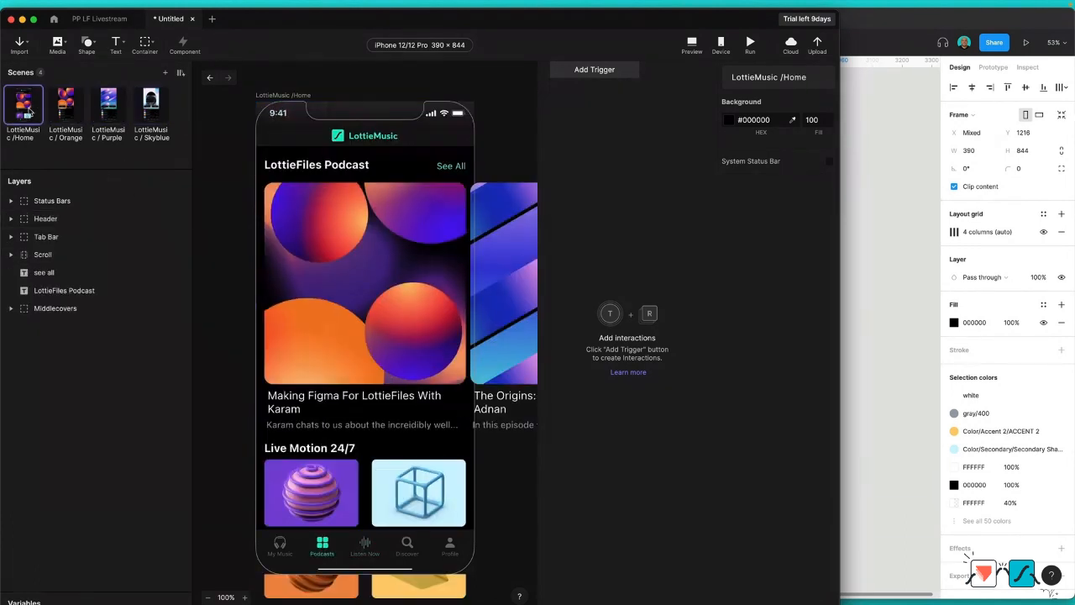
left_click(53, 257)
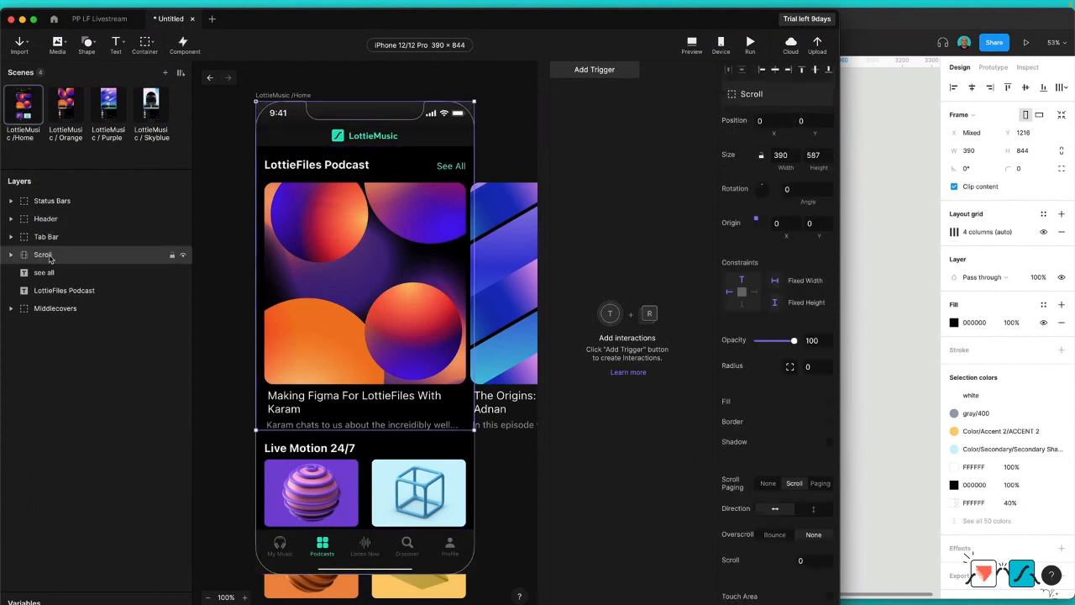
left_click_drag(42, 258, 45, 197)
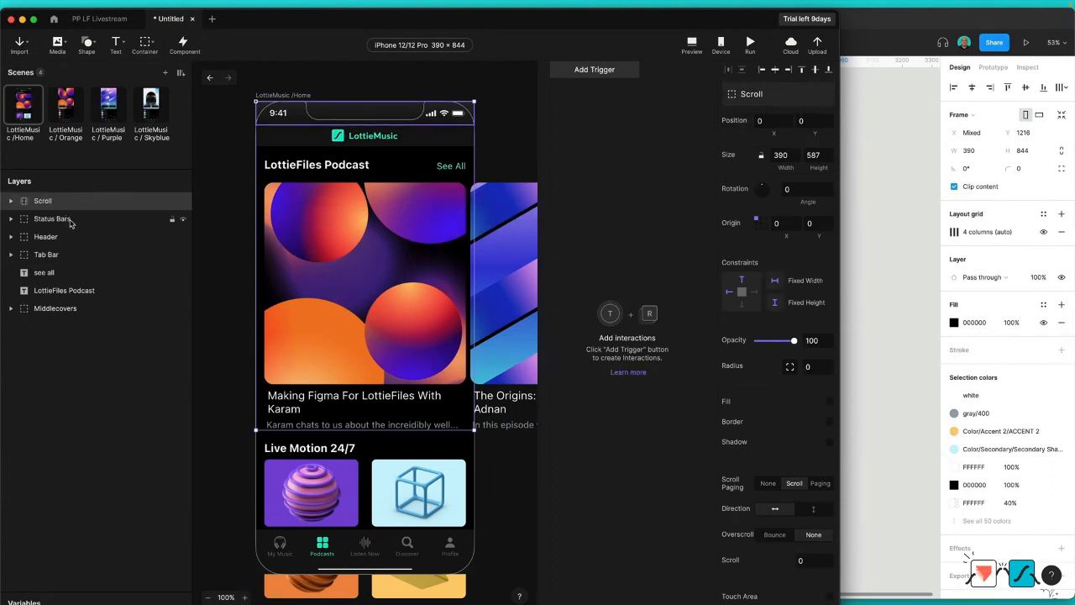
Step: Lock the Status Bars, Header, Tab Bar, see all and LottieFiles Podcast layers, and clear the selection
left_click(71, 222)
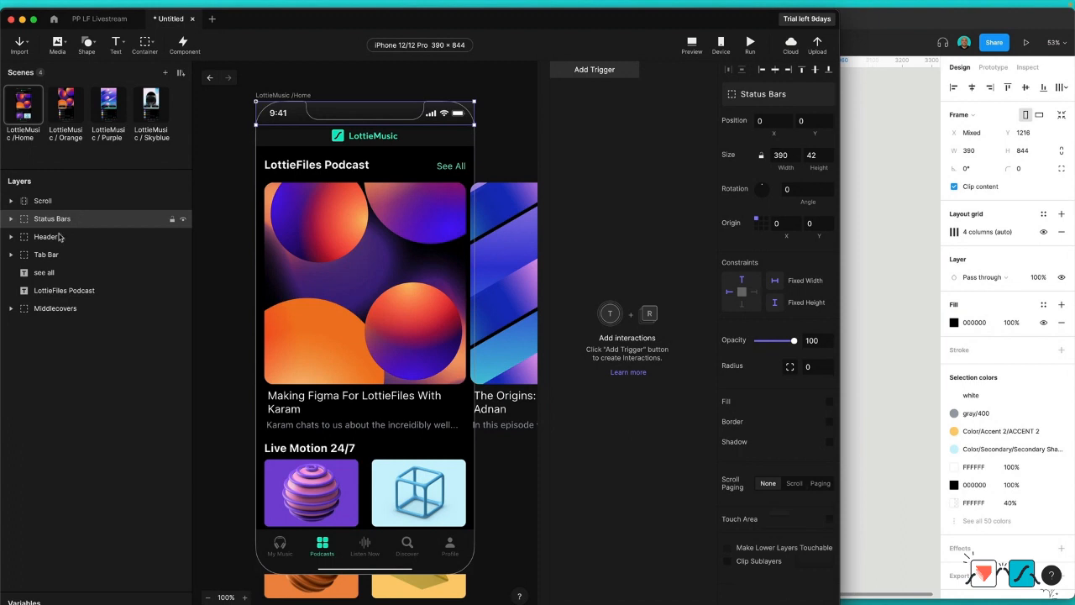
left_click(65, 291, "shift")
right_click(59, 286)
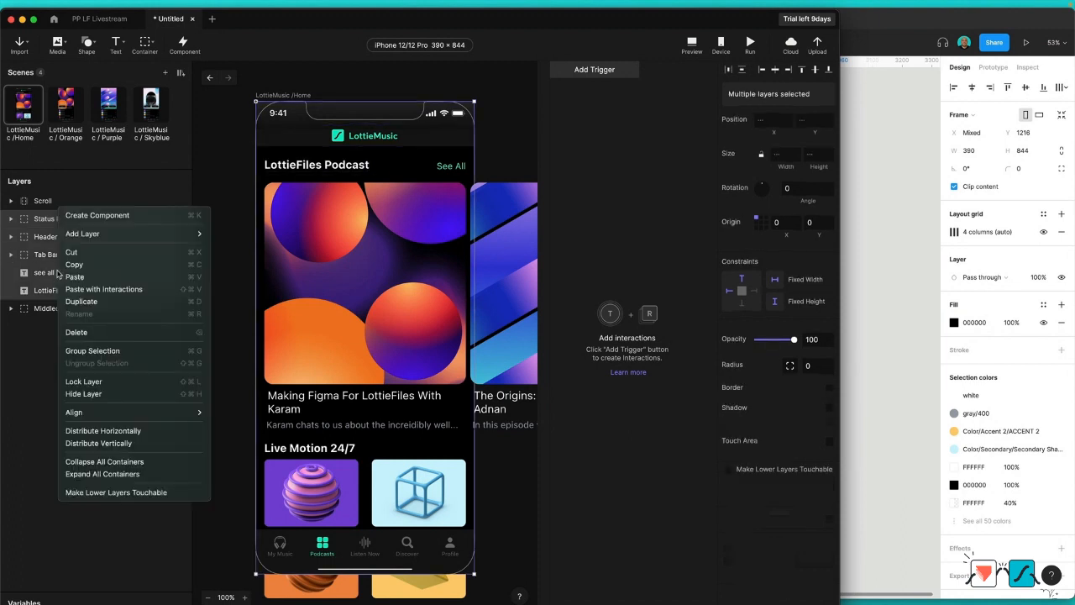
left_click(132, 381)
left_click(83, 331)
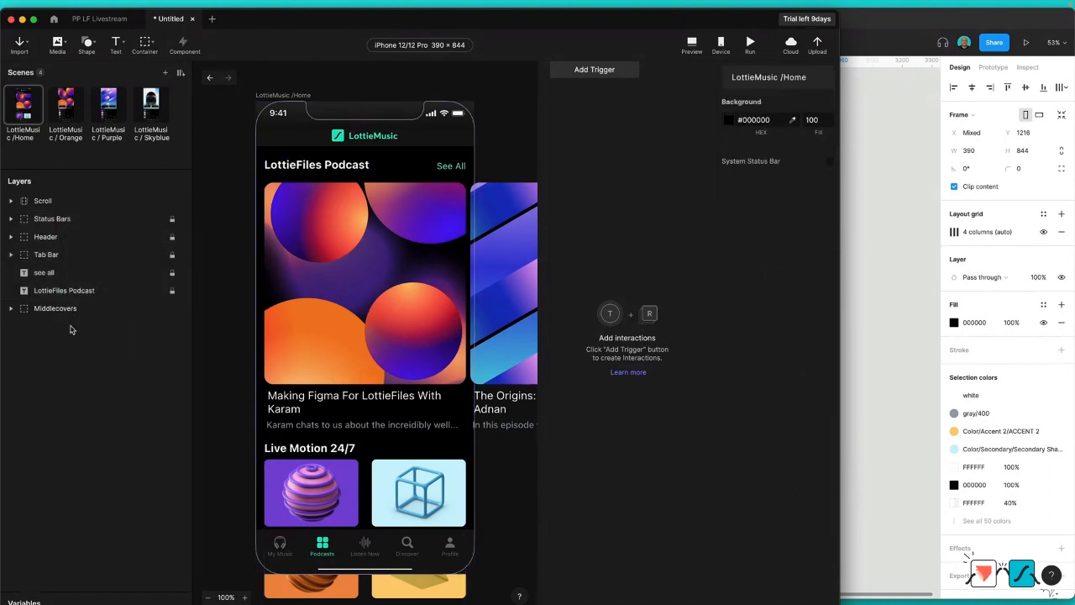
Step: Reorder the cards inside the Scroll layer to Card-1, Card-2, Card-3 from the top of the stack
left_click(11, 203)
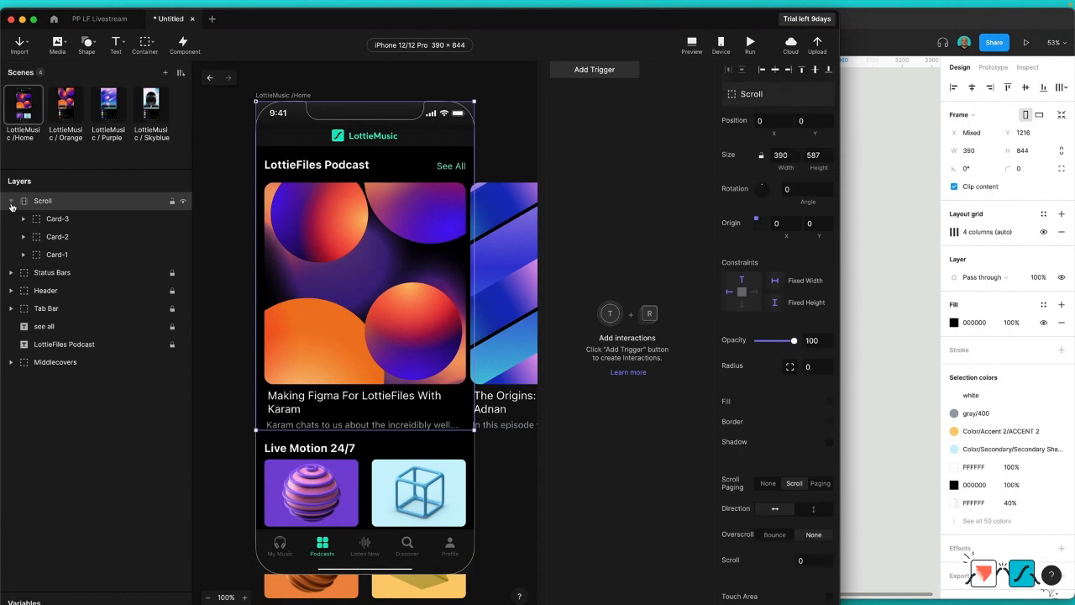
left_click(56, 255)
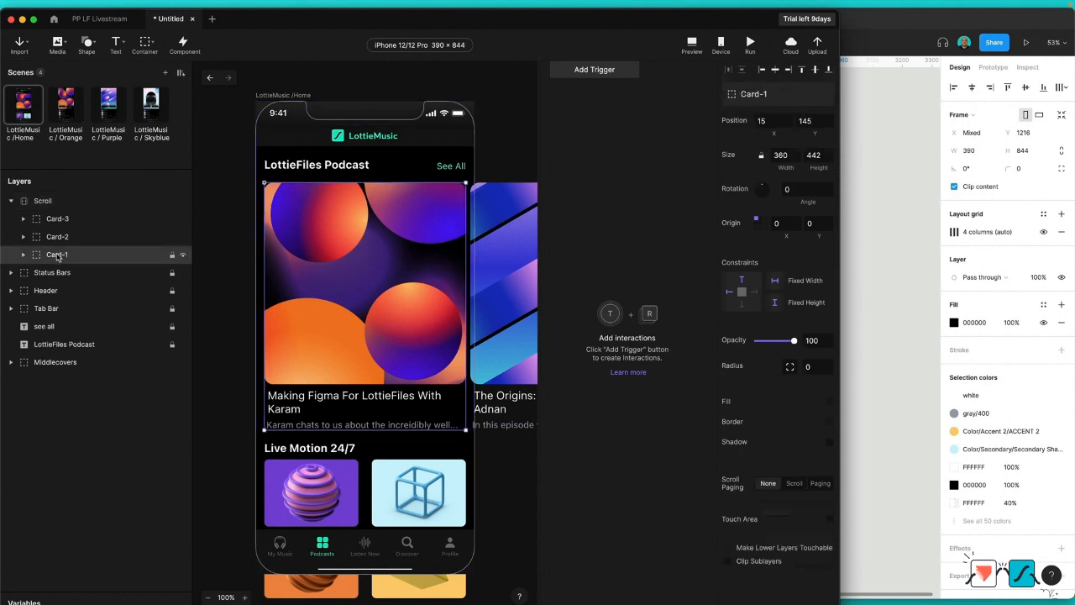
left_click_drag(57, 254, 64, 214)
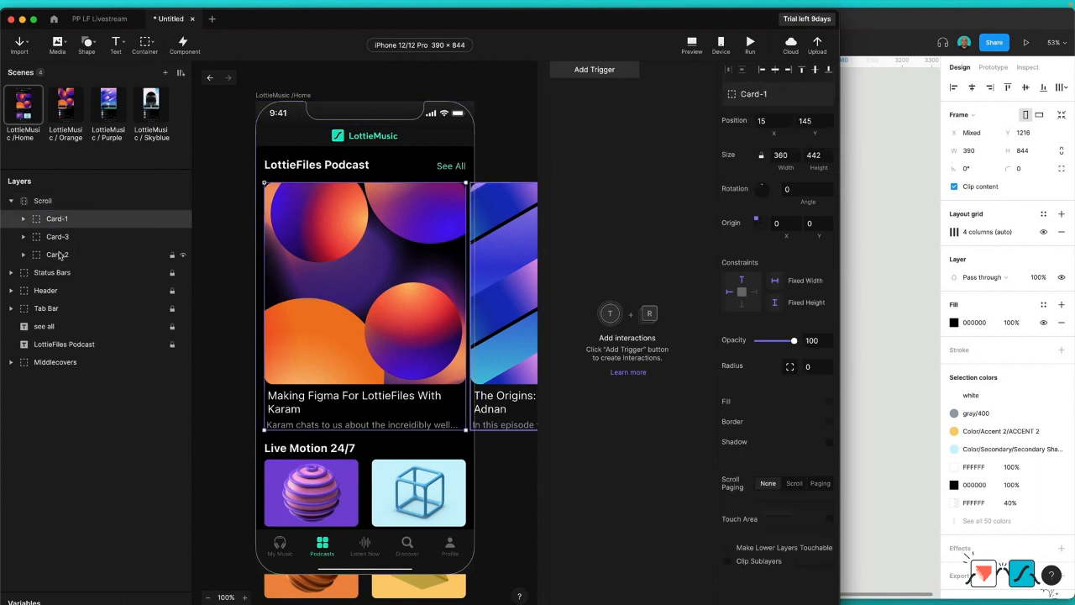
left_click(55, 256)
left_click_drag(55, 256, 68, 232)
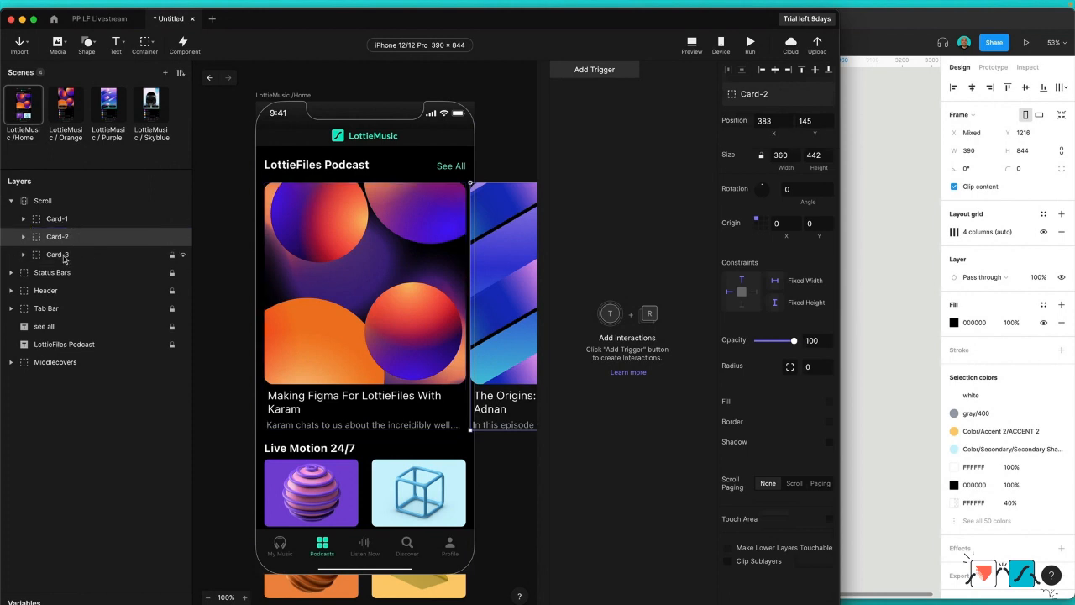
Step: Expand Card-1, Card-2 and Card-3 to examine their nested layers, including the Covers layer inside Cover-main-orange
left_click(51, 224)
left_click(25, 220)
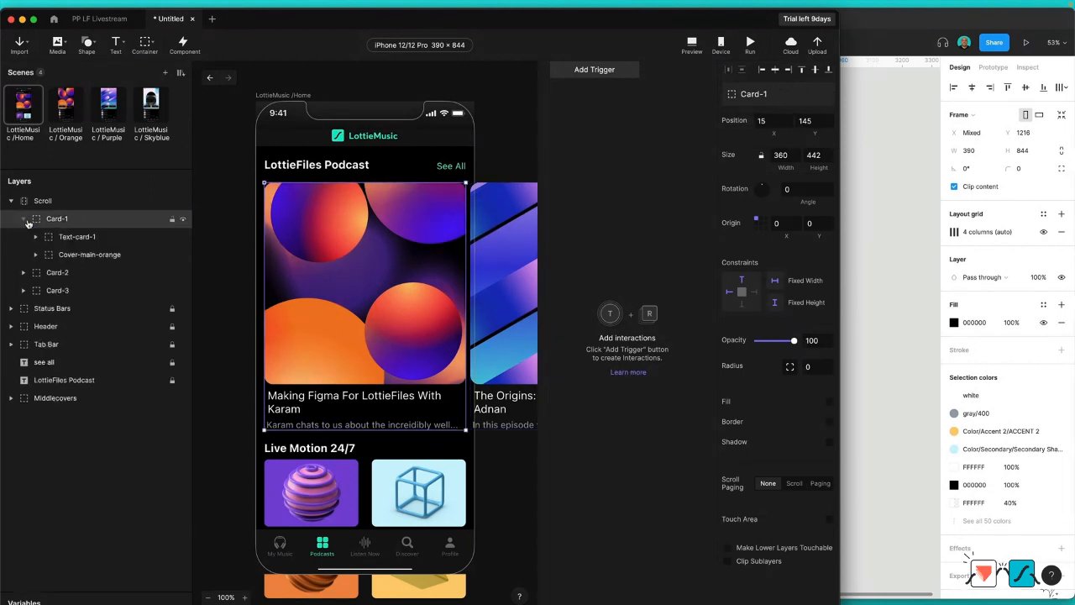
left_click(73, 259)
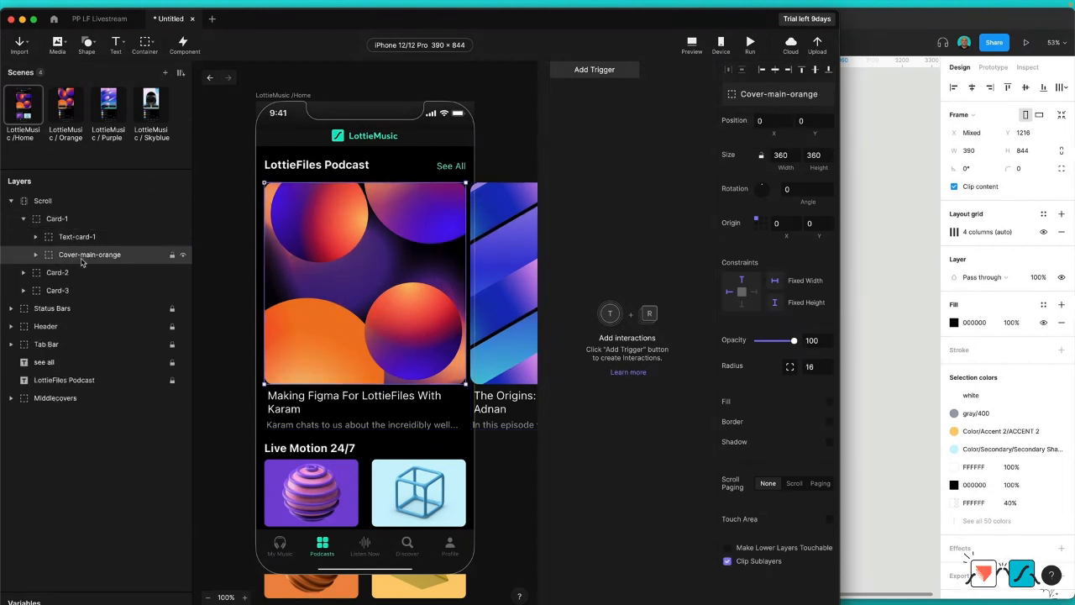
left_click(36, 255)
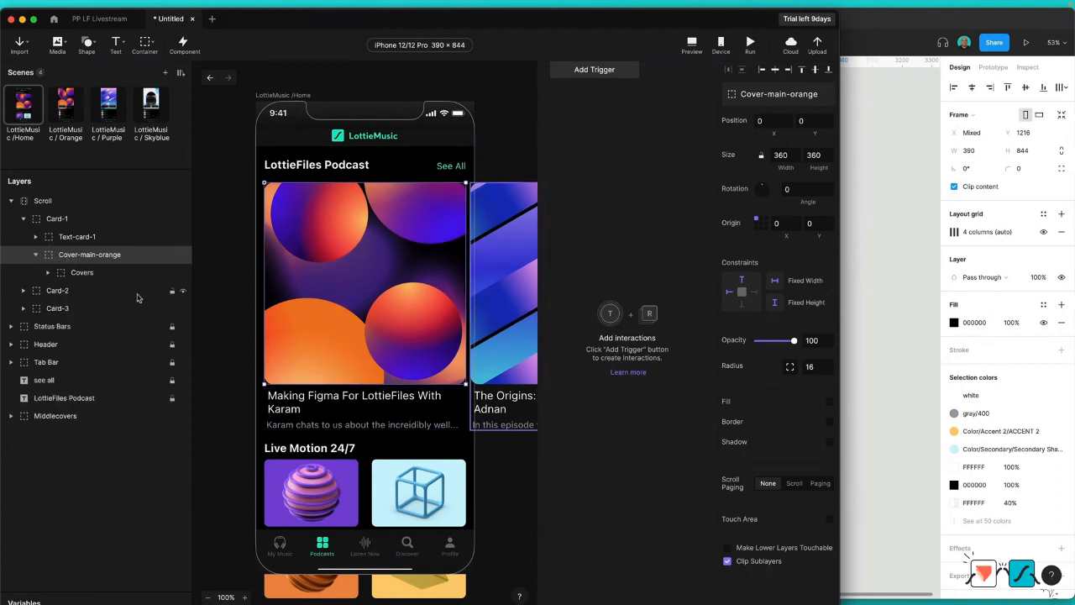
left_click(81, 277)
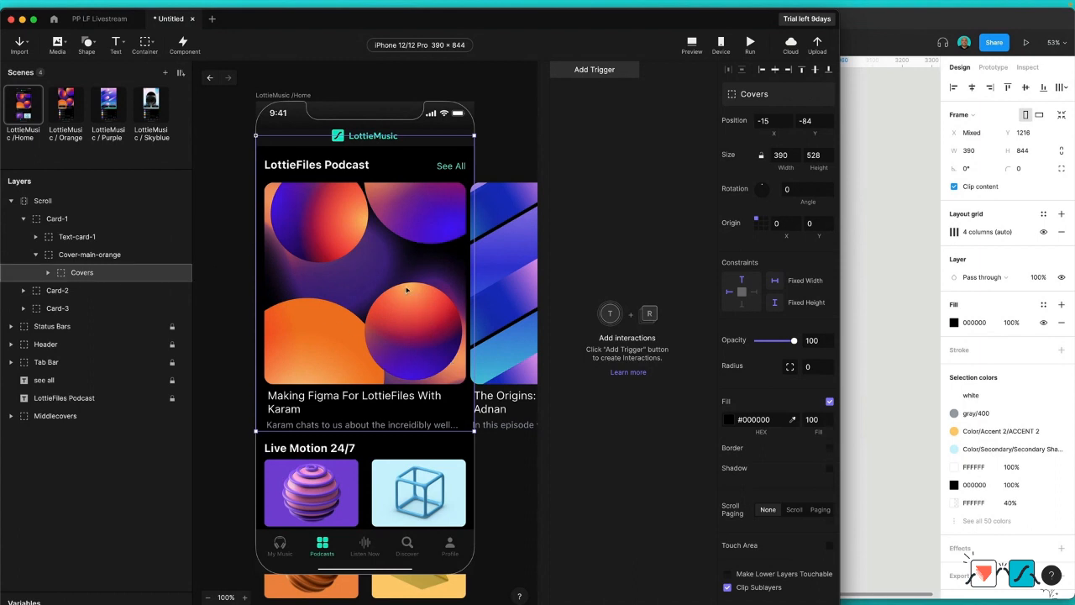
left_click(21, 292)
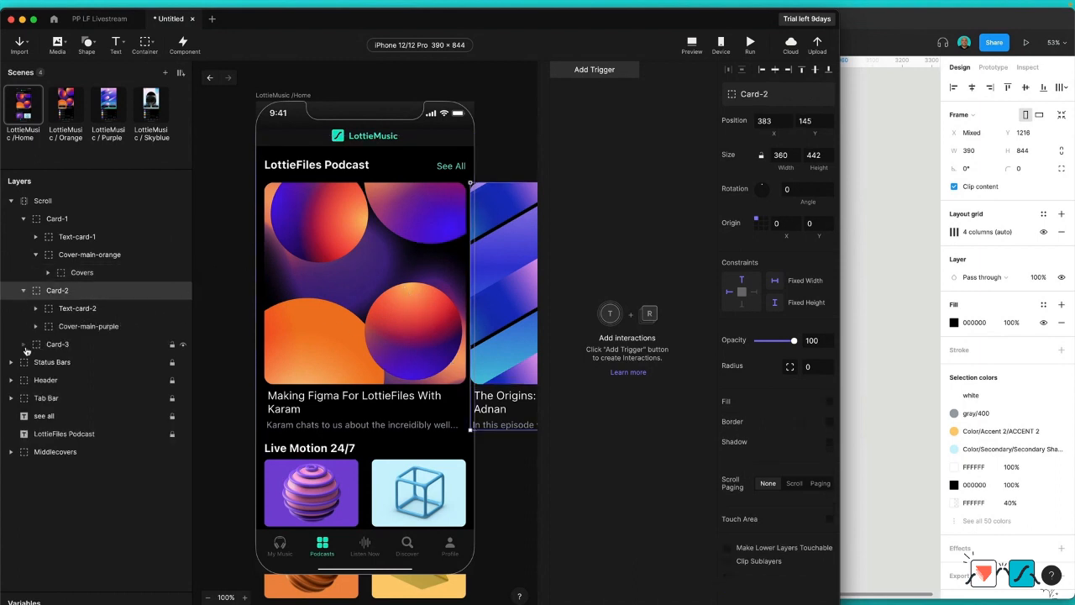
left_click(24, 344)
left_click(84, 277)
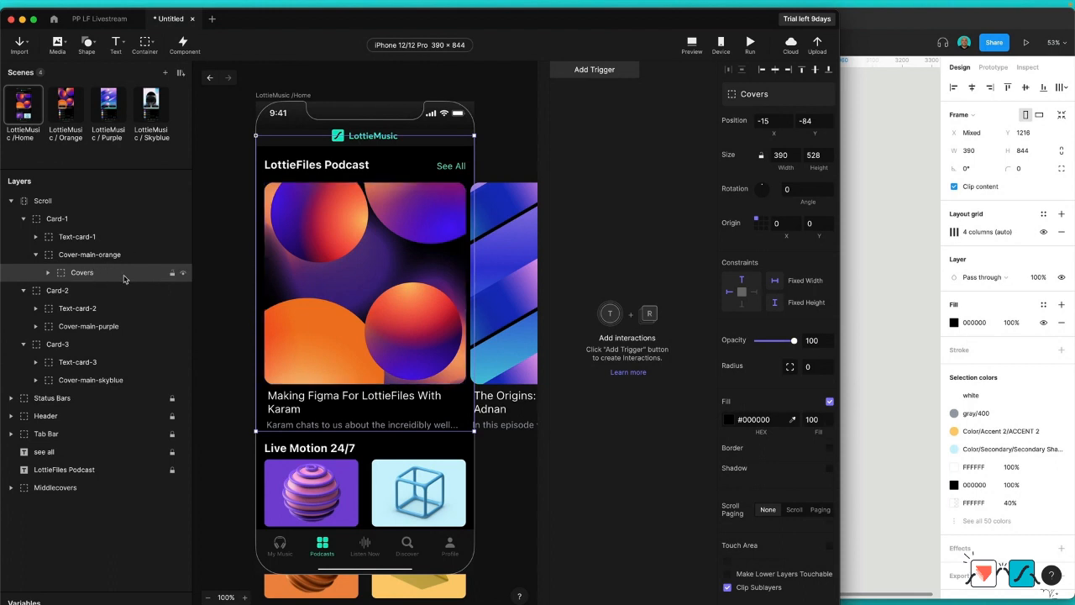
left_click(506, 103)
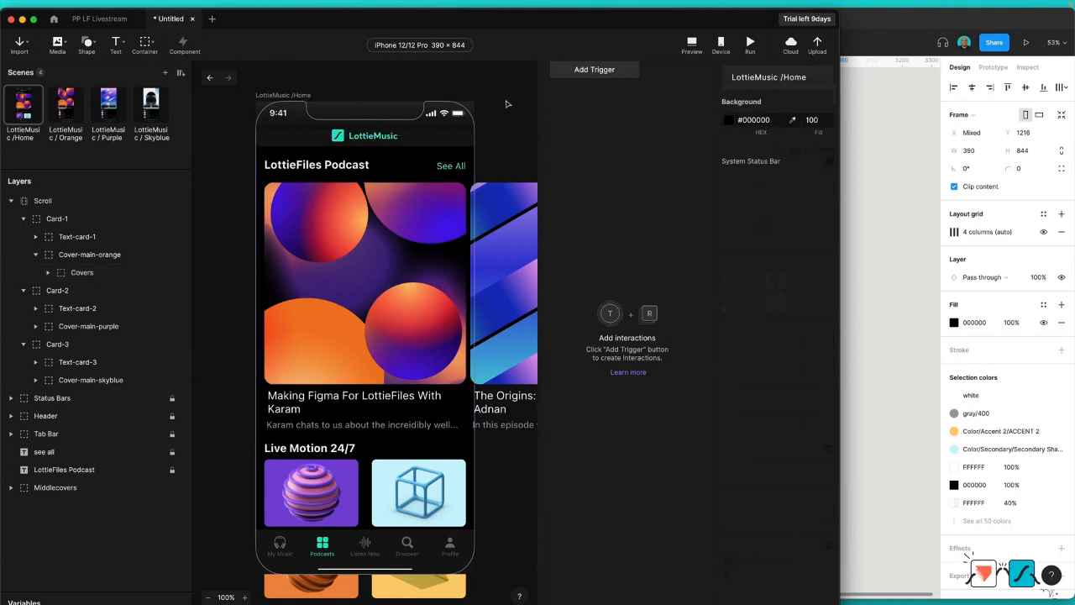
Step: Import orange-large.json, purple-large.json and Skyblue-large.json from the PP LF Livestream Assets folder in Finder into the Home scene
key("ctrl+Up")
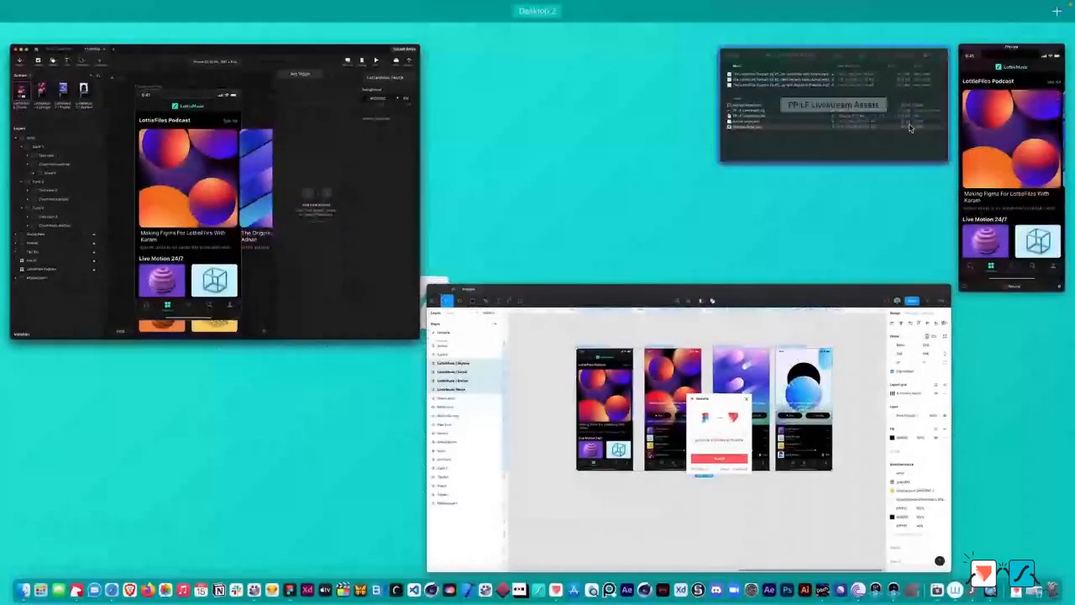
left_click(818, 115)
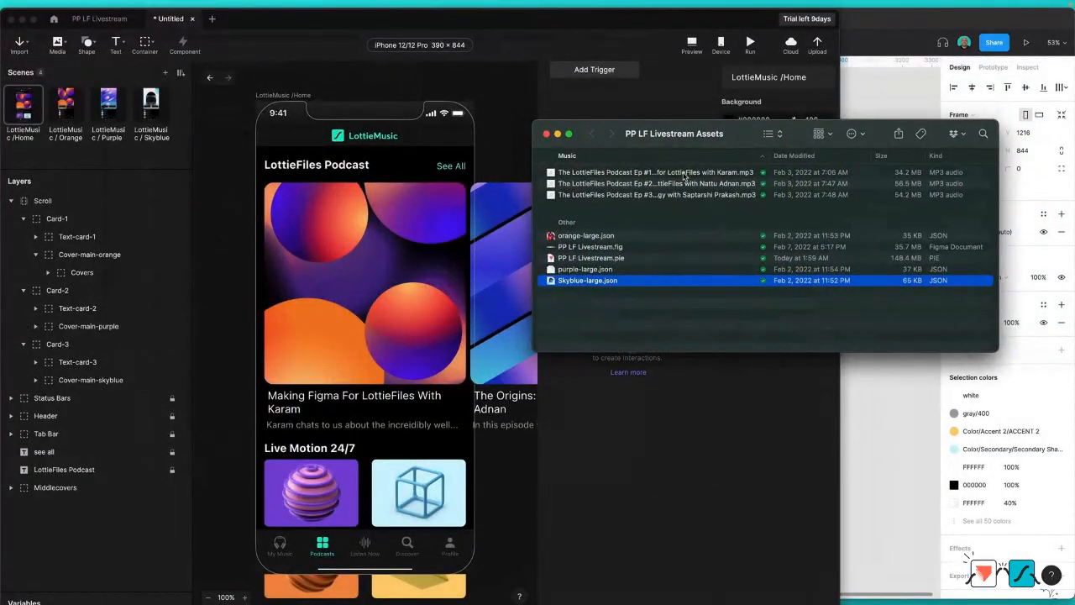
left_click(614, 270, "shift")
left_click(623, 236, "super")
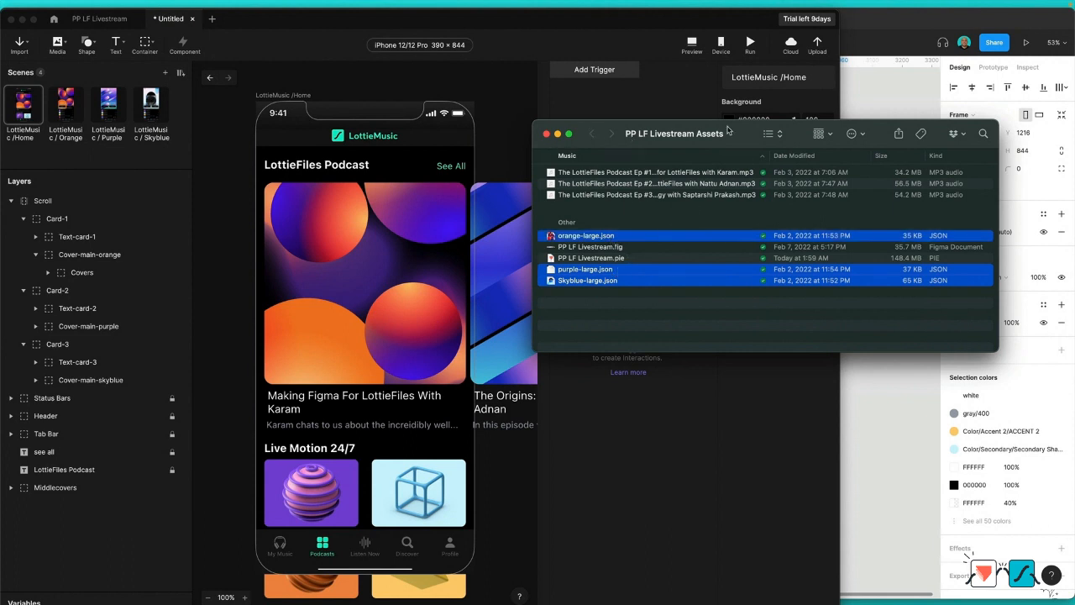
left_click_drag(593, 238, 437, 206)
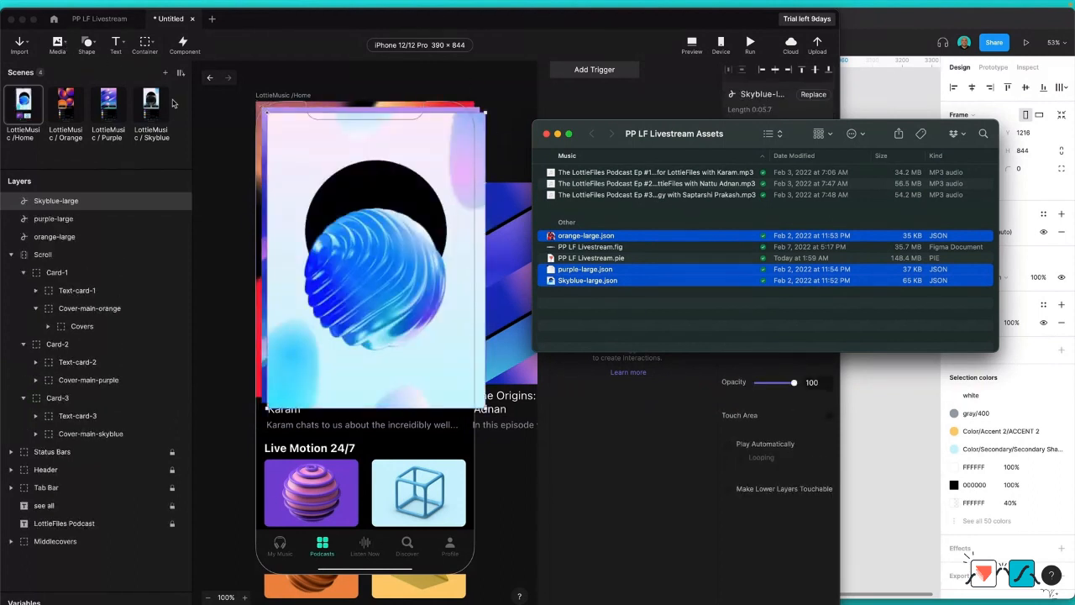
left_click(65, 43)
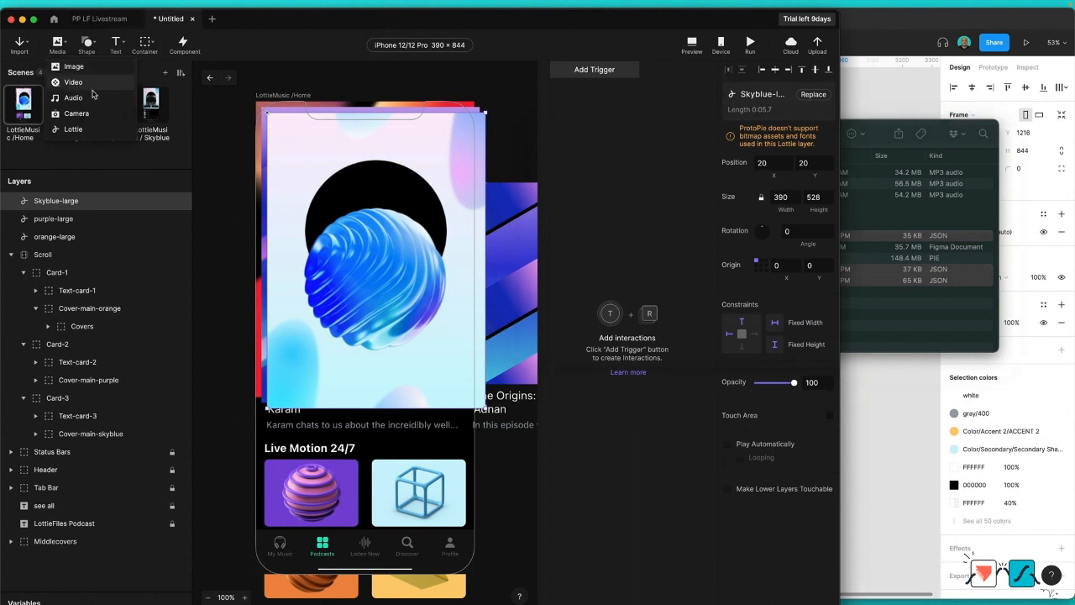
left_click(508, 91)
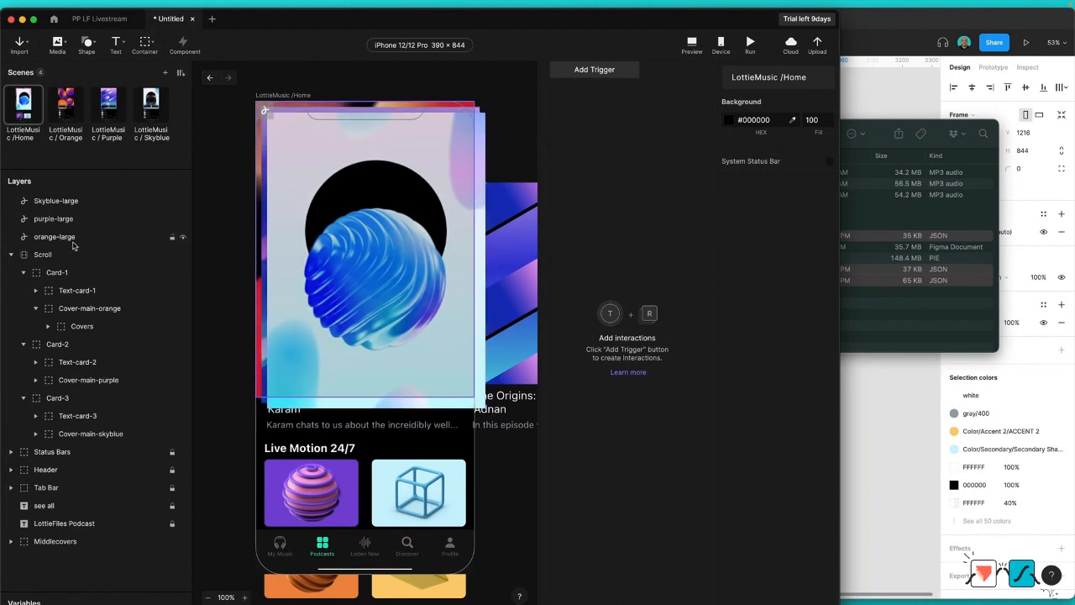
Step: Move the purple-large and Skyblue-large Lottie layers to position 0, 0, and select all three Lottie layers
left_click(66, 218)
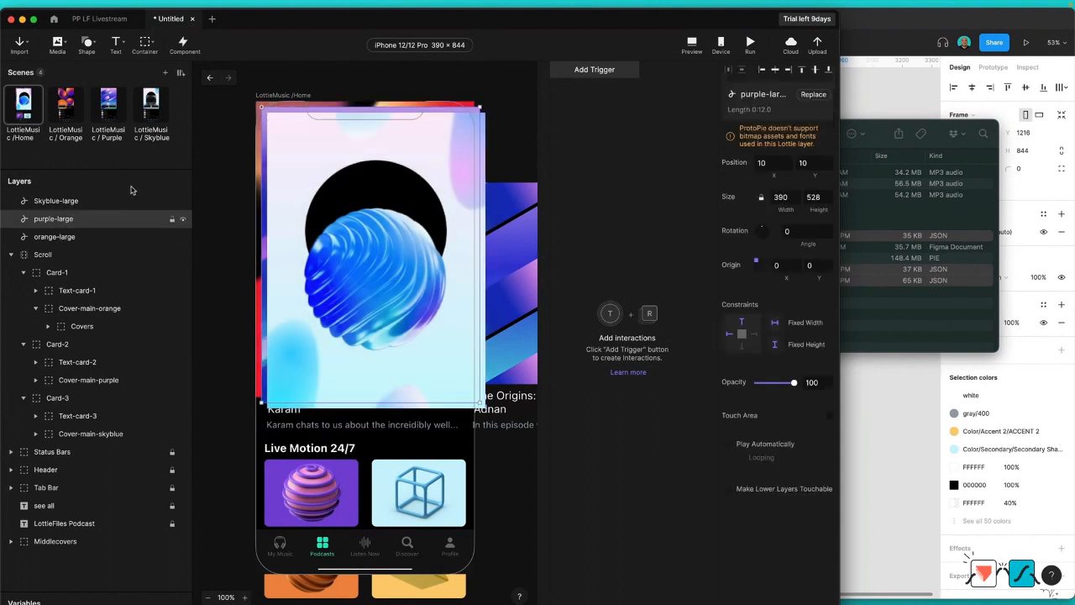
left_click(56, 200)
left_click_drag(373, 211, 485, 227)
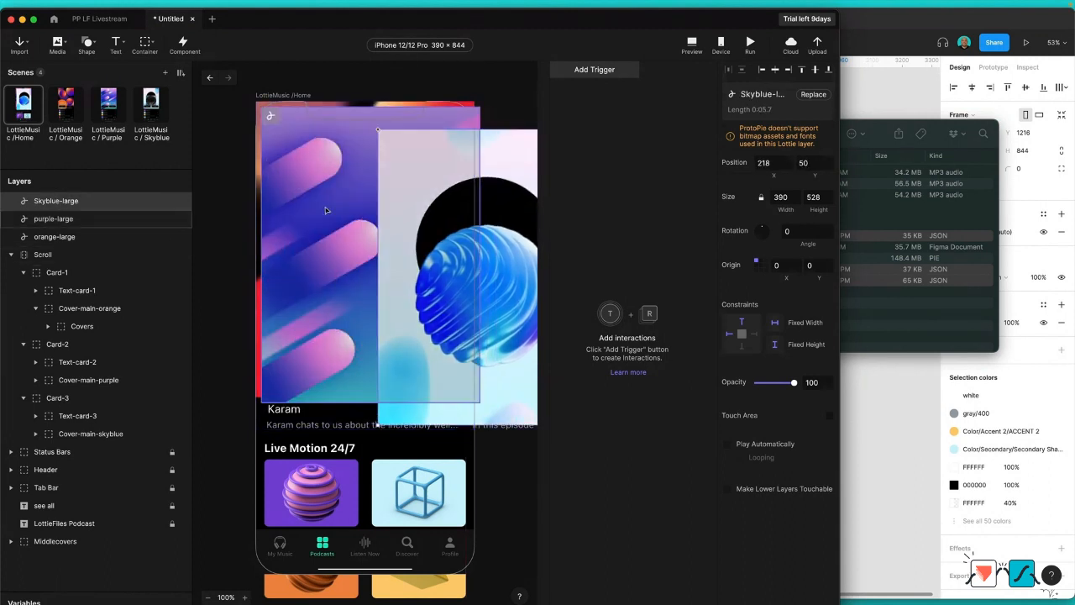
left_click(314, 201)
left_click_drag(313, 199, 307, 197)
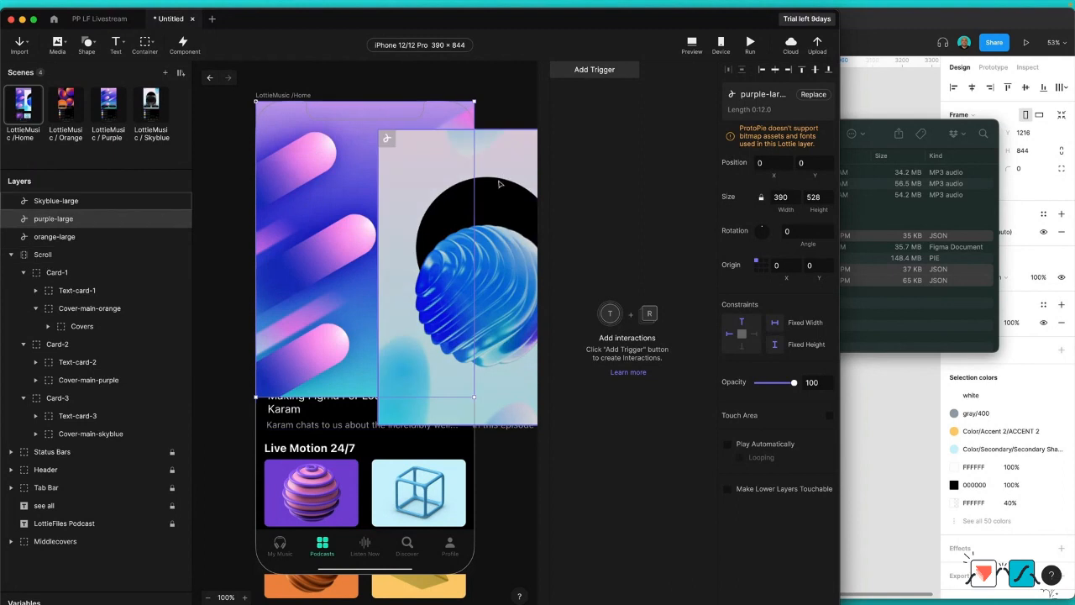
left_click_drag(480, 159, 385, 134)
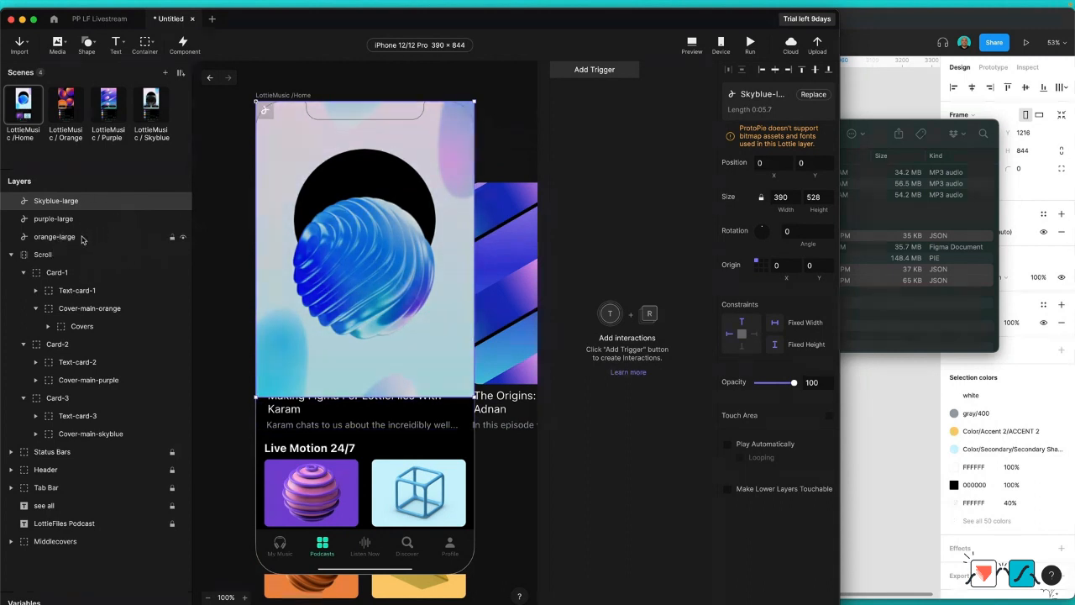
left_click(83, 238, "shift")
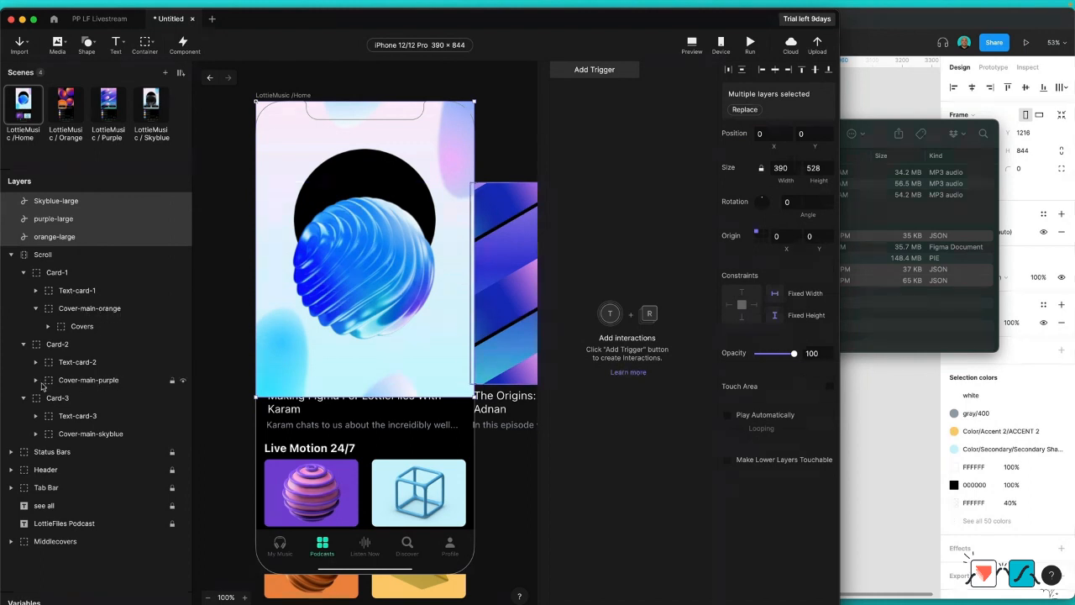
Step: Nest the orange-large, purple-large and Skyblue-large Lottie layers above Covers in their matching Cover-main-orange, Cover-main-purple and Cover-main-skyblue containers
left_click(72, 380)
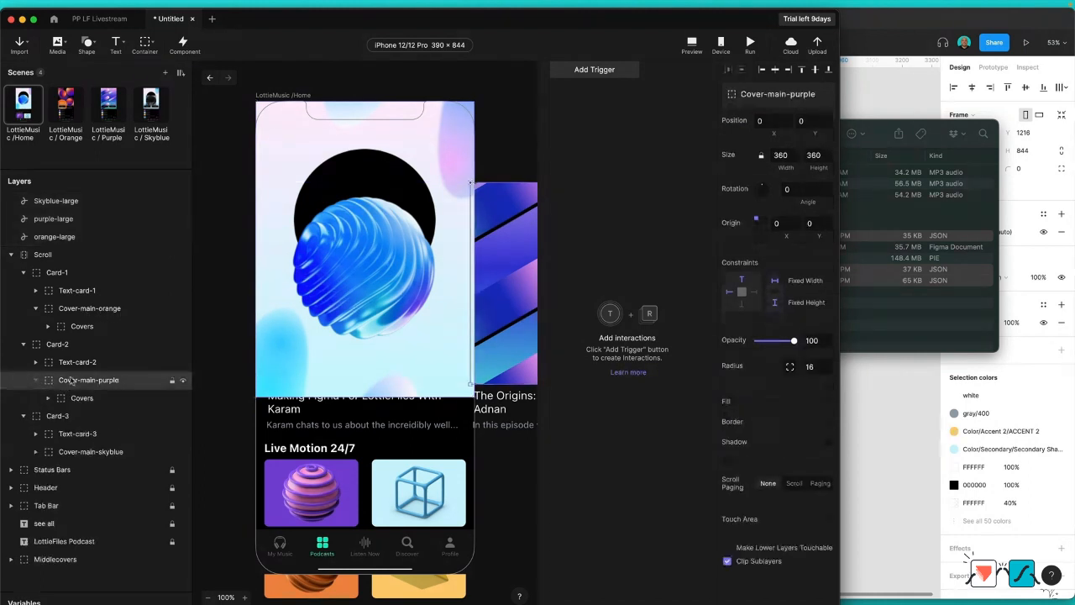
left_click(82, 454)
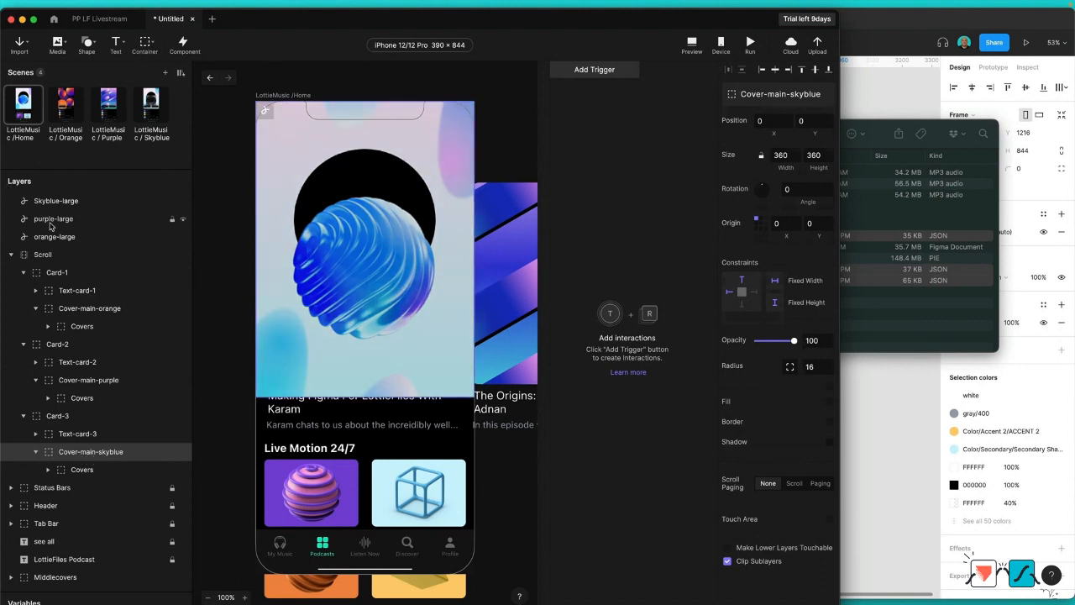
left_click(52, 220)
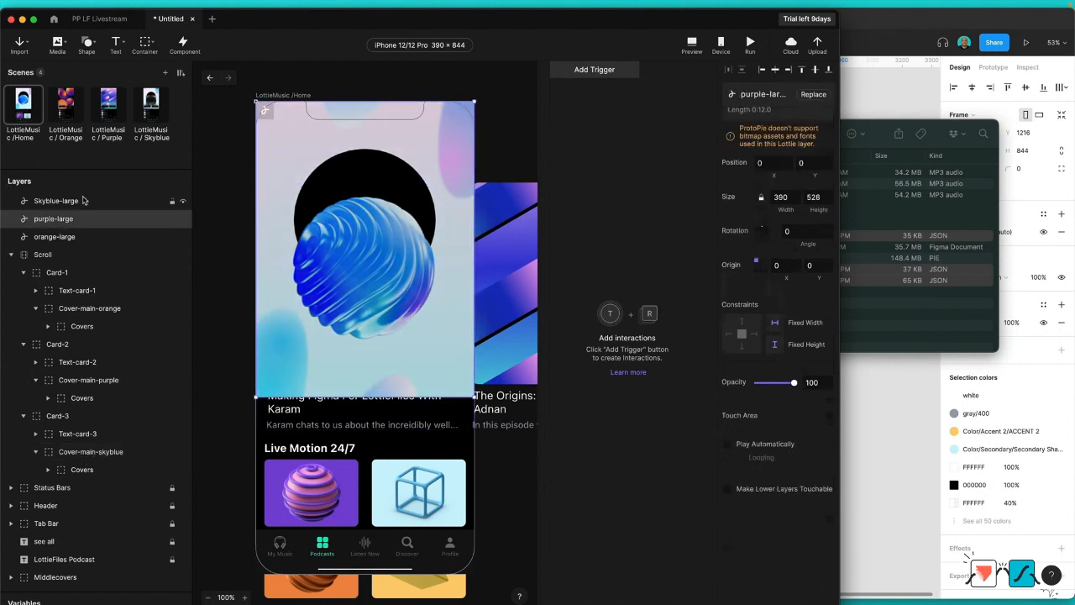
left_click(38, 237)
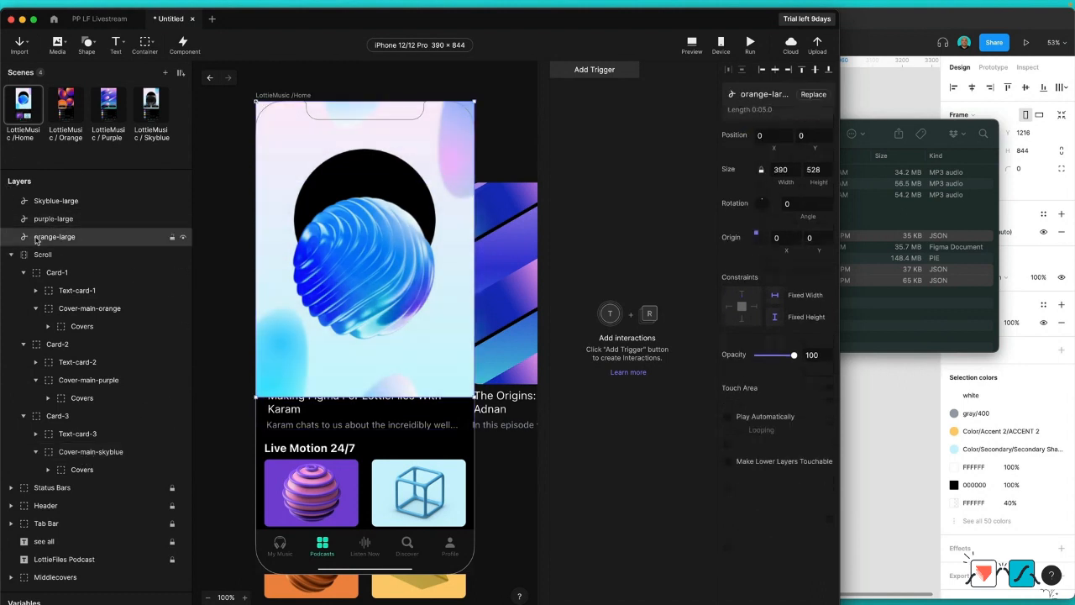
left_click_drag(60, 243, 97, 316)
left_click(52, 220)
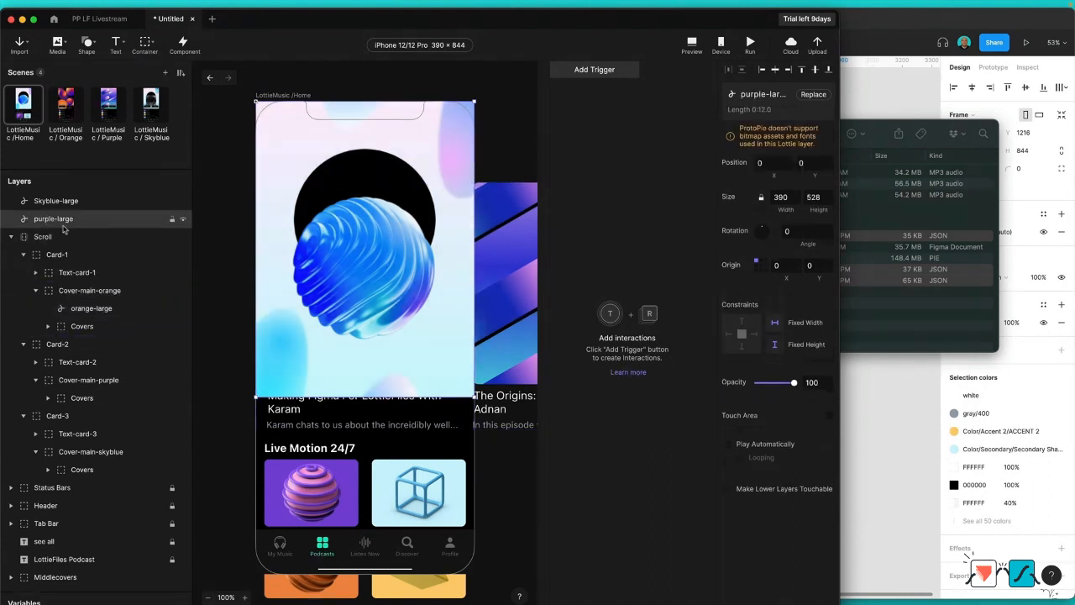
left_click_drag(63, 228, 144, 390)
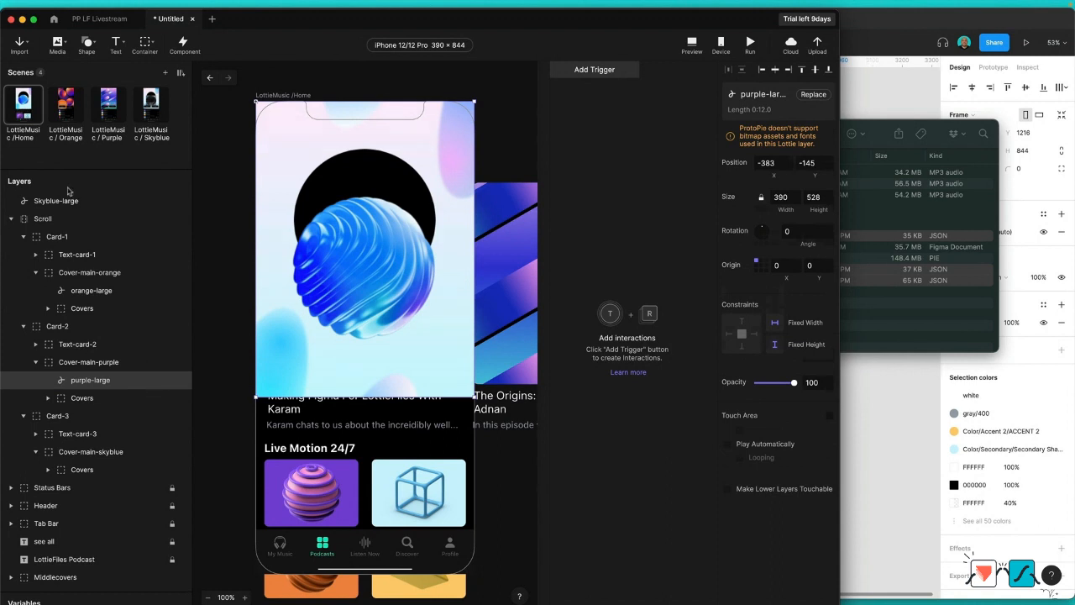
left_click_drag(51, 201, 126, 451)
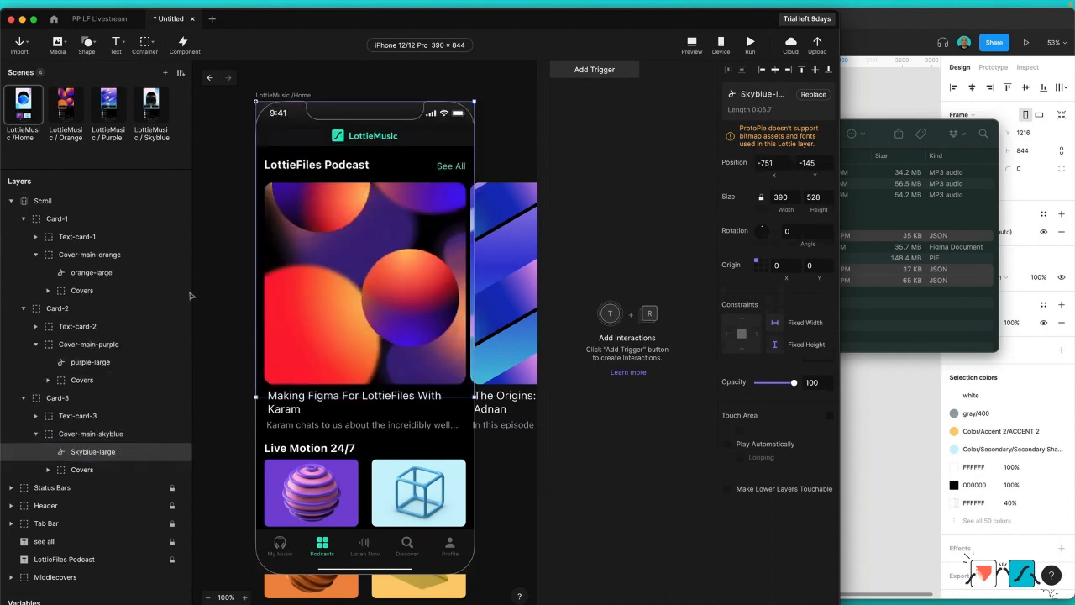
Step: Align the orange-large Lottie layer to the bottom edge of the Covers layer in Cover-main-orange
left_click(94, 290)
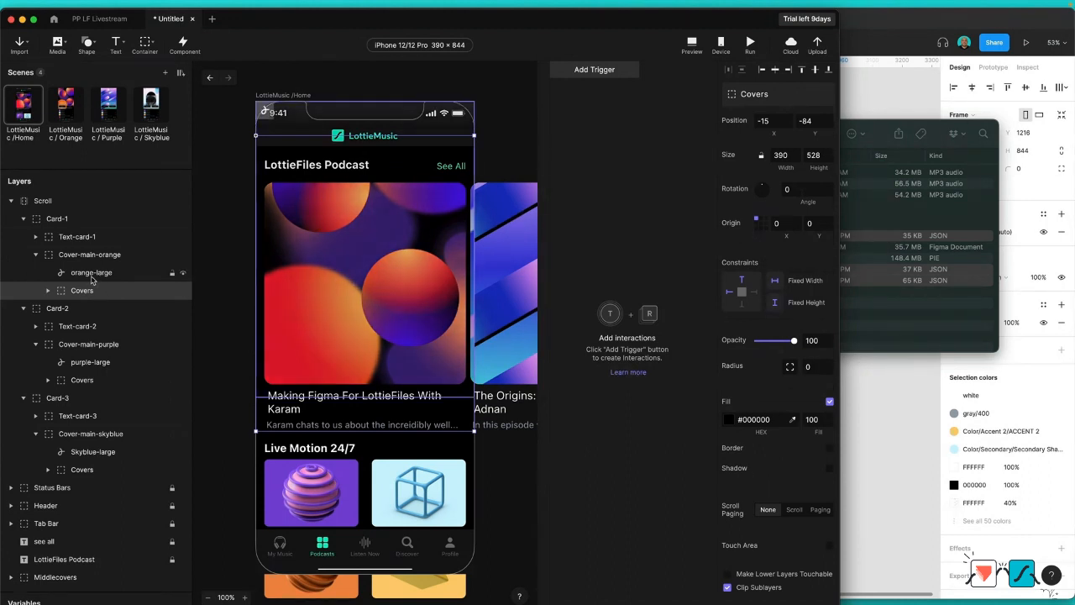
left_click(97, 273, "shift")
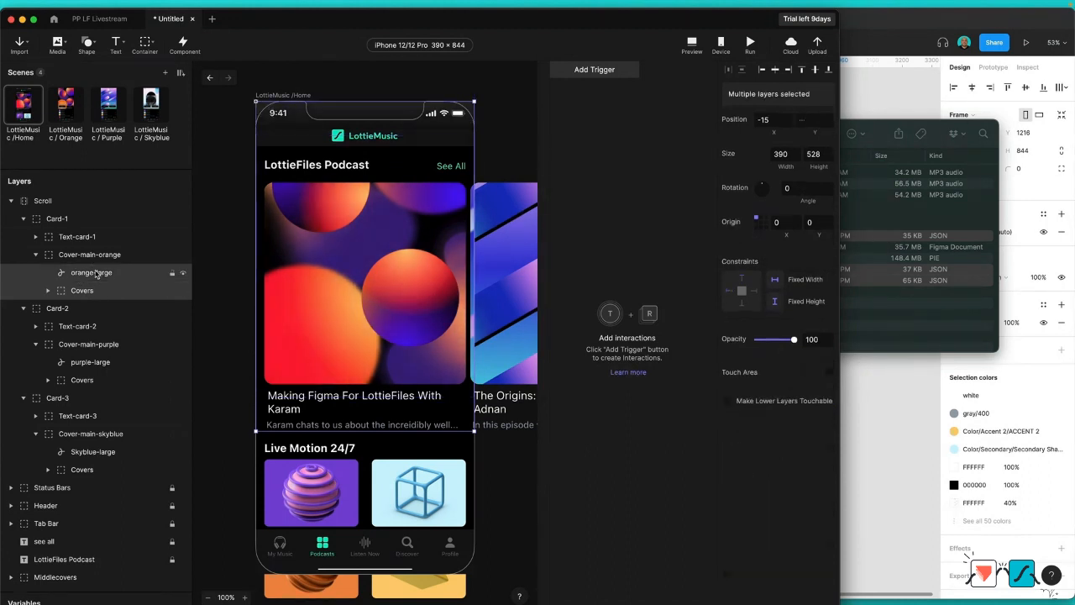
left_click(828, 71)
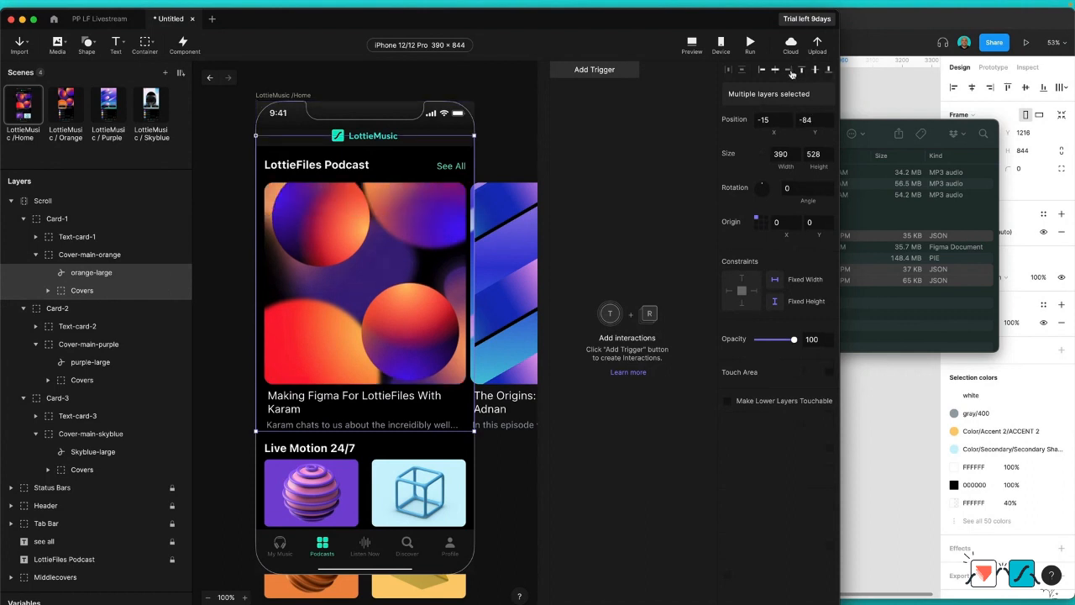
Step: Align the purple-large Lottie layer exactly over the Covers layer in Cover-main-purple
left_click(94, 380)
left_click(99, 363, "shift")
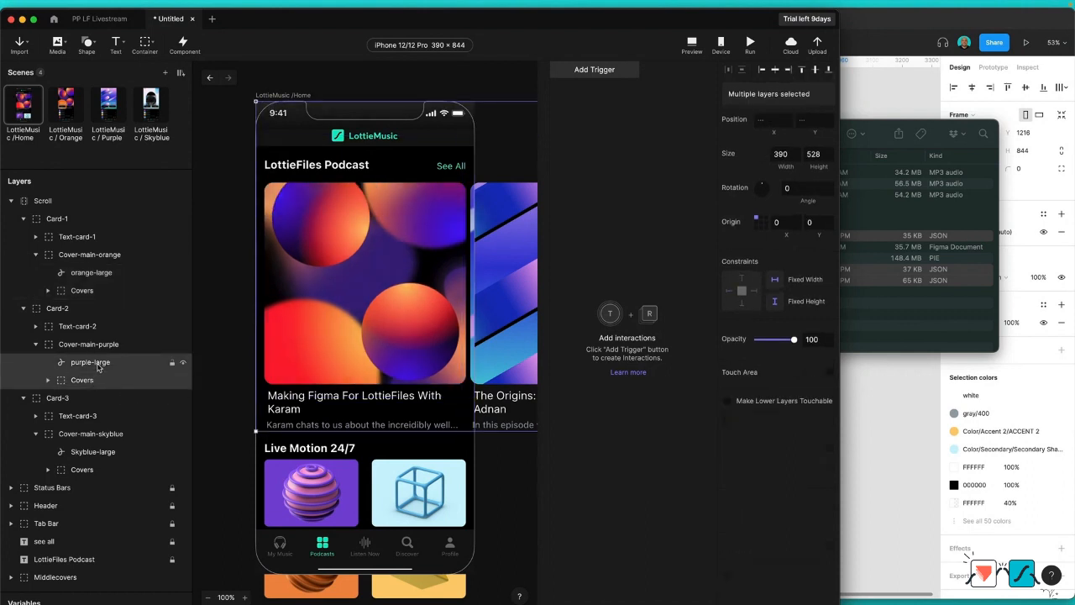
left_click(828, 72)
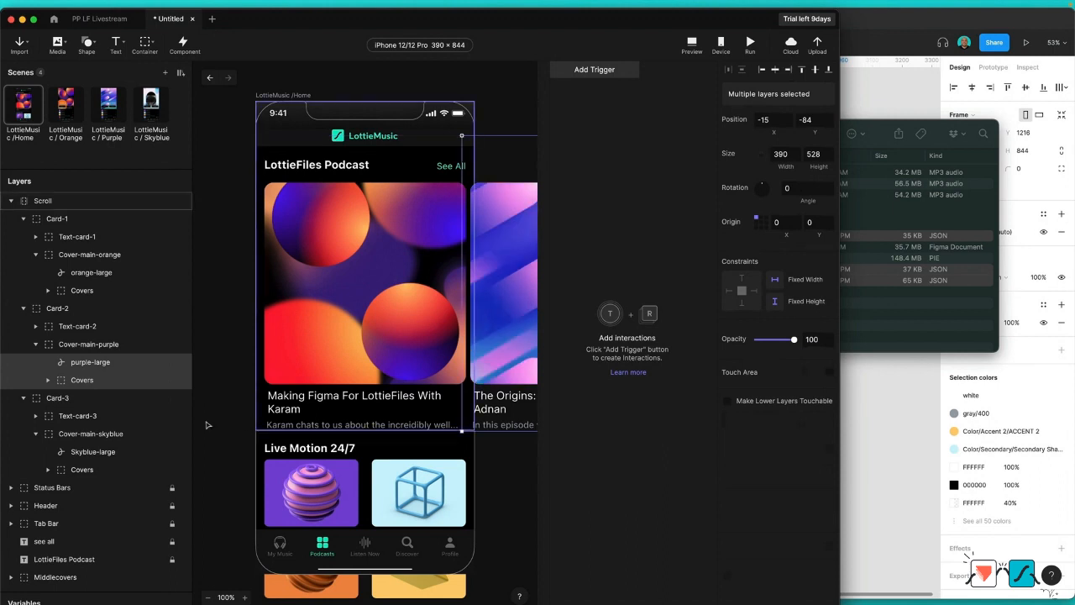
Step: Align the Skyblue-large Lottie layer to the bottom and right edges of the Covers layer in Cover-main-skyblue
left_click(80, 469)
left_click(84, 454, "shift")
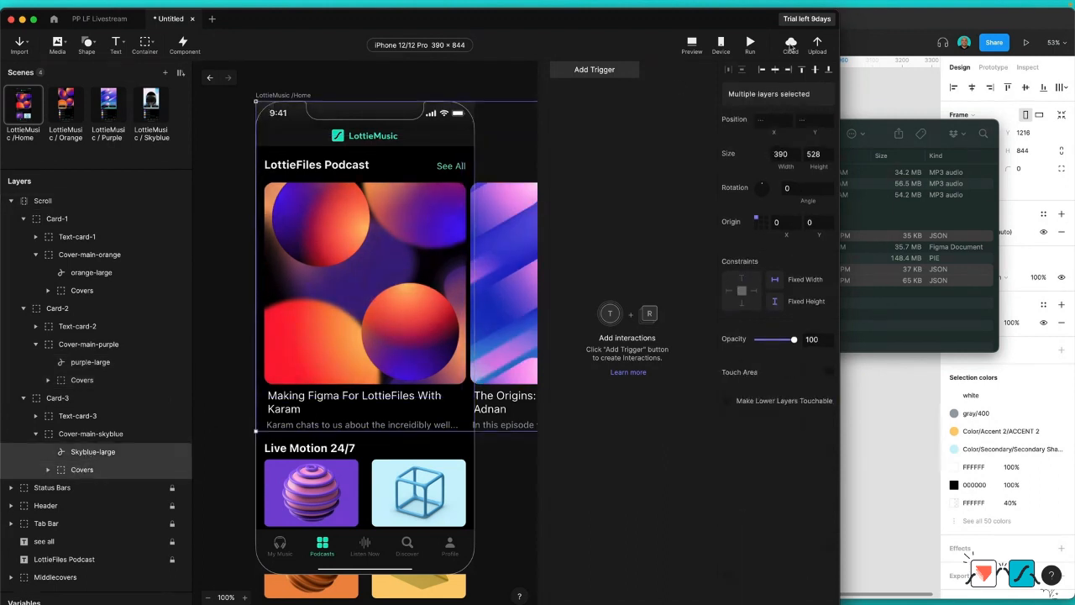
left_click(830, 69)
left_click(789, 72)
key("Escape")
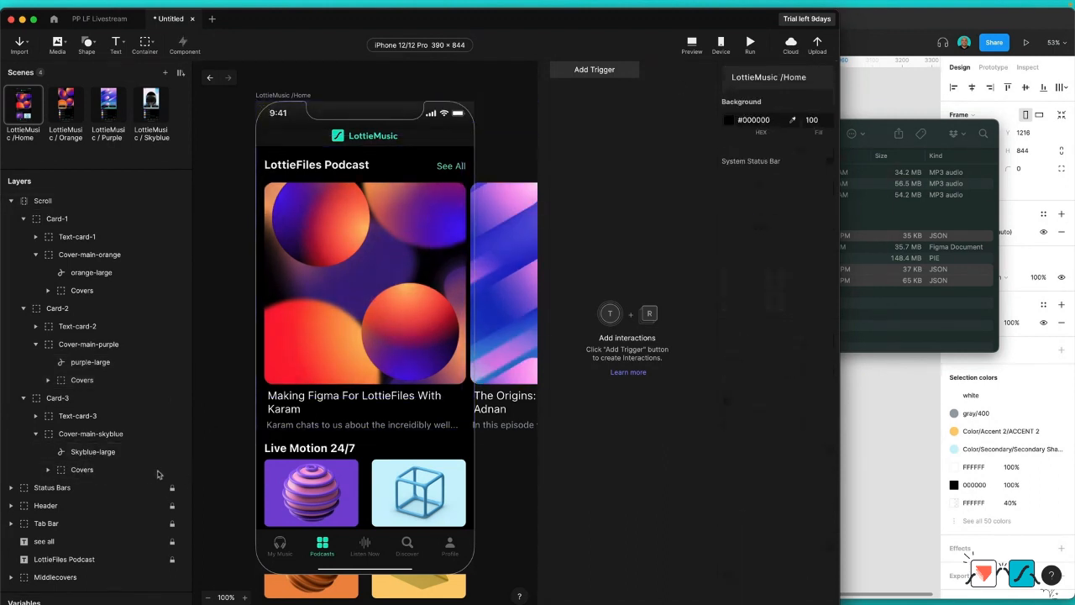
Step: Delete the Covers layers from the Cover-main-orange, Cover-main-purple and Cover-main-skyblue containers
left_click(147, 456)
left_click(116, 475)
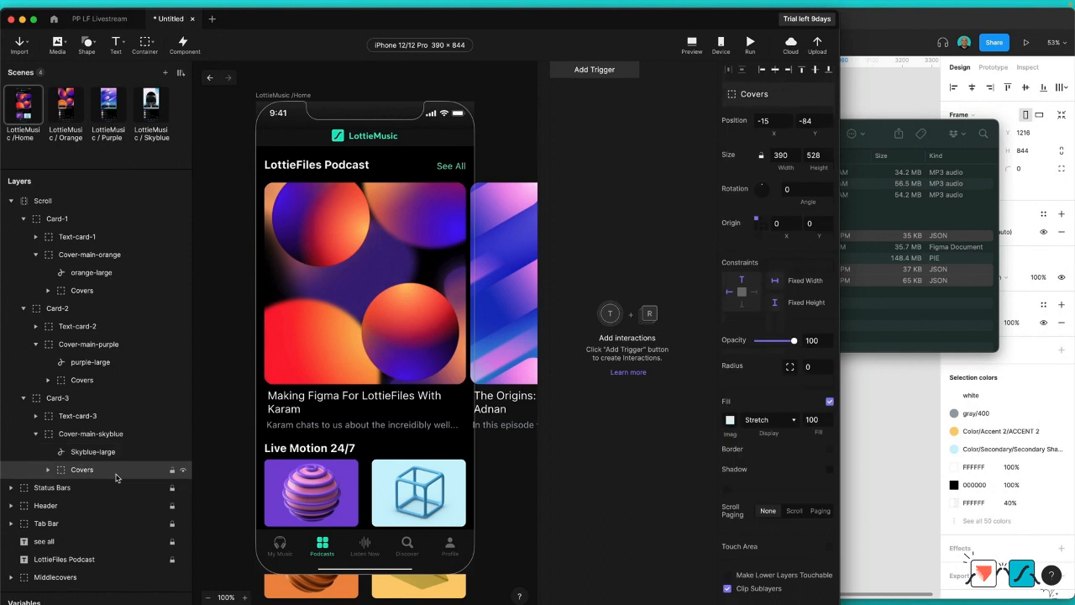
left_click(106, 382, "shift")
left_click(144, 293, "shift")
key("Delete")
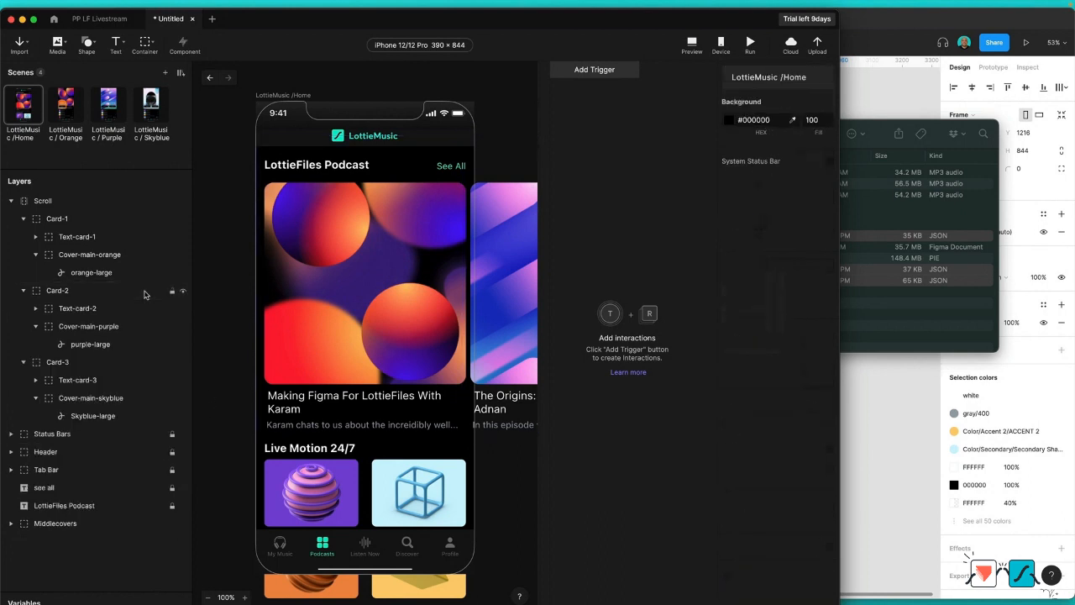
Step: Set the orange-large, purple-large and Skyblue-large Lottie layers to play automatically with looping
left_click(126, 272)
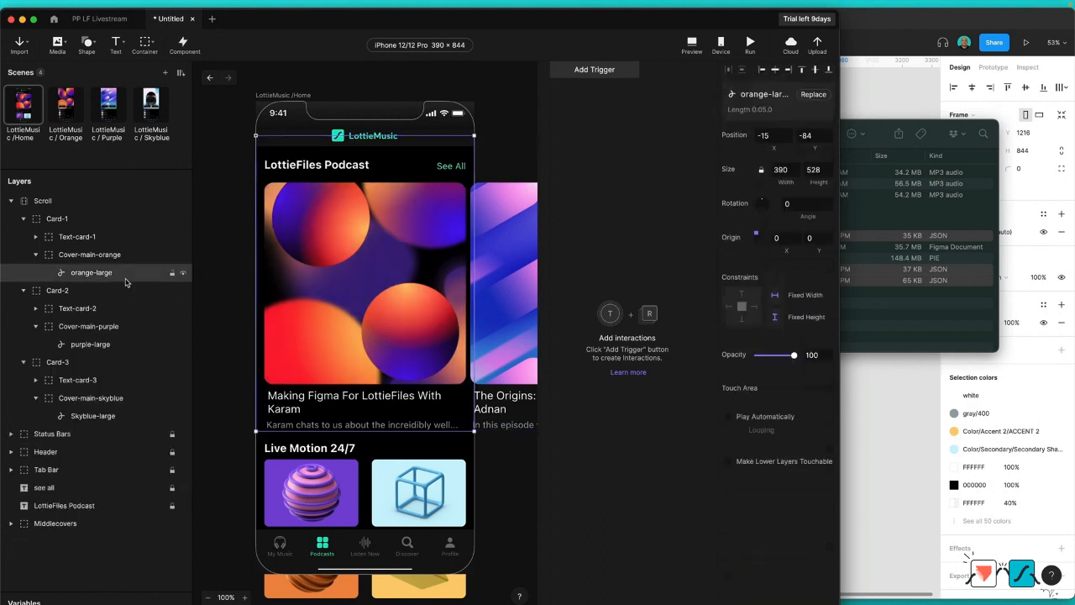
left_click(120, 345, "shift")
left_click(110, 414, "shift")
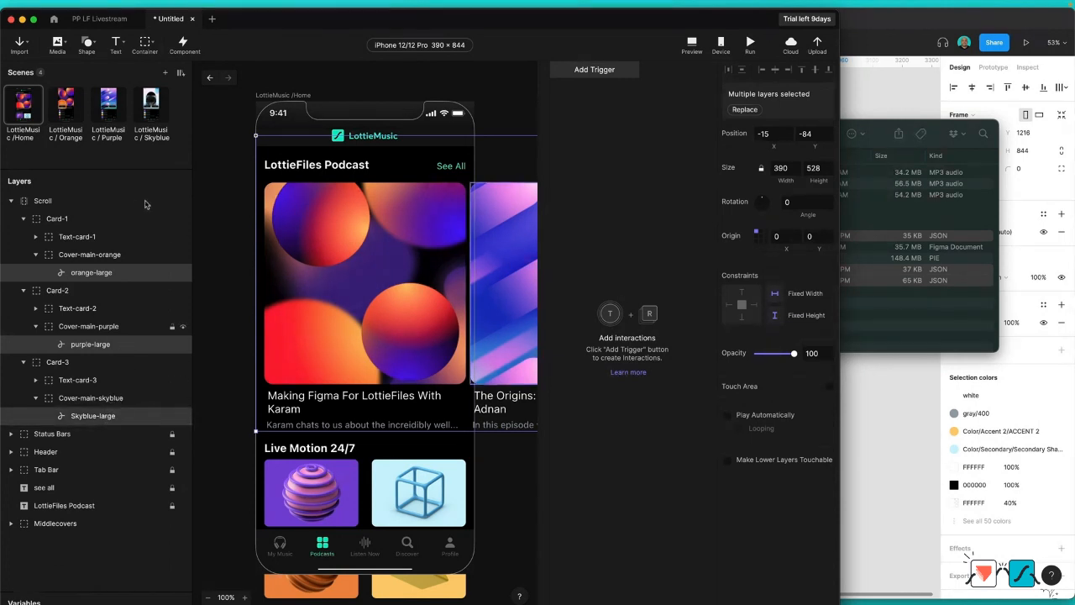
left_click(740, 429)
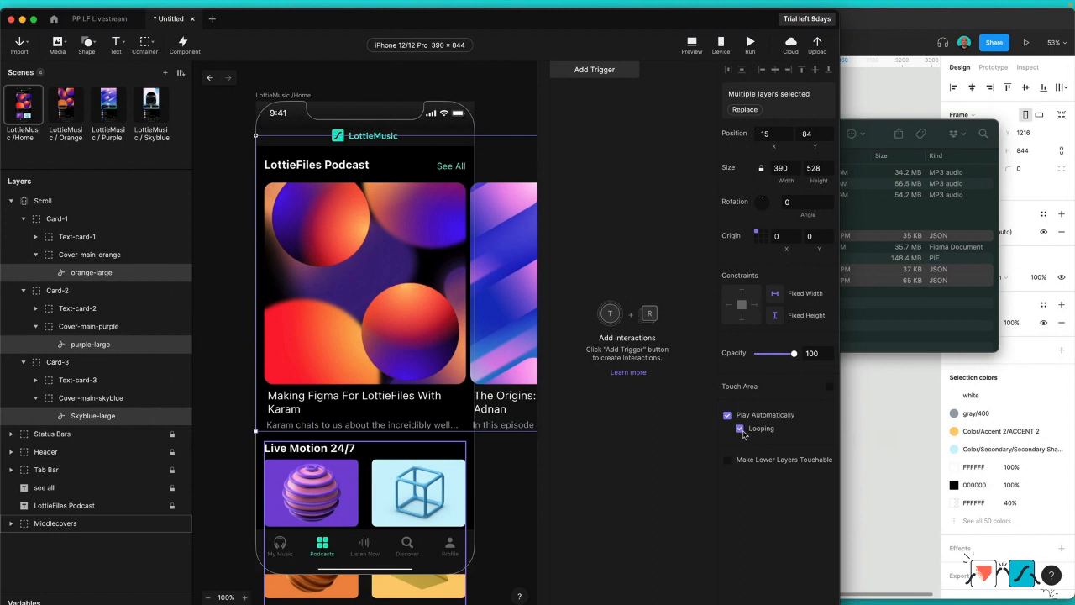
Step: Preview the Home scene and swipe through the podcast cards to check the Lottie animations
left_click(751, 43)
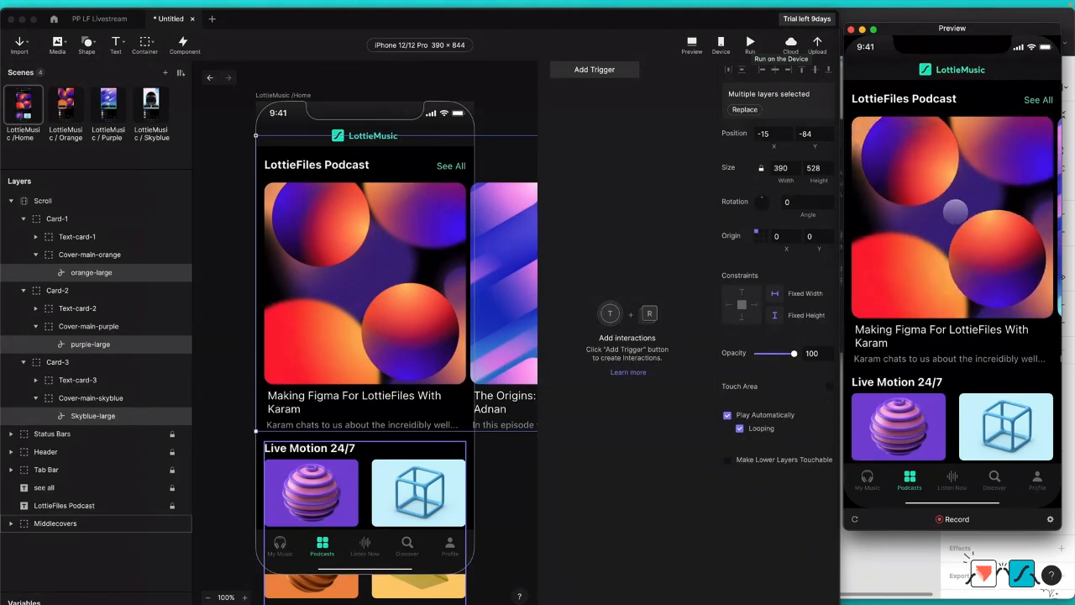
left_click_drag(954, 212, 869, 214)
left_click_drag(1012, 210, 989, 222)
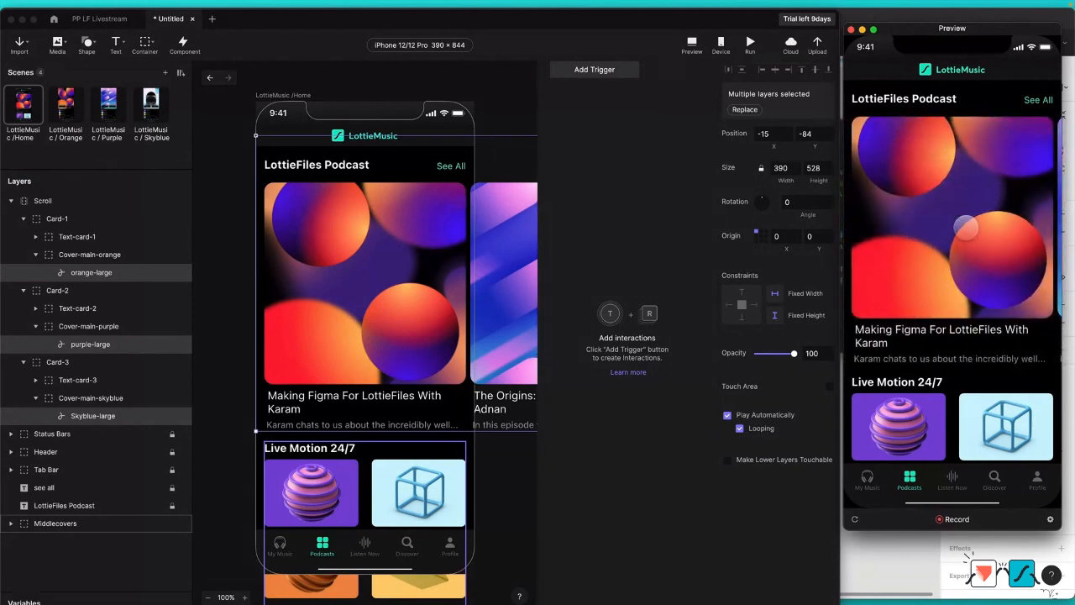
Step: Review the Scroll container's scroll settings and test its horizontal scrolling in the preview
left_click(57, 204)
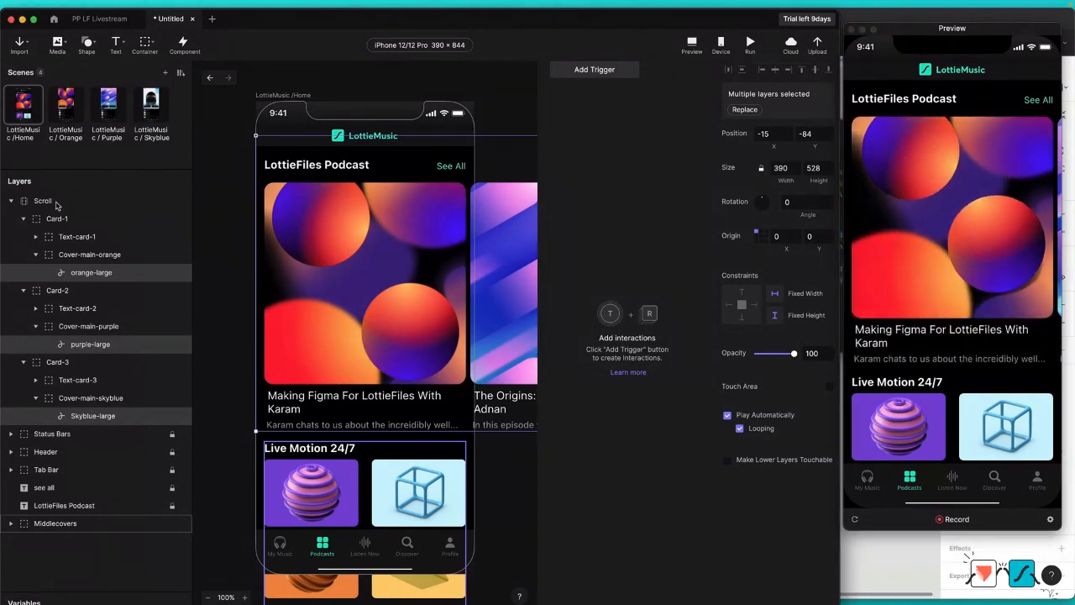
left_click(57, 205)
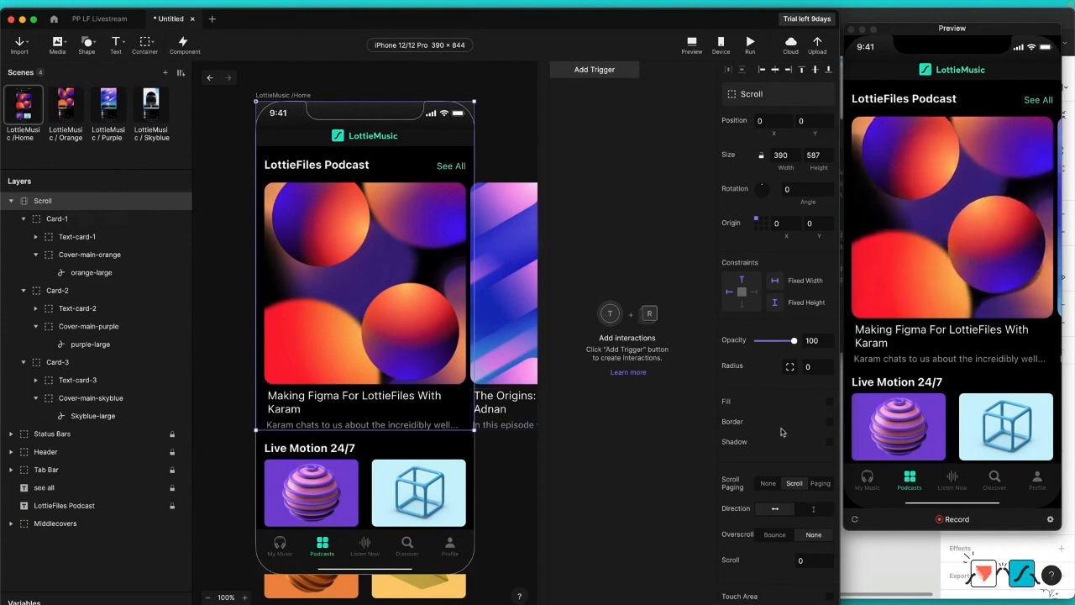
scroll(781, 431, "down", 2)
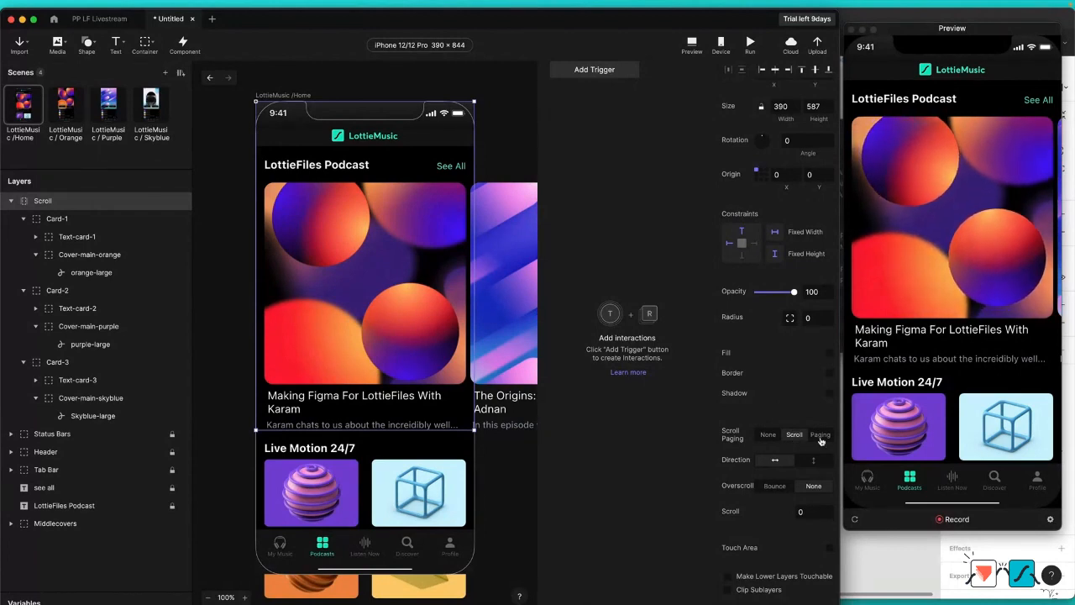
left_click(989, 189)
left_click_drag(1000, 187, 925, 192)
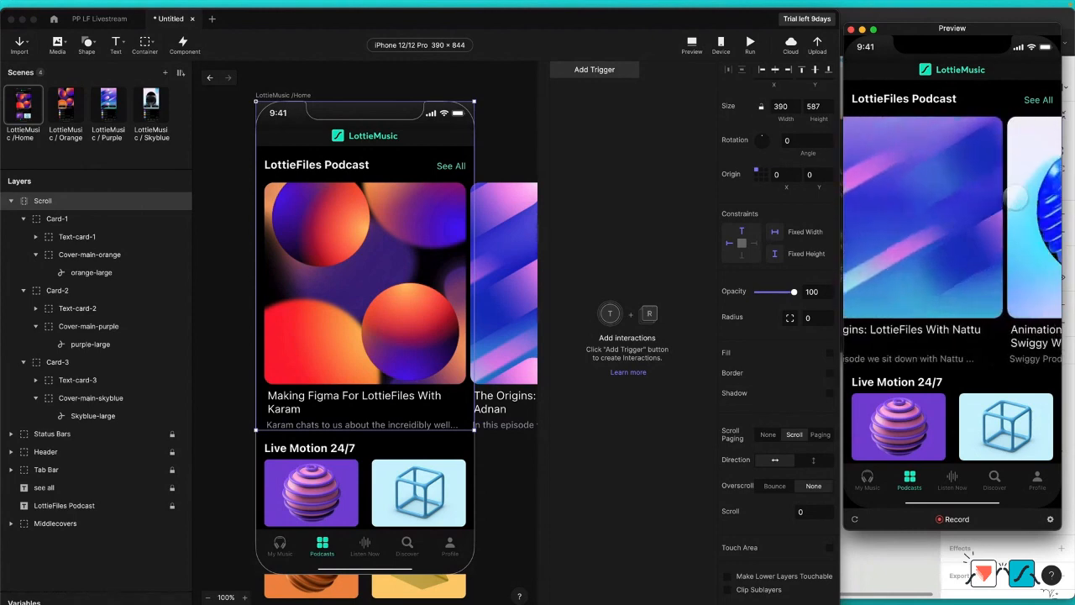
left_click_drag(997, 194, 902, 202)
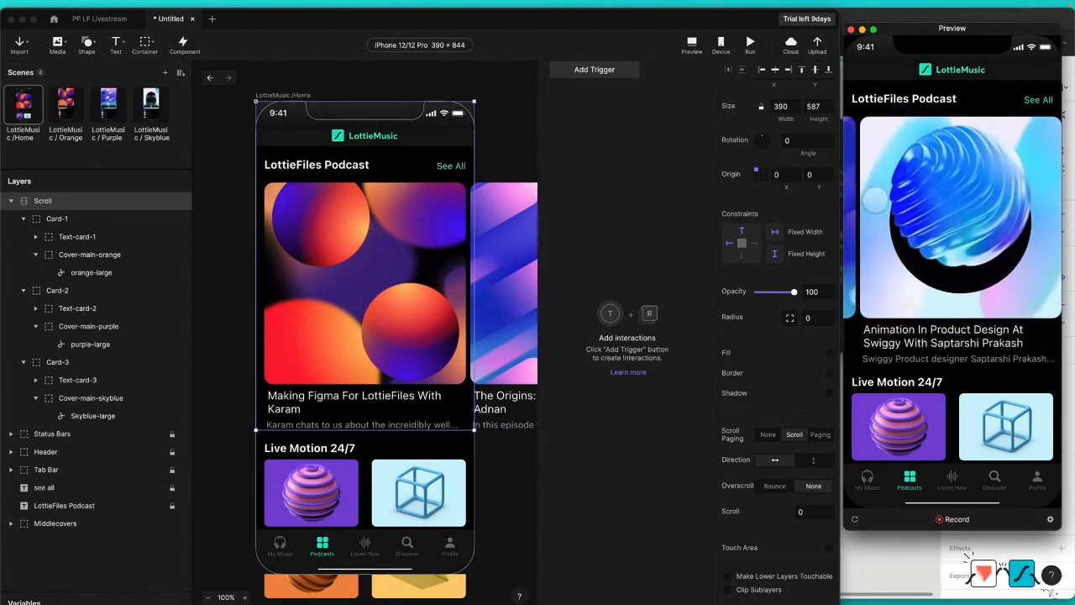
Step: Switch the Scroll container to Paging with a custom page size of 368
left_click(820, 434)
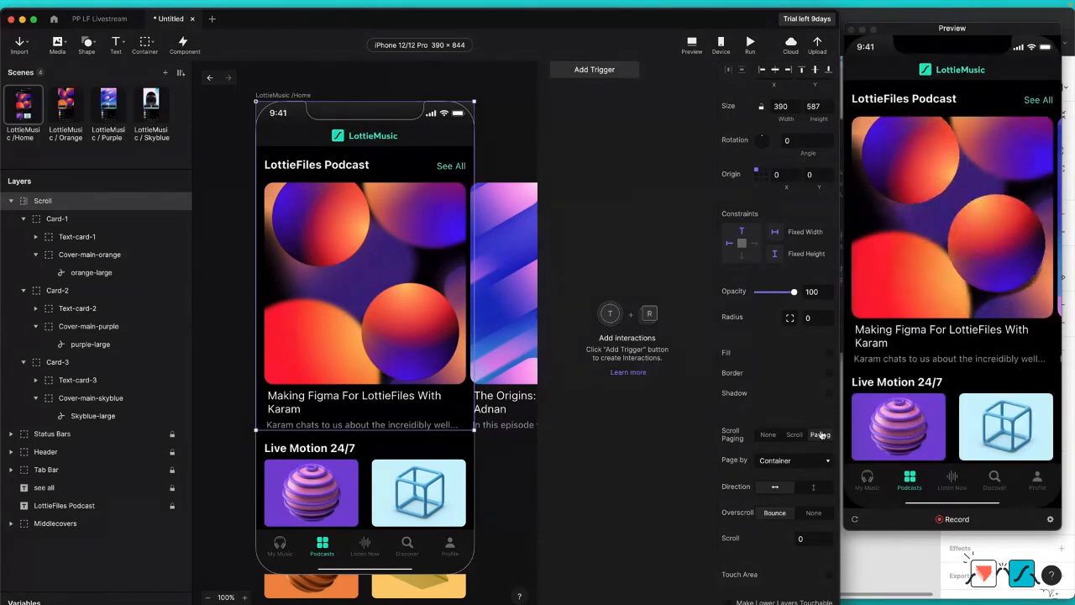
left_click(777, 461)
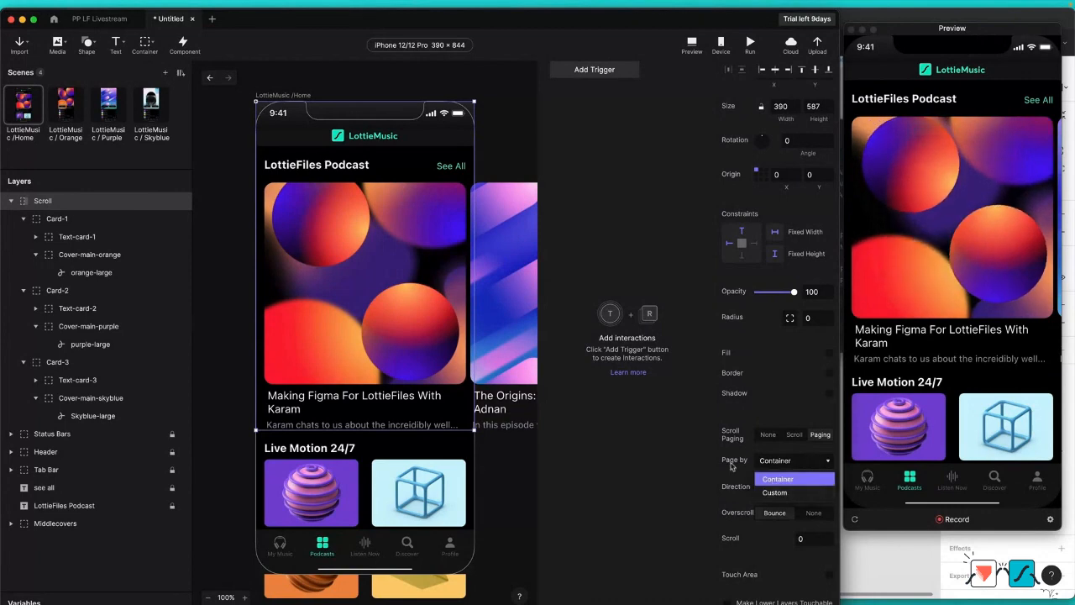
left_click(776, 492)
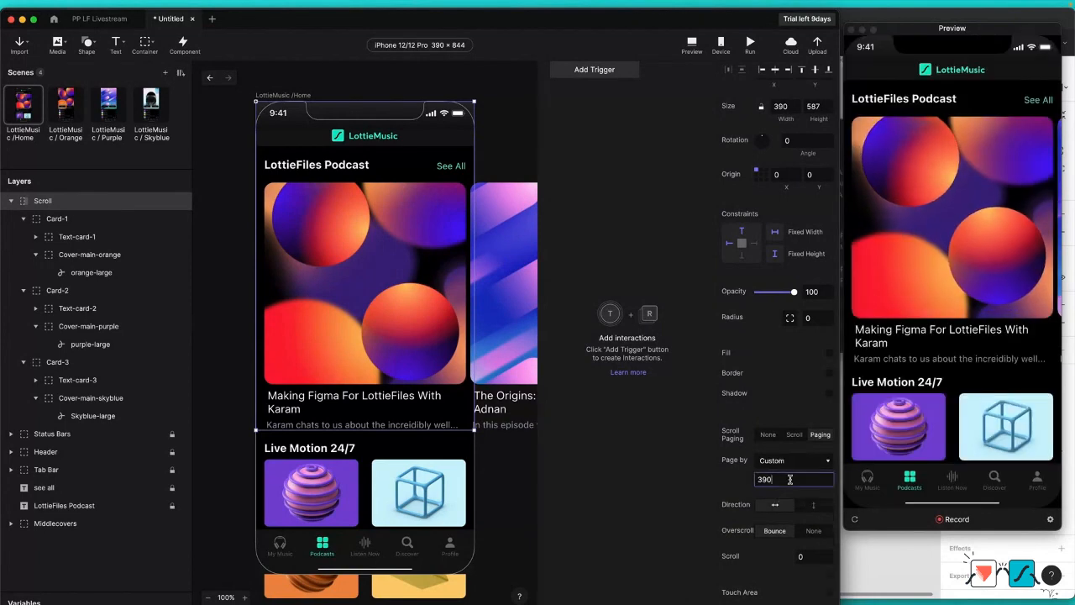
double_click(793, 479)
type("368")
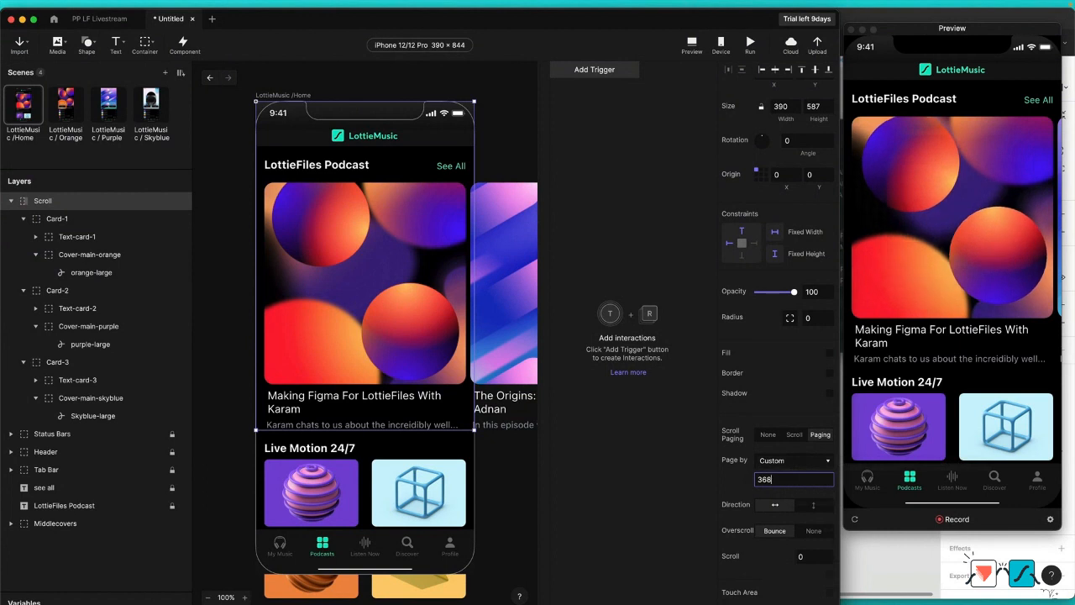
key("Return")
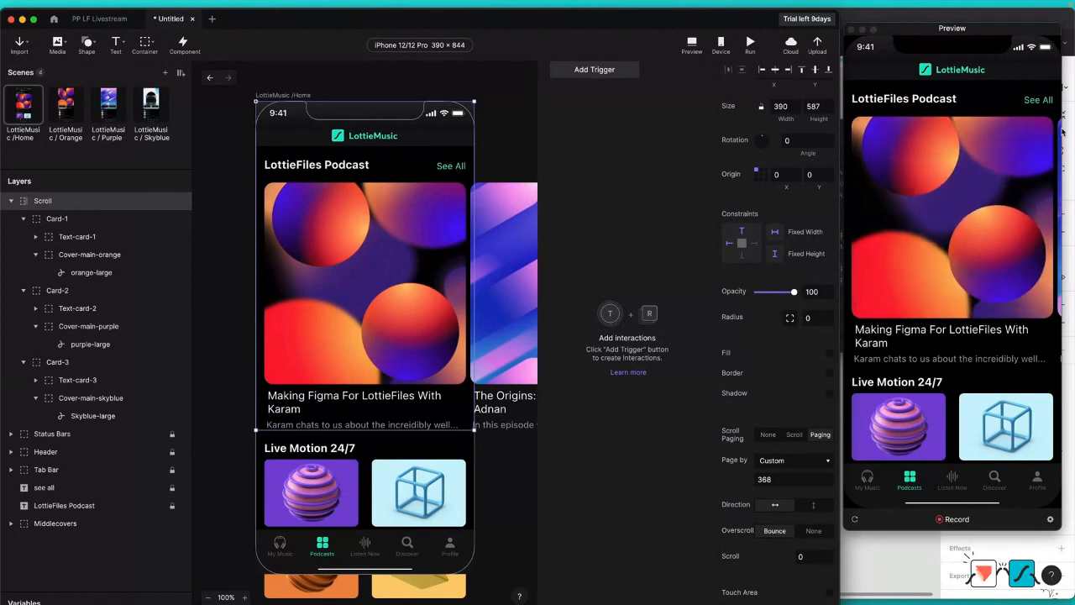
Step: Test the card paging by swiping between the podcast cards in the preview
left_click(995, 288)
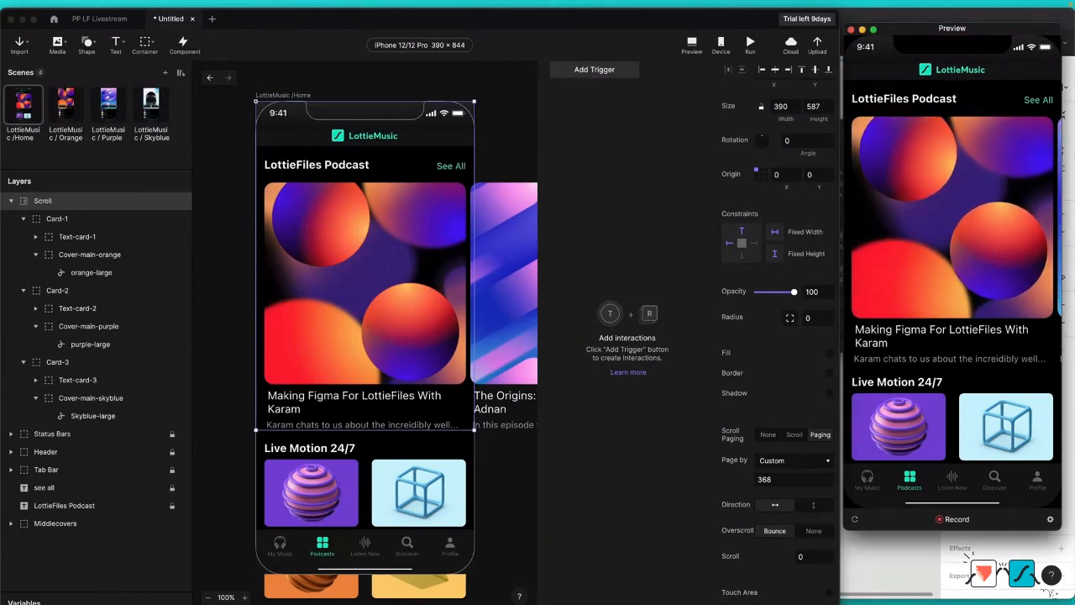
left_click_drag(1008, 247, 984, 249)
left_click_drag(909, 249, 975, 248)
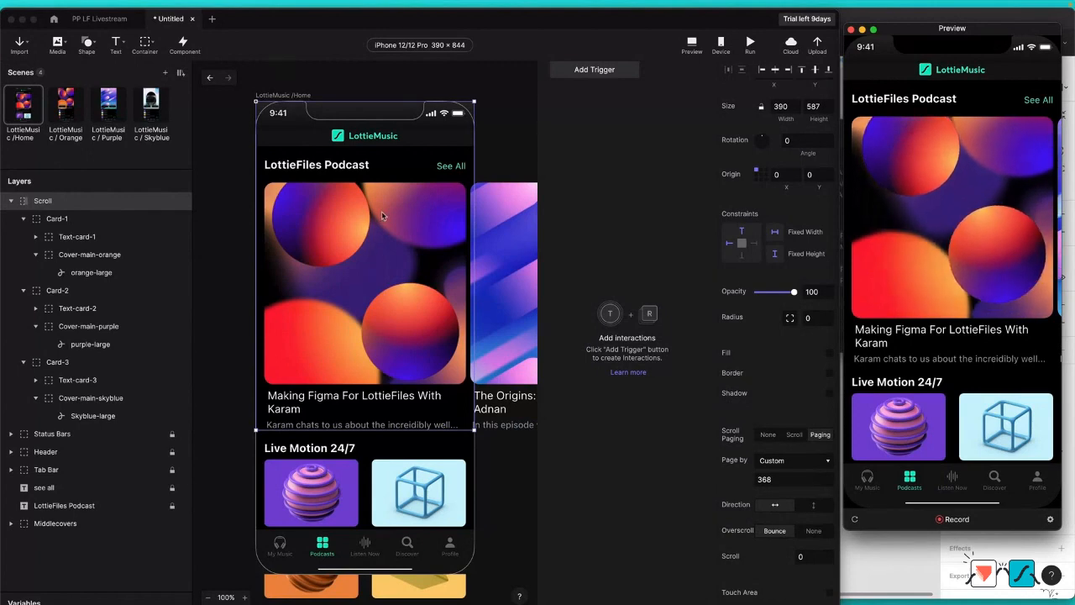
Step: Add a Tap trigger to the Card-1 container
left_click(88, 220)
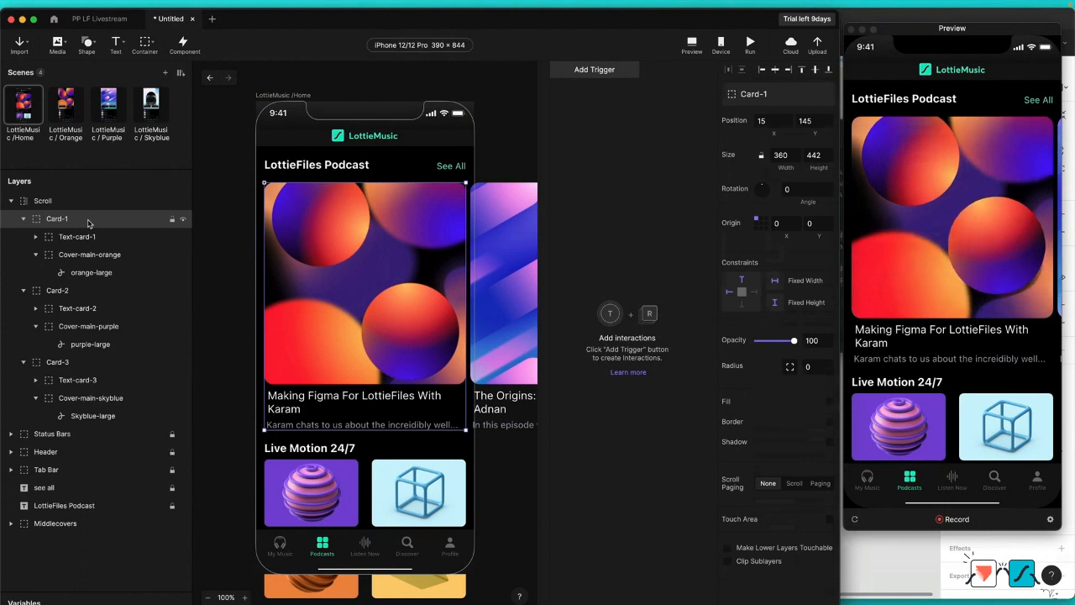
left_click(1002, 256)
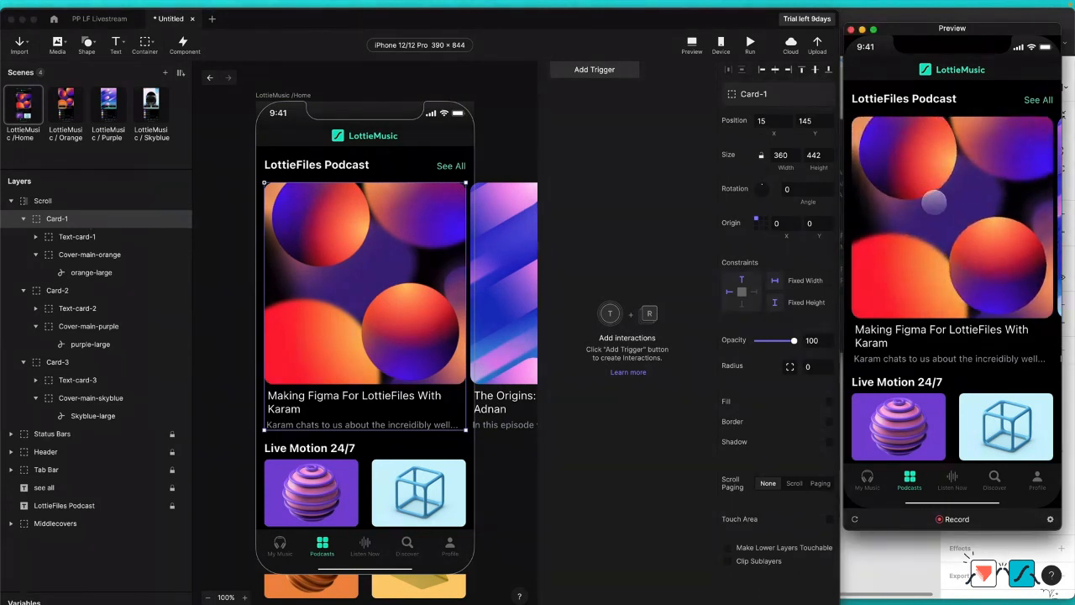
left_click(588, 70)
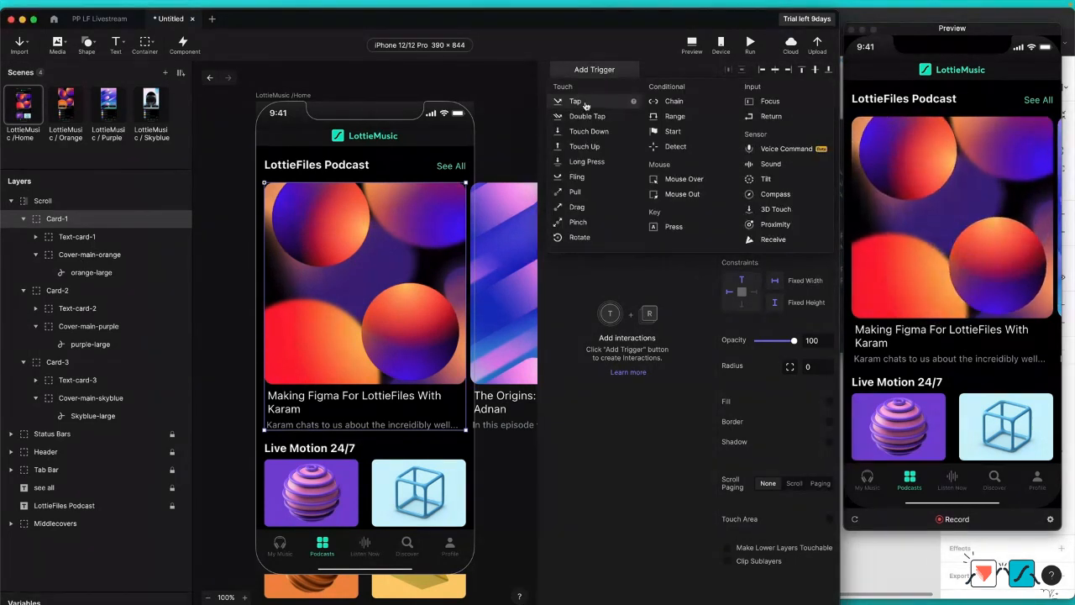
left_click(585, 104)
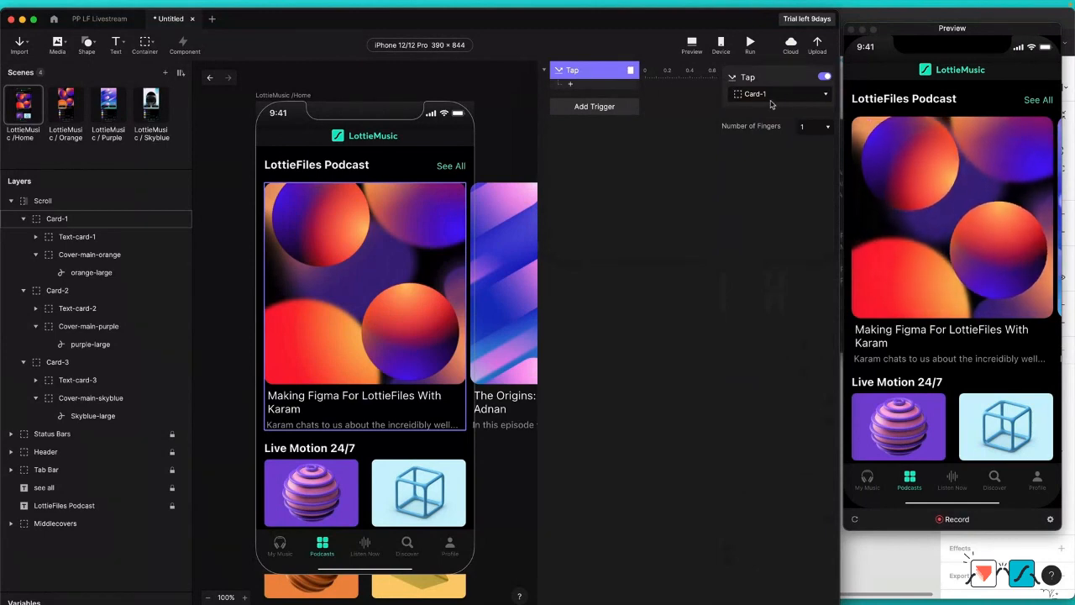
Step: Add a Move response that moves Card-1 to position 0, 0 on tap, and test it in the preview
left_click(572, 87)
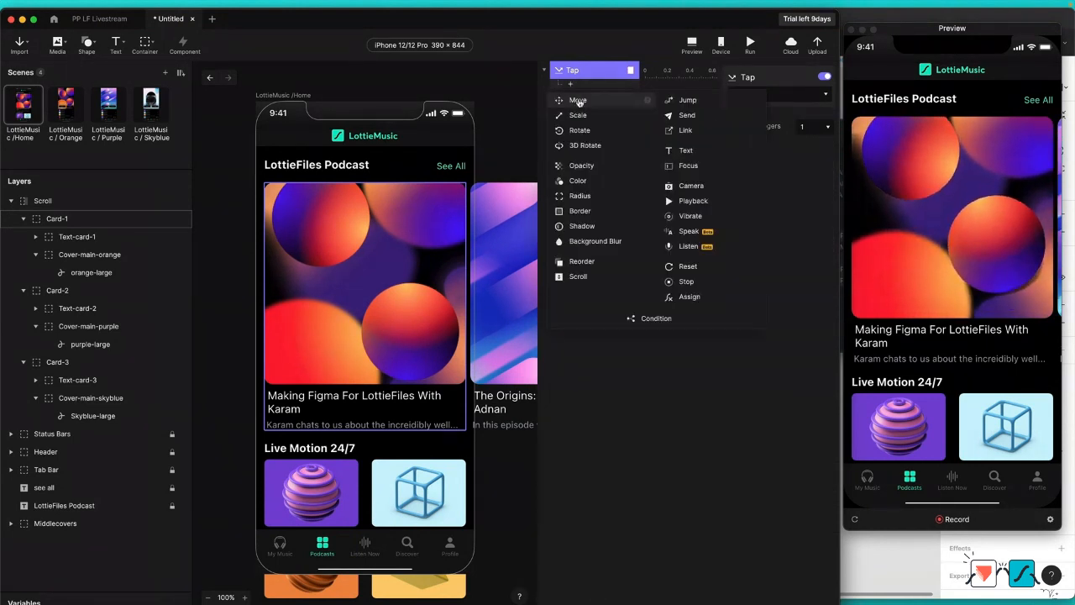
left_click(577, 100)
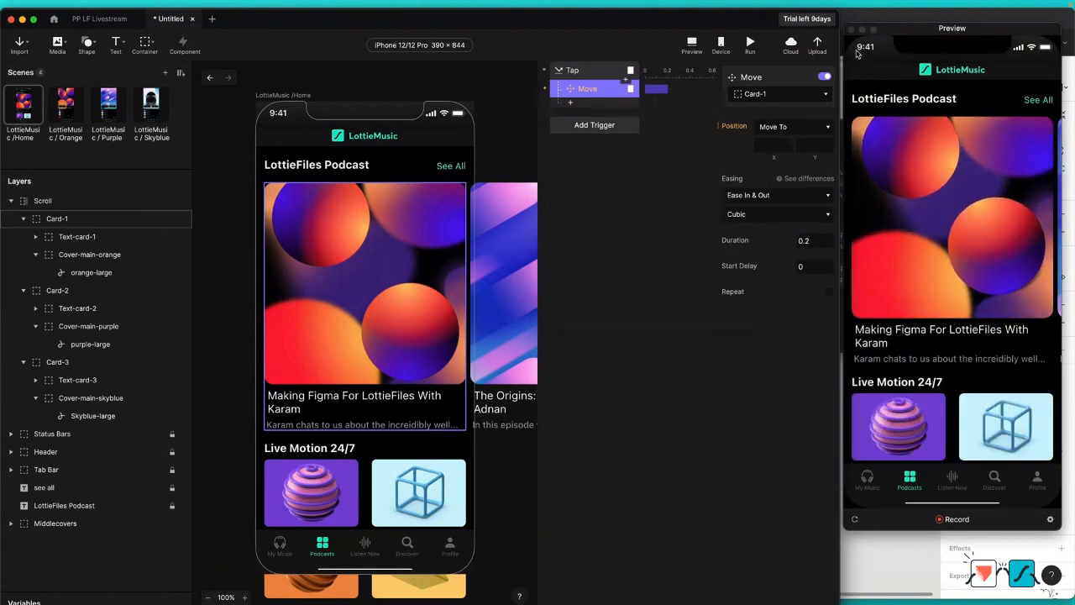
left_click(786, 149)
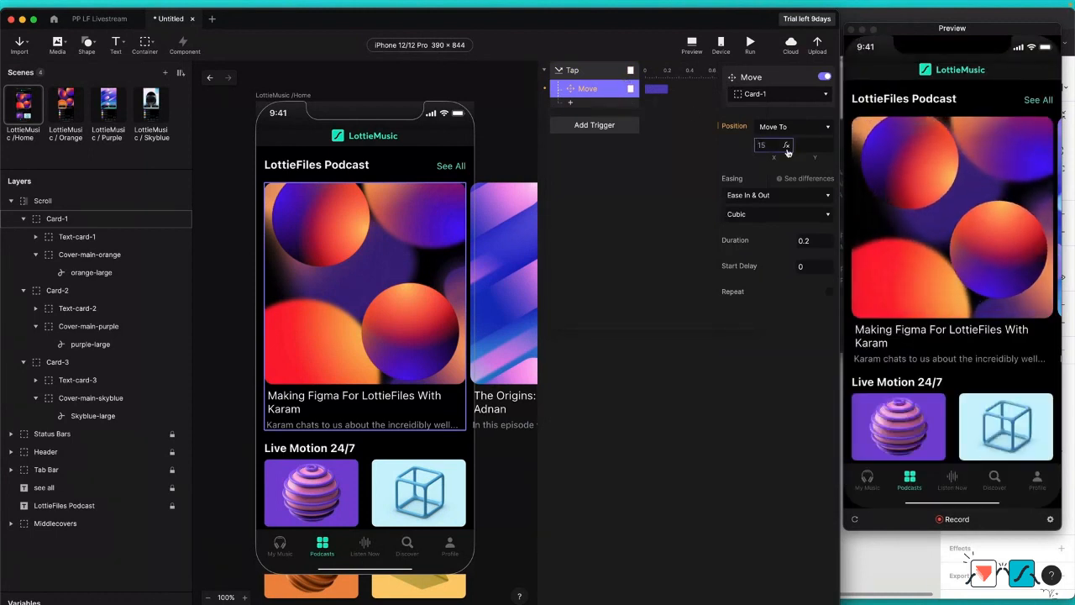
type("0")
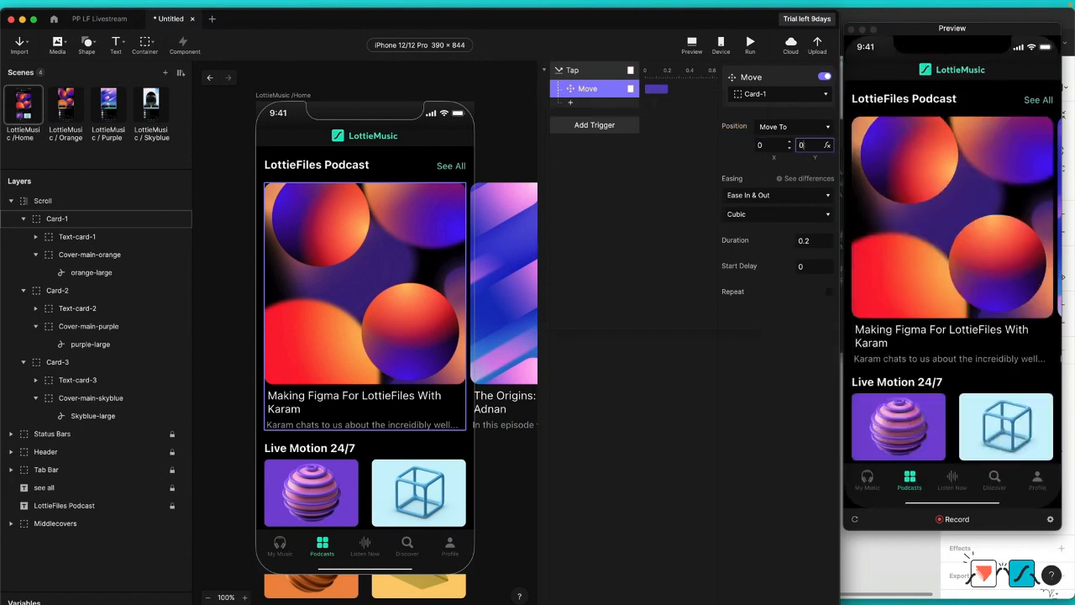
key("Return")
left_click(898, 211)
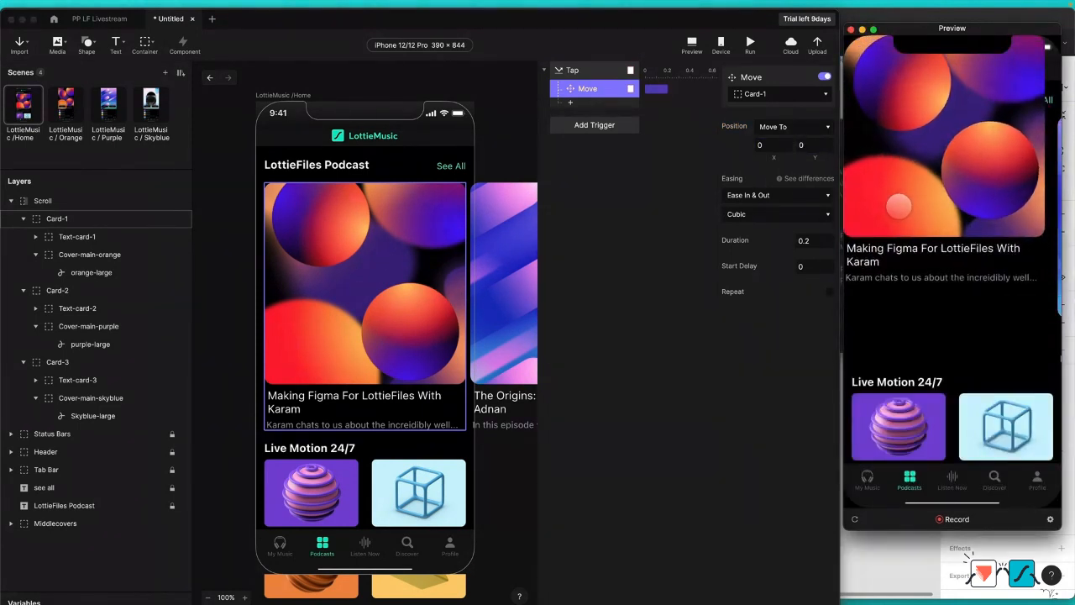
Step: Add a Scale response to the Tap trigger that scales Card-1 to a width of 390 and a height of 528
left_click(581, 102)
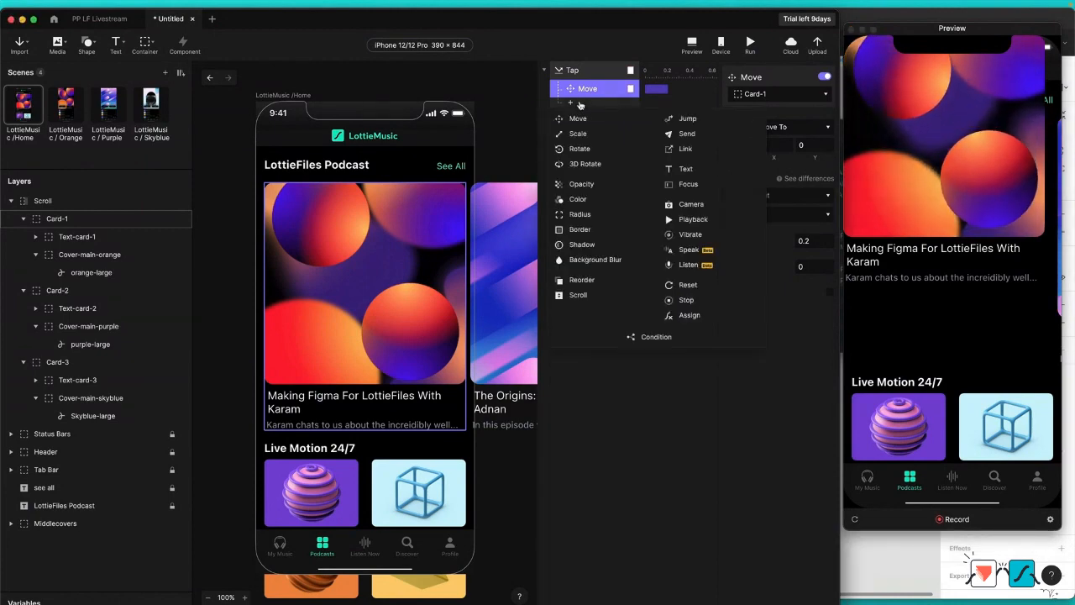
left_click(584, 102)
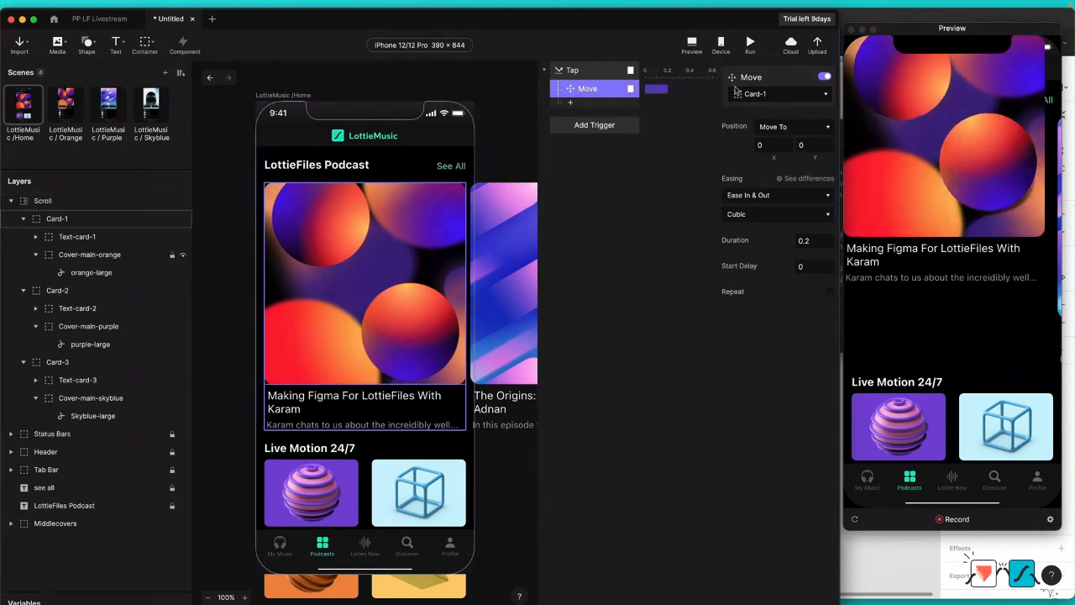
left_click(570, 105)
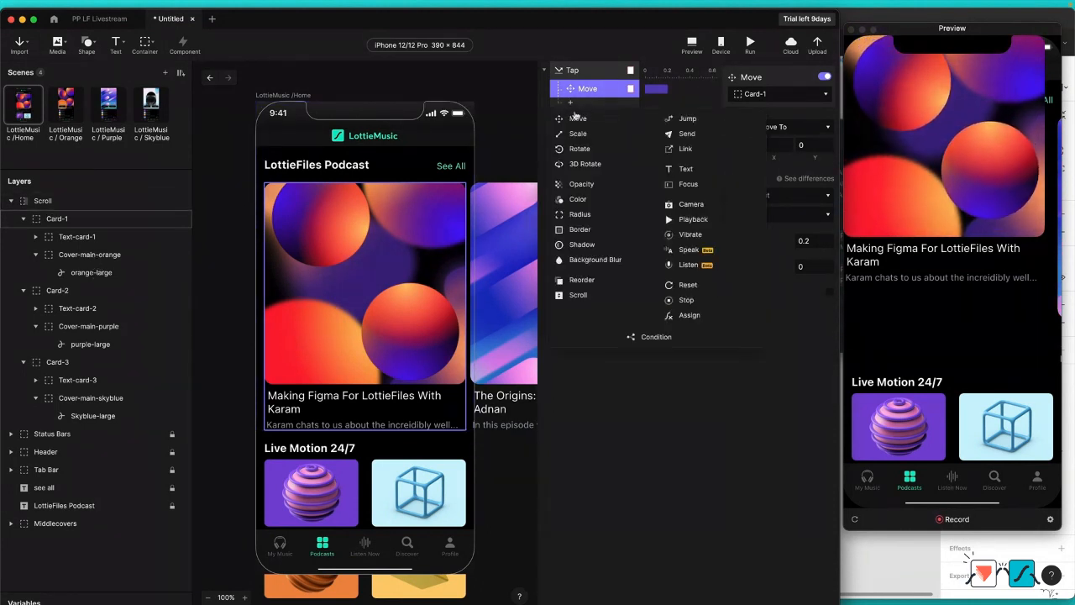
left_click(586, 136)
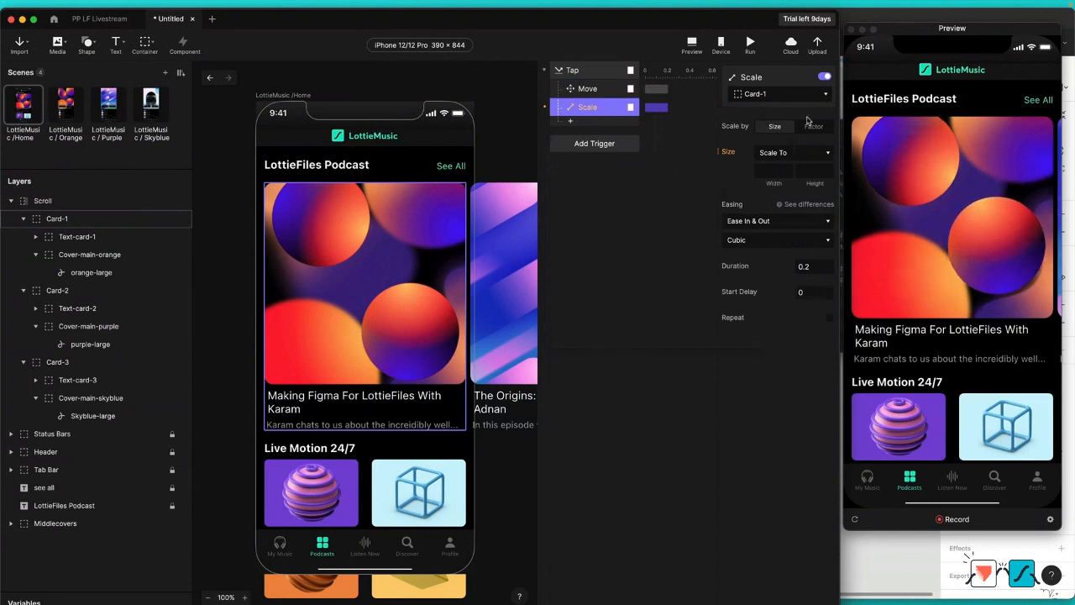
left_click(765, 171)
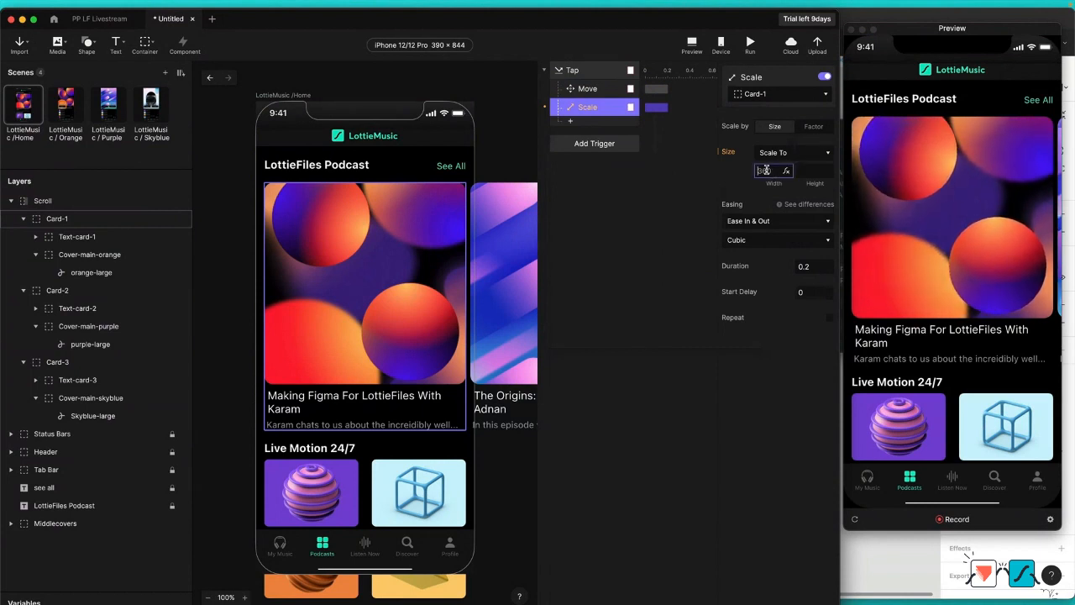
type("390")
key("Tab")
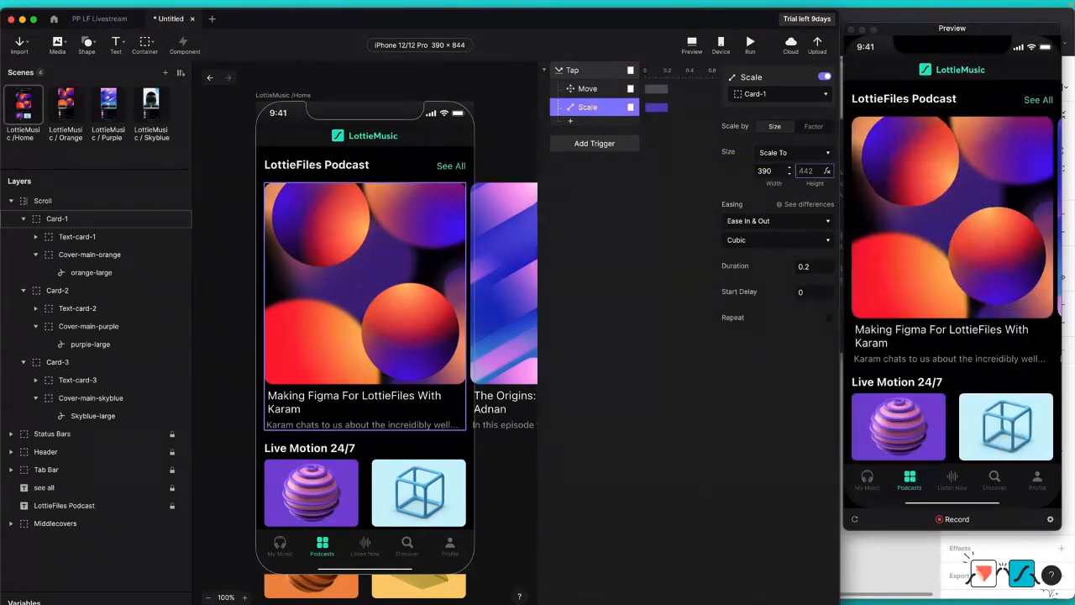
type("528")
key("Return")
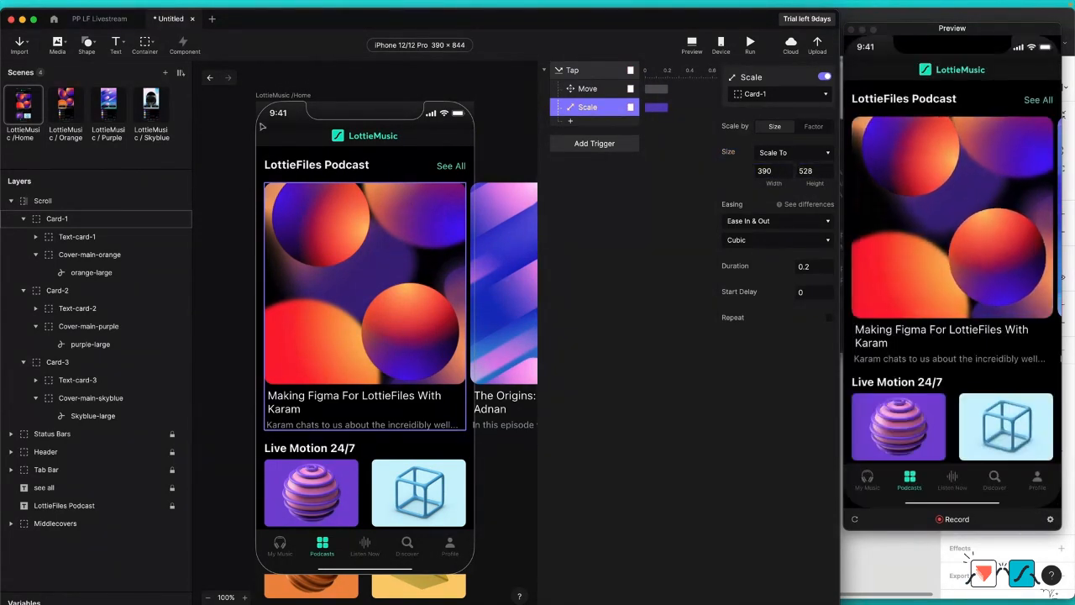
Step: Check the size of the Card-orange container in the LottieMusic / Orange scene and return to the Home scene
left_click(69, 121)
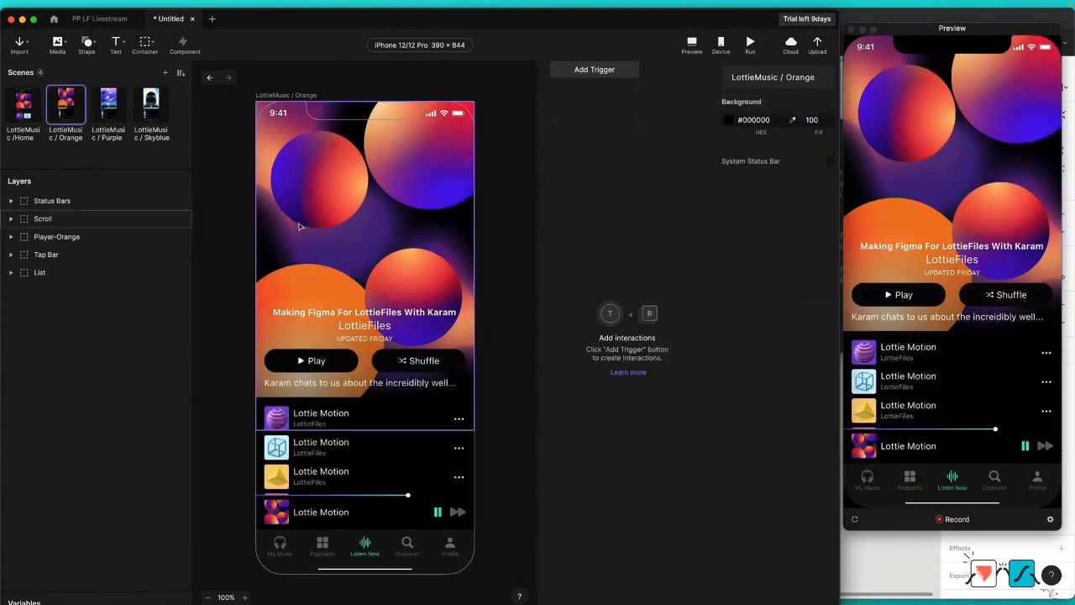
left_click(334, 219)
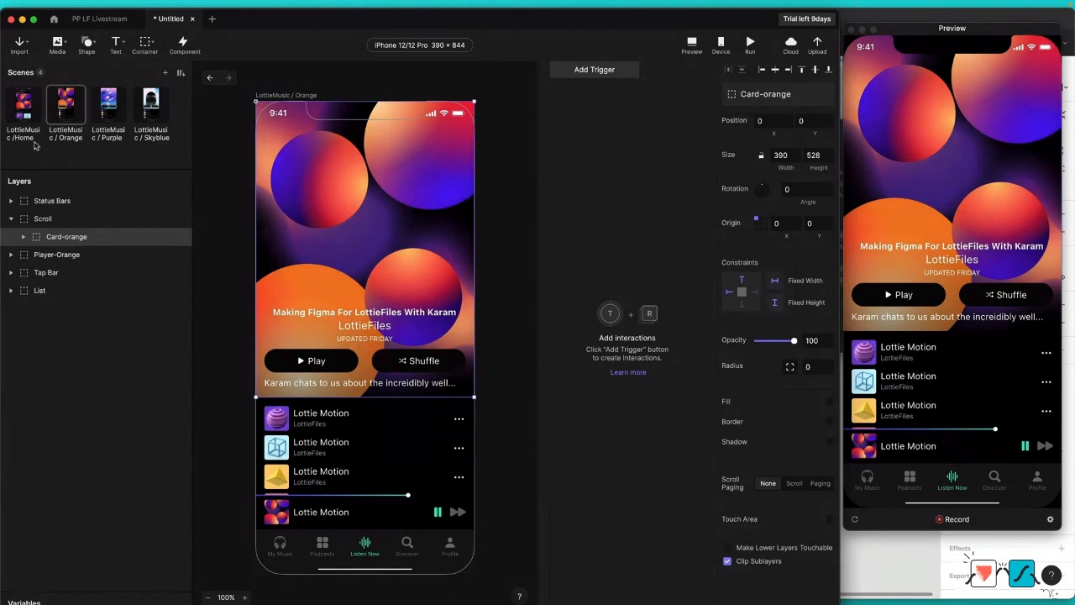
left_click(22, 108)
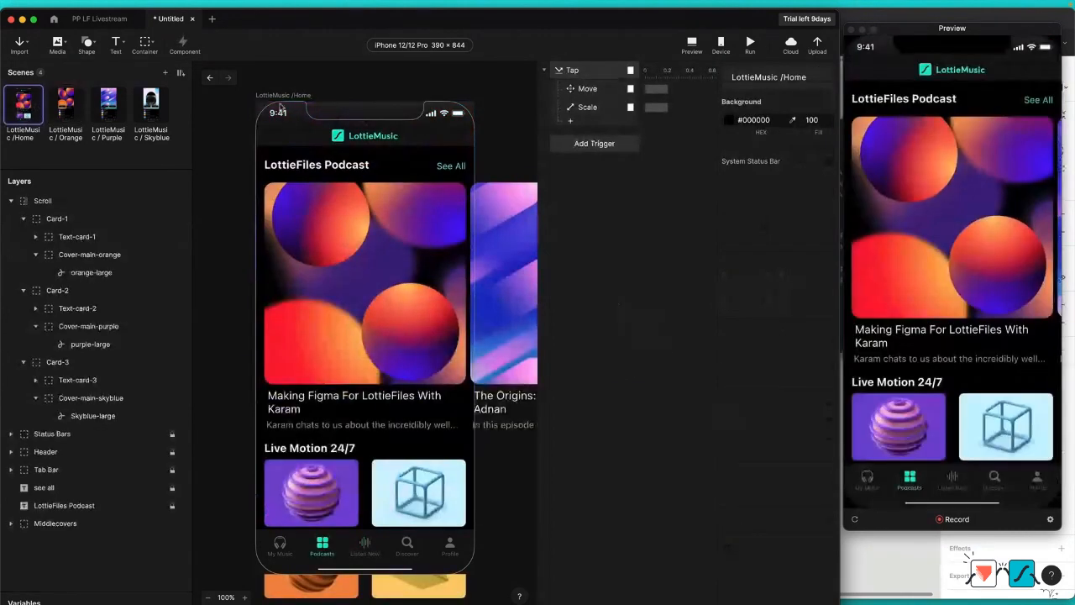
Step: Duplicate Card-1's Scale response onto Cover-main-orange, and add a Radius response of 0 for that same container
left_click(592, 107)
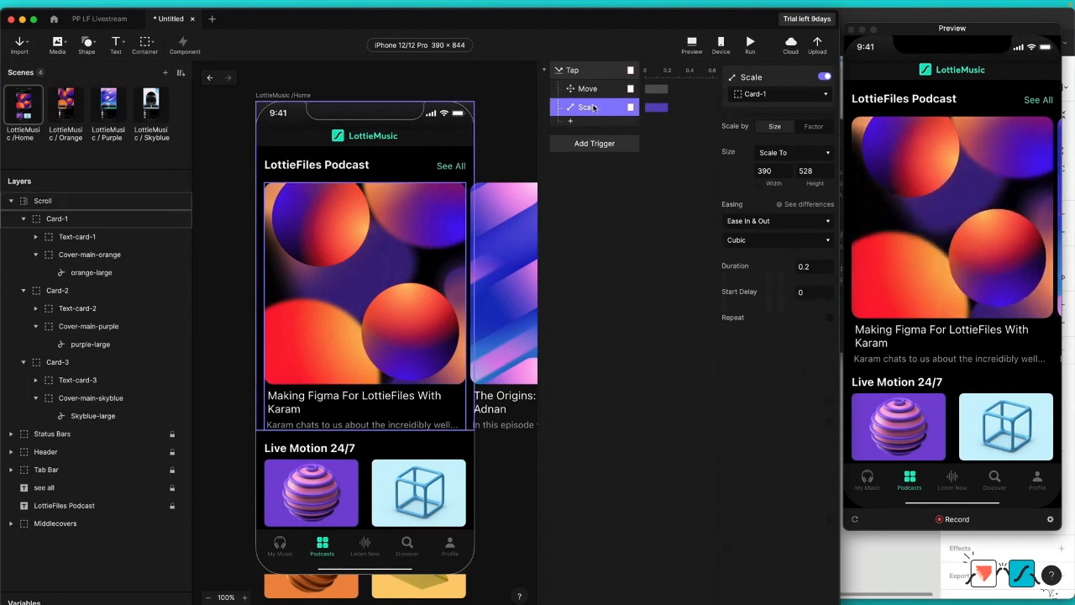
right_click(593, 106)
left_click(580, 111)
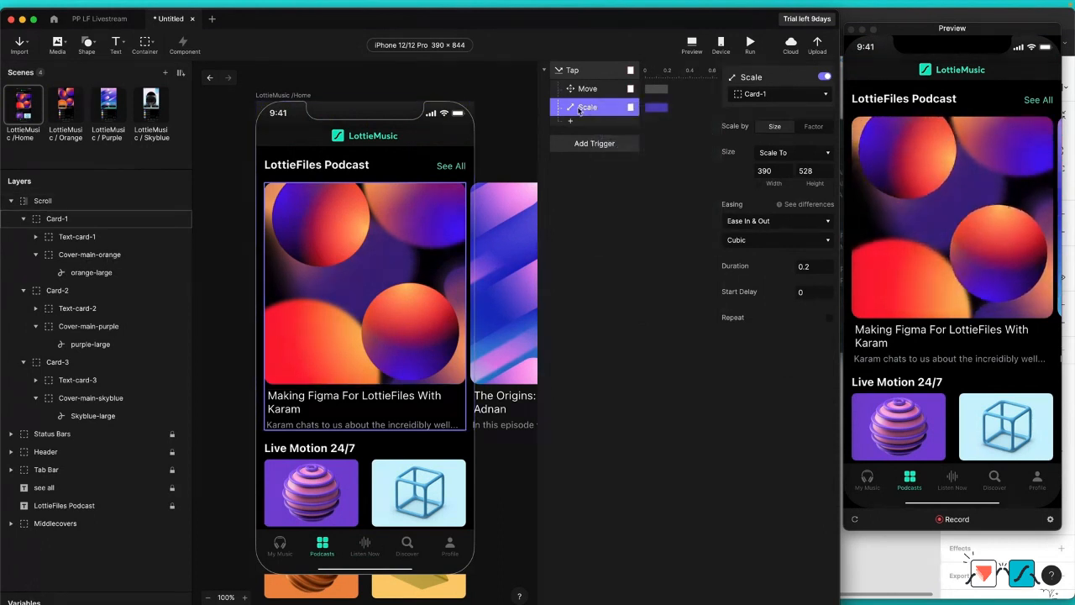
key("super+d")
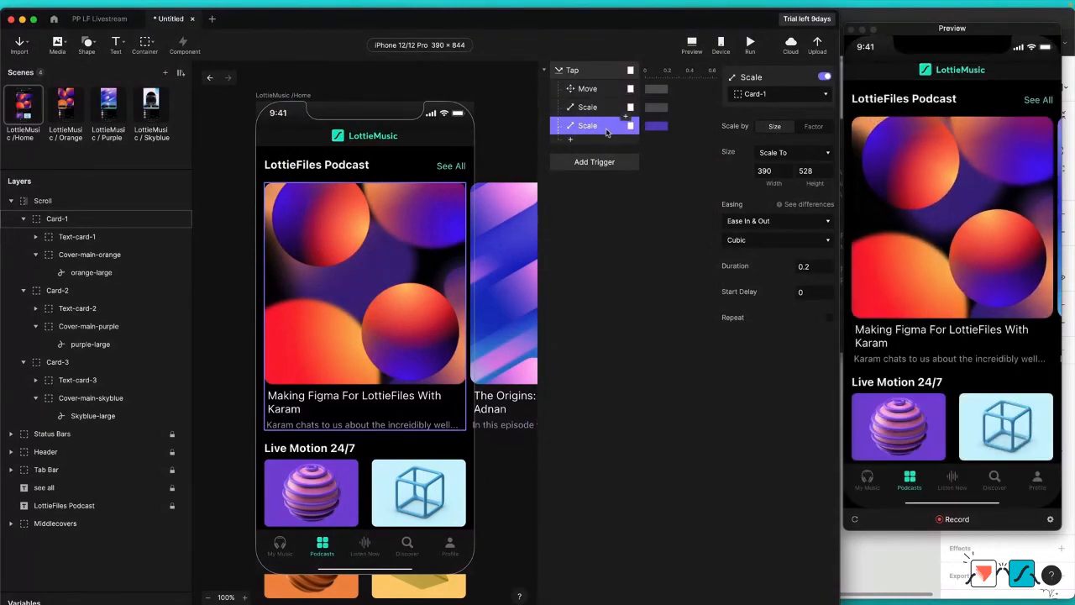
left_click(772, 96)
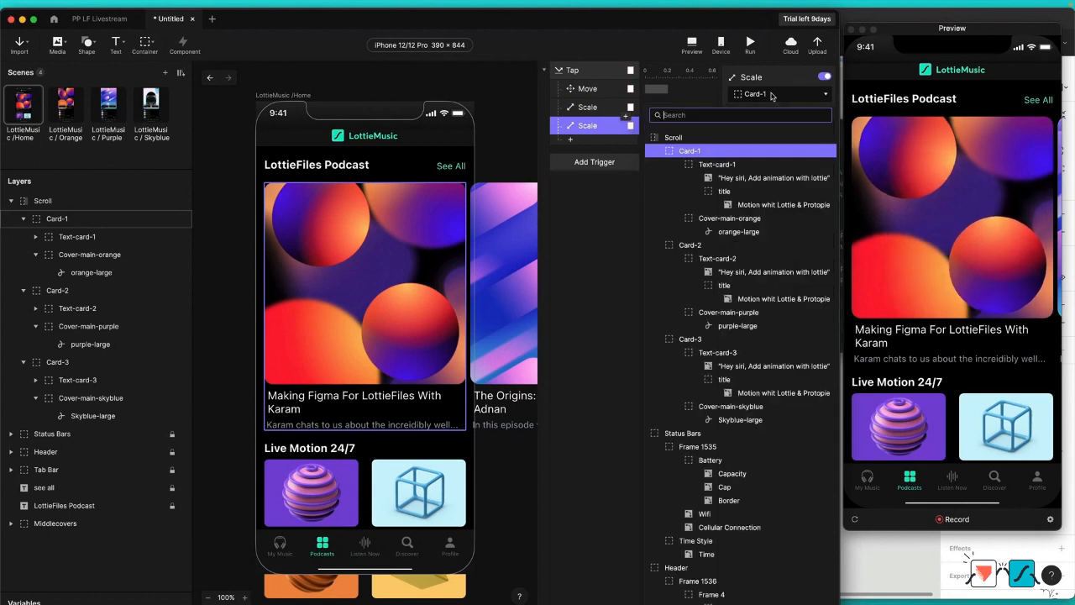
left_click(750, 219)
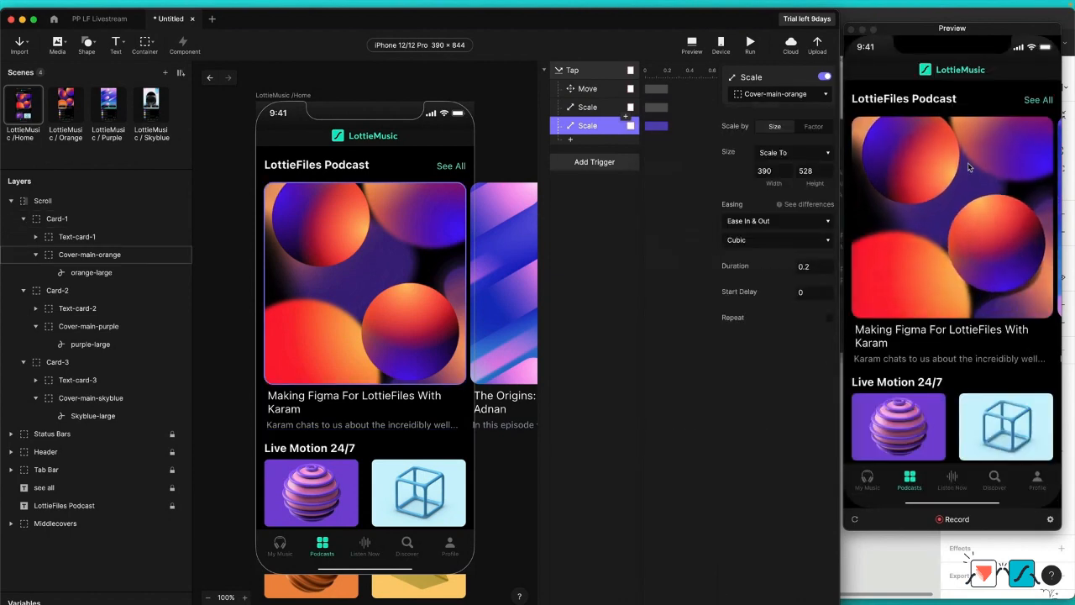
left_click(968, 167)
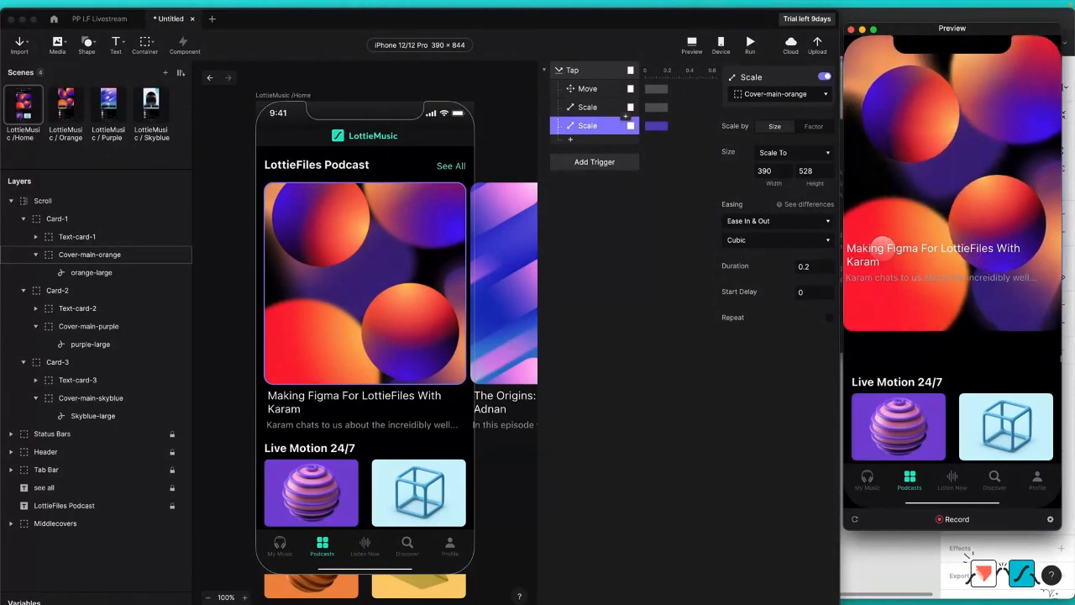
left_click(591, 145)
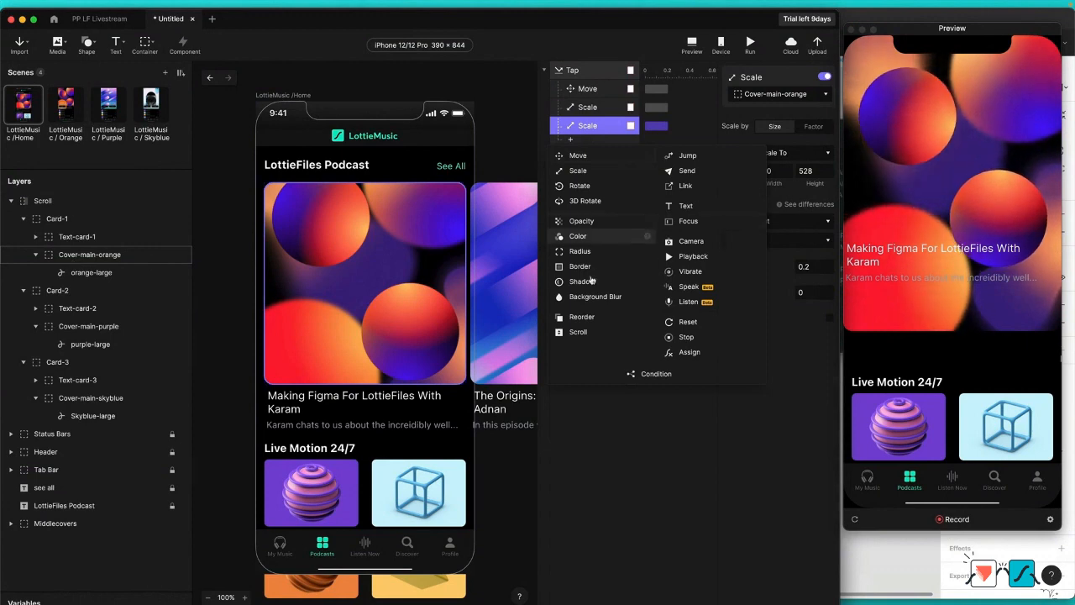
left_click(579, 251)
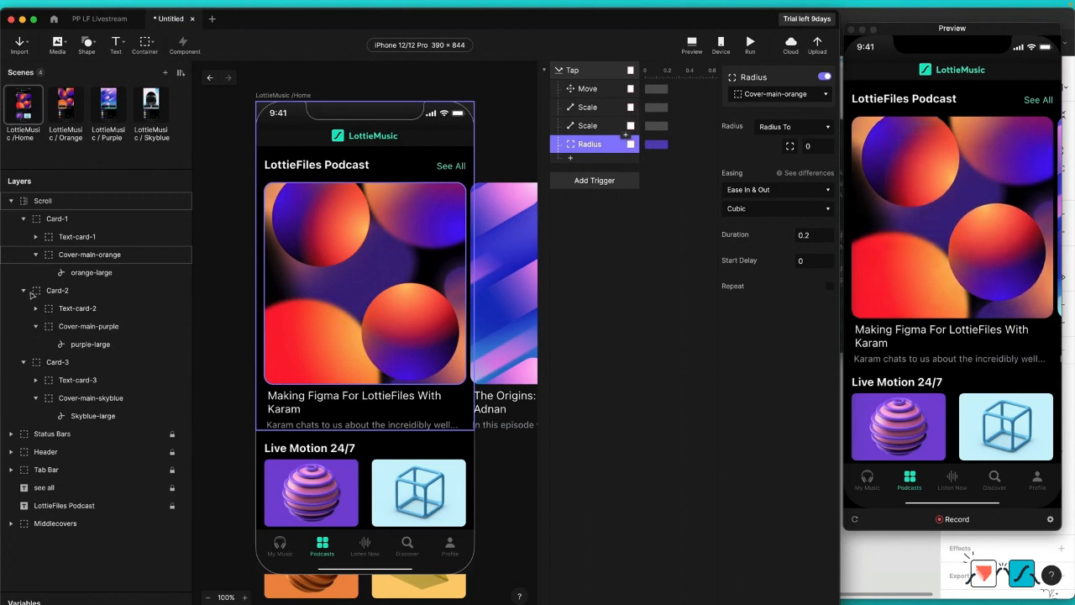
Step: Add an Opacity response that fades Text-card-1 to 0 on tap, and test it in the preview
left_click(73, 240)
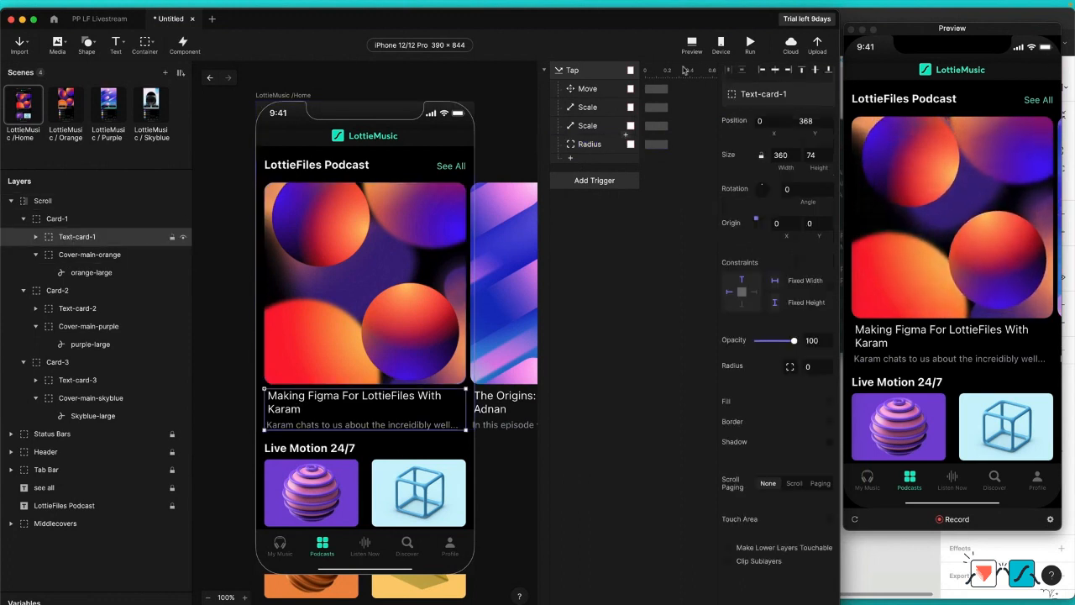
left_click(574, 160)
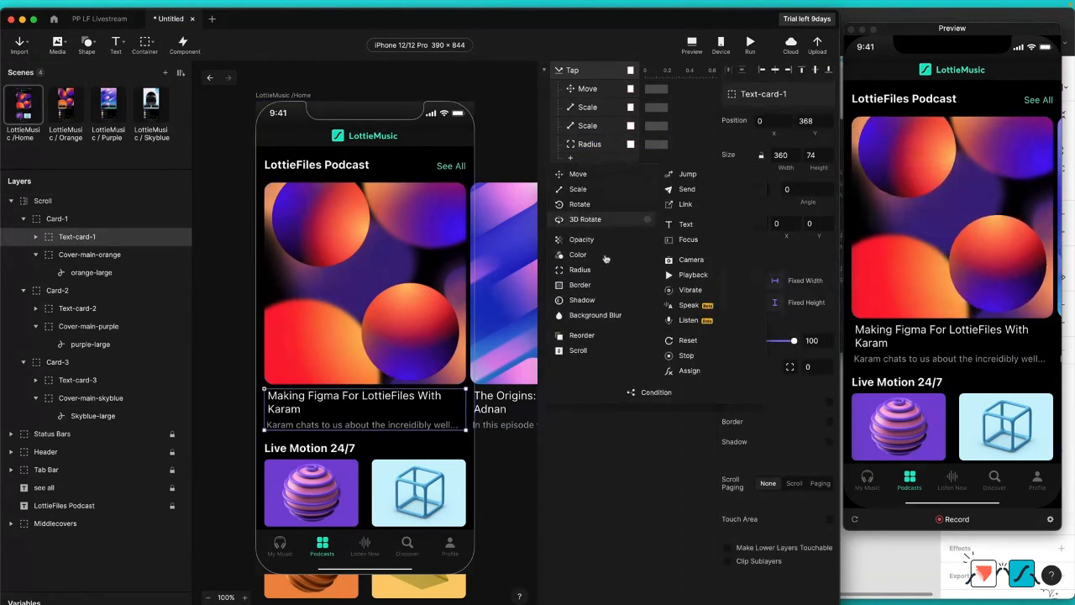
left_click(583, 241)
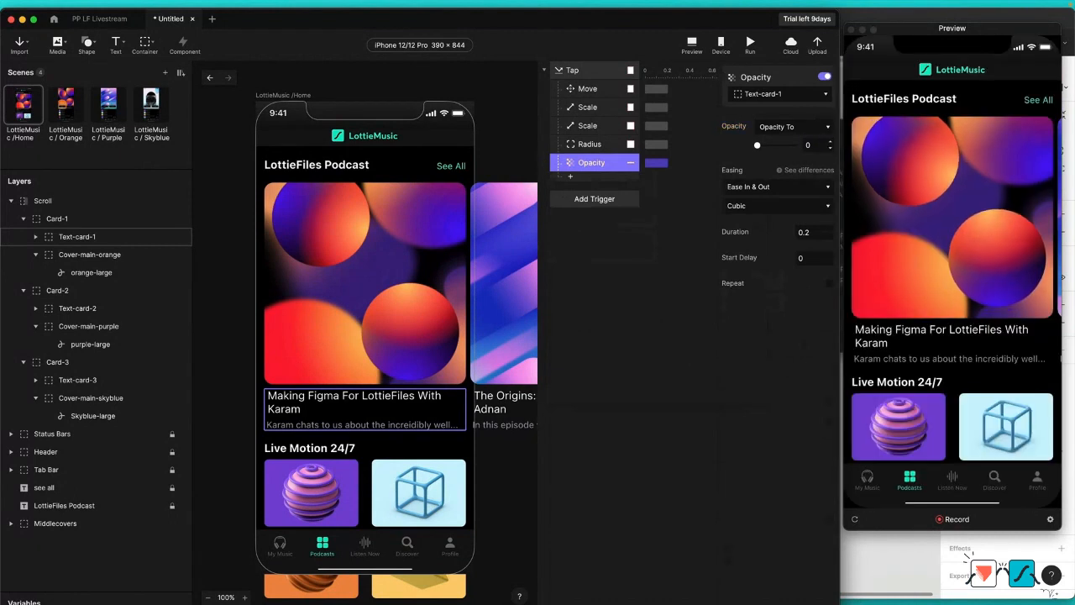
left_click(928, 199)
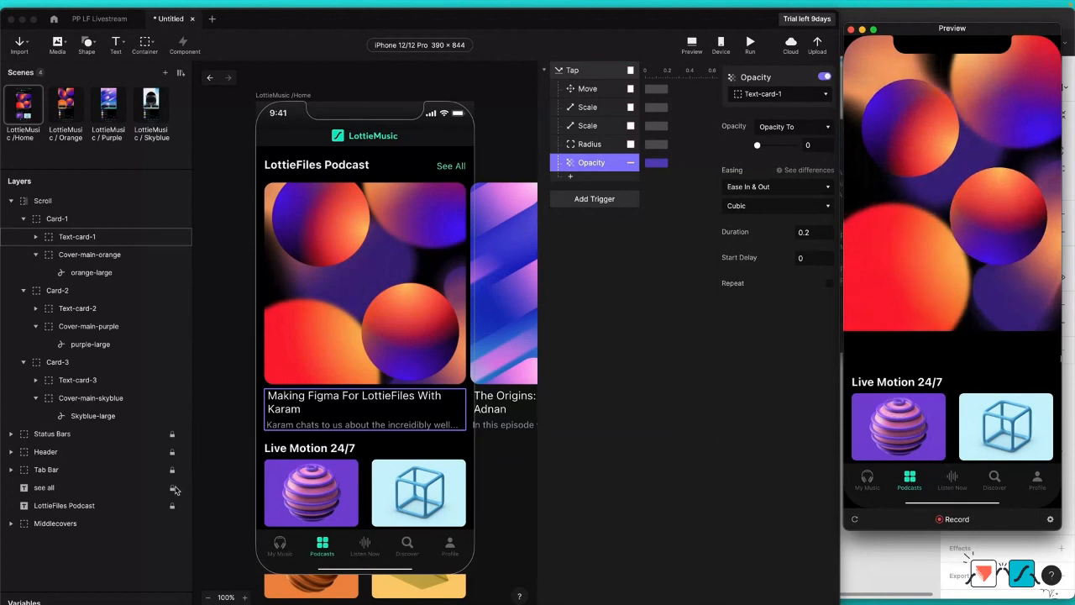
Step: Add an Opacity response that fades the Middlecovers container to 0 on tap, and test it in the preview
left_click(50, 527)
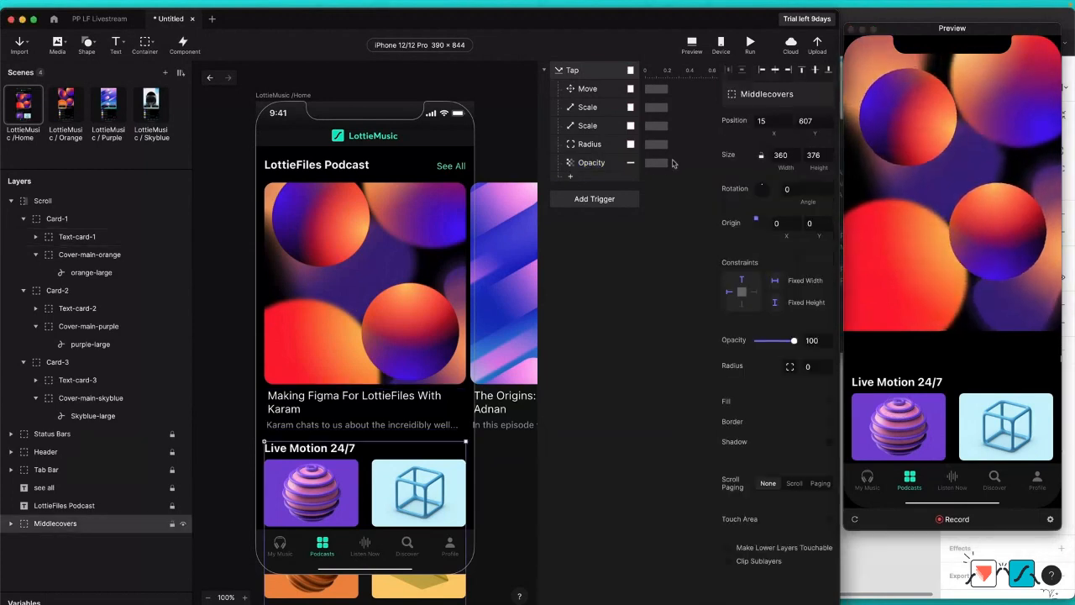
left_click(573, 178)
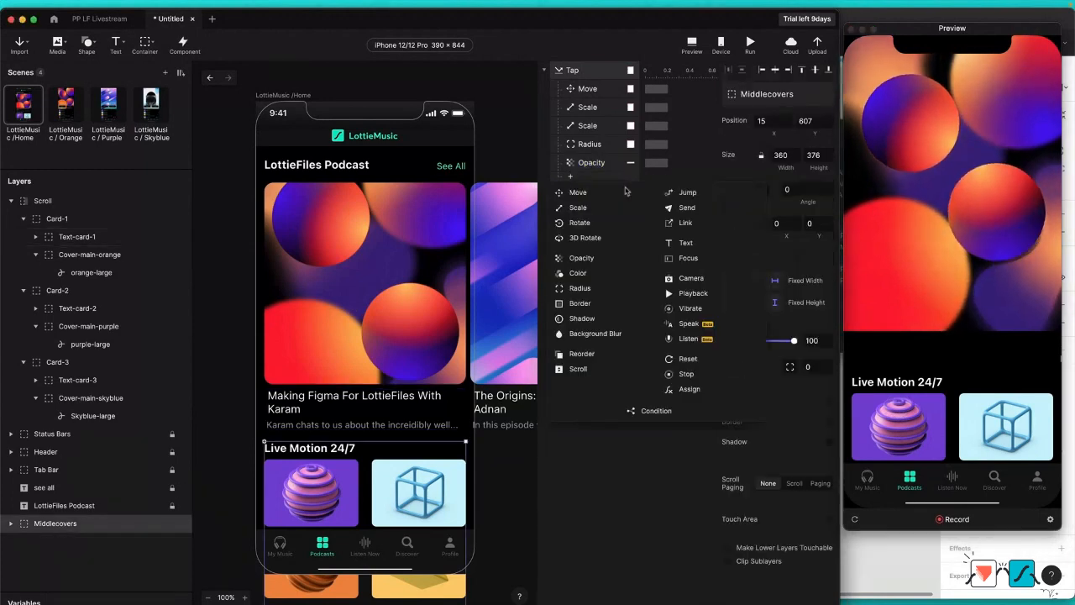
left_click(596, 260)
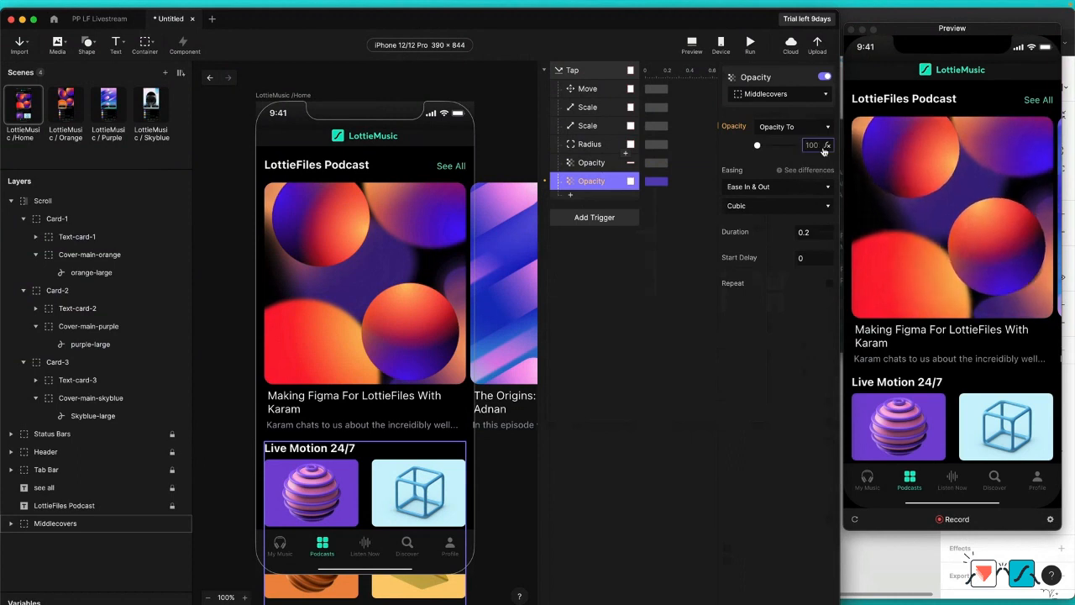
key("Return")
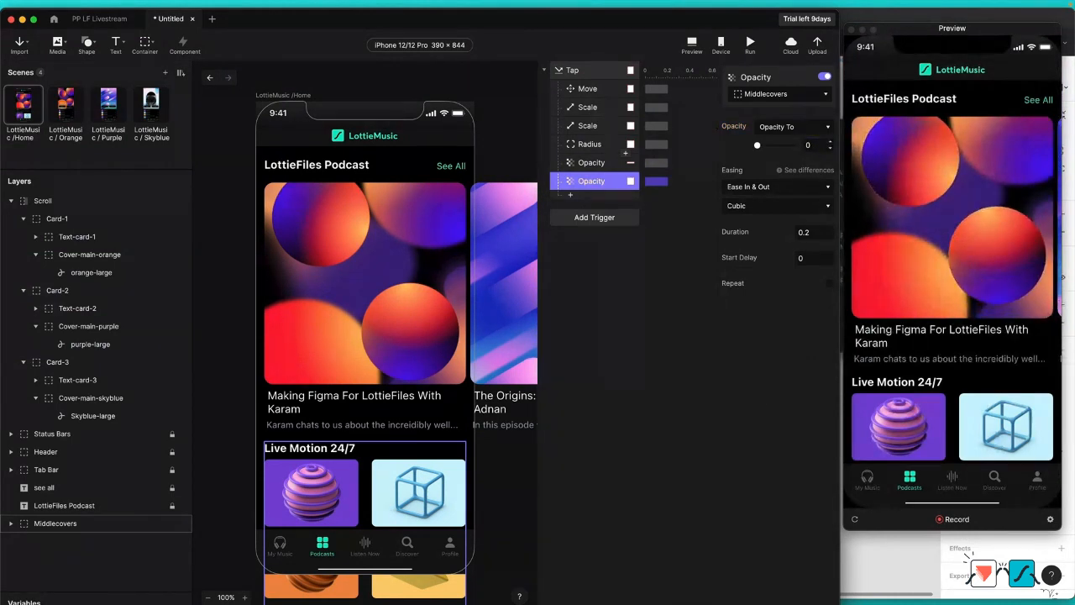
left_click(956, 195)
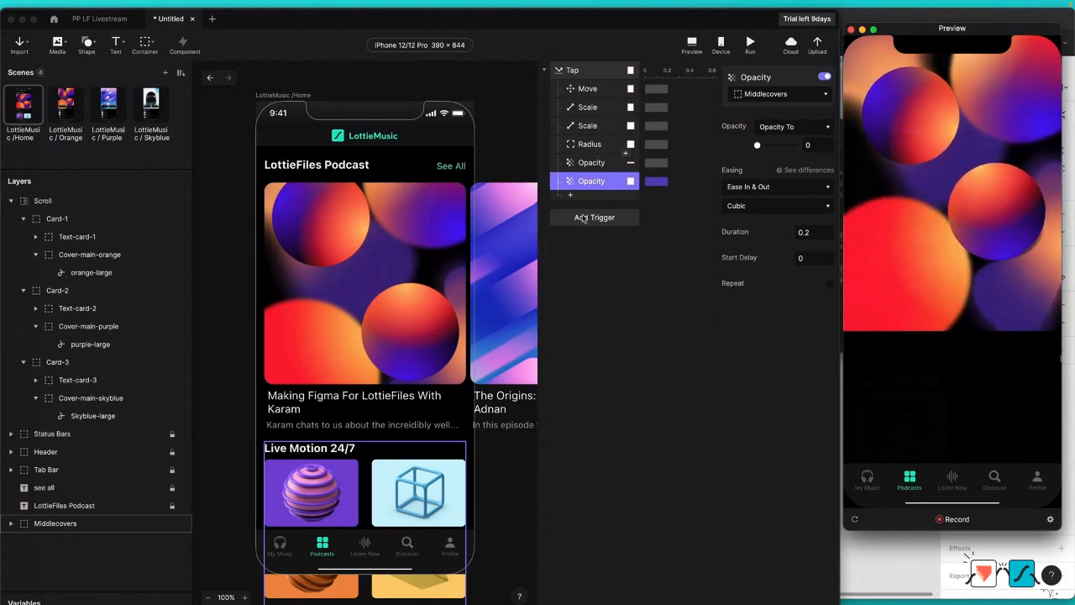
Step: Copy the List container from the LottieMusic / Orange scene into the Home scene
left_click(65, 105)
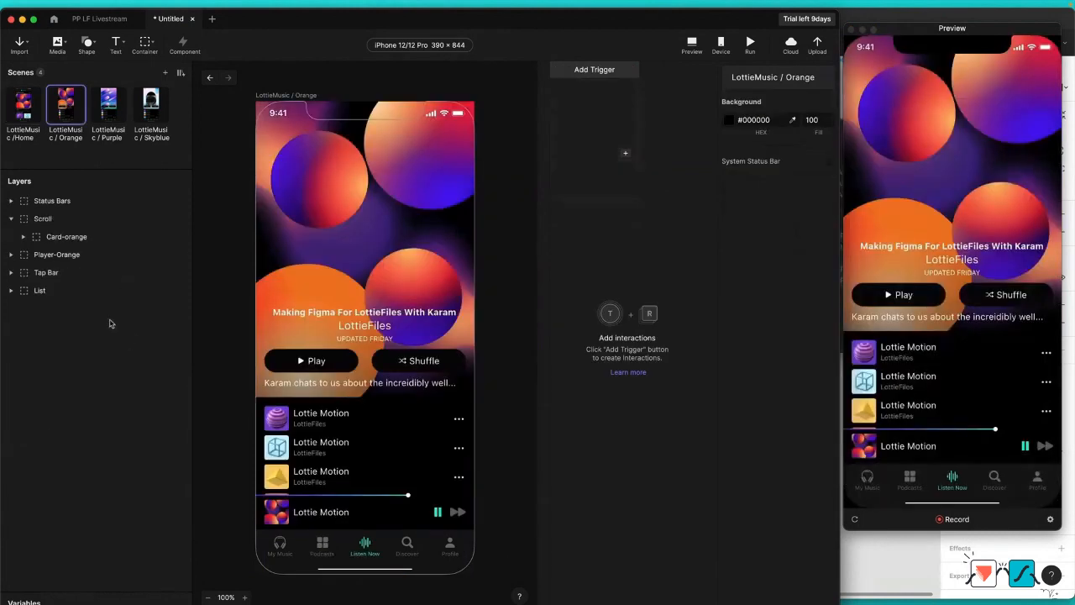
left_click(42, 291)
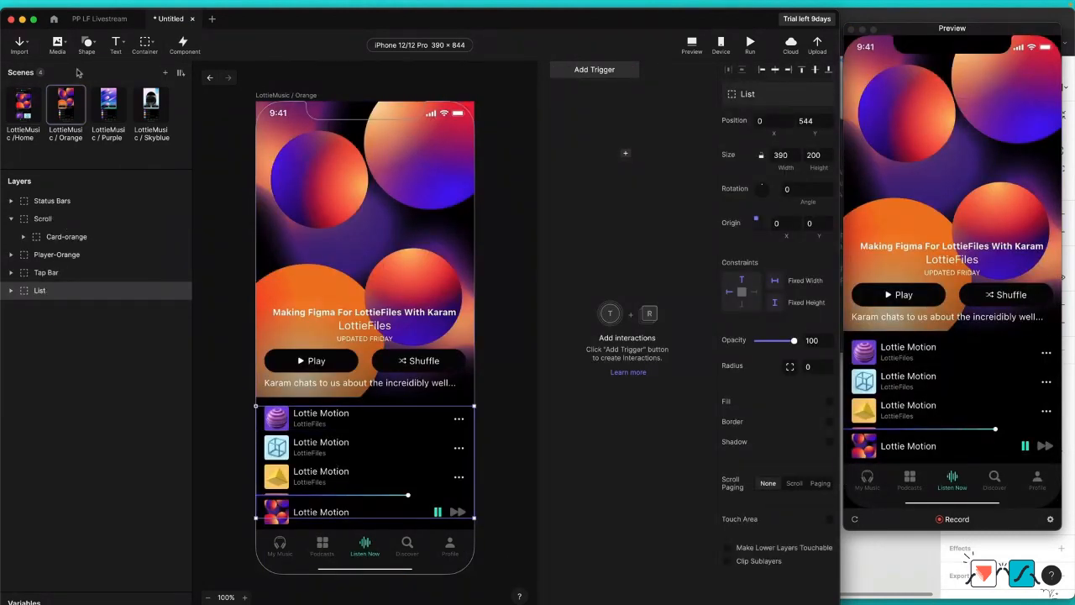
left_click(31, 115)
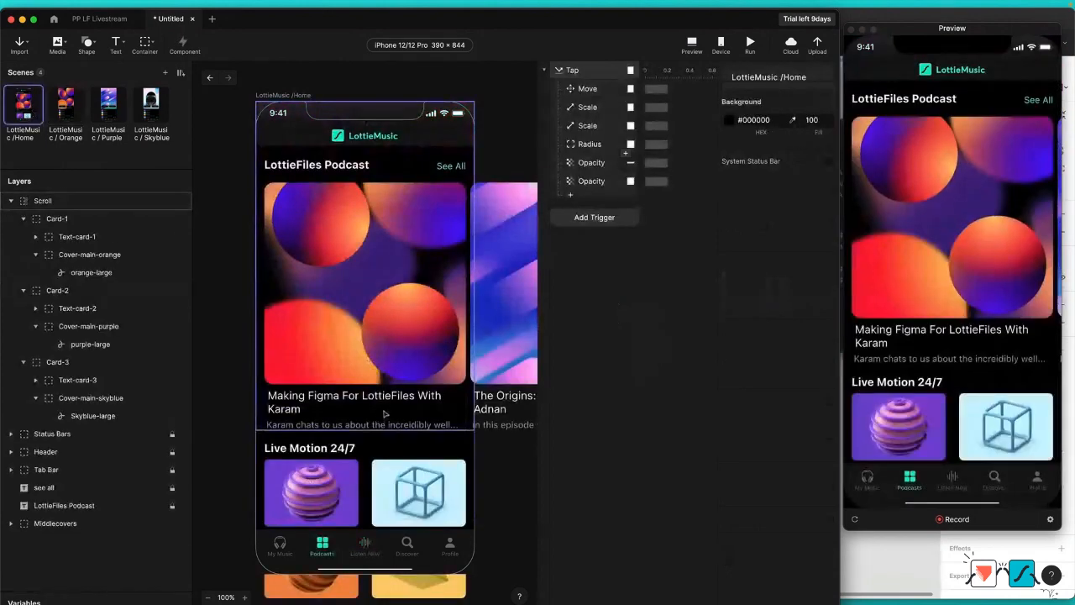
left_click(80, 111)
left_click(58, 290)
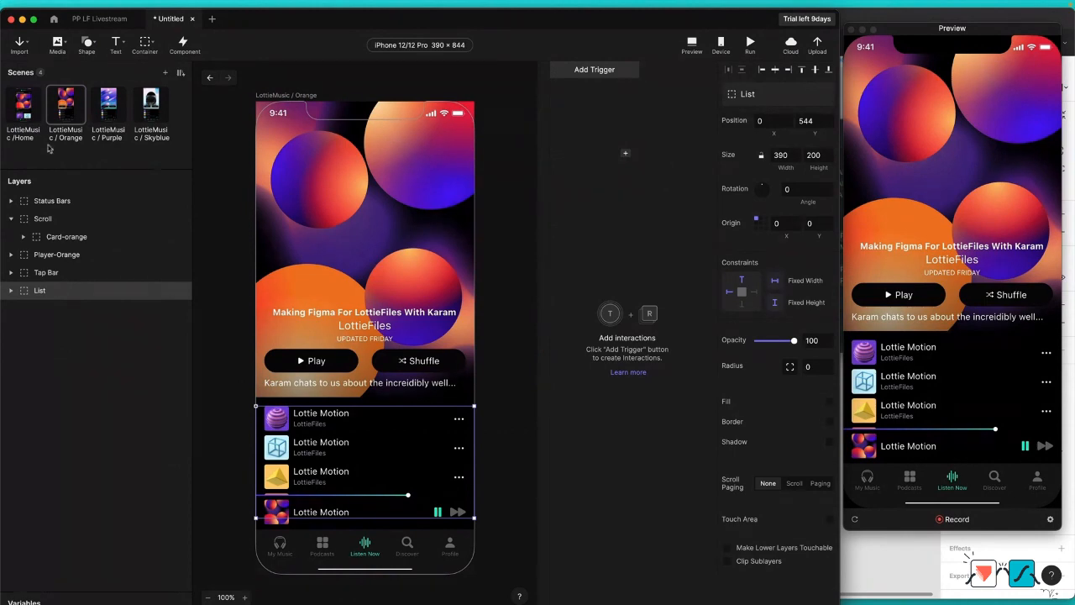
left_click(26, 108)
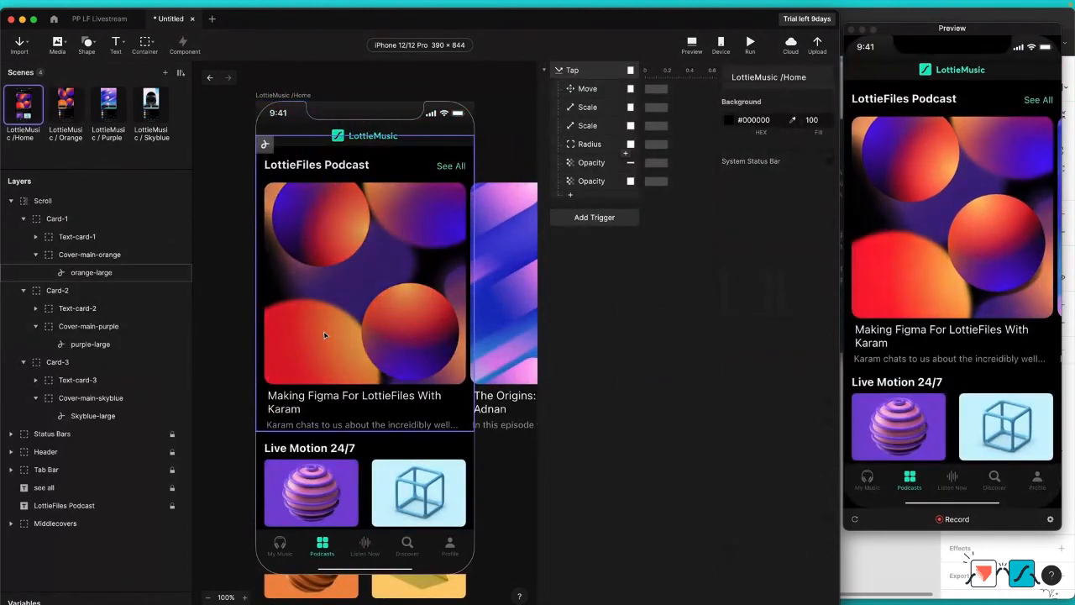
key("ctrl+v")
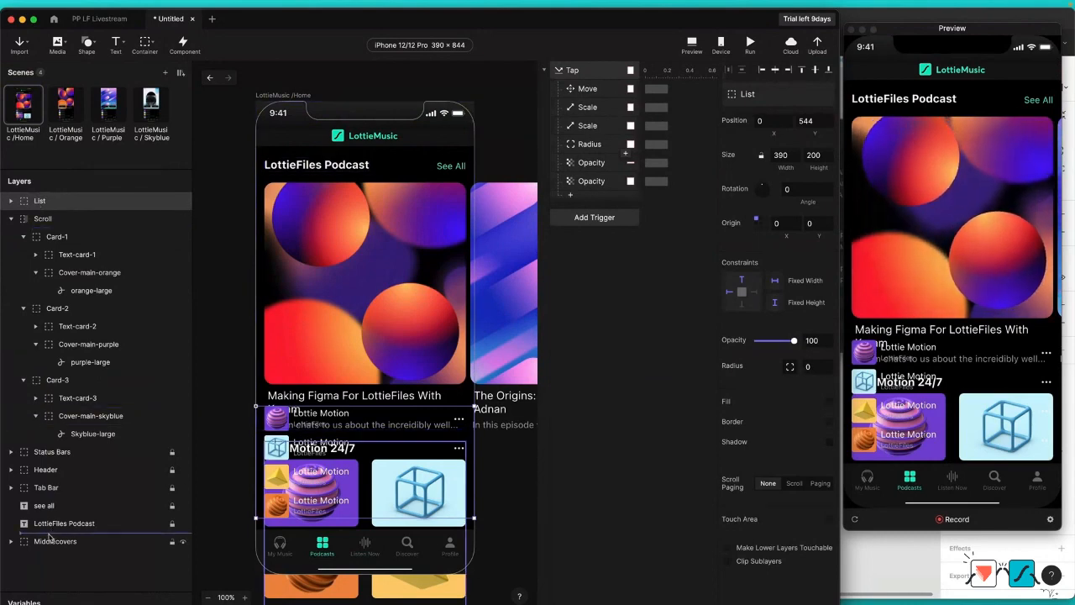
Step: Place the List layer directly above Middlecovers in the layer order and move it down to Y position 764
left_click_drag(48, 535, 52, 538)
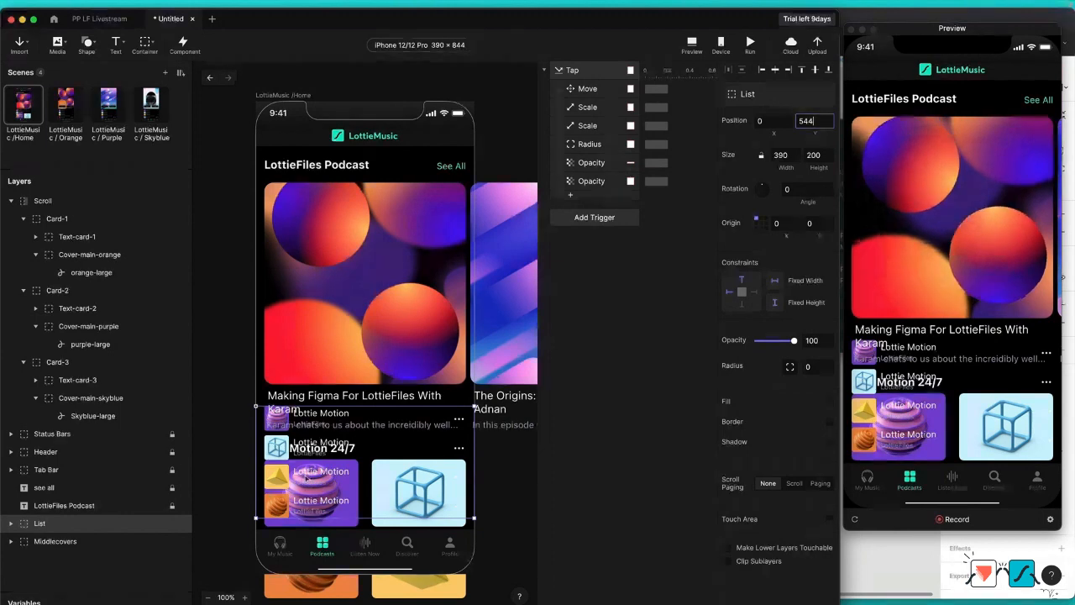
left_click_drag(311, 497, 307, 594)
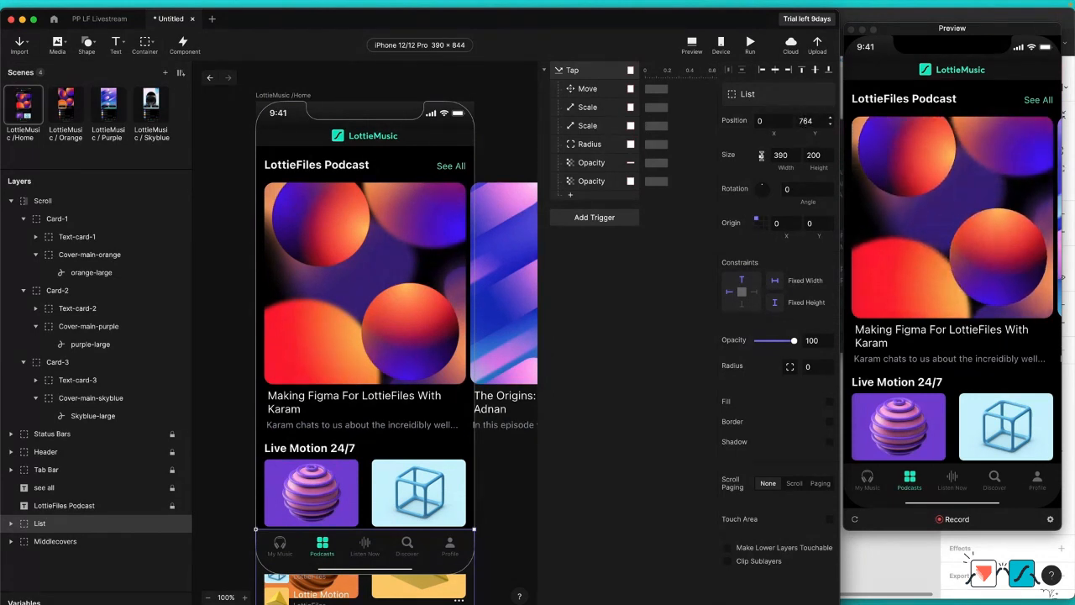
Step: Add a Move response that moves the List layer to X 0, Y 544 on tap, and test it in the preview
left_click(570, 195)
left_click(580, 212)
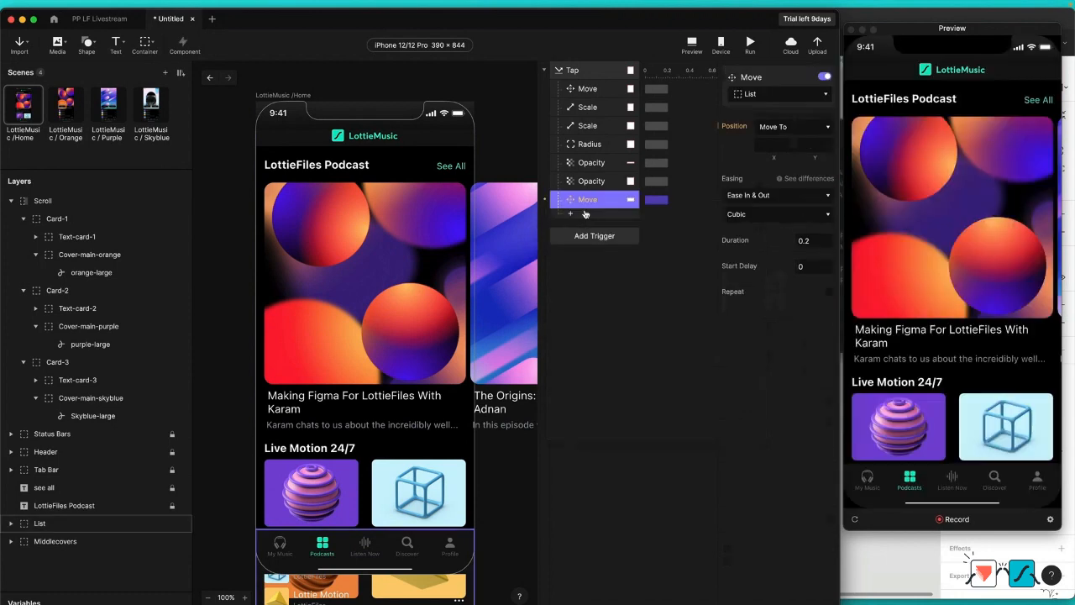
left_click(806, 144)
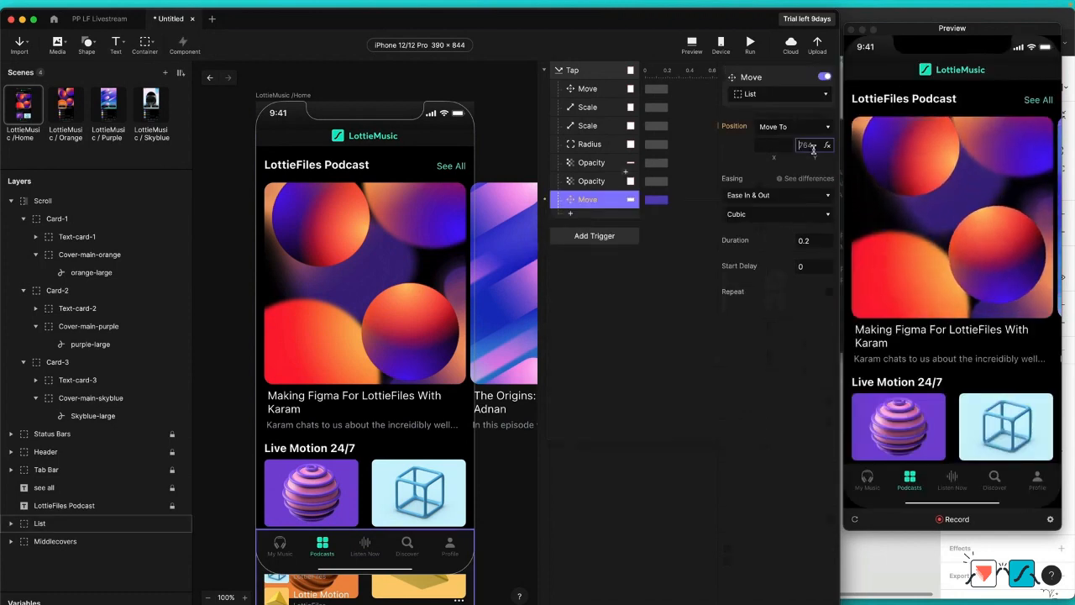
type("544")
key("Return")
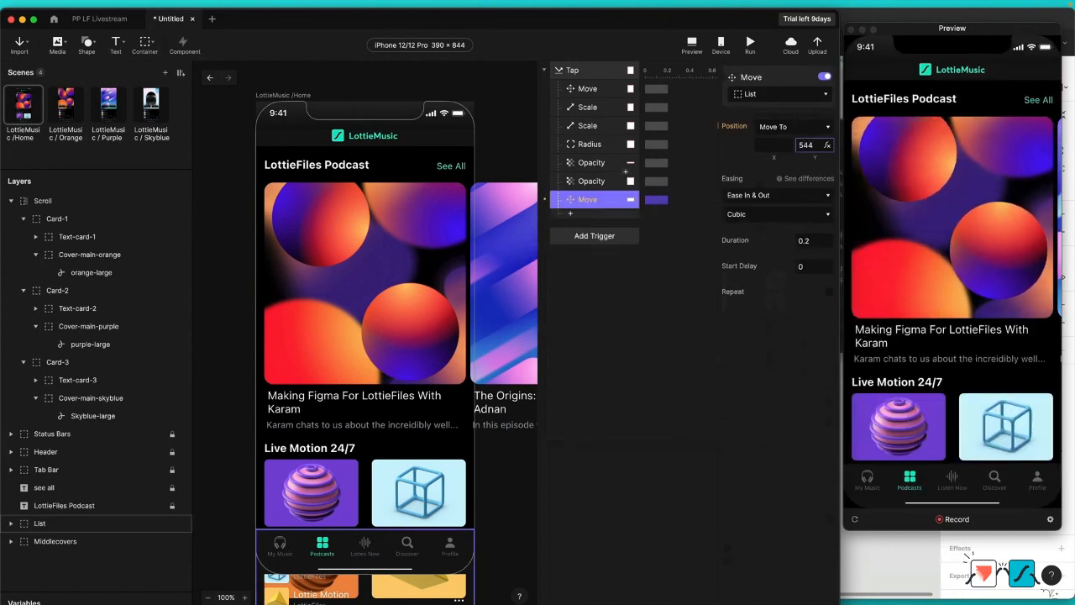
left_click(780, 146)
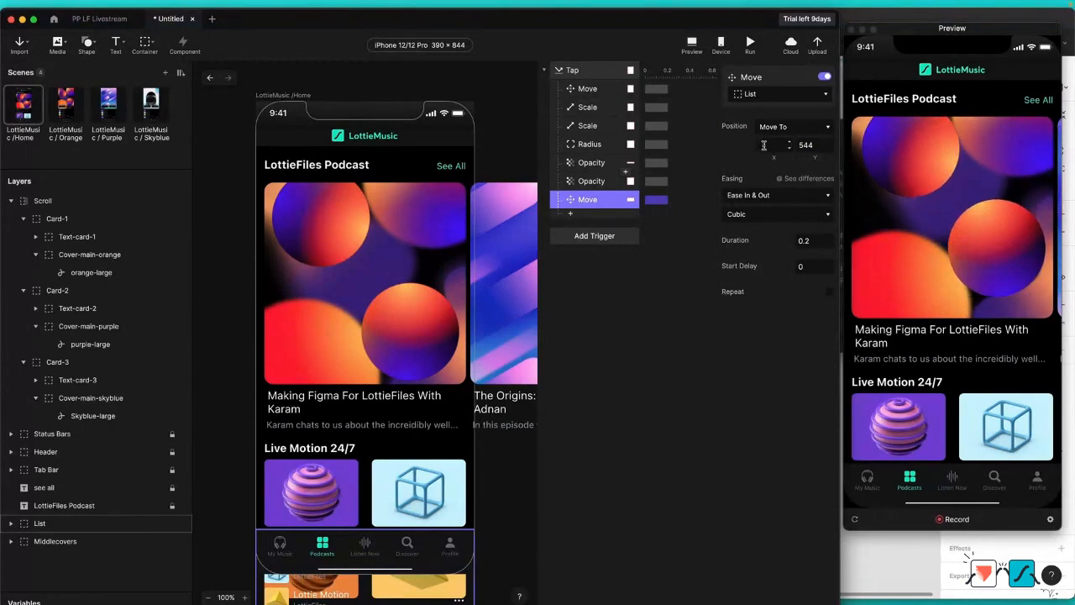
type("0")
key("Return")
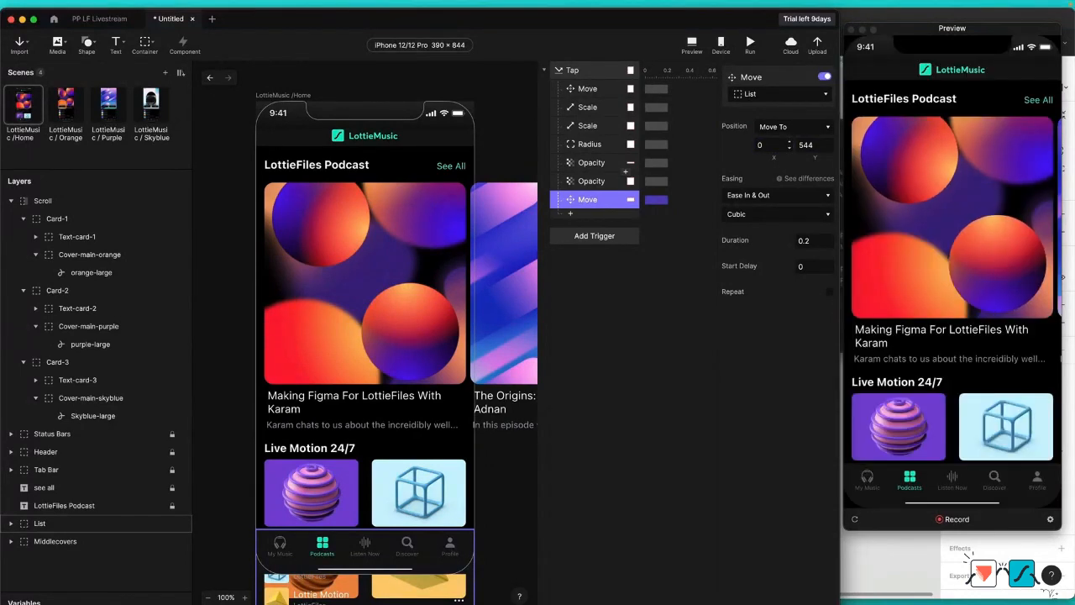
left_click(922, 220)
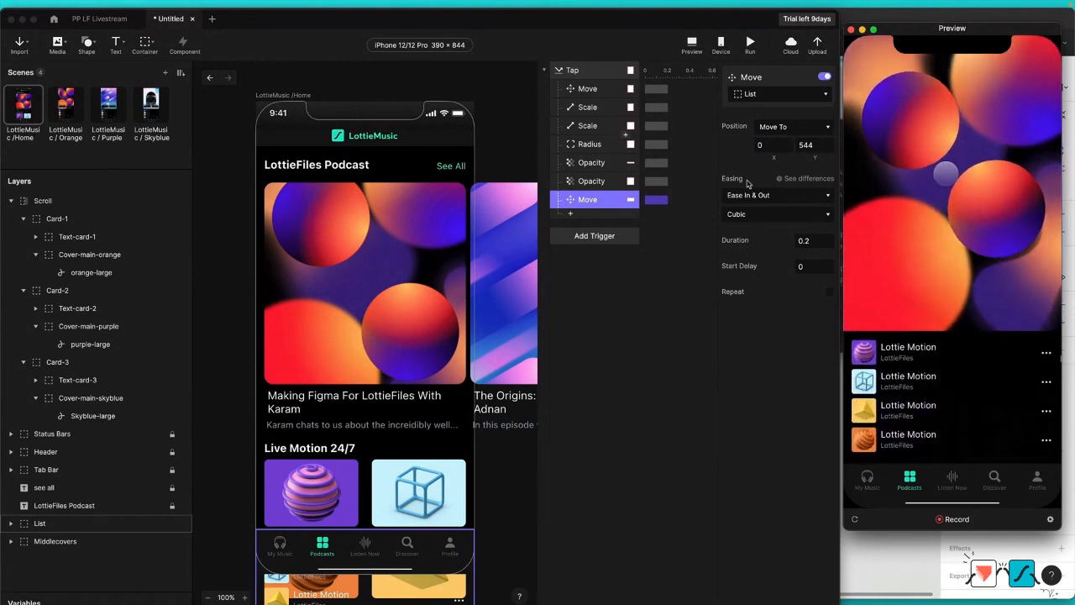
left_click(675, 294)
Step: Set the duration of the Move, Scale and Radius responses under the Tap trigger to 0.3
left_click(609, 89)
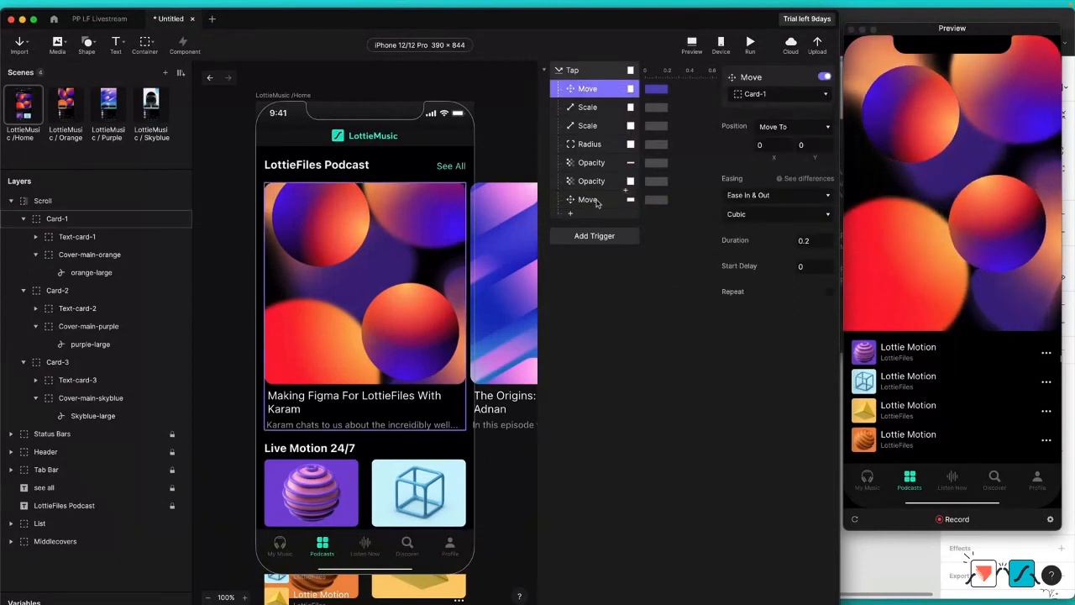
left_click(588, 200, "shift")
left_click(592, 182, "super")
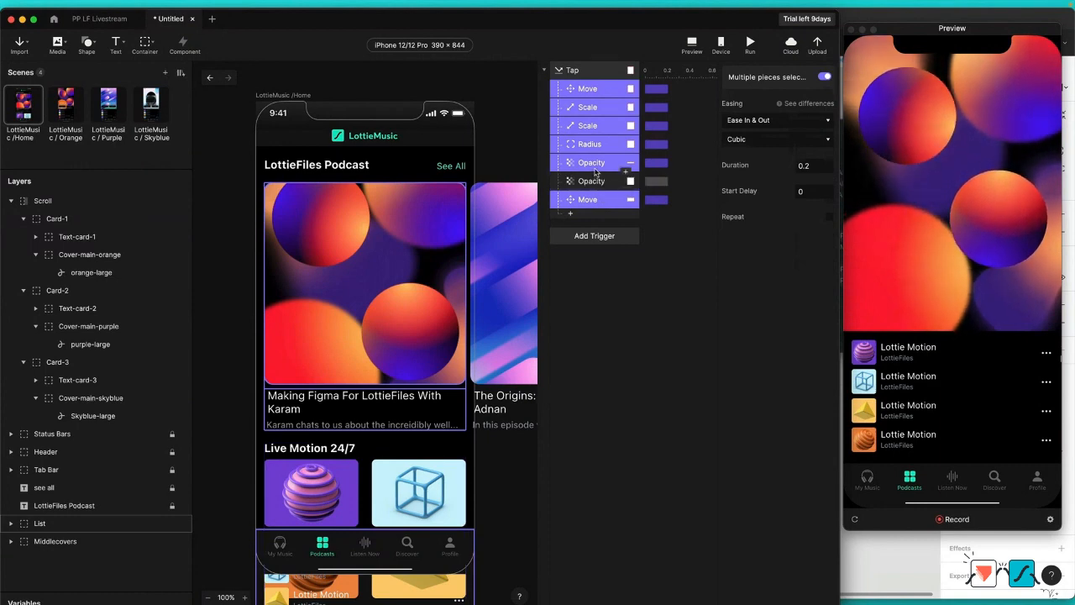
left_click(592, 163, "super")
left_click(820, 169)
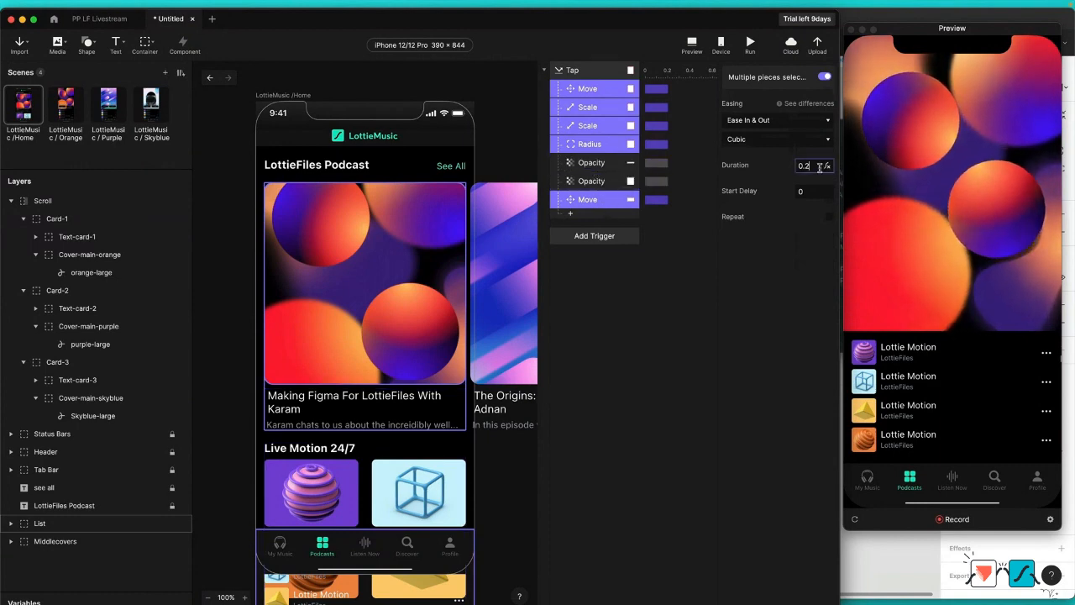
type("0.3")
key("Return")
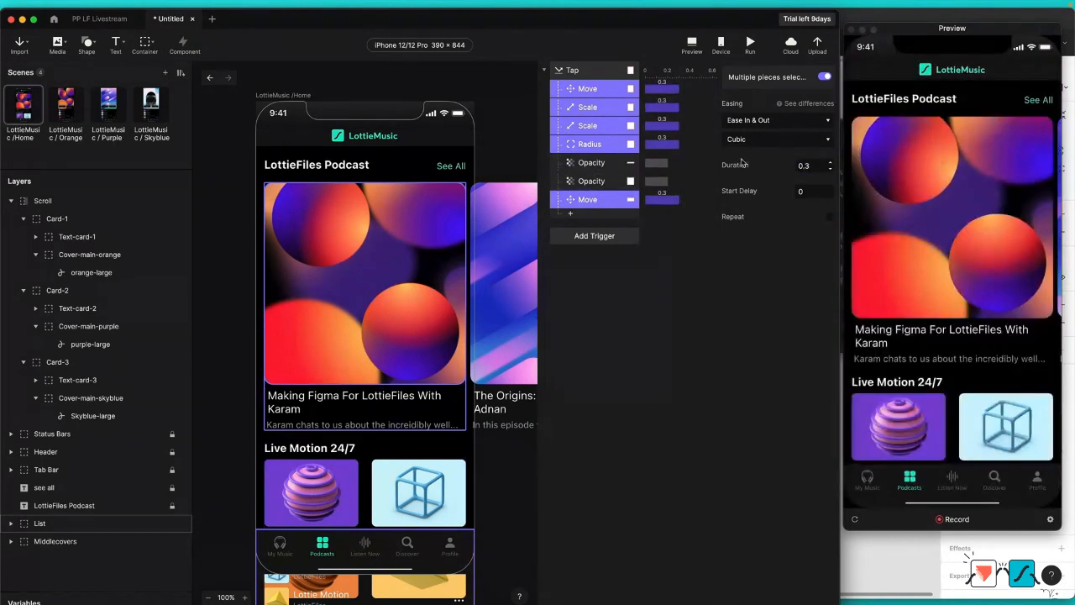
Step: Set the duration of both Opacity responses under the Tap trigger to 0.1
left_click(593, 163)
left_click(588, 180, "shift")
left_click(819, 236)
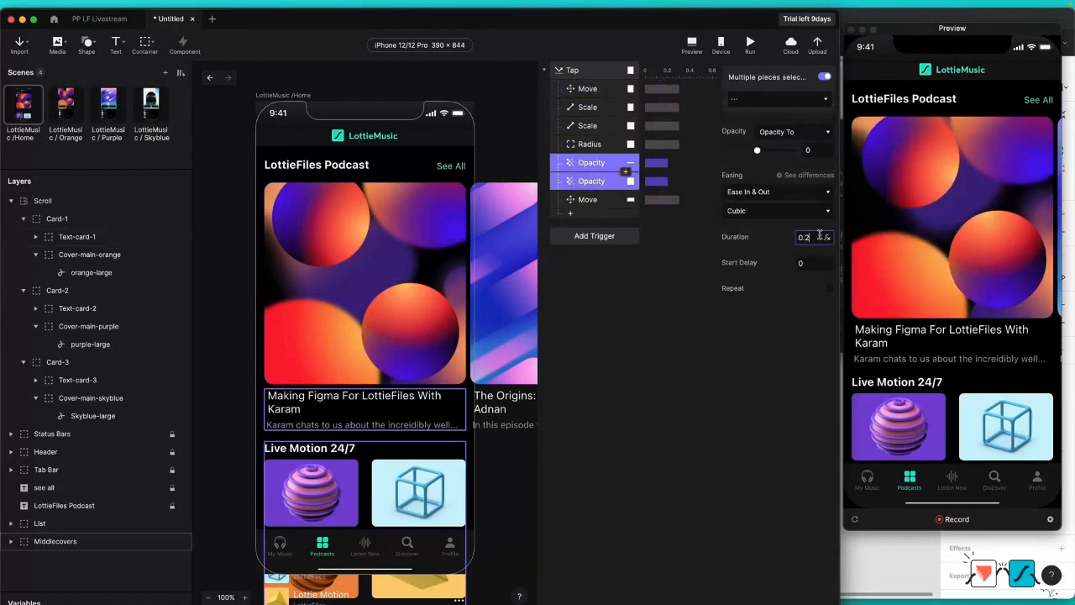
key("BackSpace")
type("1")
key("Return")
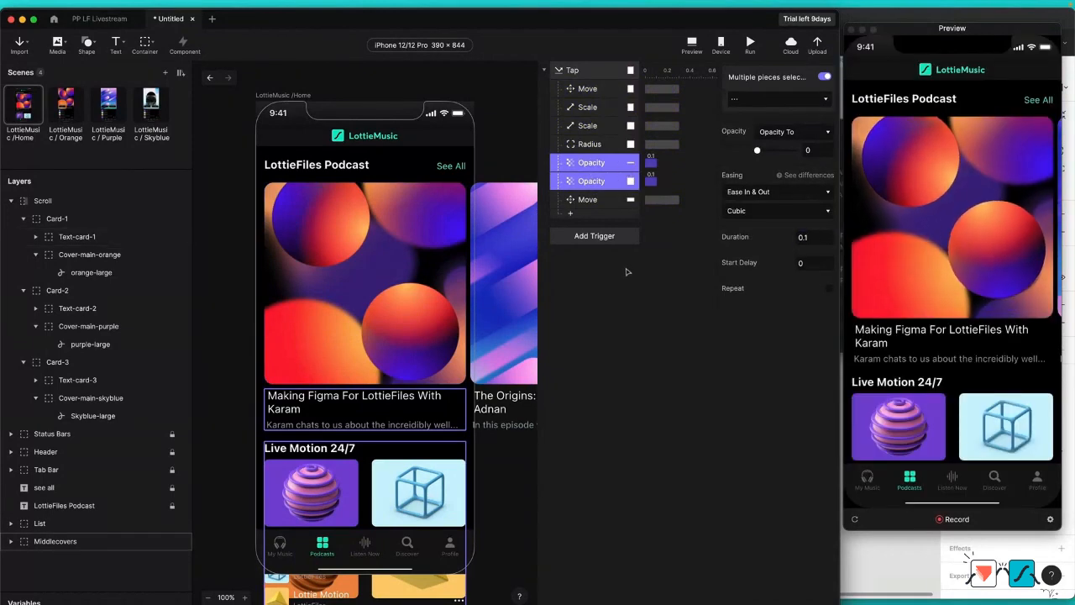
Step: Add a Jump response to LottieMusic / Orange with a 0.3 start delay and the selected scene reset, and test it in the preview
left_click(579, 215)
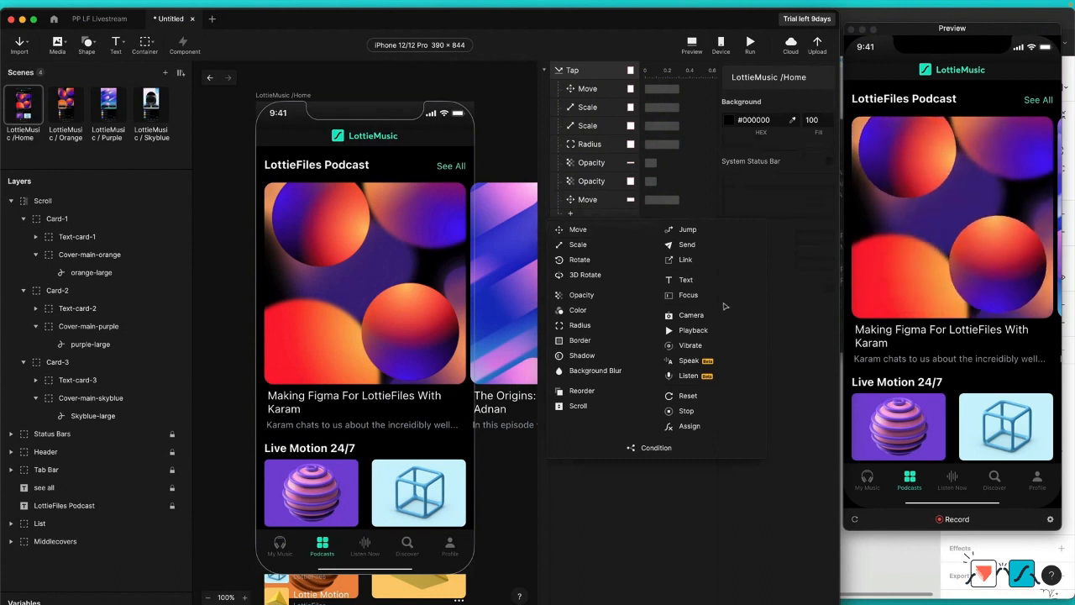
left_click(688, 230)
left_click(814, 97)
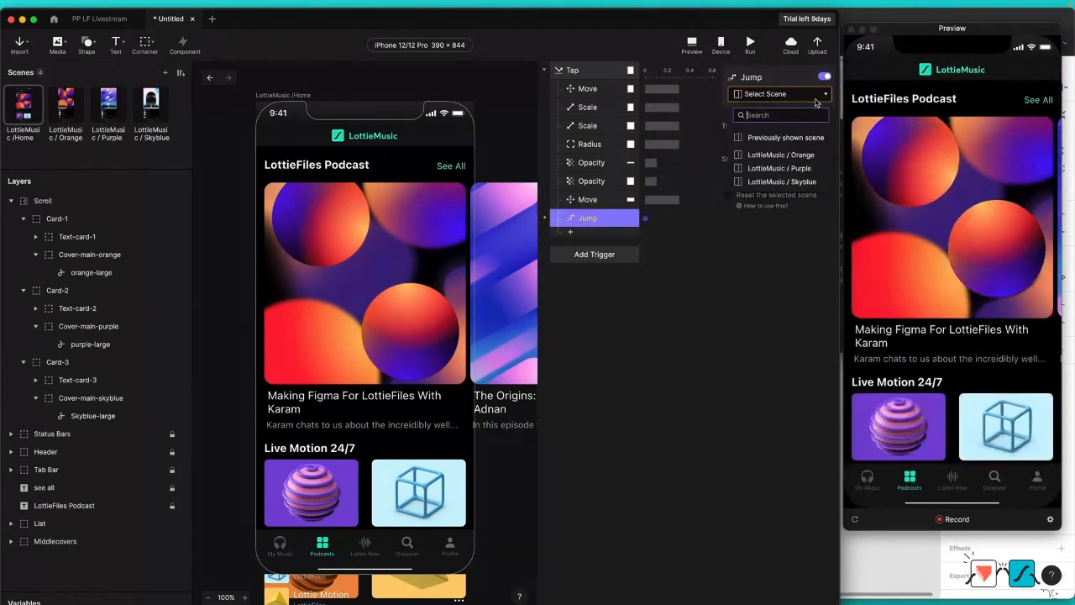
left_click(781, 155)
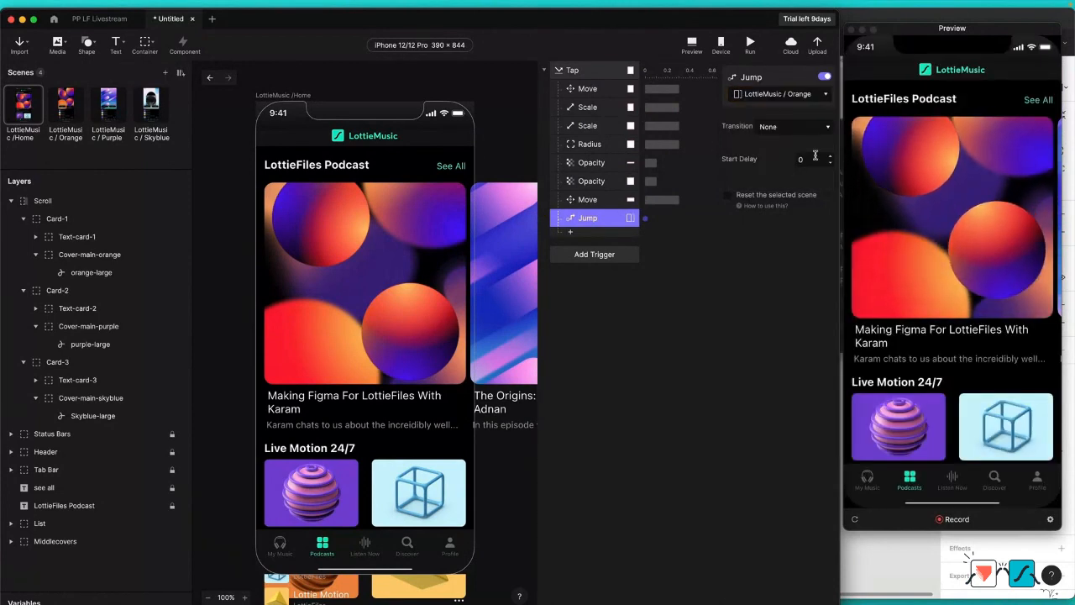
left_click(812, 158)
type(".3")
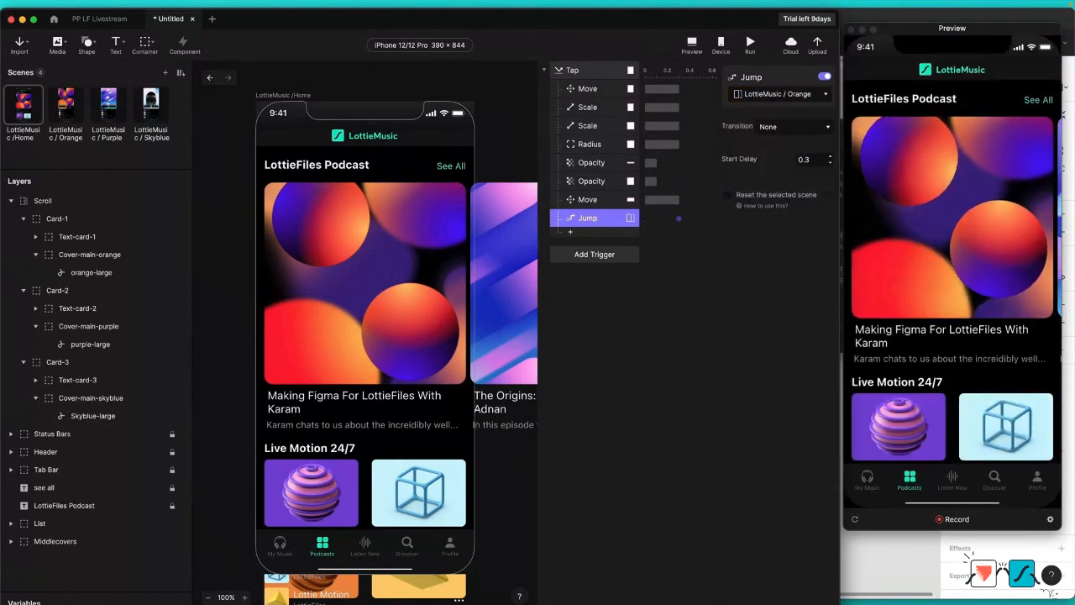
key("Return")
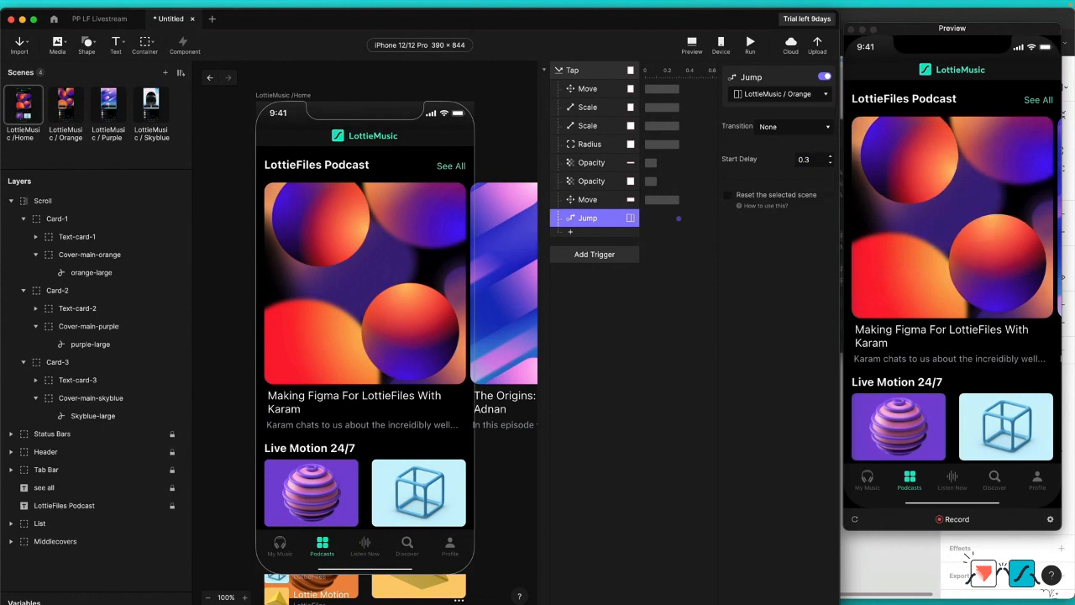
left_click(728, 194)
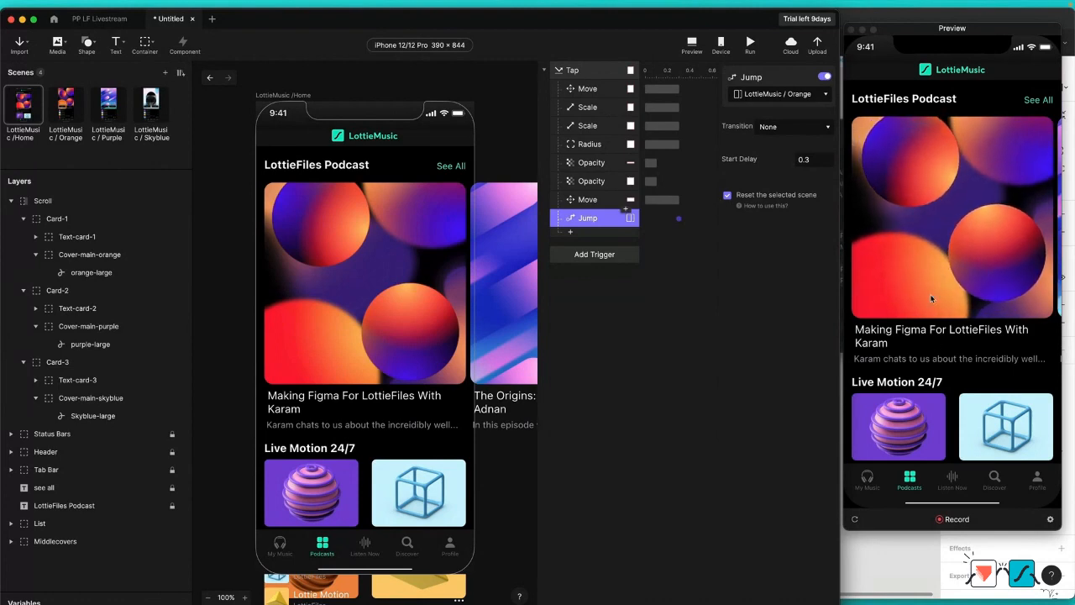
left_click(918, 260)
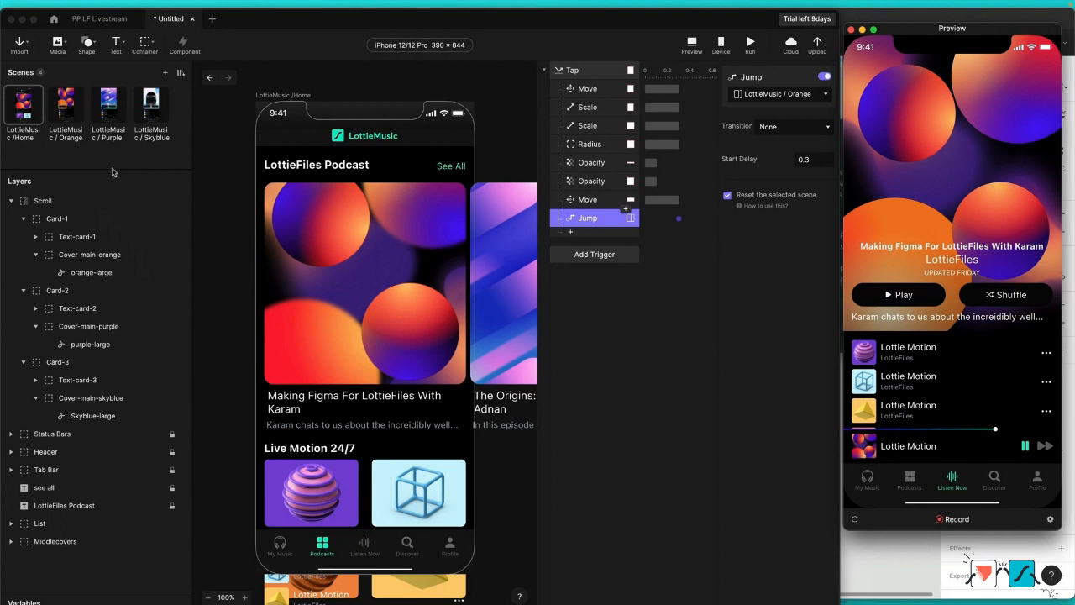
Step: Open the LottieMusic / Orange scene and expand Card-orange in the Scroll layer to show the contents of Cover-main-orange
left_click(66, 120)
left_click(67, 120)
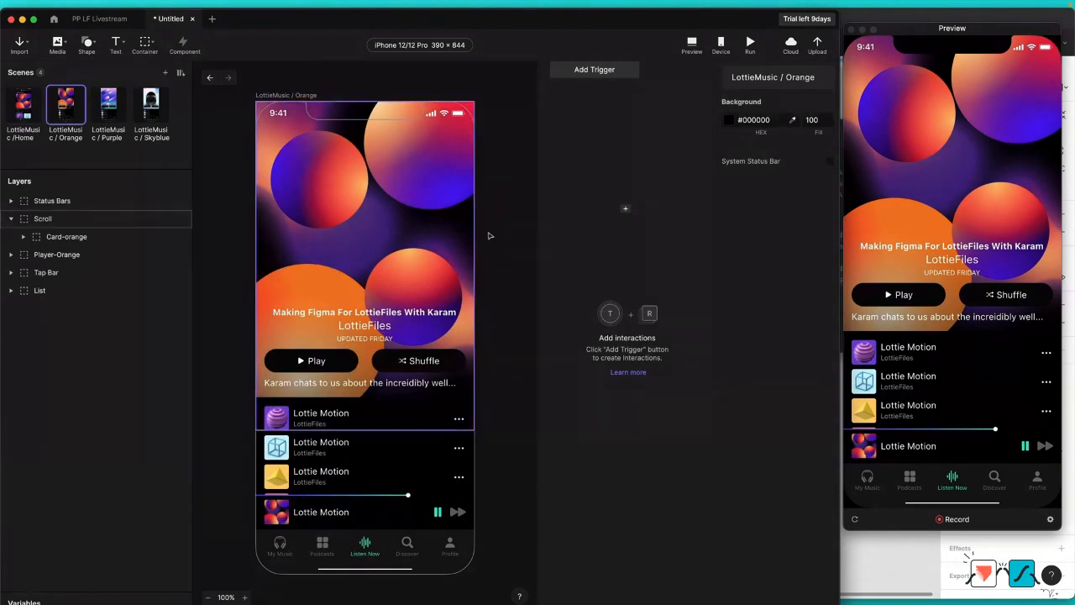
left_click(51, 219)
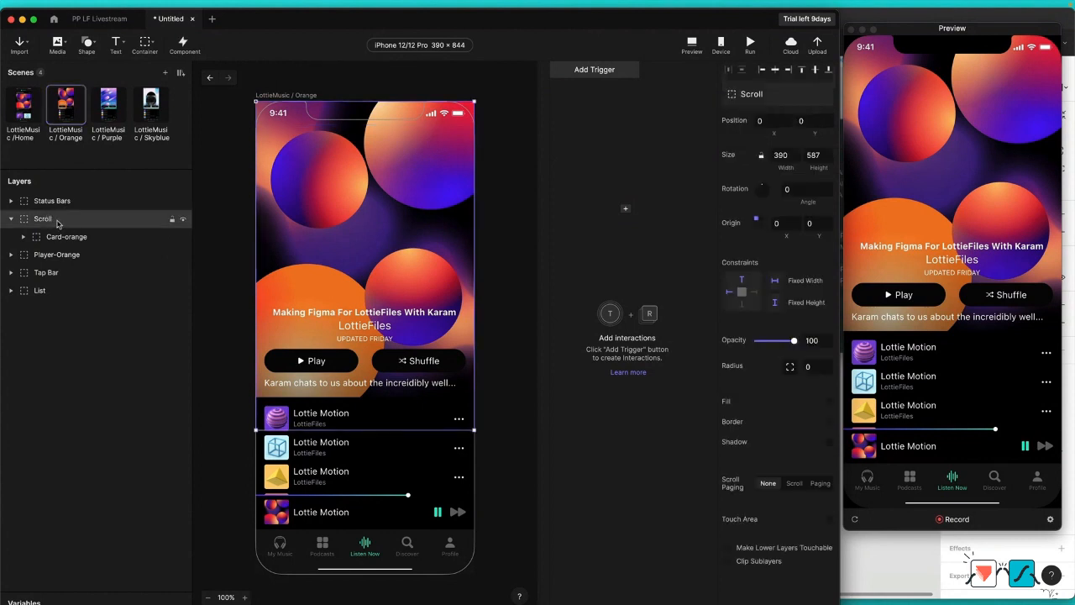
left_click(24, 237)
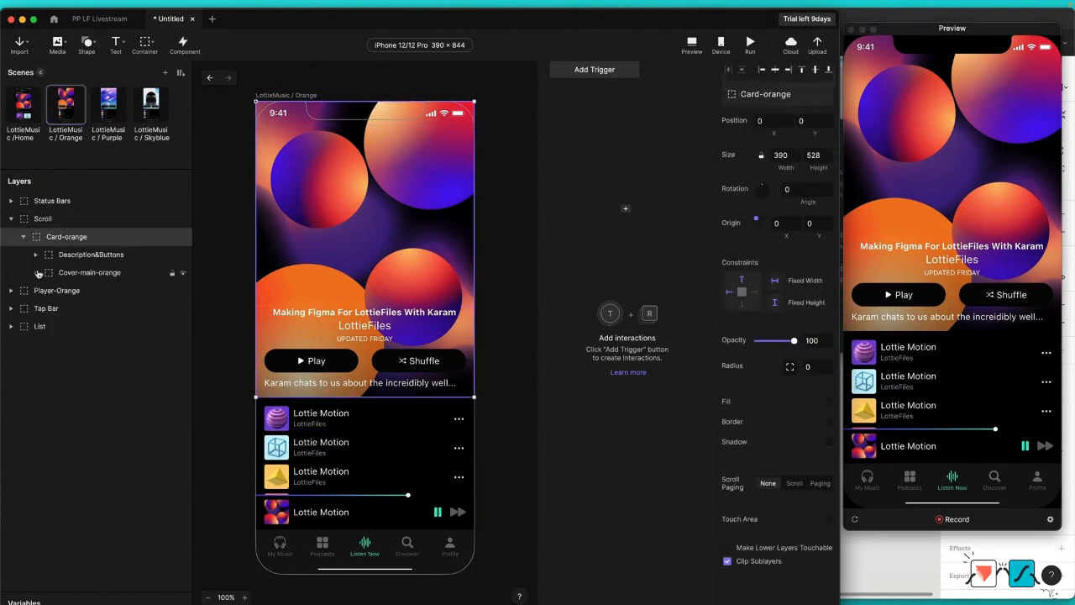
left_click(35, 272)
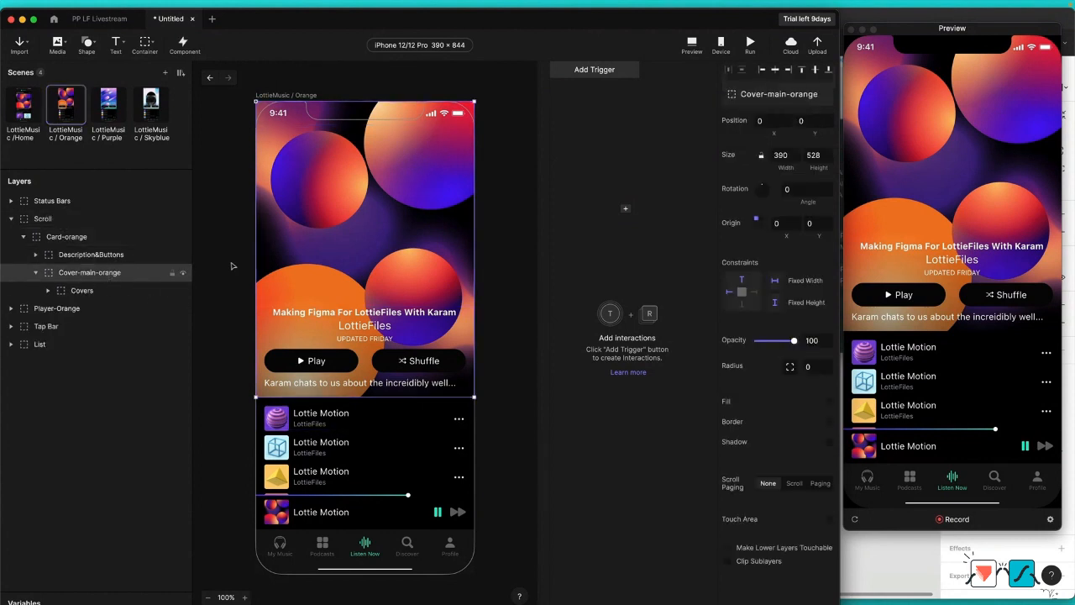
Step: Import orange-large.json from the PP LF Livestream Assets folder into the Cover-main-orange container and delete the Covers layer
key("ctrl+Up")
left_click(768, 133)
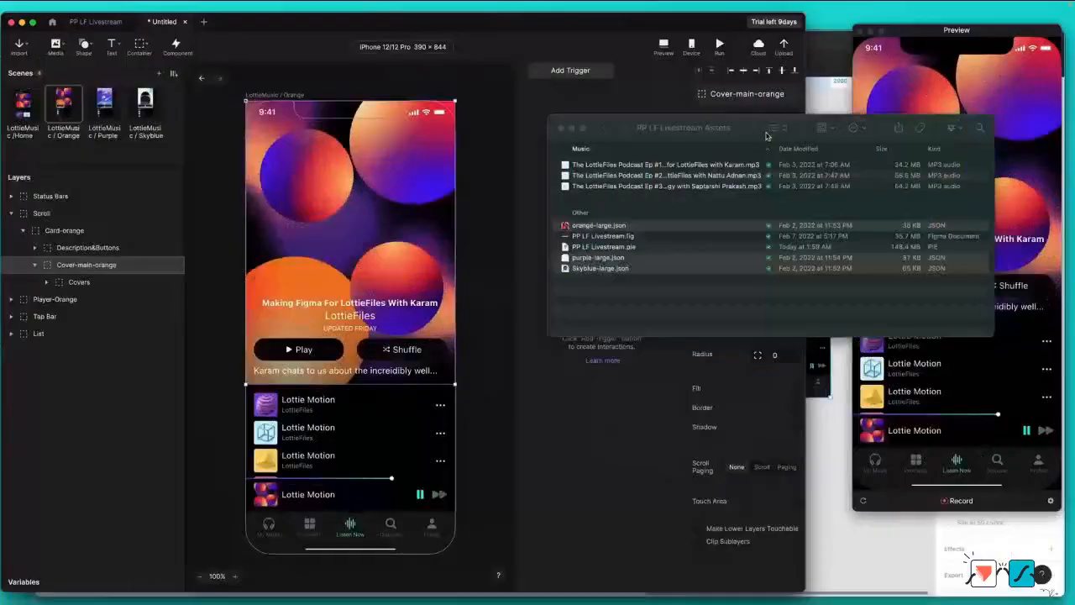
left_click(672, 292)
left_click_drag(601, 237, 380, 255)
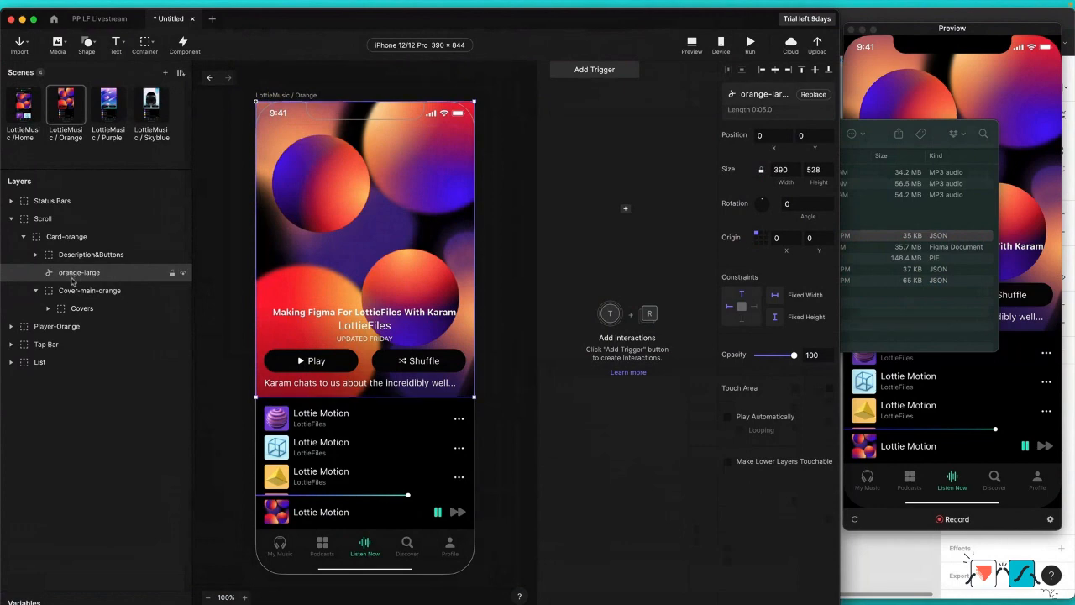
left_click_drag(72, 274, 102, 294)
left_click(98, 310)
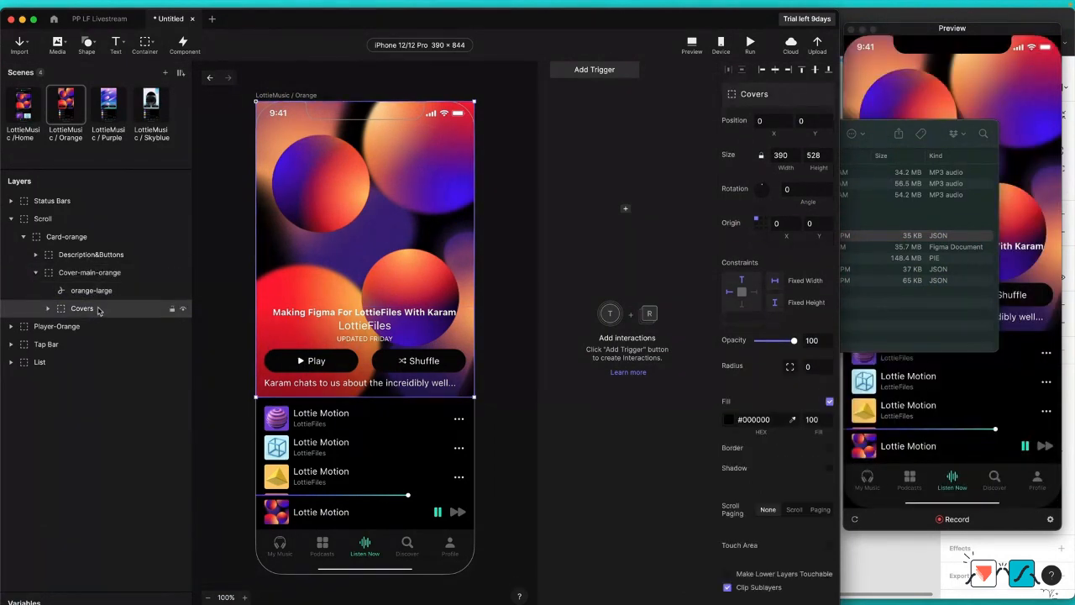
key("Delete")
Step: Clear the top and left constraints of the orange-large Lottie layer and set it to play automatically with looping
left_click(99, 292)
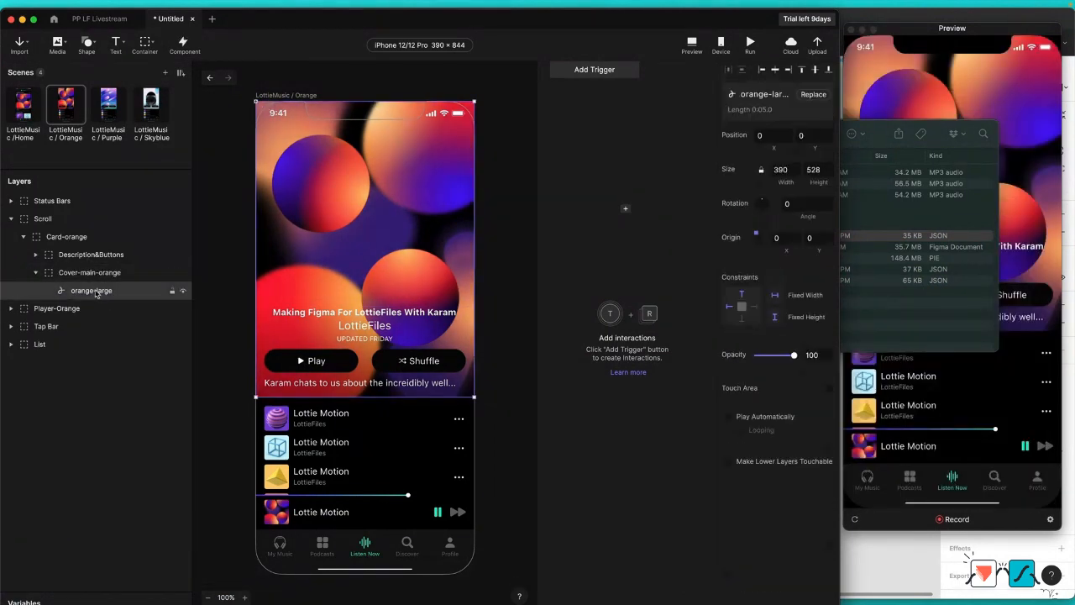
left_click(742, 296)
left_click(729, 308)
left_click(728, 417)
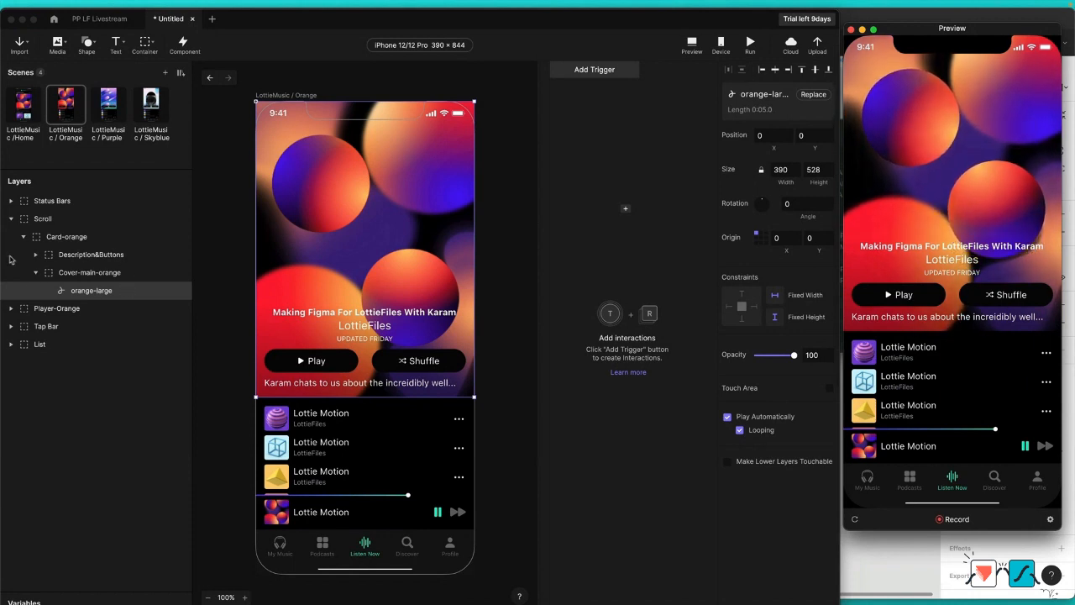
Step: Enable Clip Sublayers on the Cover-main-orange container
left_click(94, 279)
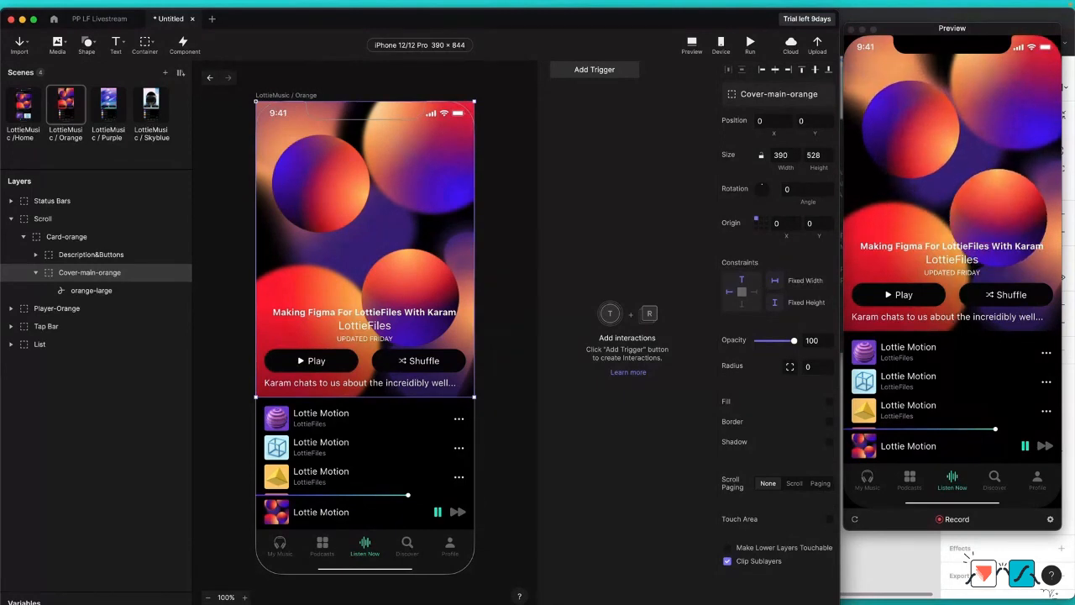
Step: Add a downward Pull trigger to the Scroll layer with distance 1 and over-pulling followed With Resistance, and test it in the preview
left_click(44, 218)
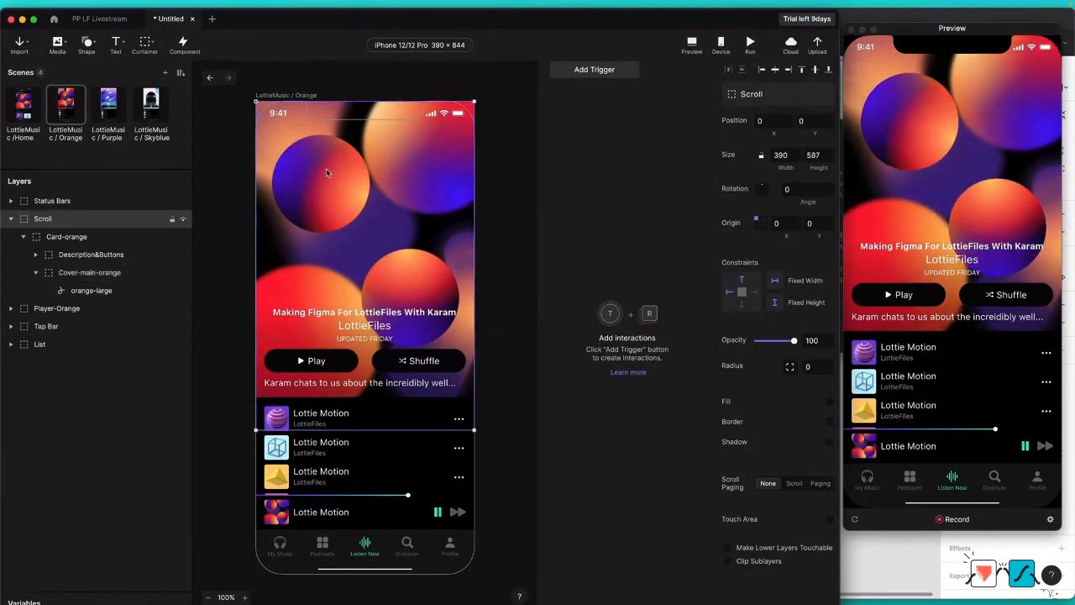
left_click(606, 71)
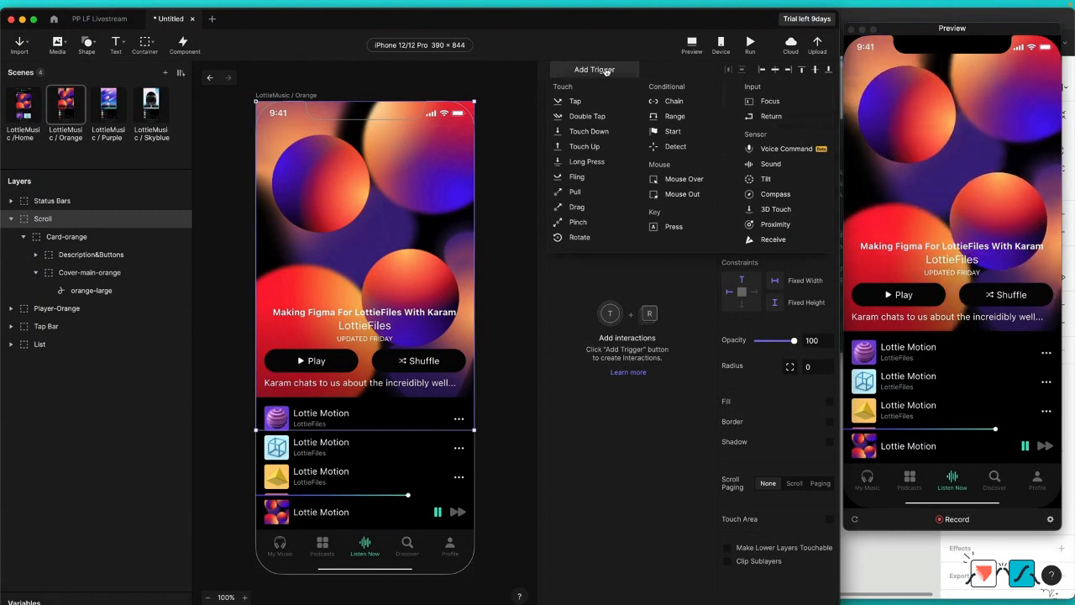
left_click(594, 193)
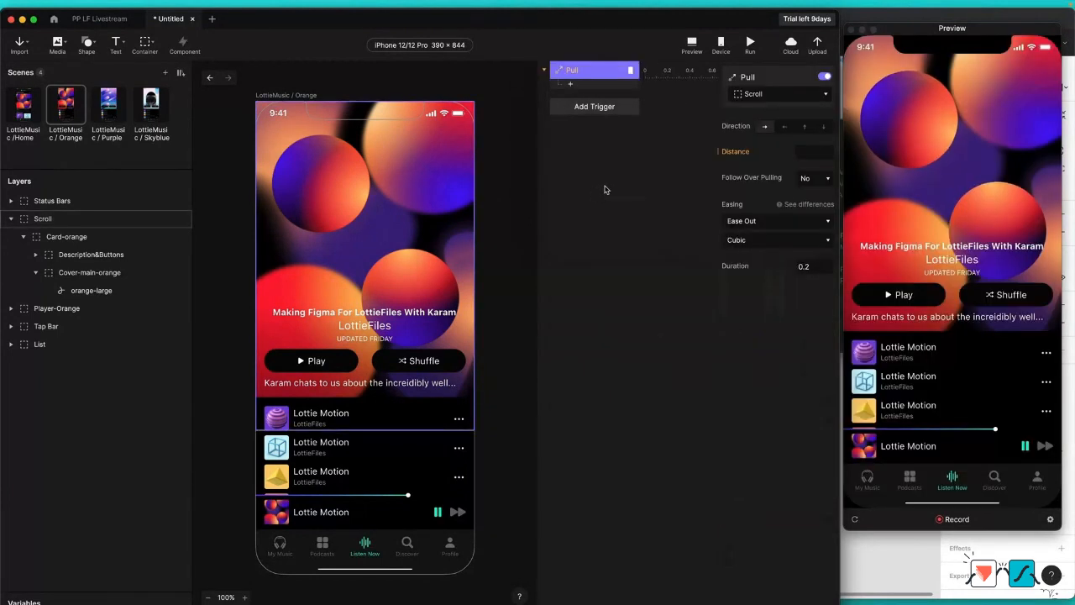
left_click(824, 128)
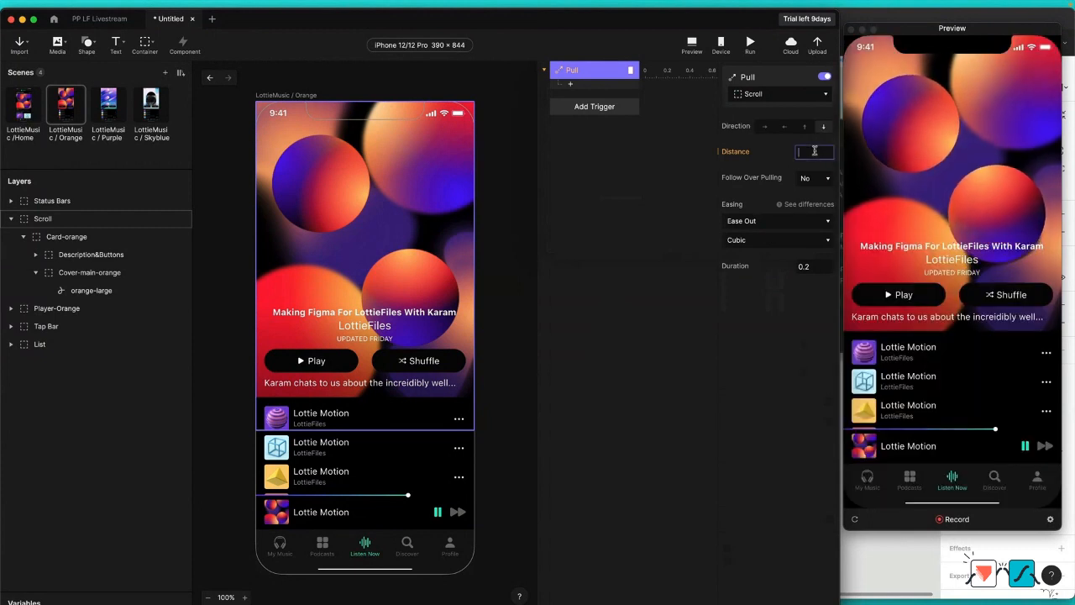
key("Return")
left_click(813, 178)
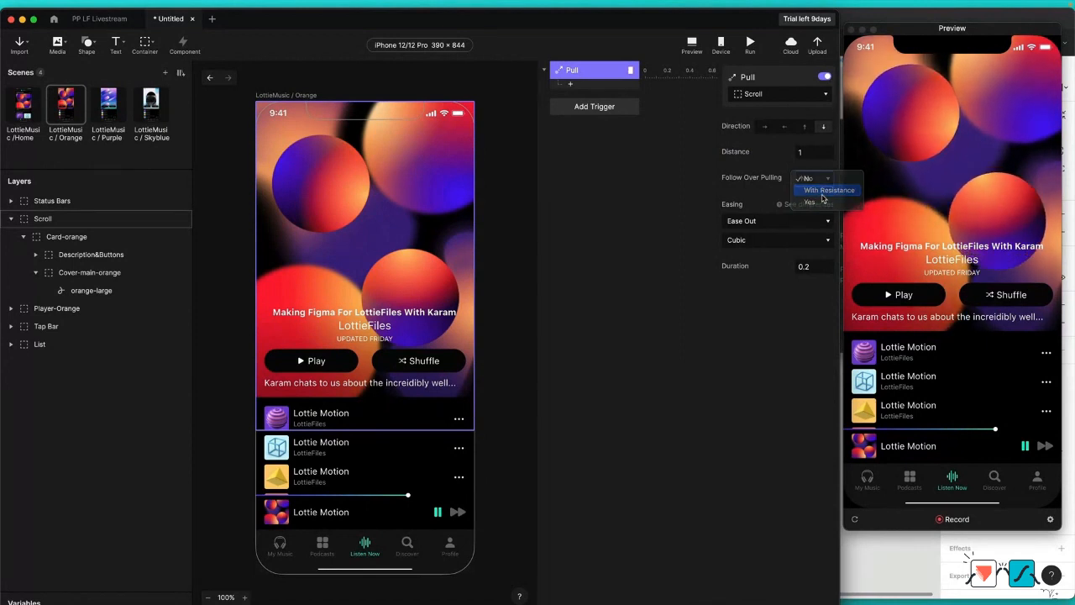
left_click(822, 194)
left_click_drag(979, 136, 974, 210)
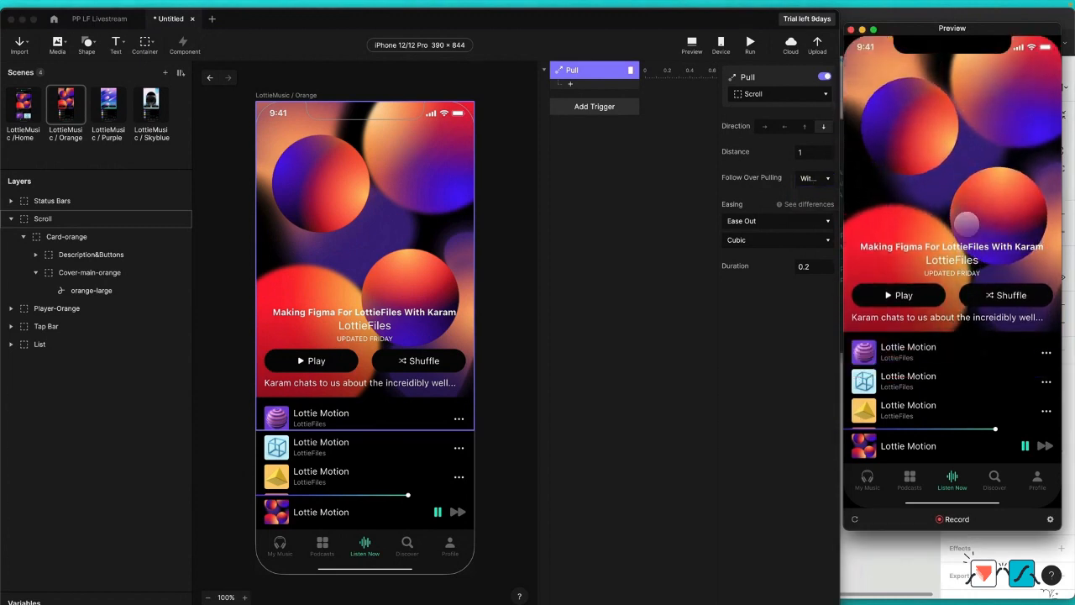
Step: Retest the pull in a restarted preview and add a Scale response to 360 × 360 for Cover-main-orange under the Pull trigger
left_click(855, 519)
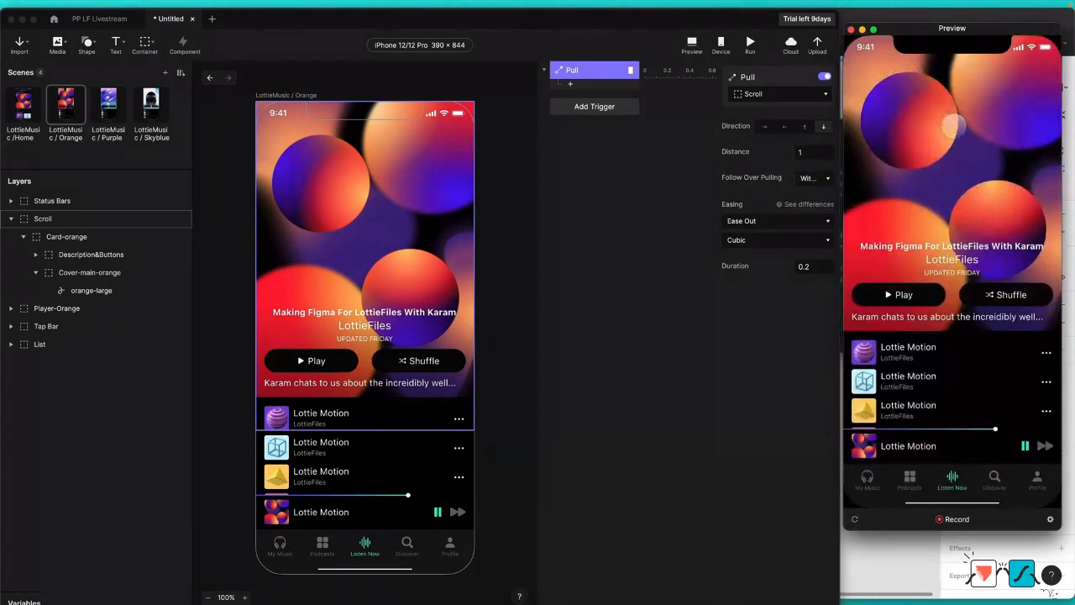
left_click_drag(953, 132, 953, 241)
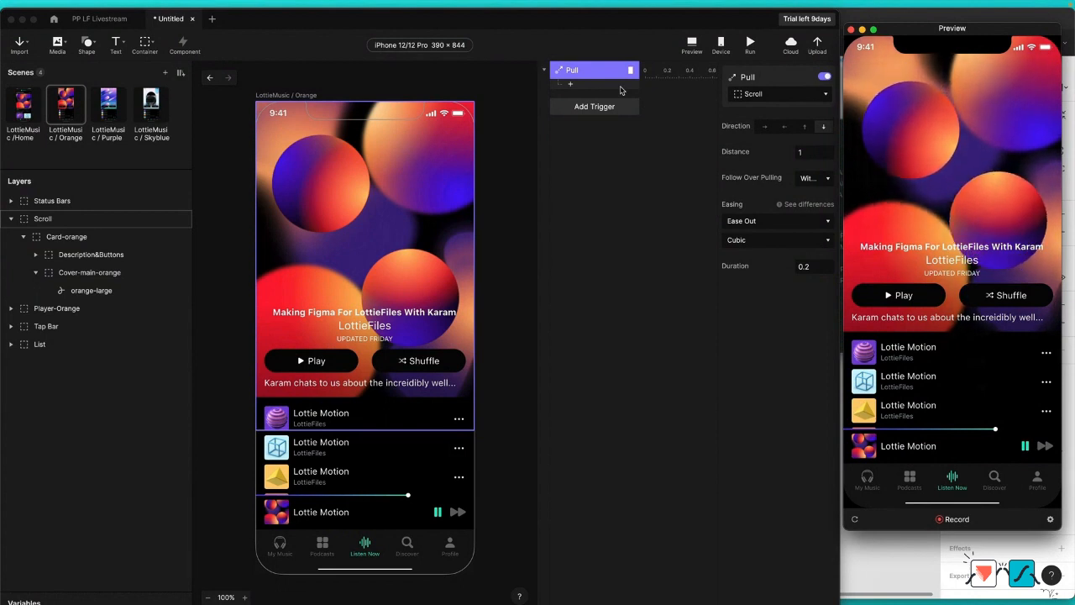
left_click(78, 279)
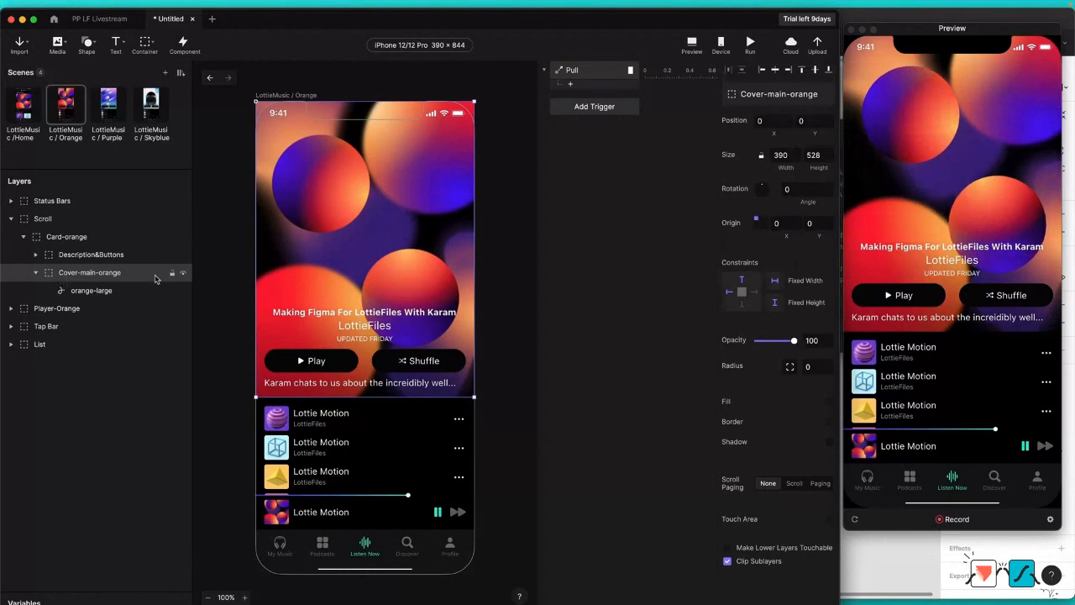
left_click(571, 84)
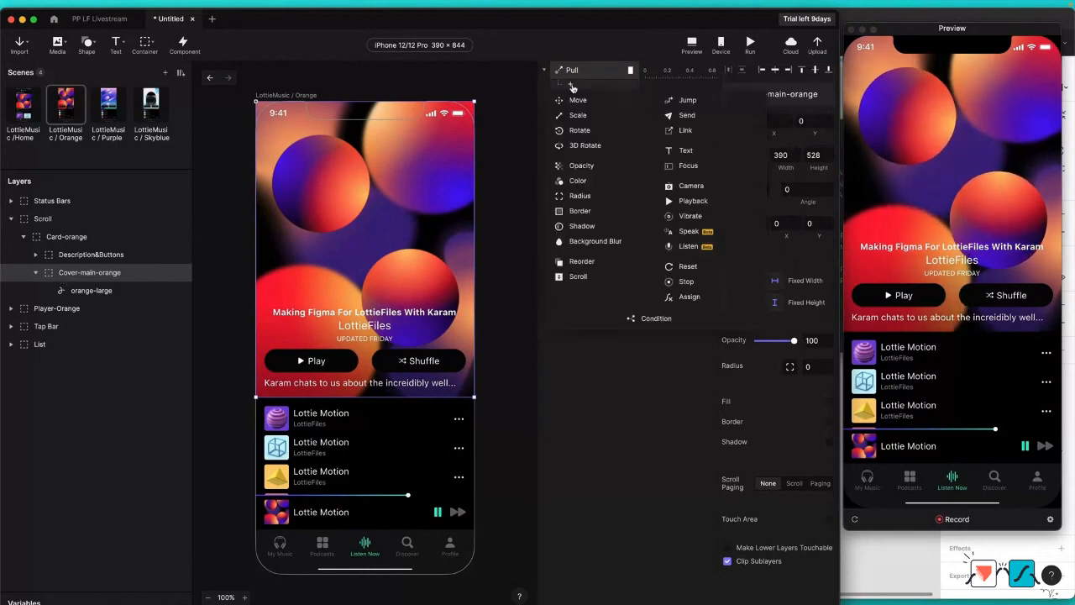
left_click(598, 116)
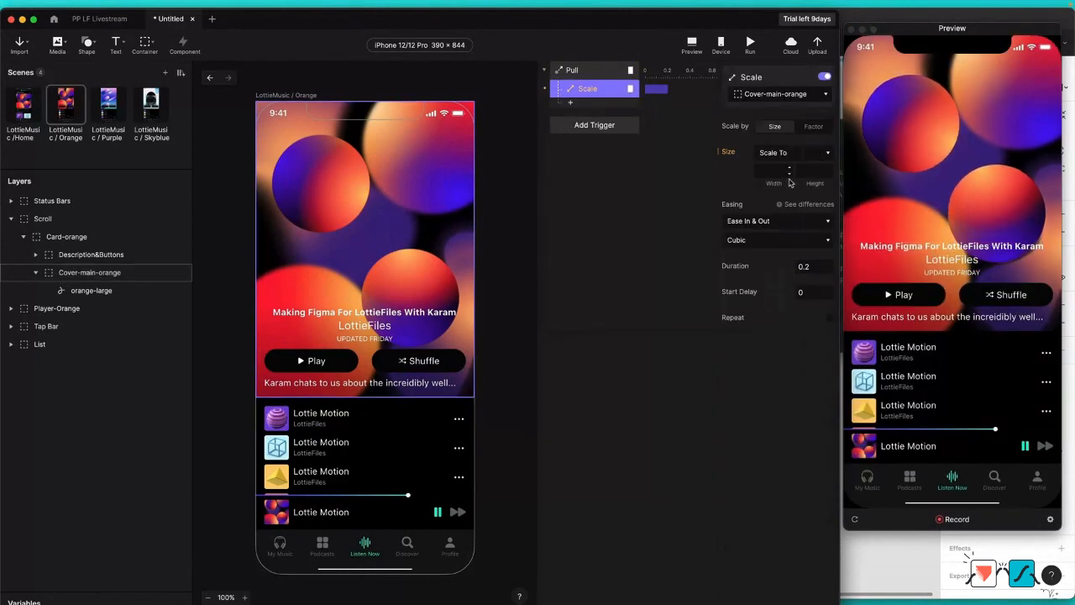
left_click(791, 172)
type("3")
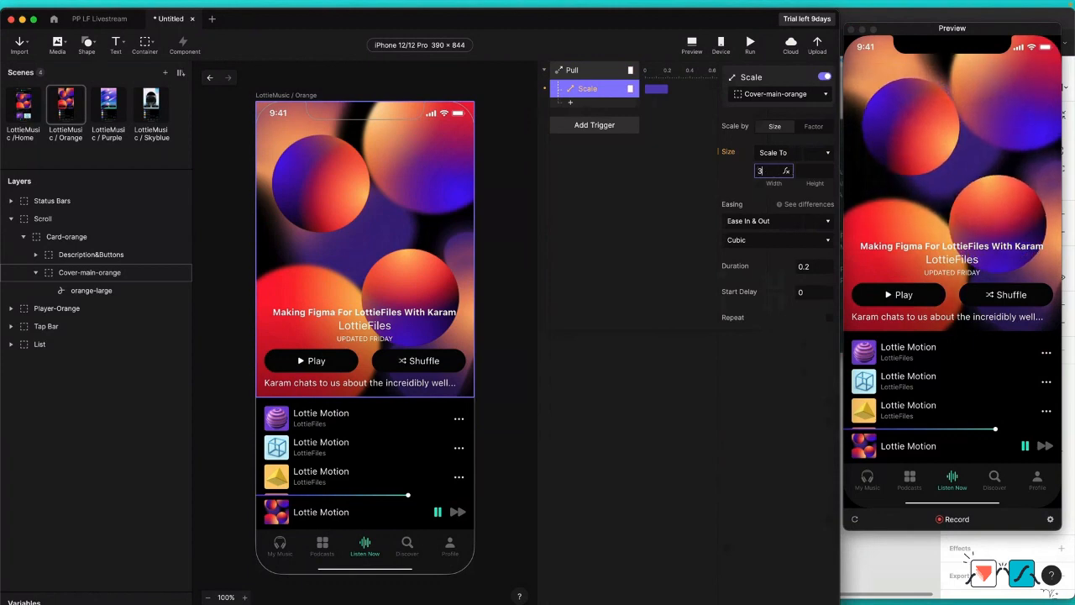
type("60")
key("Tab")
type("3")
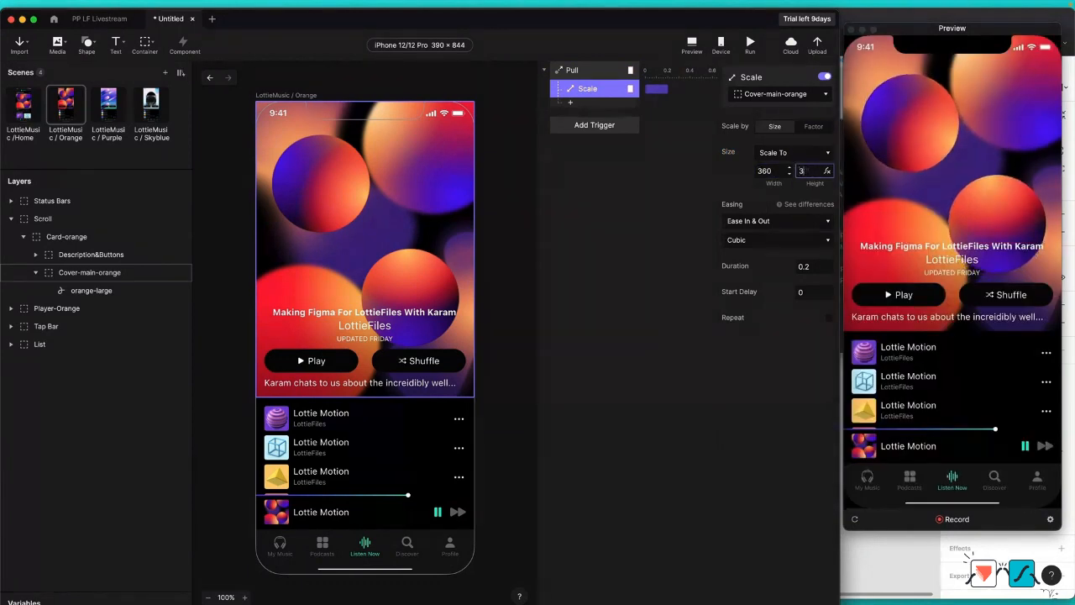
type("60")
key("Return")
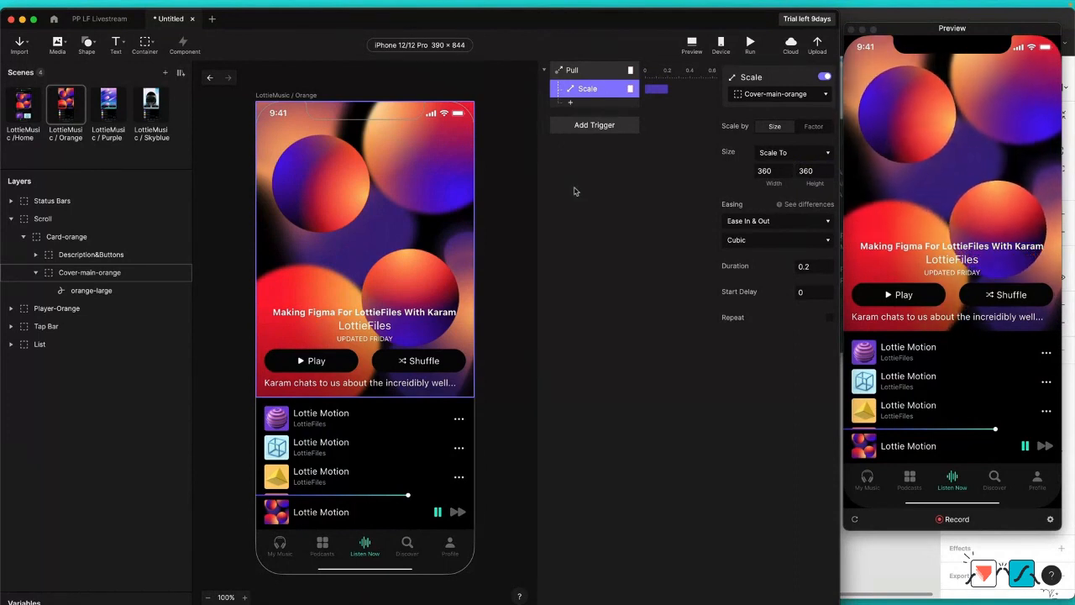
Step: Add a Move response taking Cover-main-orange to X 15, Y 145 on the pull, and test it in the preview
left_click(573, 104)
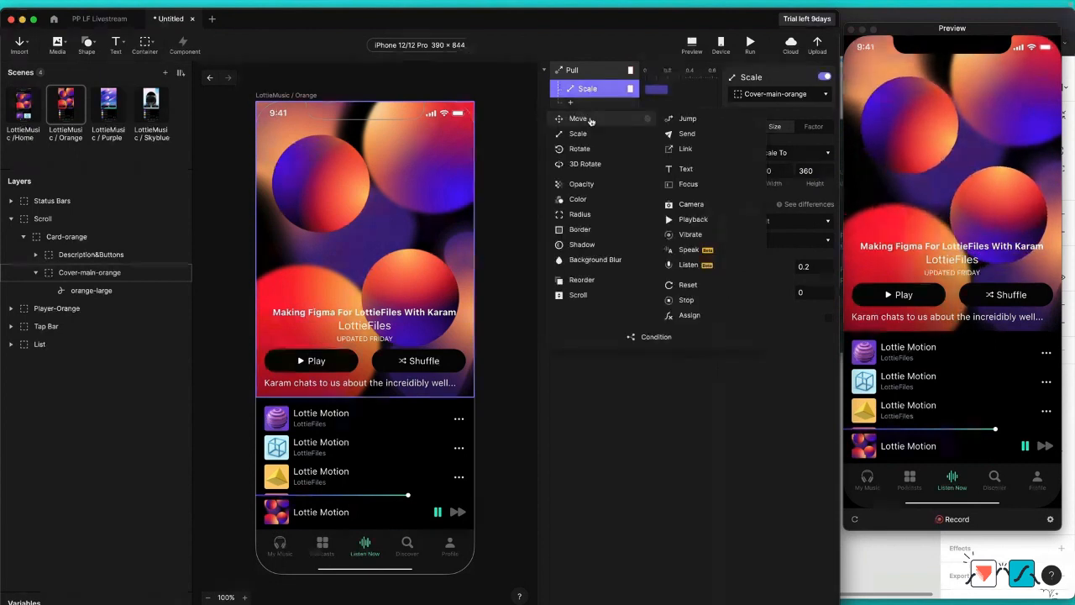
left_click(576, 112)
left_click(781, 145)
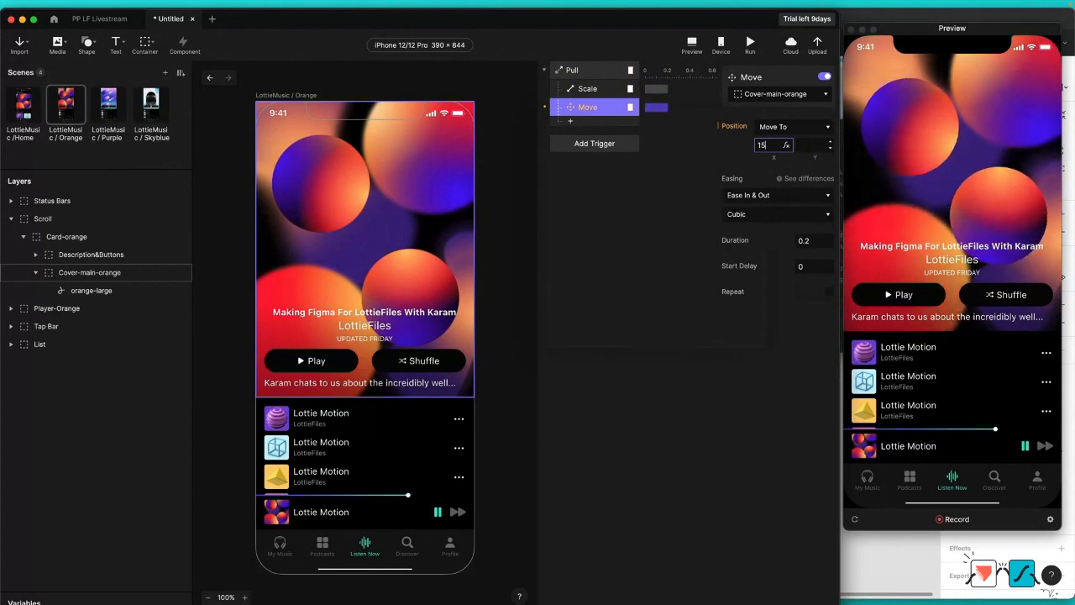
type("15")
key("Tab")
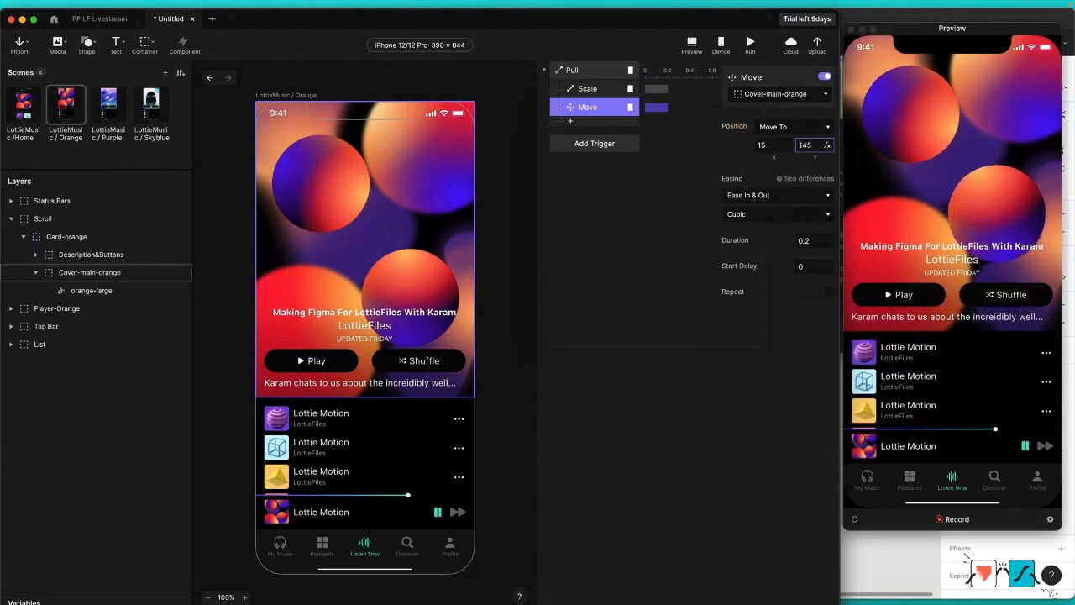
key("Return")
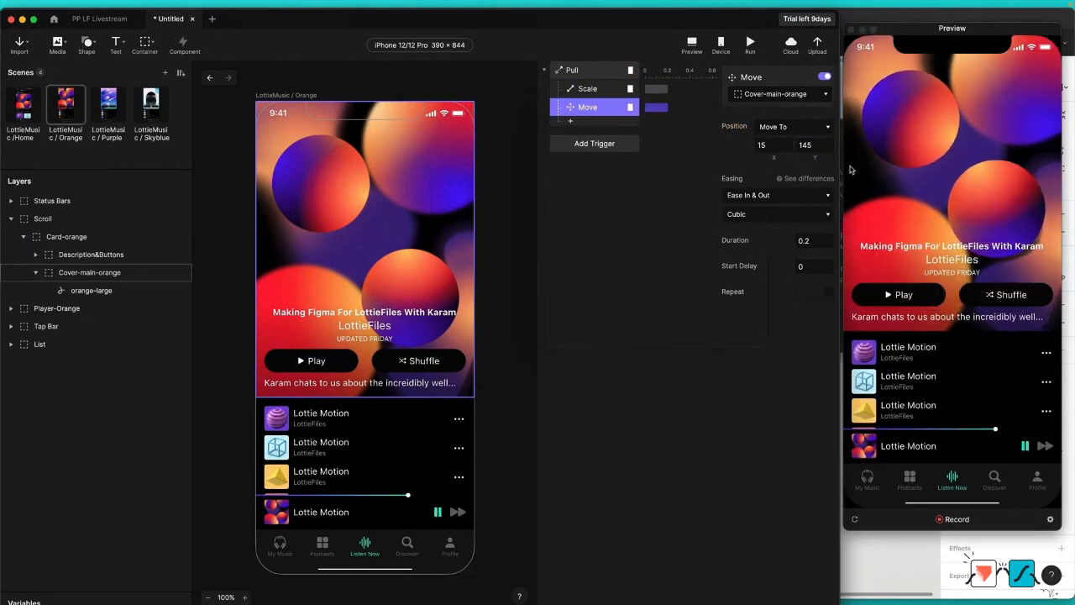
left_click(913, 158)
left_click_drag(925, 110, 936, 221)
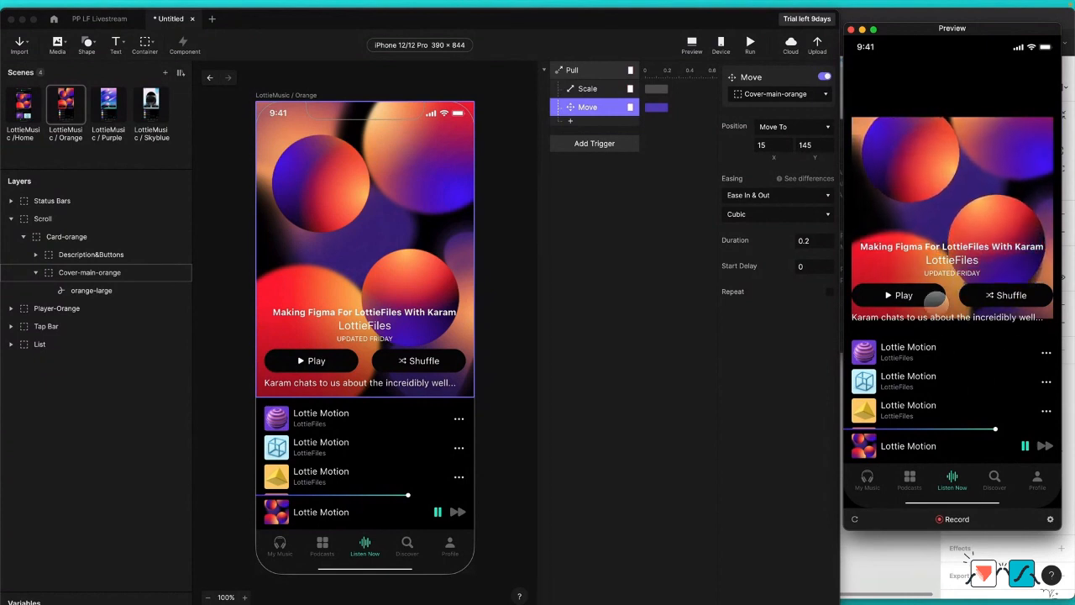
Step: Add a Radius response under the Pull trigger that rounds Cover-main-orange's corners to 16
left_click(570, 121)
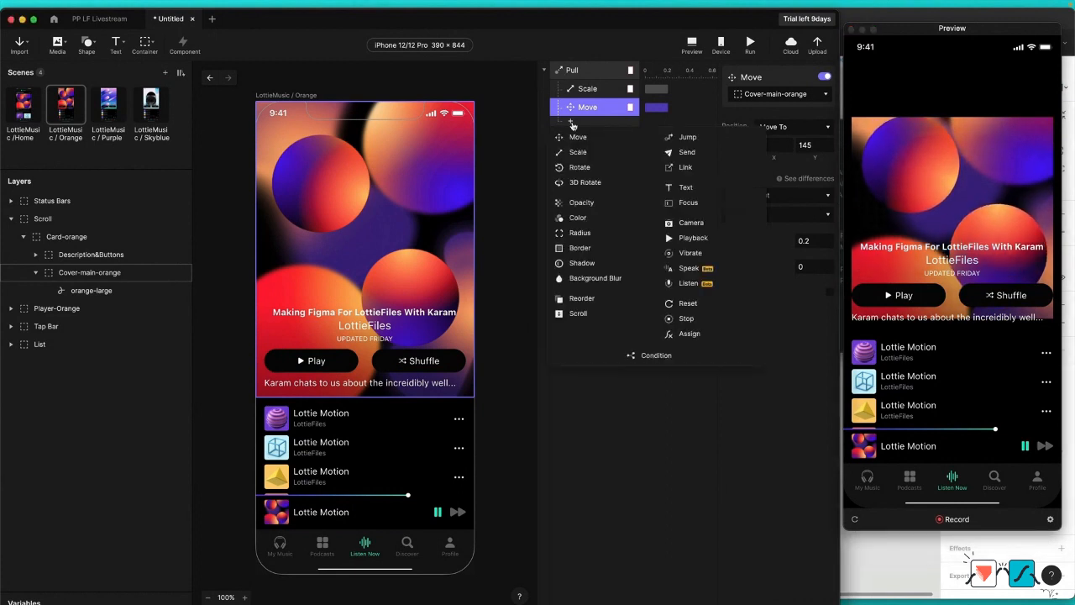
left_click(599, 236)
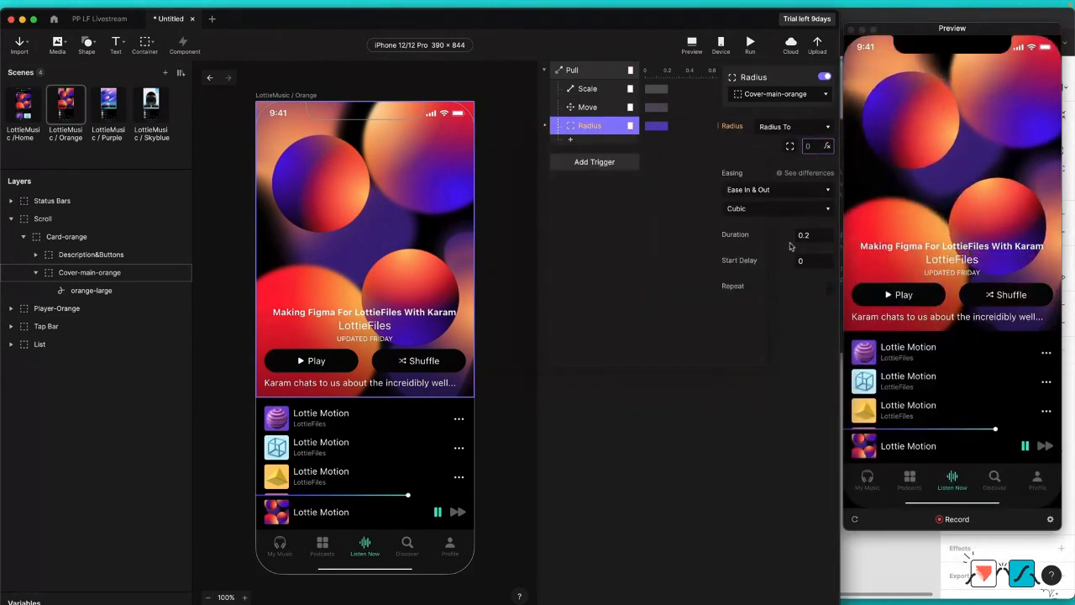
key("Return")
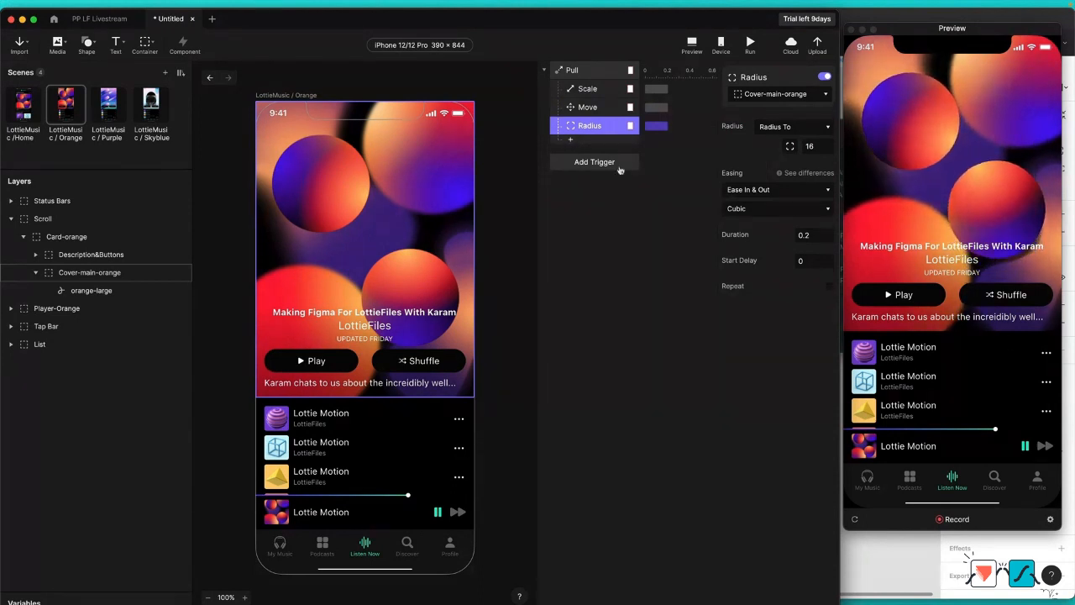
Step: Add an Opacity response under the Pull trigger that fades the Description&Buttons container to 0
left_click(71, 254)
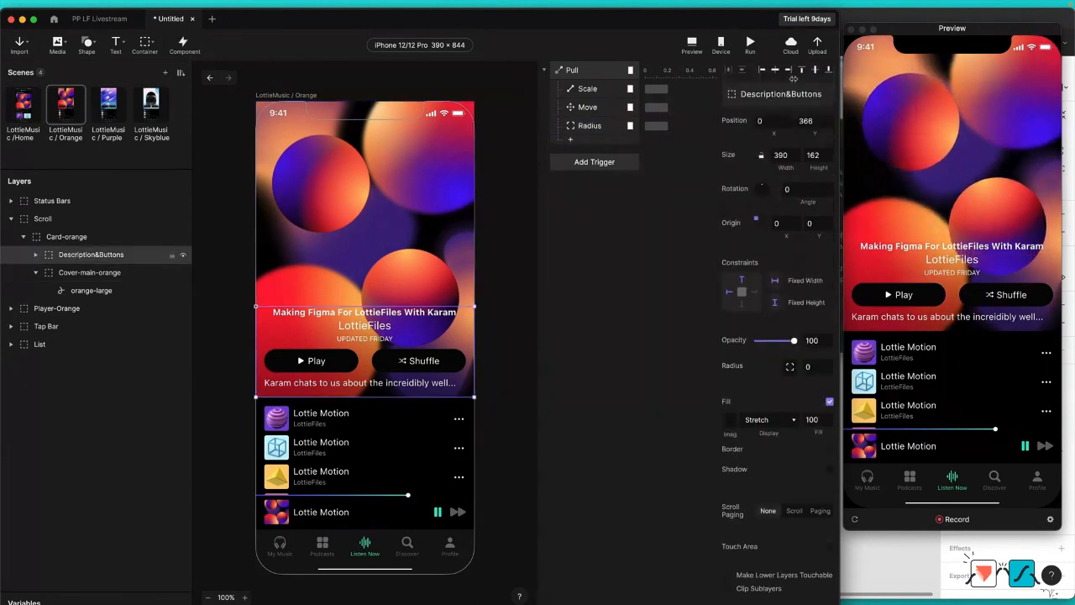
left_click(572, 142)
left_click(597, 223)
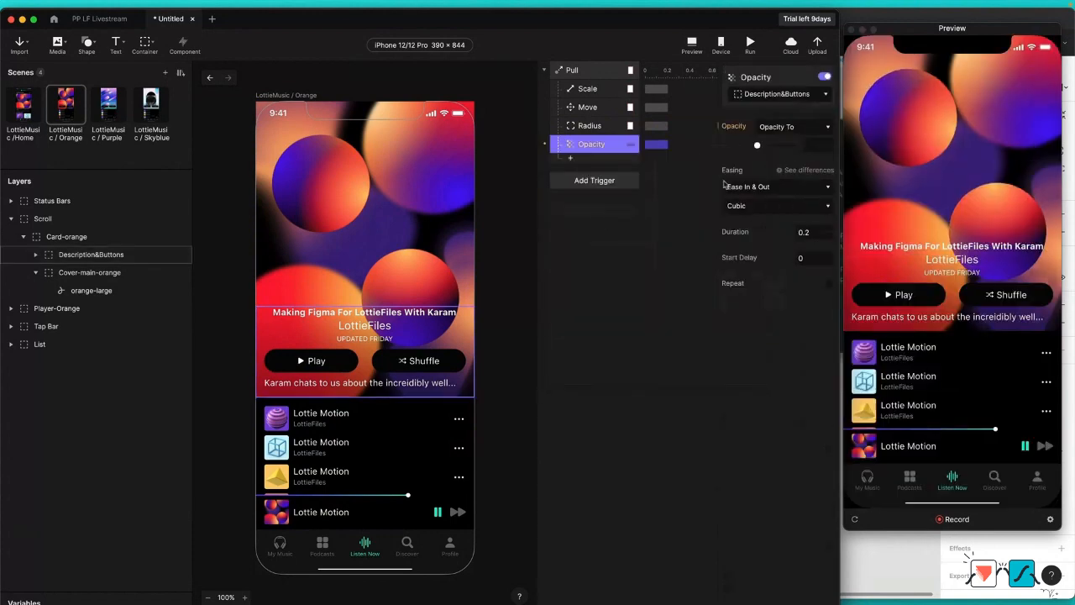
type("00")
key("Return")
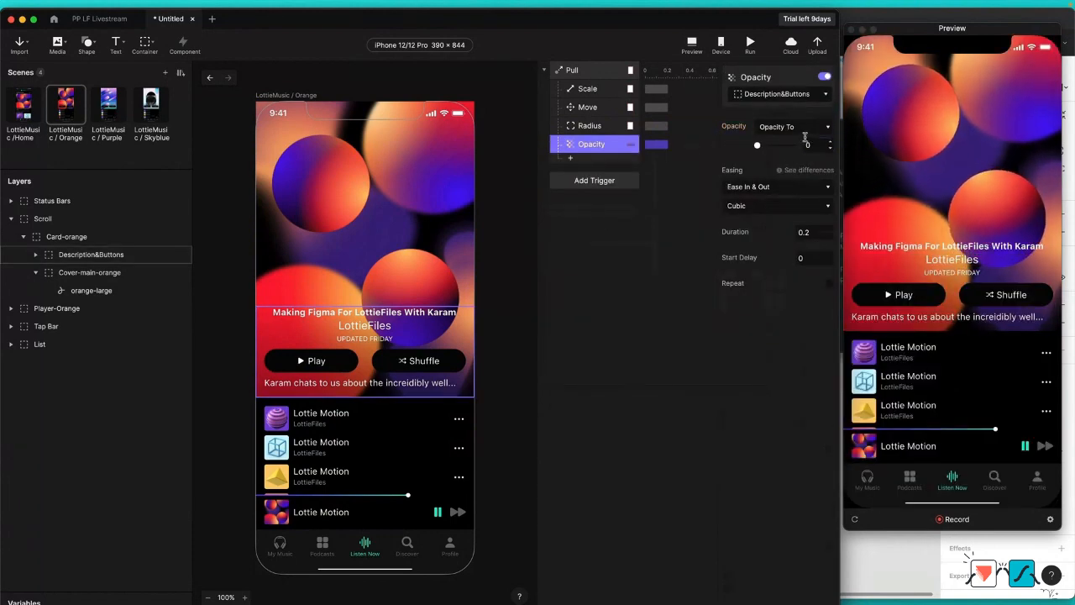
Step: Add an Opacity response that fades the List container to 0 on the pull, and test the interaction in the preview
left_click(55, 349)
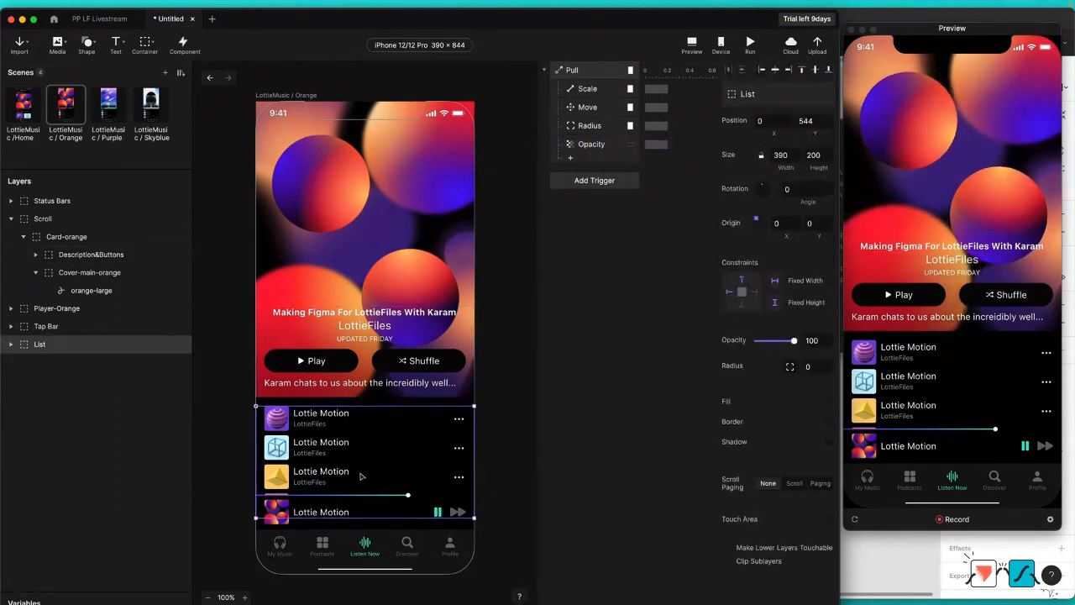
left_click(571, 158)
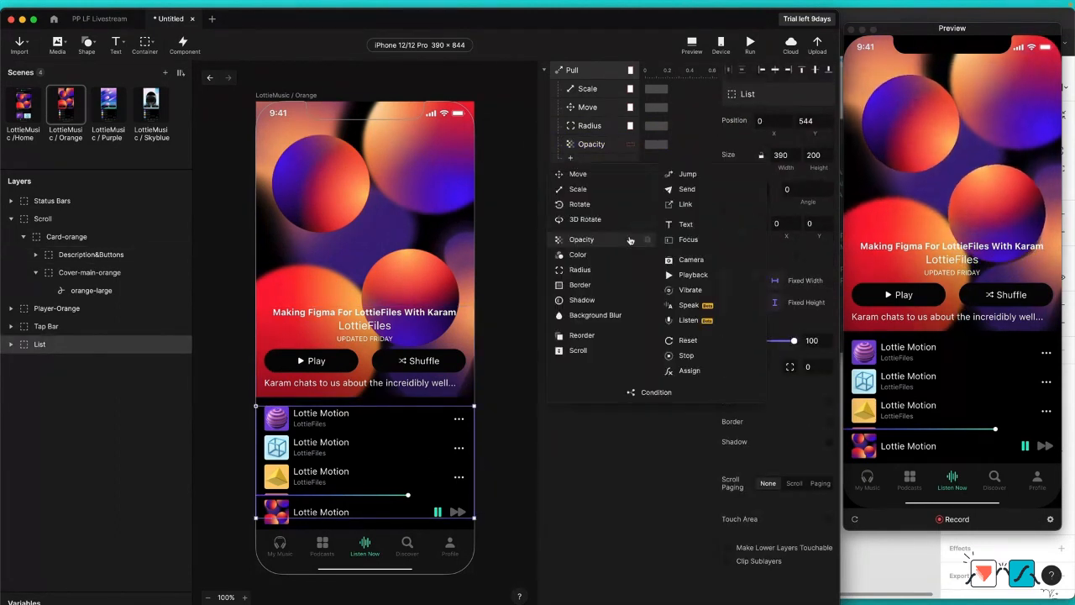
left_click(595, 242)
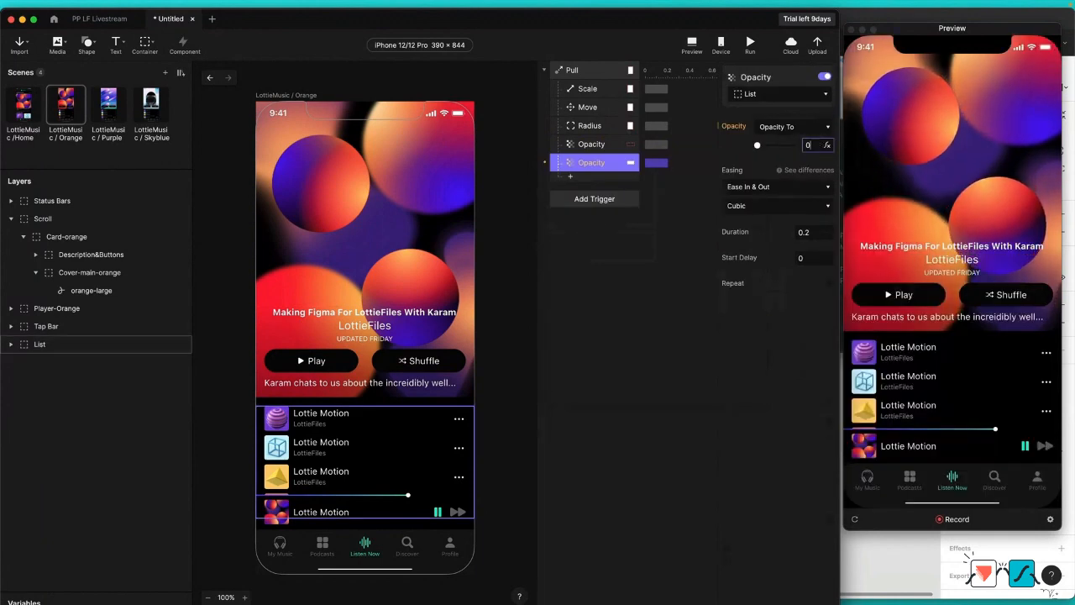
key("Return")
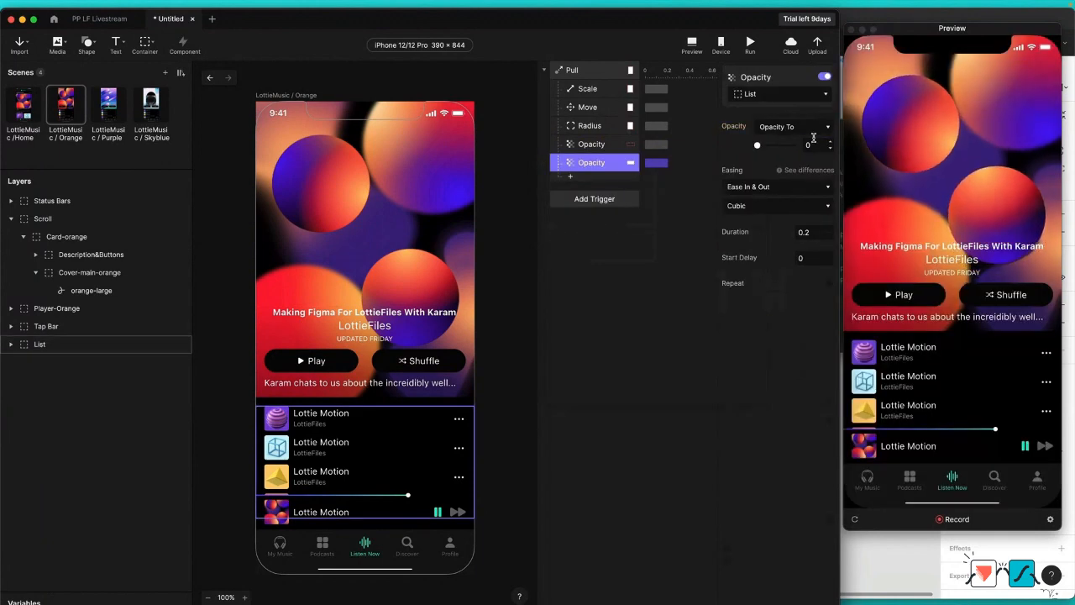
left_click(619, 267)
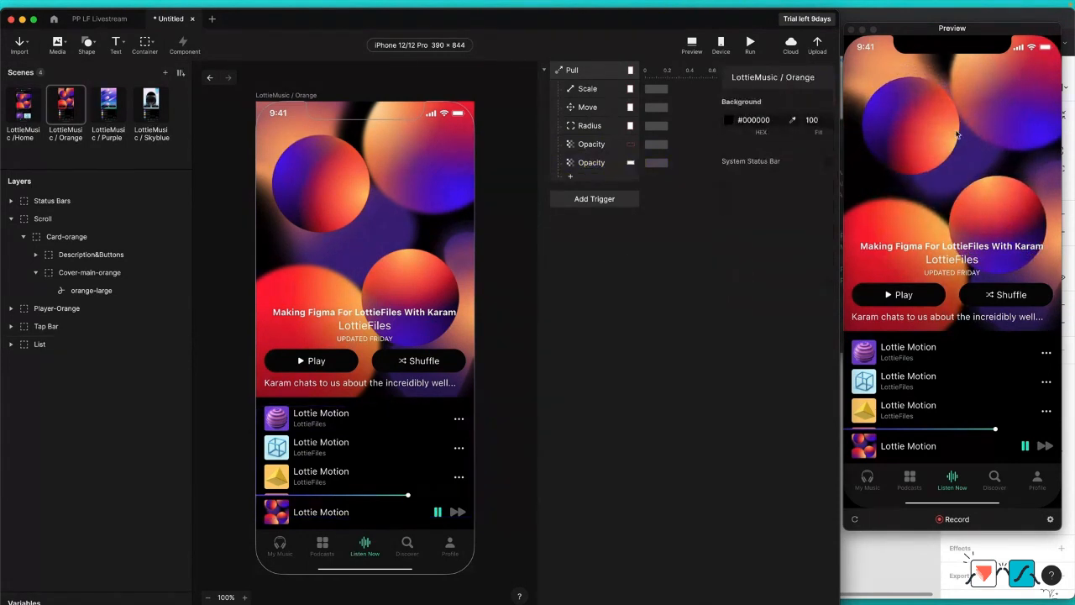
left_click_drag(957, 135, 961, 218)
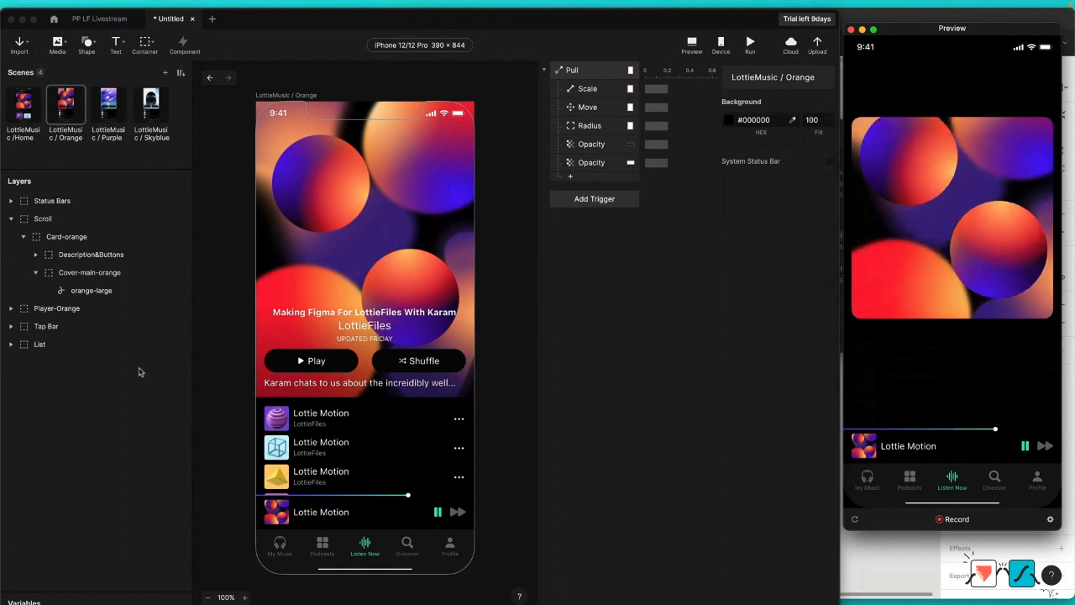
Step: Hide the Player-Orange layer and test the pull again in the preview
left_click(97, 313)
left_click(181, 310)
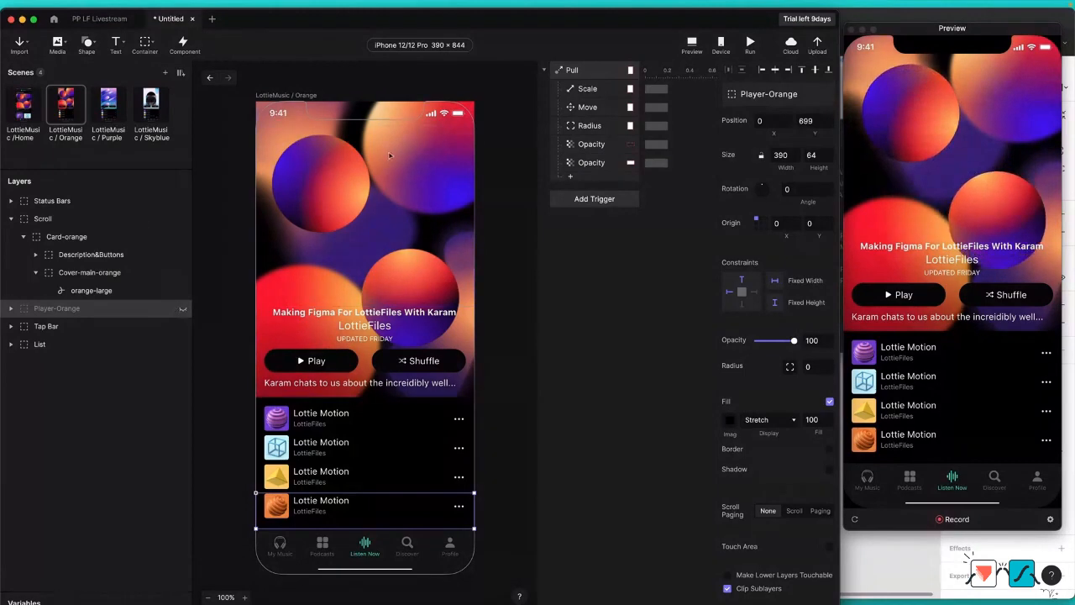
left_click(962, 193)
left_click_drag(960, 244, 896, 422)
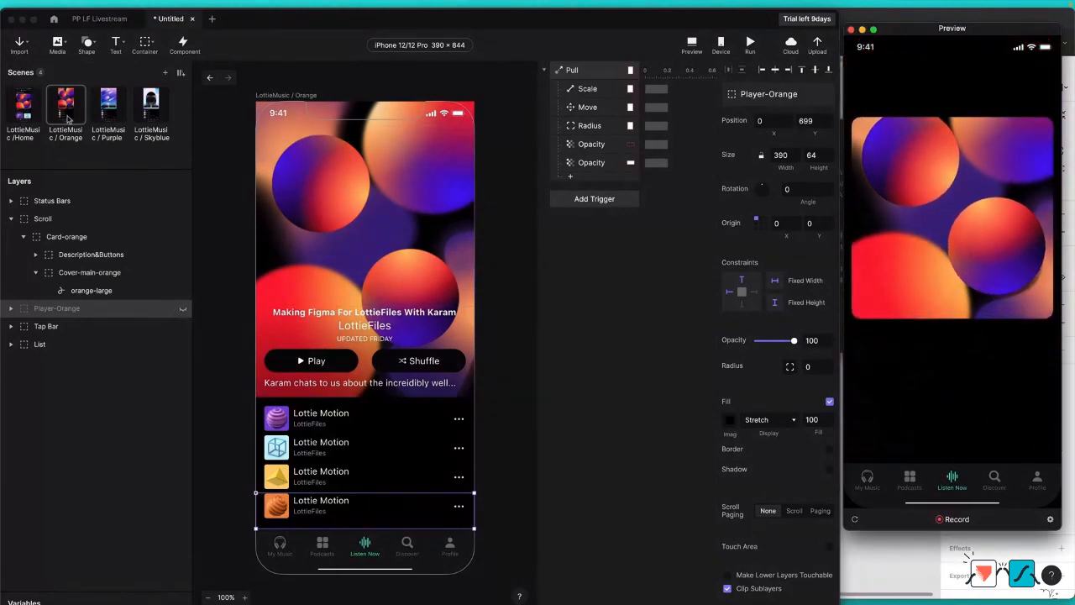
Step: Copy the Middlecovers container from the Home scene into the Orange scene
left_click(30, 111)
left_click(31, 111)
left_click(117, 541)
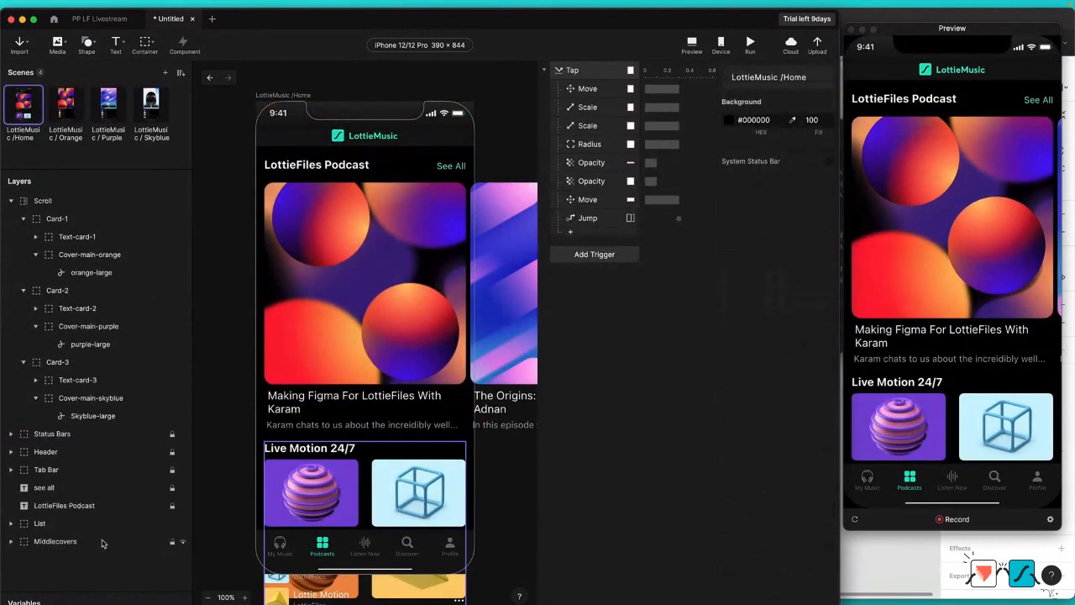
left_click(69, 111)
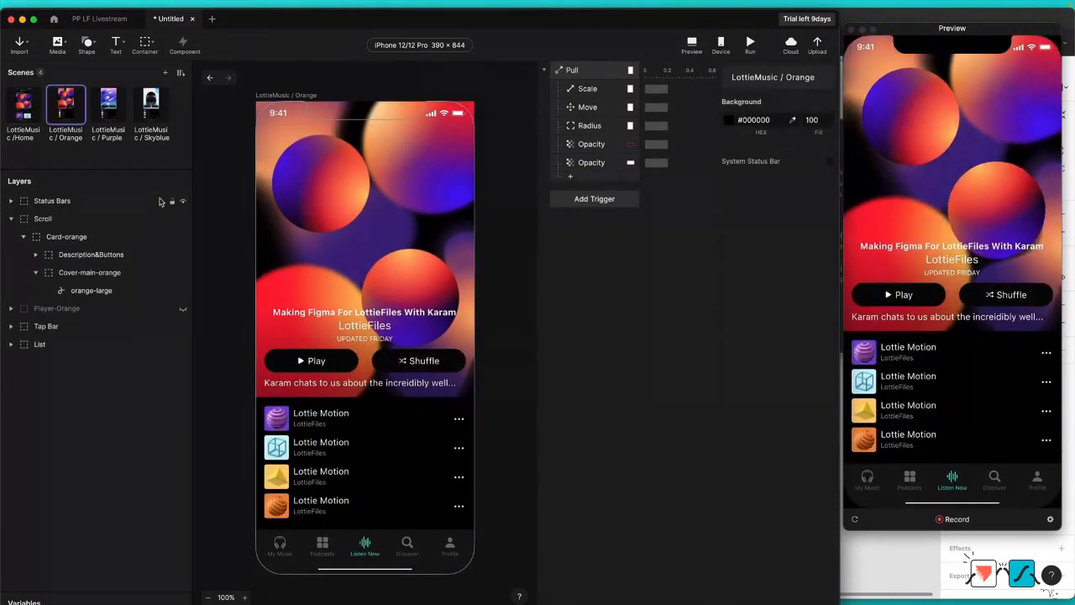
key("super+v")
Step: Place Middlecovers below List in the layer order and move it down the canvas to about X 15, Y 764
left_click_drag(67, 201, 64, 376)
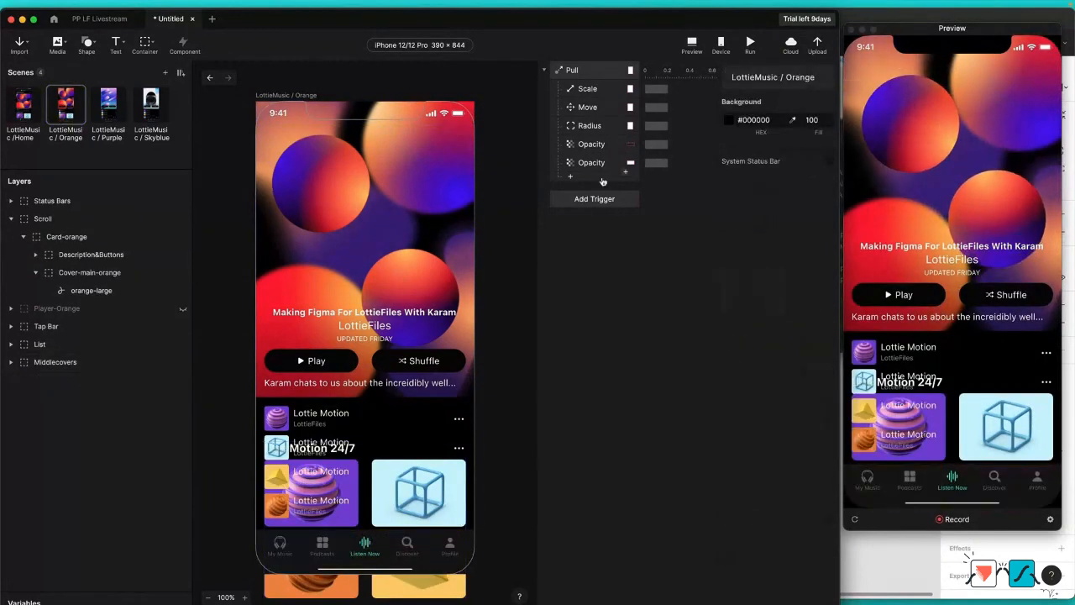
left_click(73, 362)
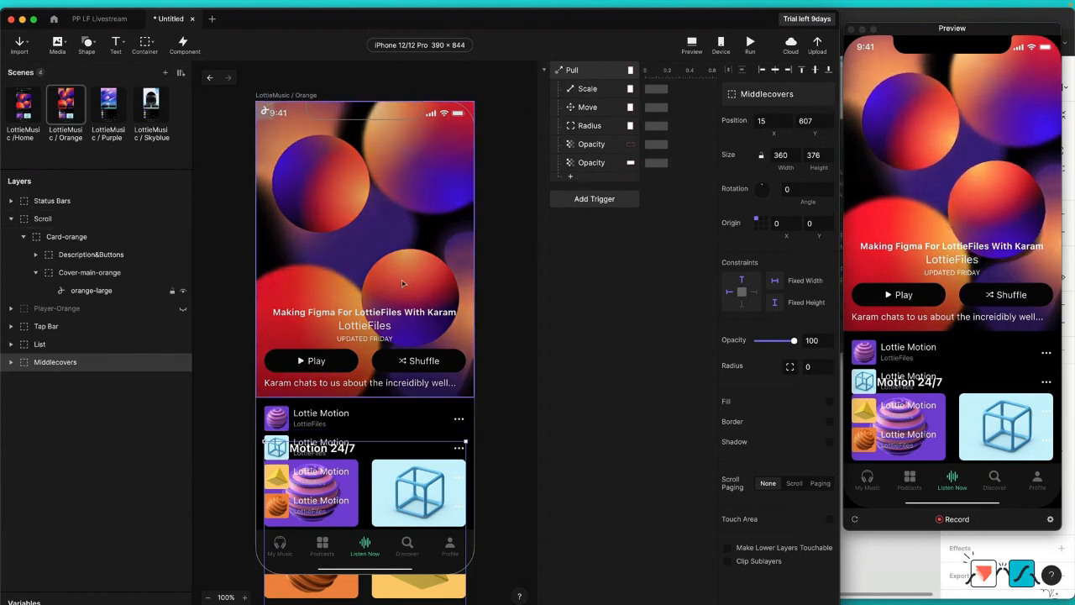
left_click_drag(428, 471, 427, 557)
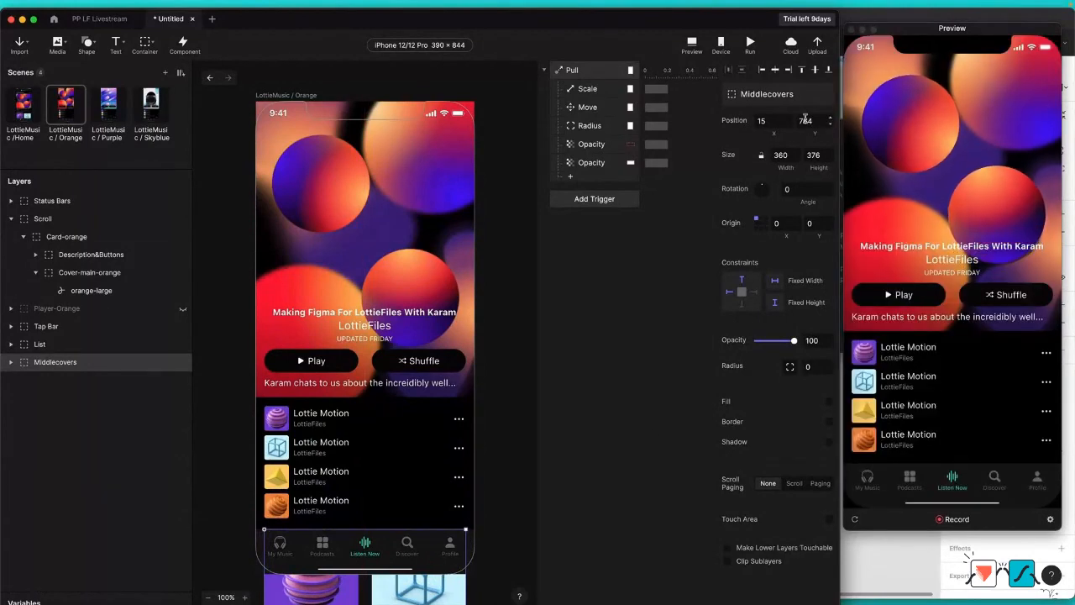
Step: Add a Move response to the Pull trigger that moves Middlecovers to X 15, Y 607, and test the pull in the preview
left_click(570, 177)
left_click(604, 200)
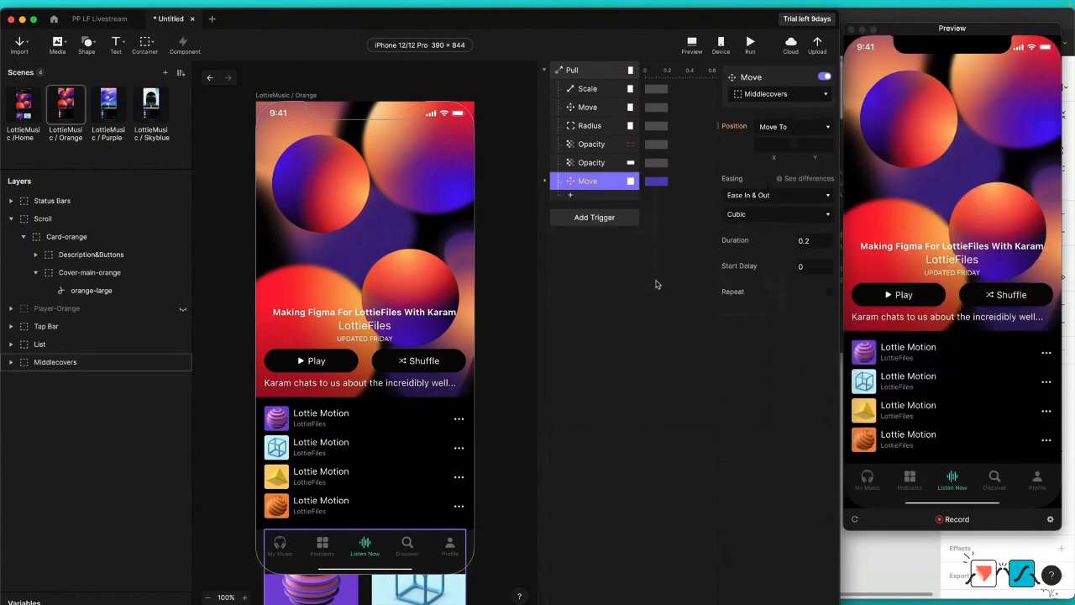
left_click(785, 143)
type("15")
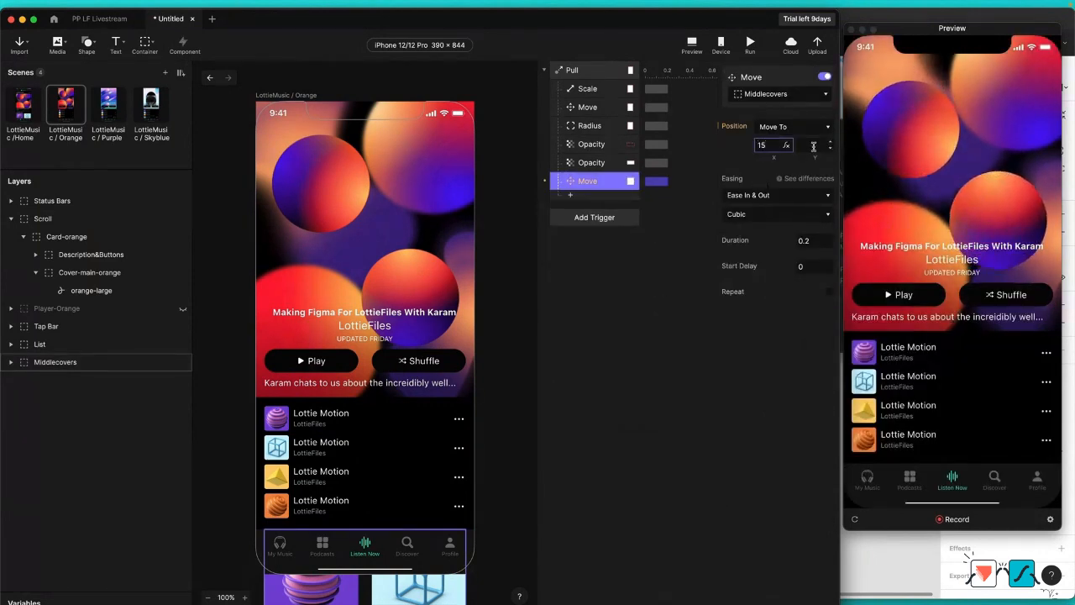
left_click(813, 146)
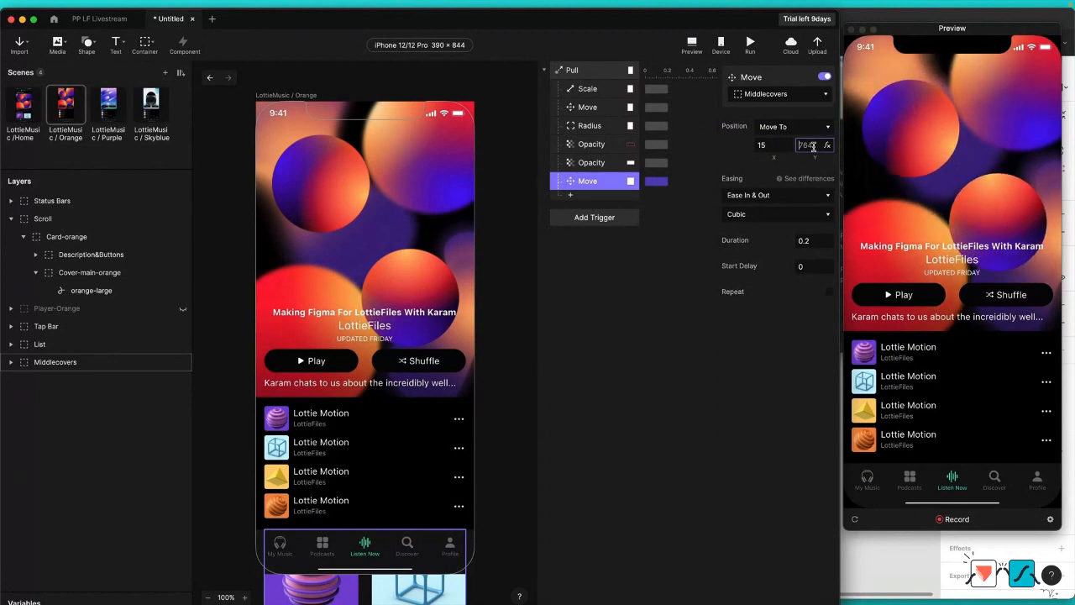
type("607")
key("Return")
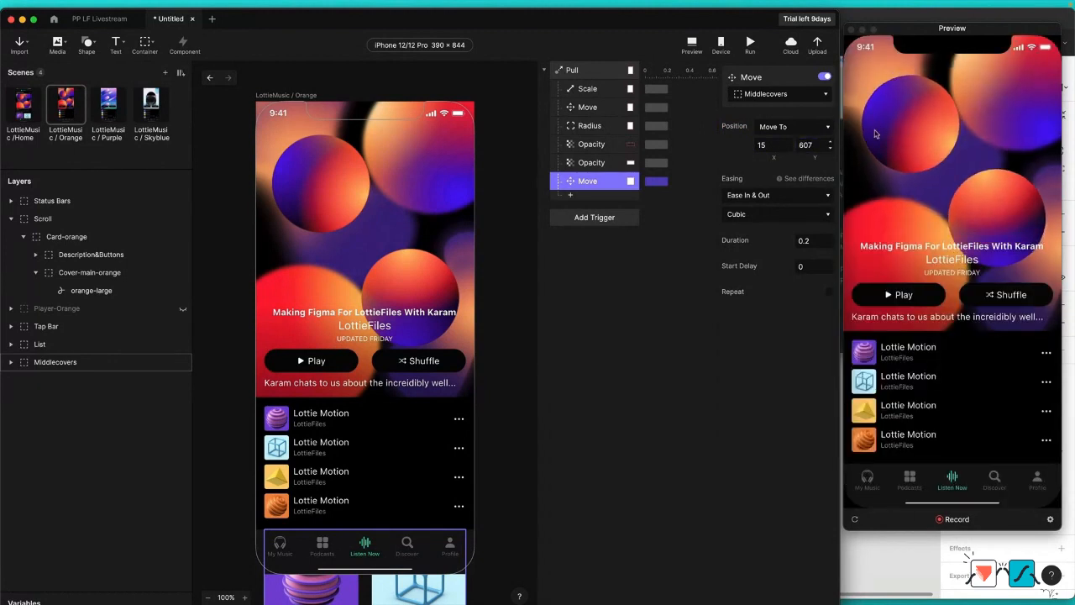
left_click(946, 115)
left_click_drag(950, 98, 952, 208)
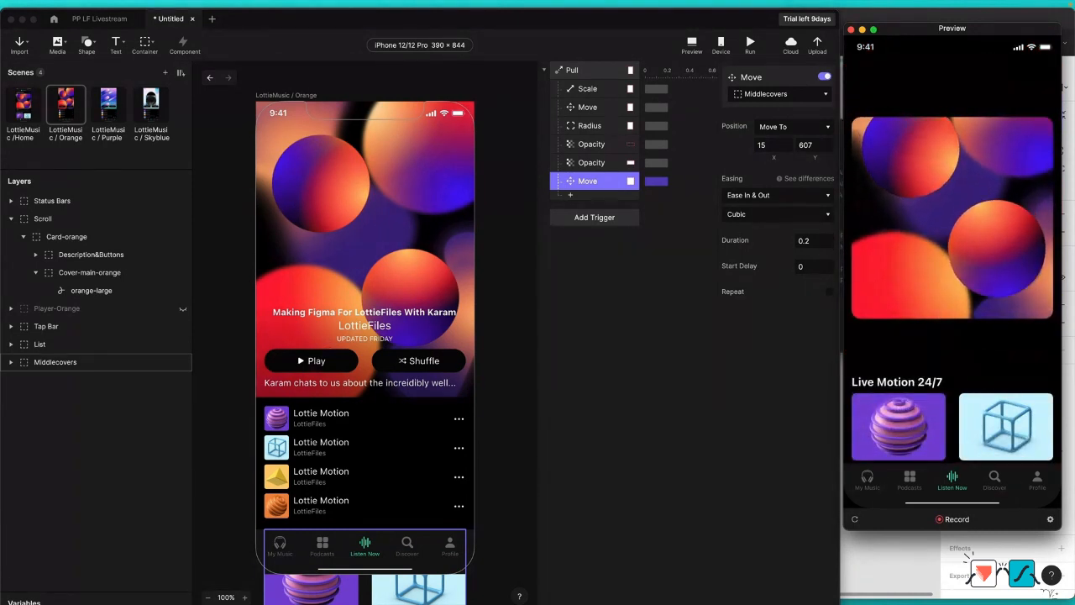
Step: Add a Jump response to the LottieMusic /Home scene under the Pull trigger and test the pull in the preview
left_click(571, 196)
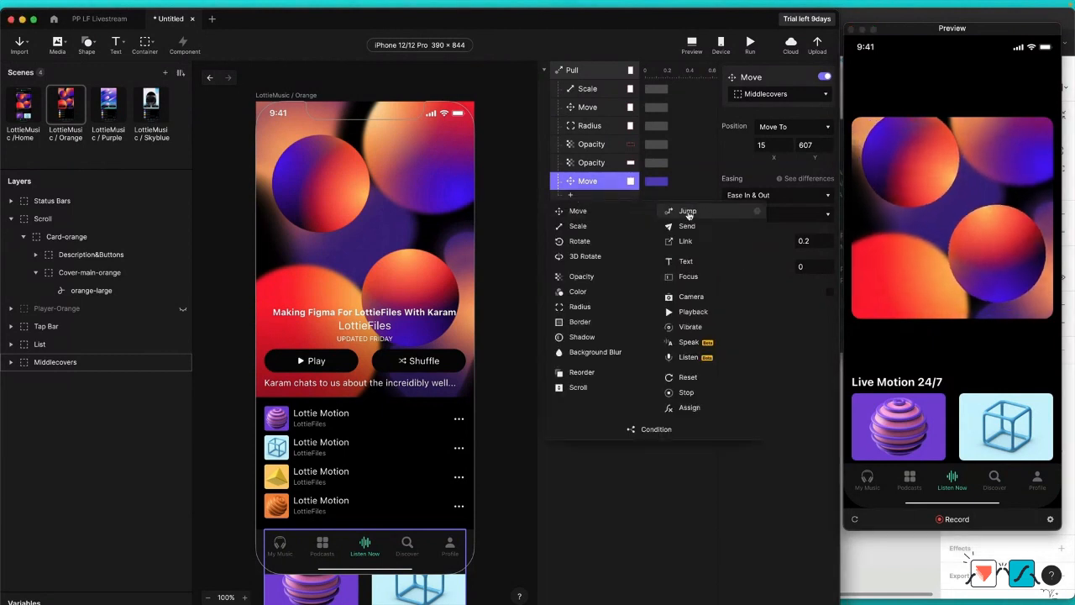
left_click(689, 213)
left_click(780, 97)
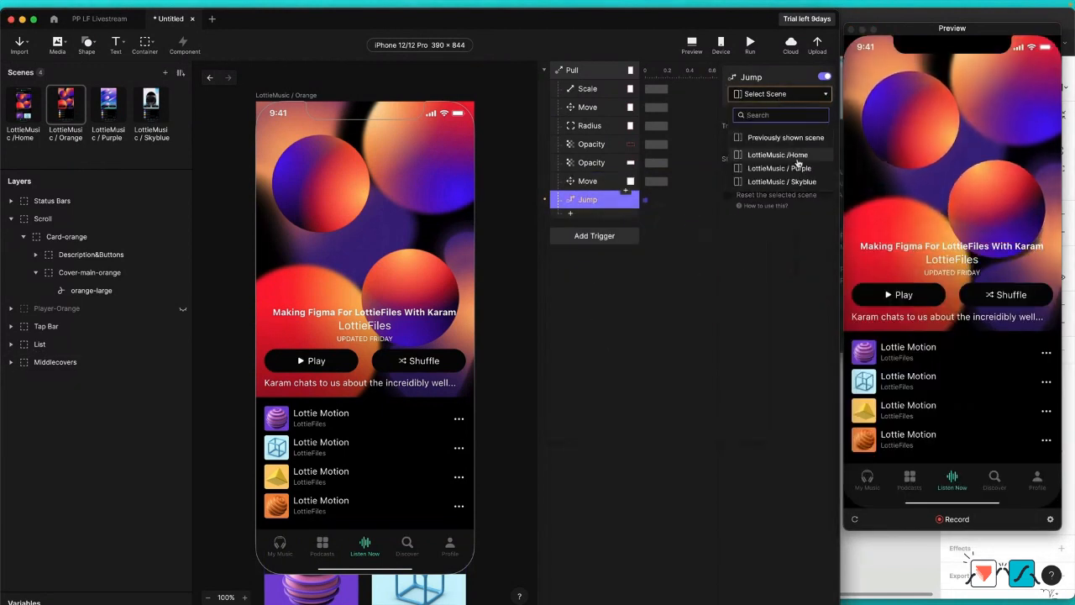
left_click(797, 156)
left_click_drag(933, 106, 934, 249)
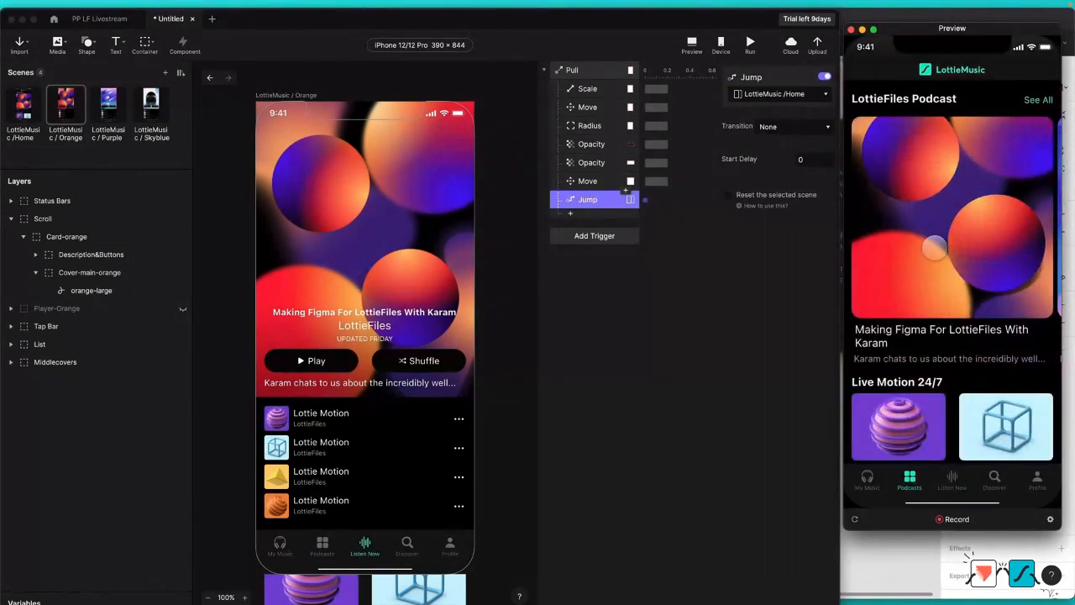
Step: Set the duration of the Pull trigger's Scale, Radius and both Move responses to 0.3
left_click(619, 313)
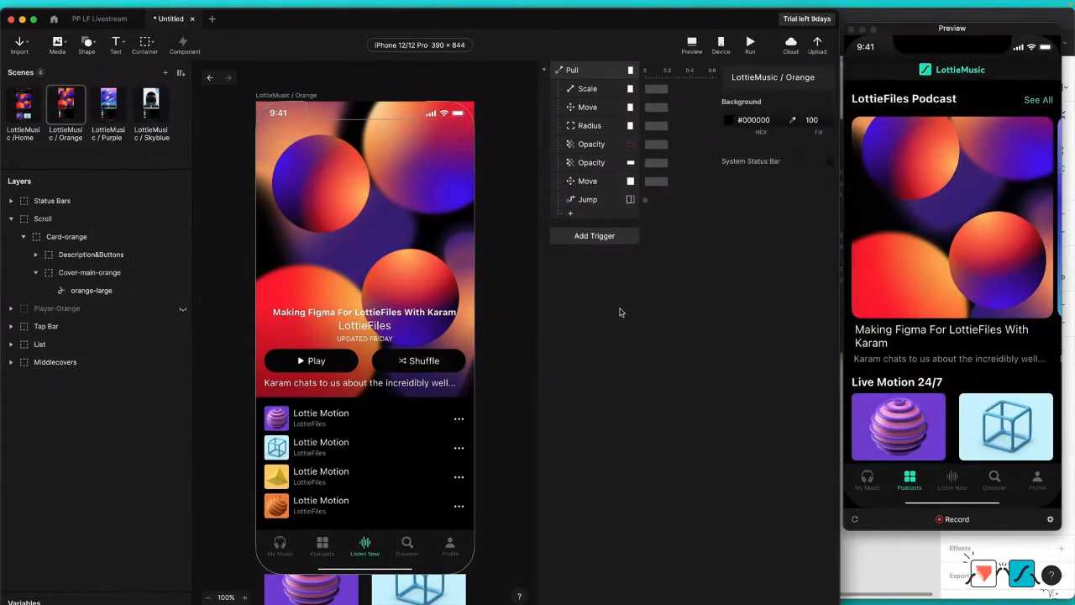
left_click(590, 91)
left_click(595, 185, "shift")
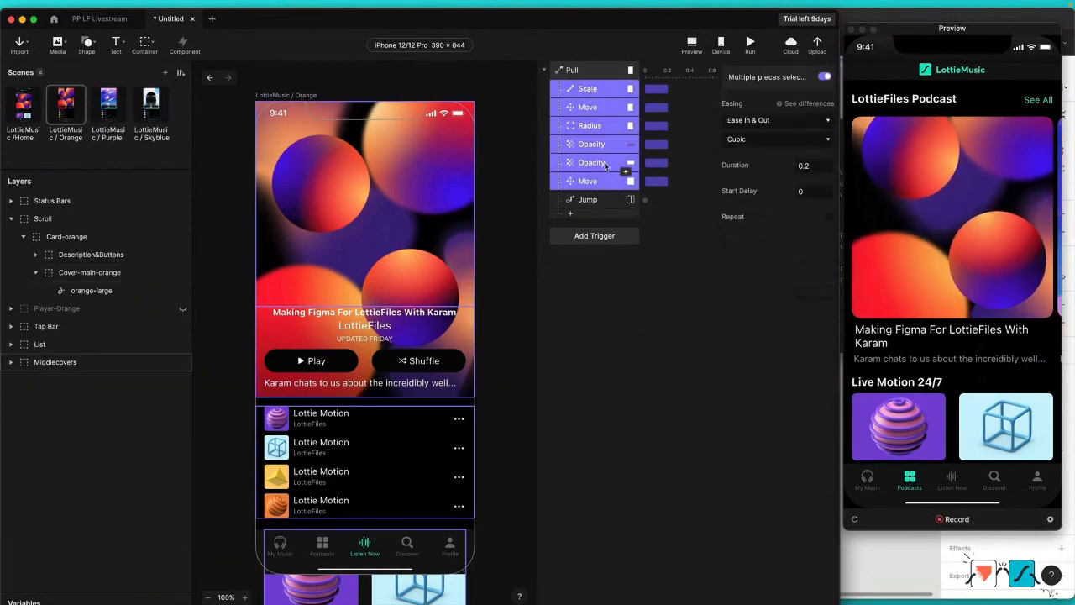
left_click(626, 162, "super")
left_click(625, 145, "super")
left_click(821, 168)
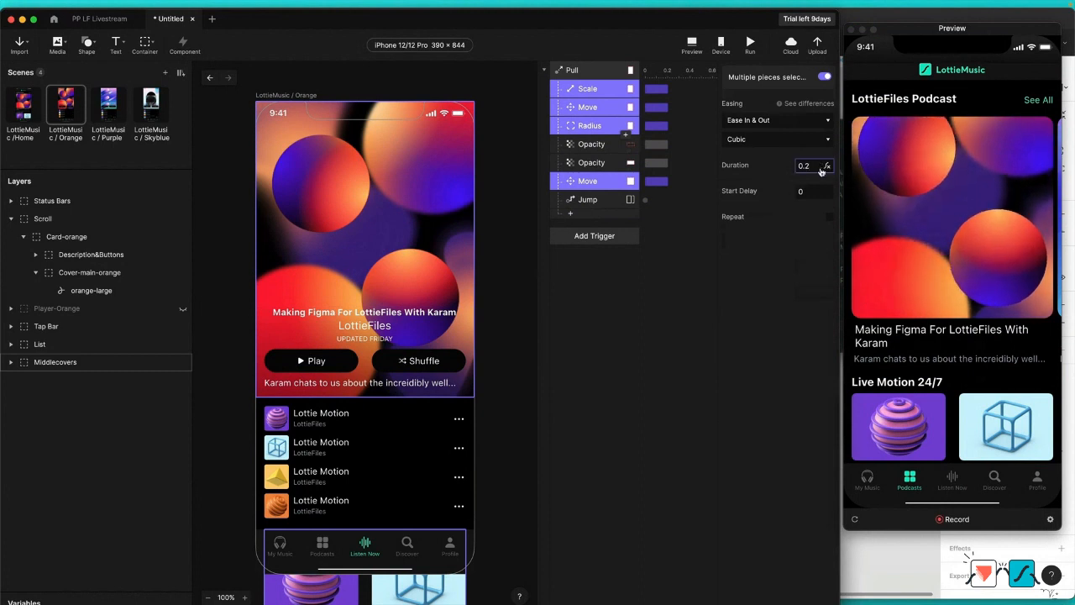
Step: Set the duration of the two Opacity responses under the Pull trigger to 0.1
left_click(593, 148)
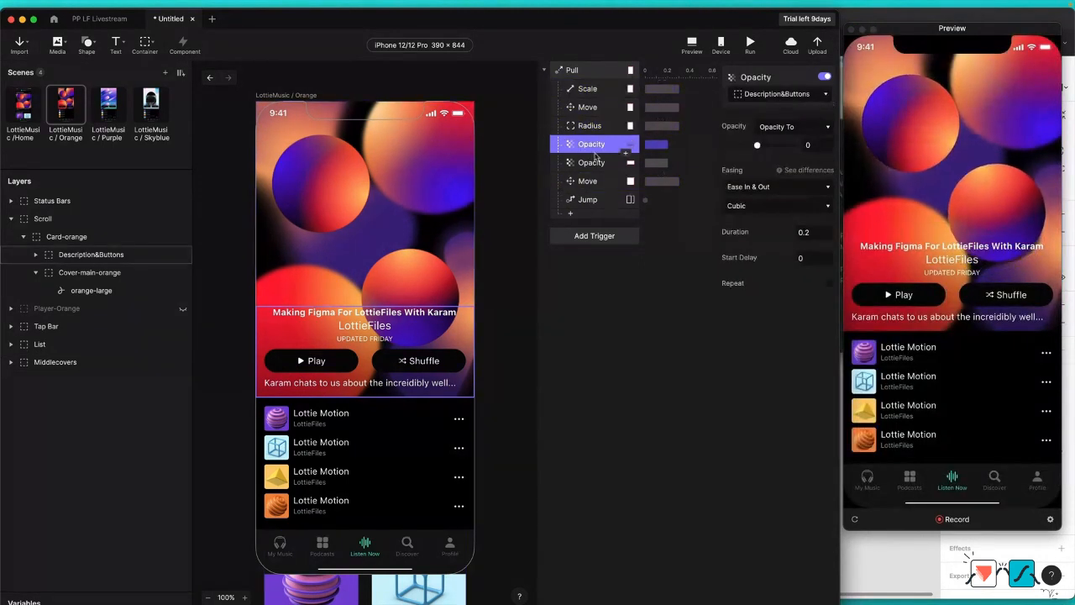
left_click(593, 162, "shift")
left_click(813, 237)
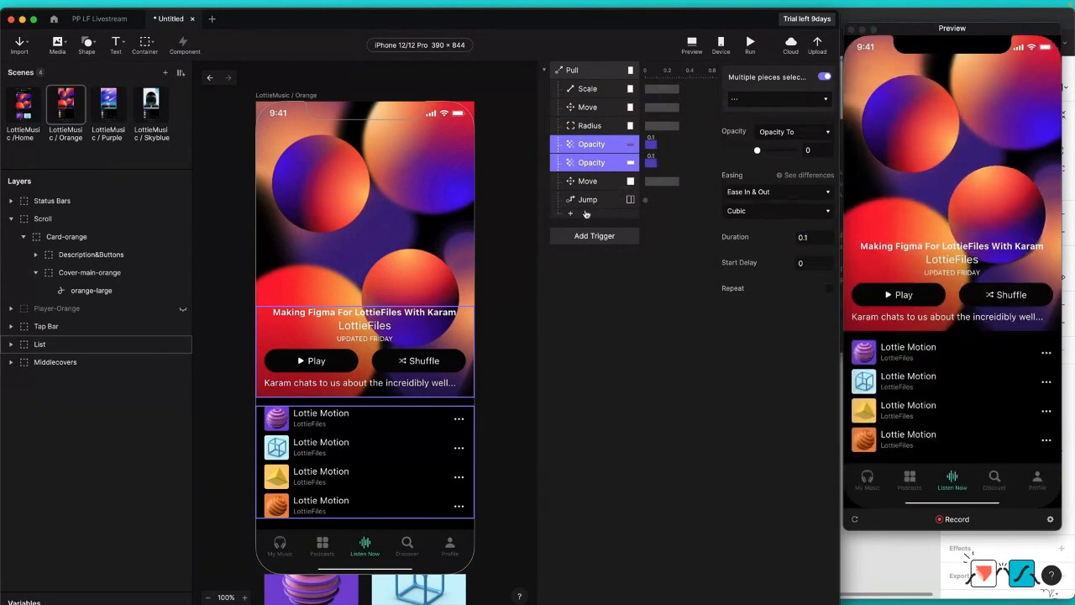
Step: Give the Jump response a start delay of 0.3, enable resetting the selected scene, and test the pull in the preview
left_click(588, 199)
left_click(801, 159)
type("0")
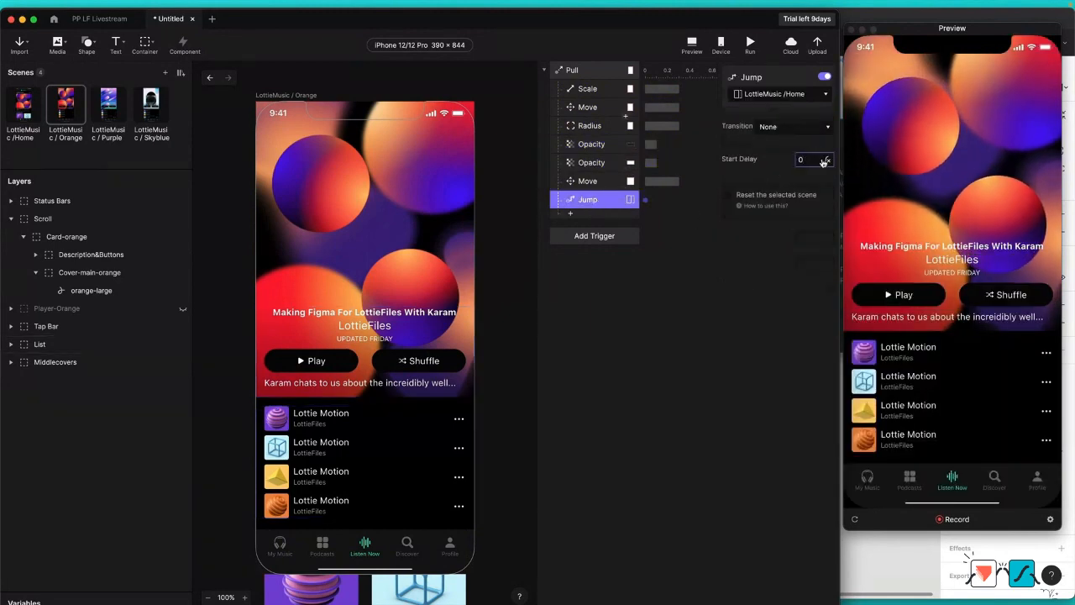
type(".3")
key("Return")
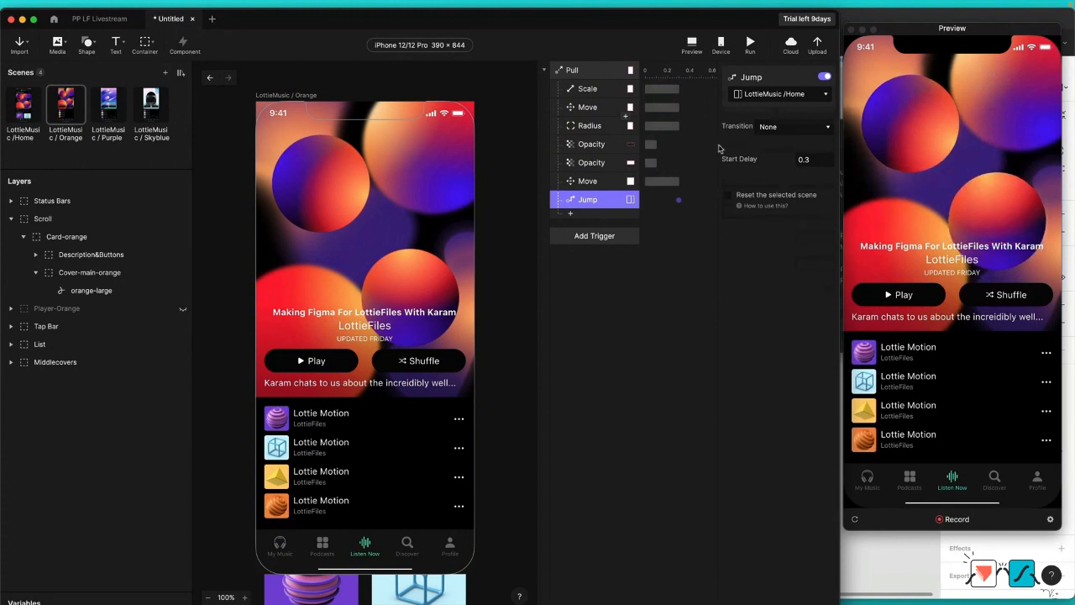
left_click(728, 195)
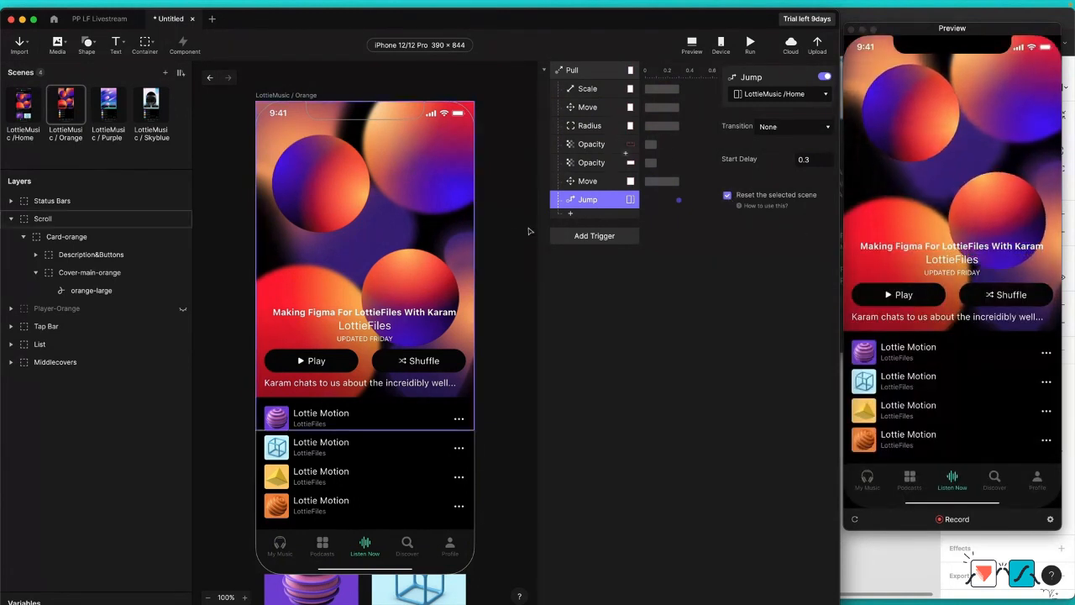
left_click_drag(952, 141, 953, 165)
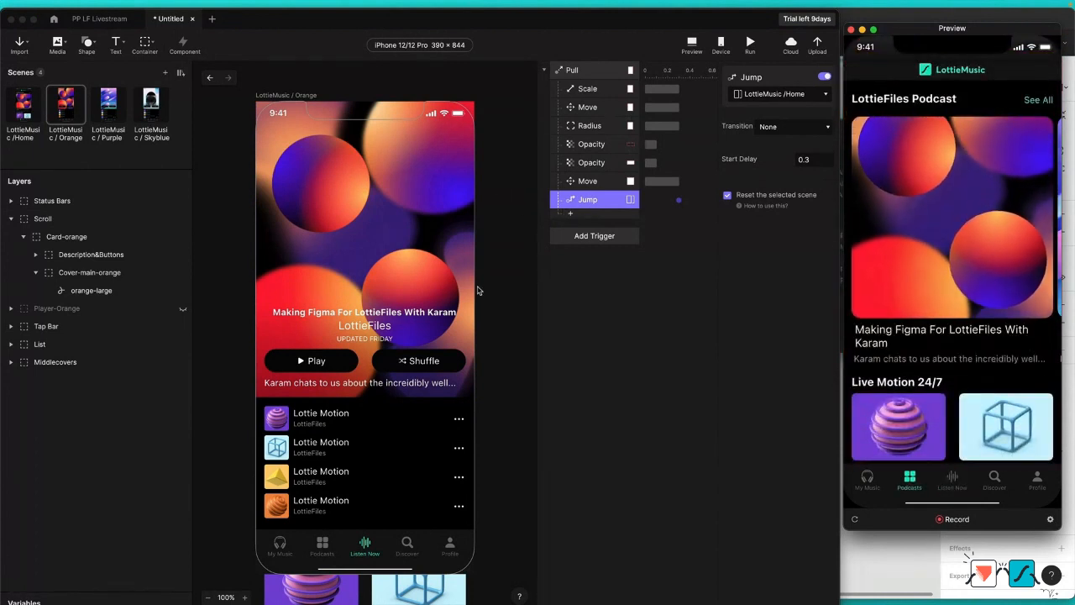
Step: Reveal the Play-Button and Pause-Button layers inside Description&Buttons, and make the hidden Player-Orange layer visible
left_click(324, 370)
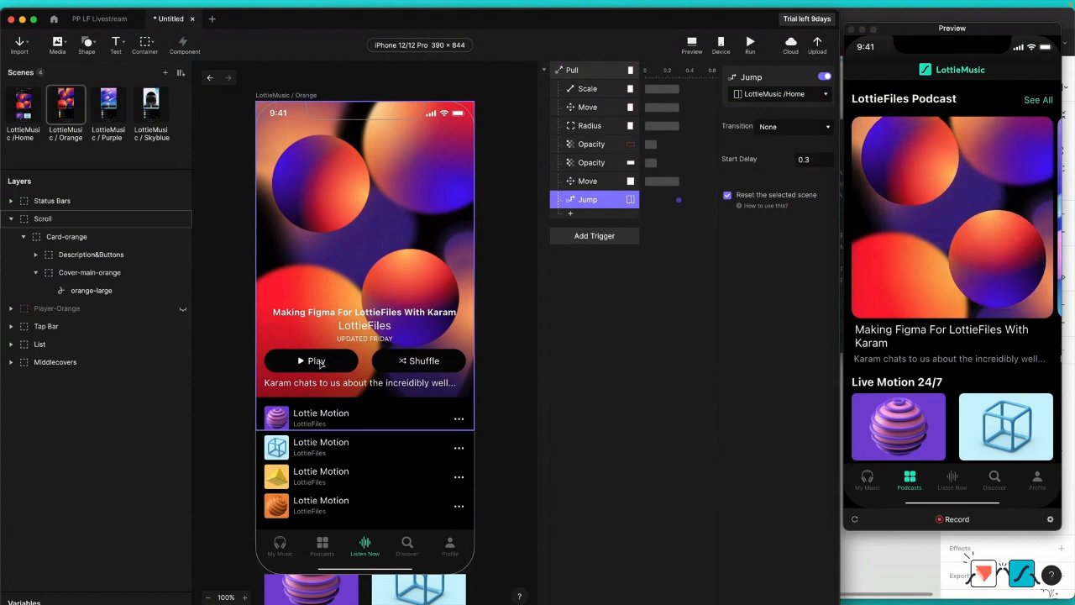
left_click(322, 362)
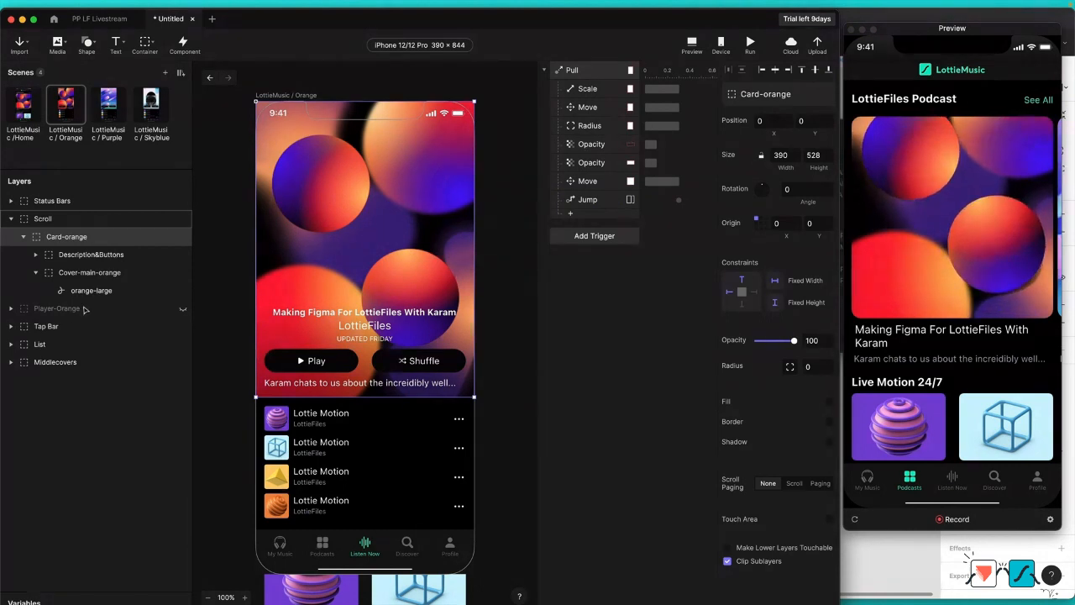
double_click(345, 363)
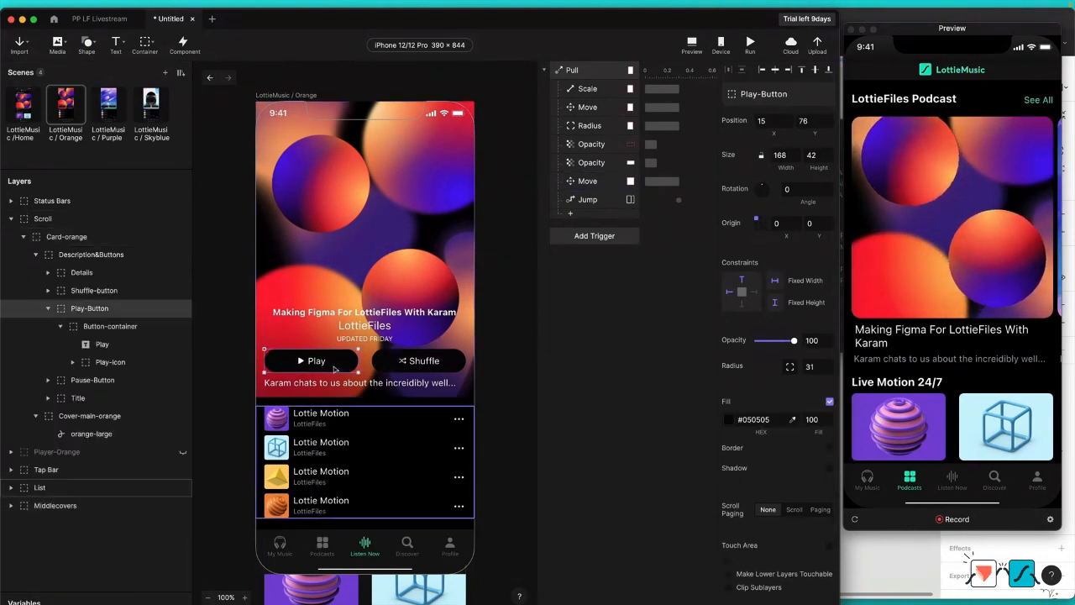
left_click(62, 326)
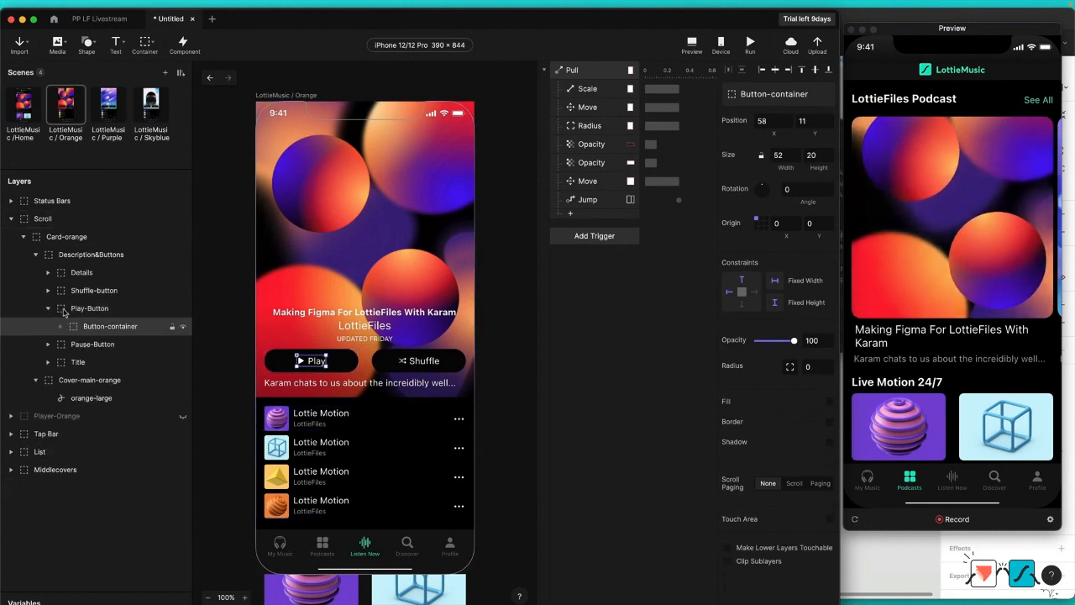
left_click(78, 309)
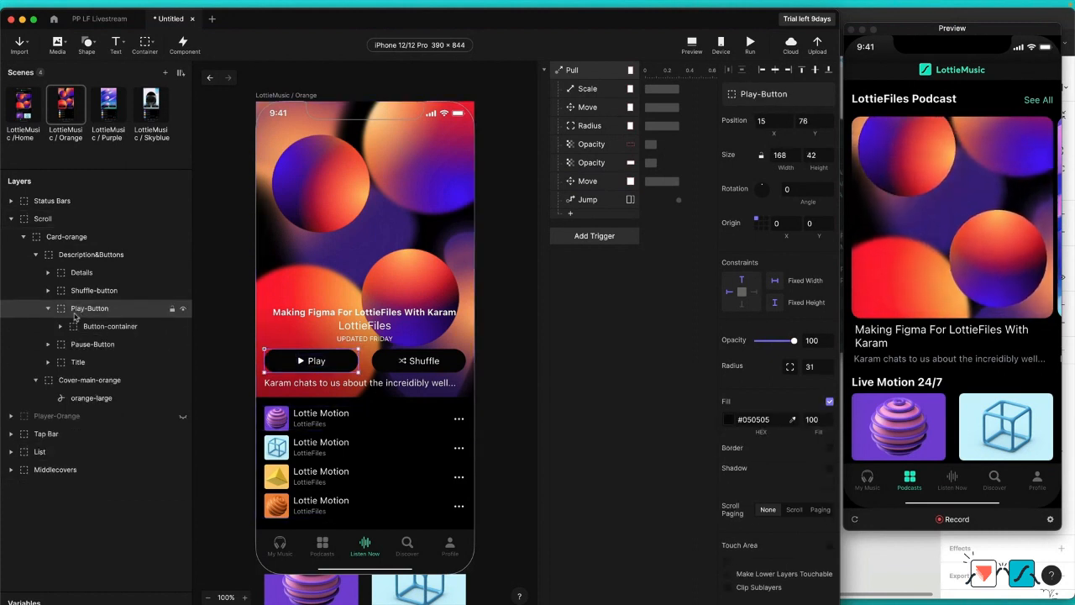
left_click(49, 309)
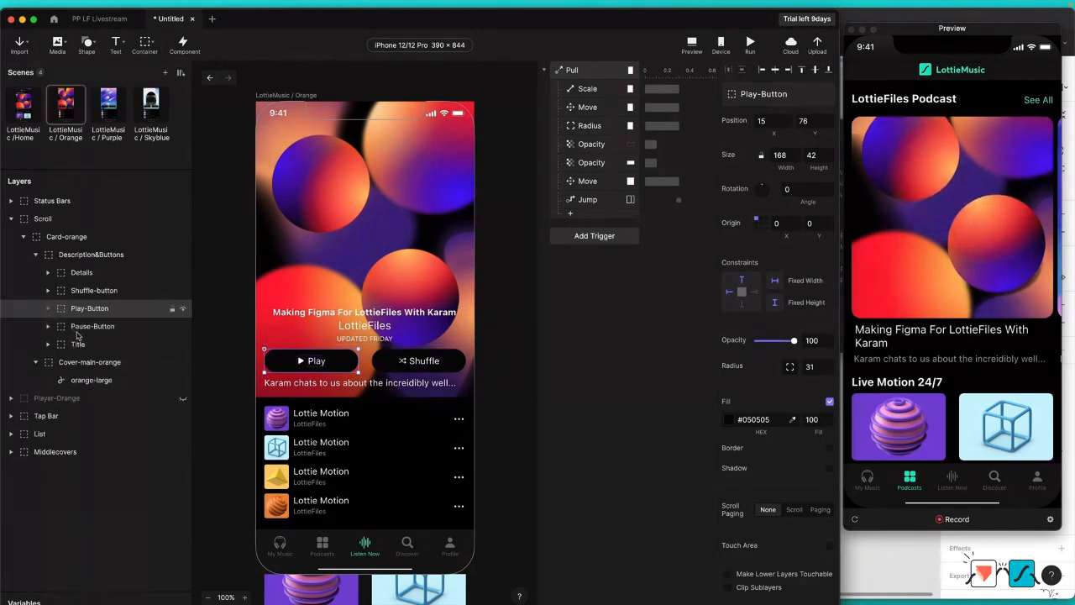
left_click(94, 328)
left_click(182, 398)
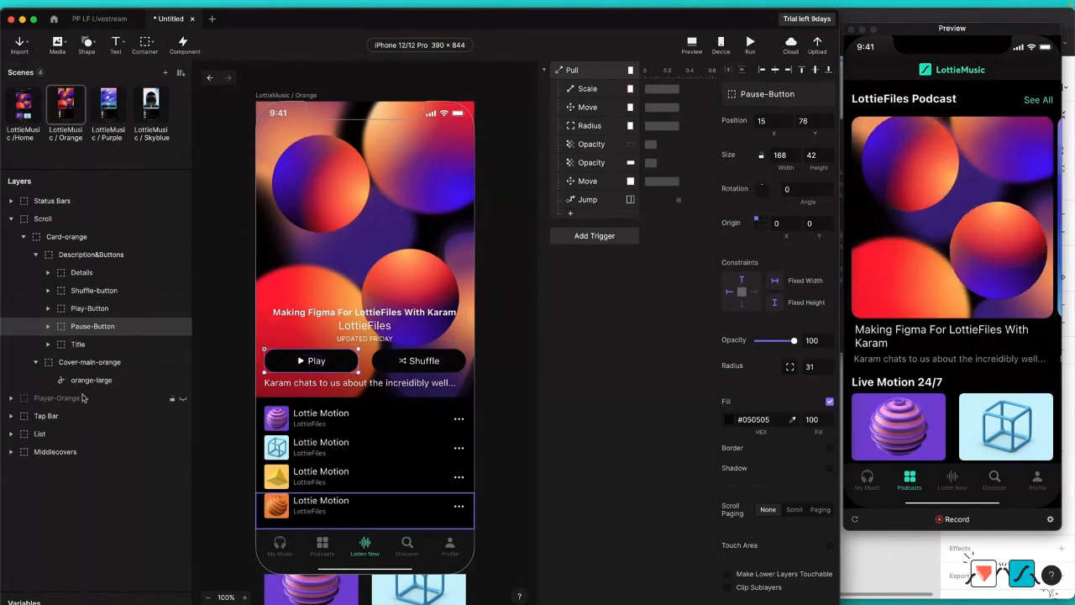
left_click(143, 398)
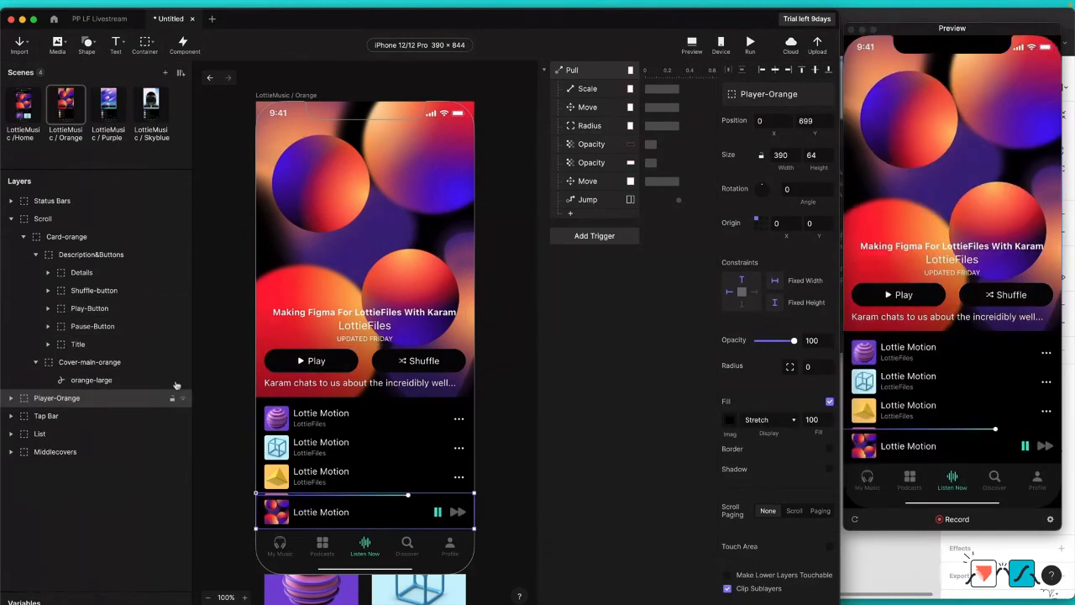
Step: Add a Tap trigger to the Play-Button layer
left_click(92, 310)
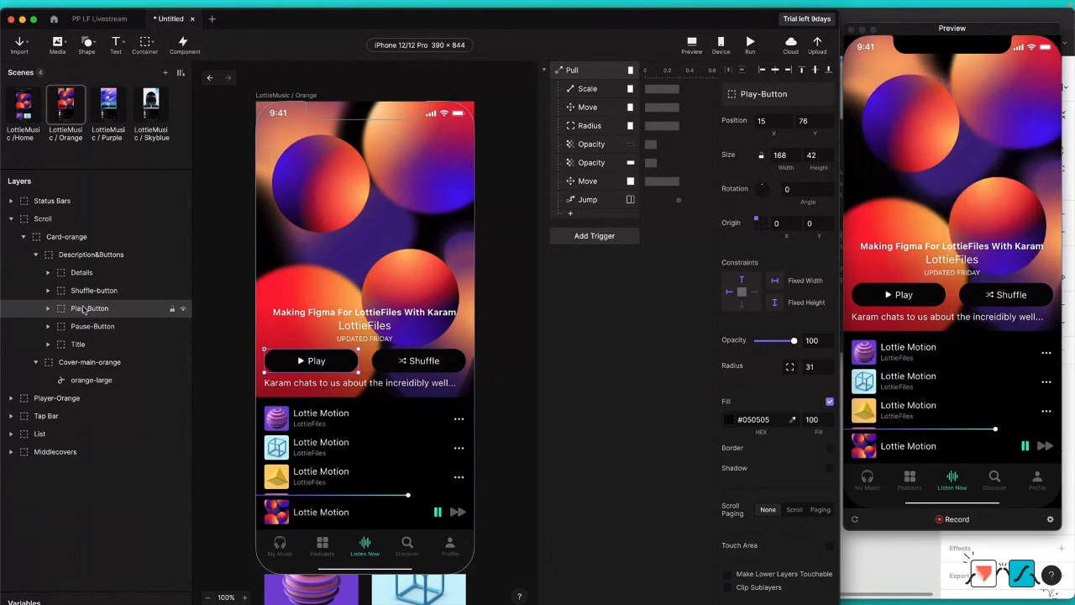
left_click(613, 237)
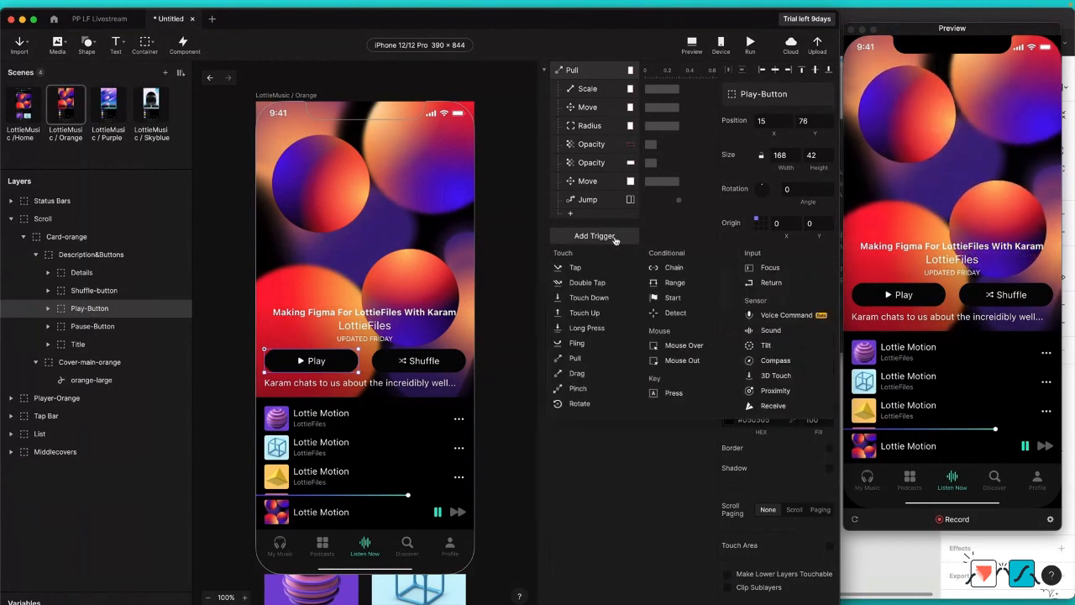
left_click(578, 267)
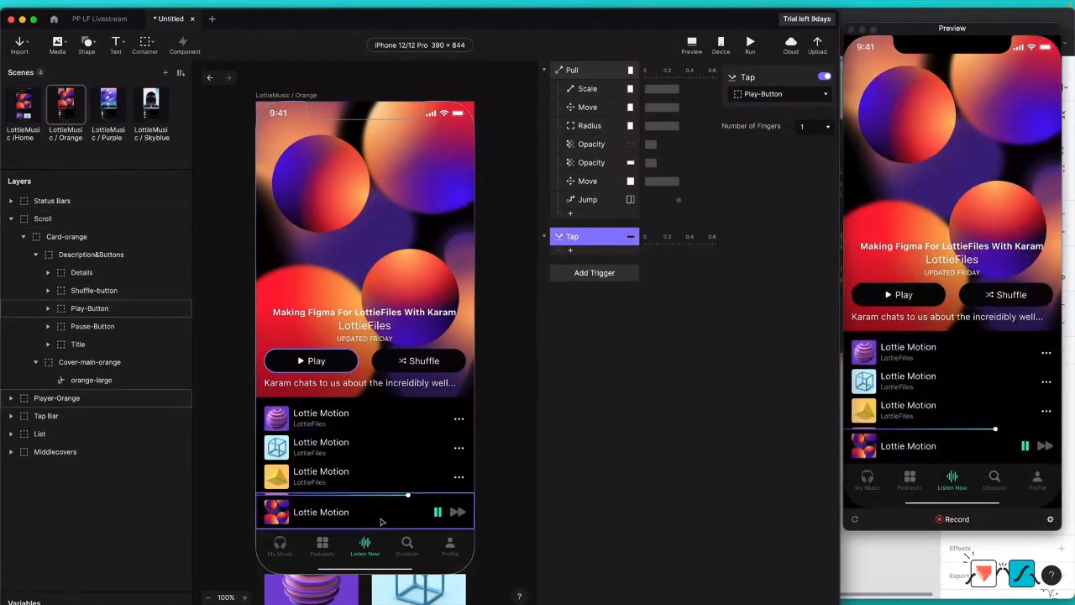
Step: Place Player-Orange between Tap Bar and List in the layer order and move it straight down the canvas to Y 764
left_click(59, 398)
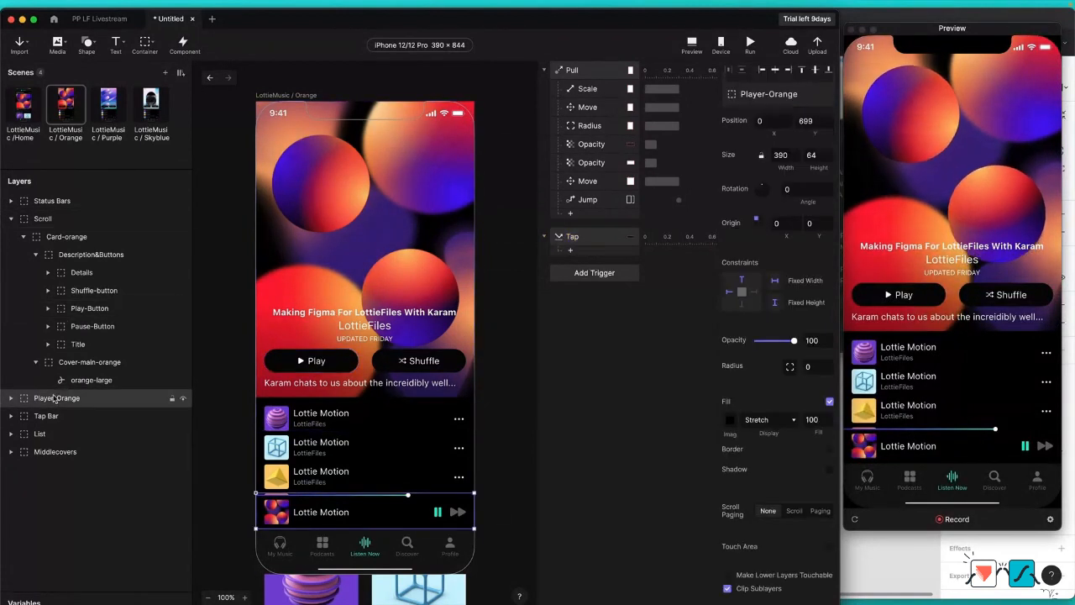
left_click_drag(55, 399, 61, 440)
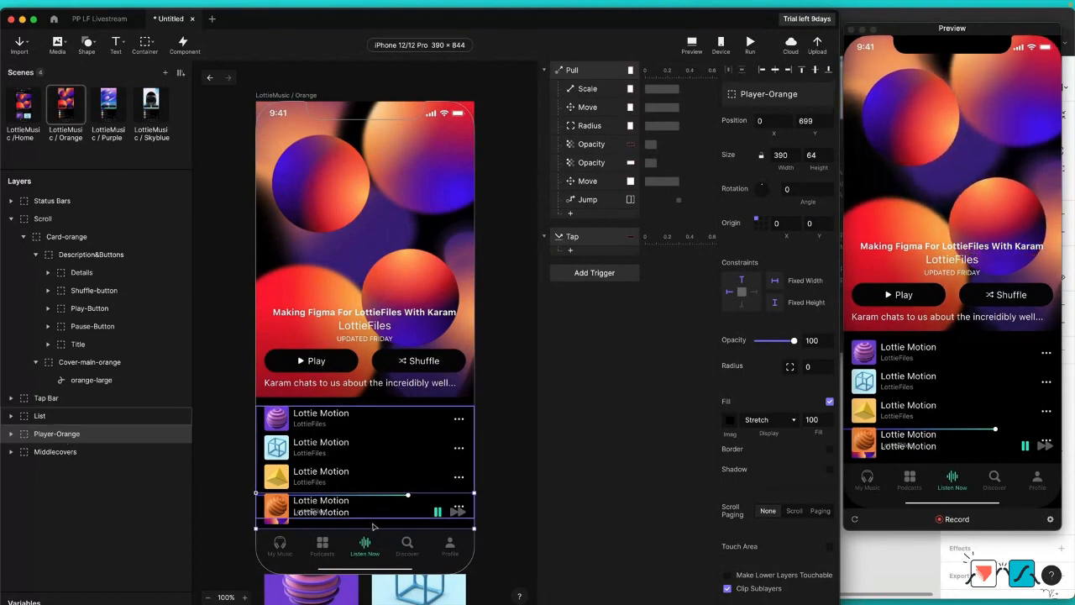
left_click_drag(70, 434, 68, 408)
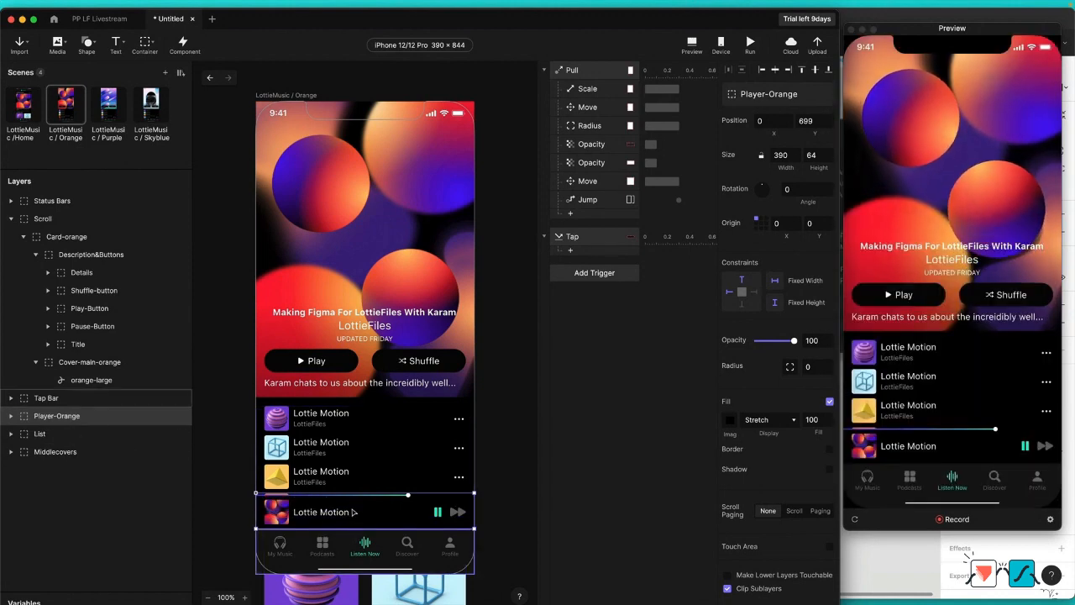
left_click_drag(353, 512, 353, 551)
key("super+z")
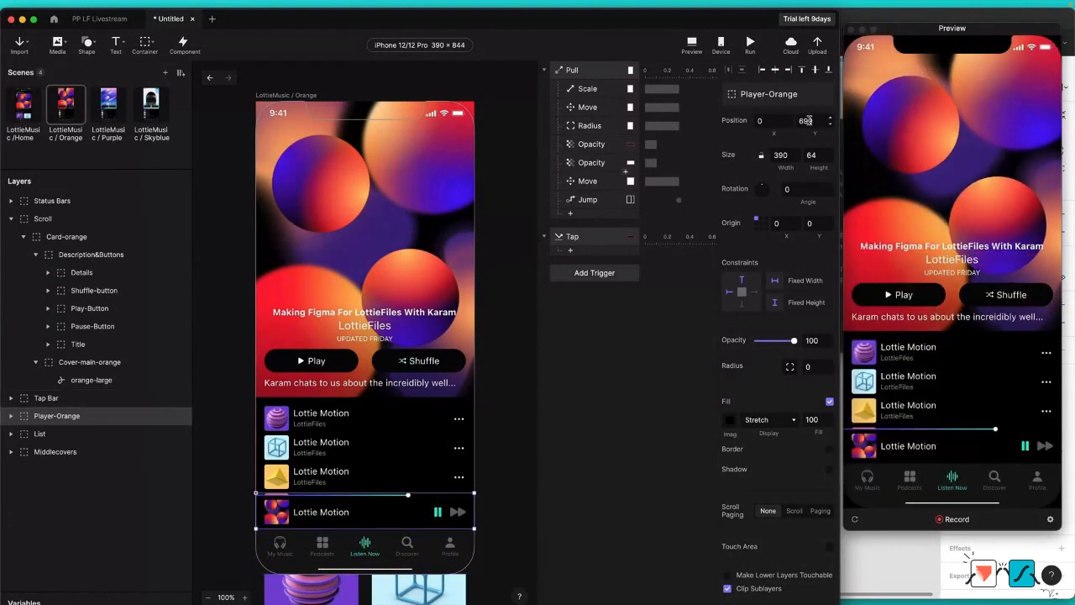
left_click_drag(372, 511, 372, 553)
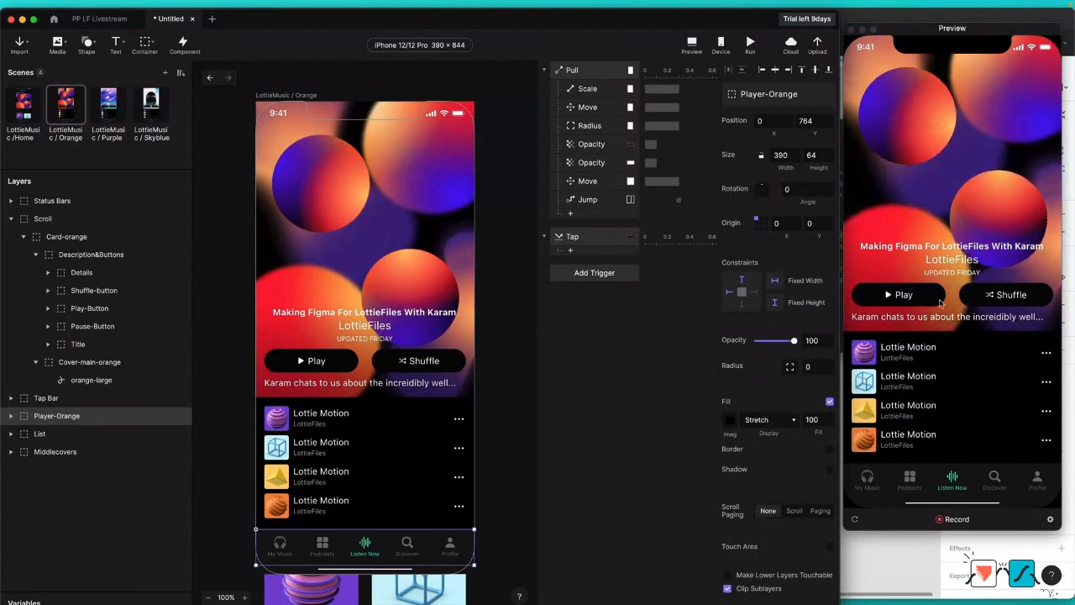
Step: Add a Move response for Player-Orange to the Tap trigger, moving it to X 0, Y 699, and test the Play button in the preview
left_click(571, 250)
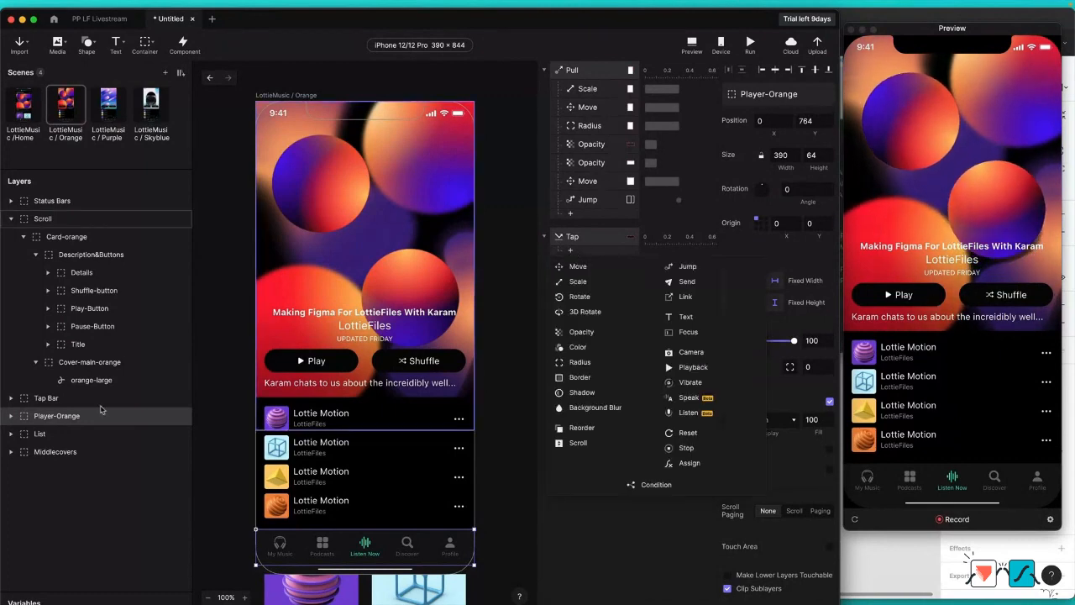
left_click(588, 267)
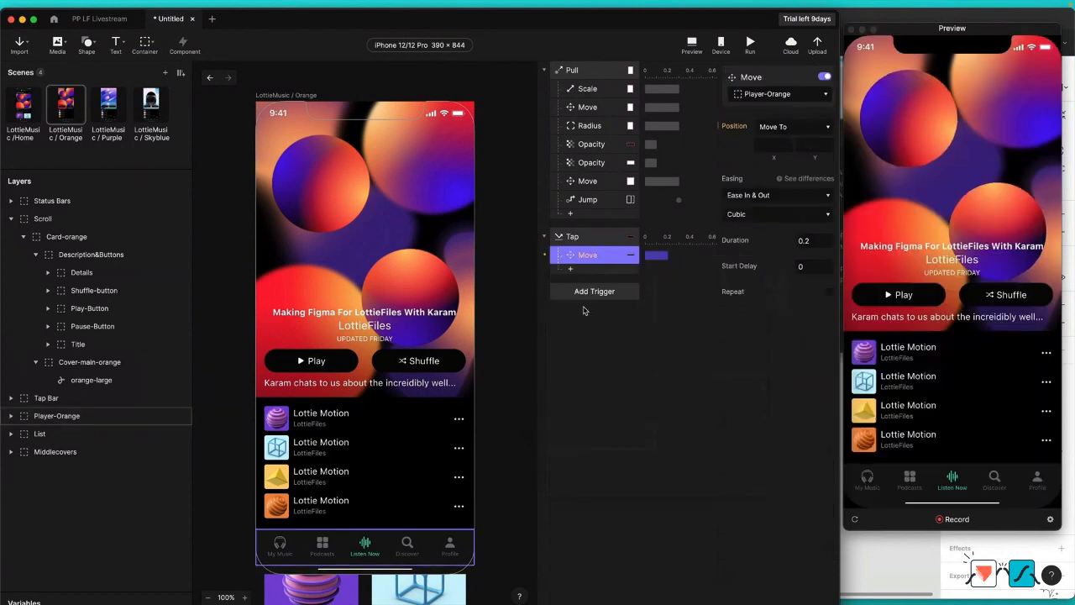
left_click(811, 146)
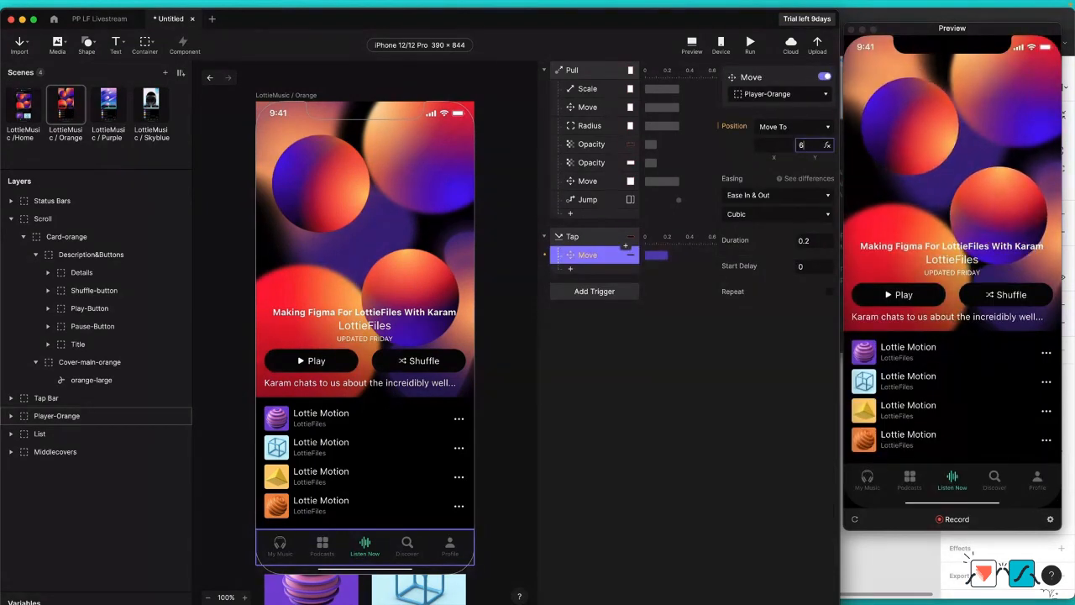
key("Return")
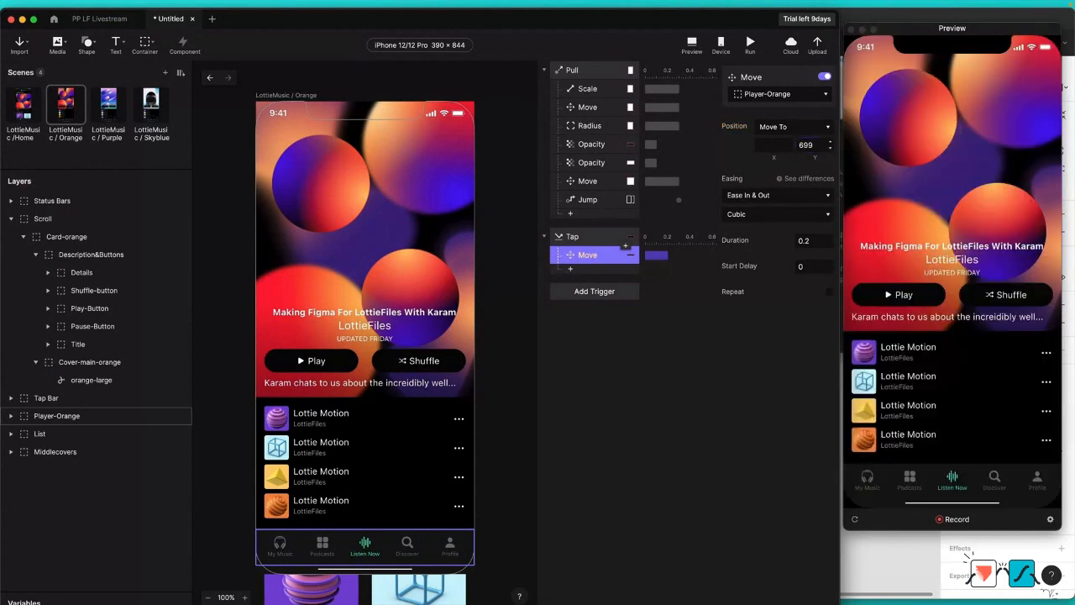
left_click(775, 143)
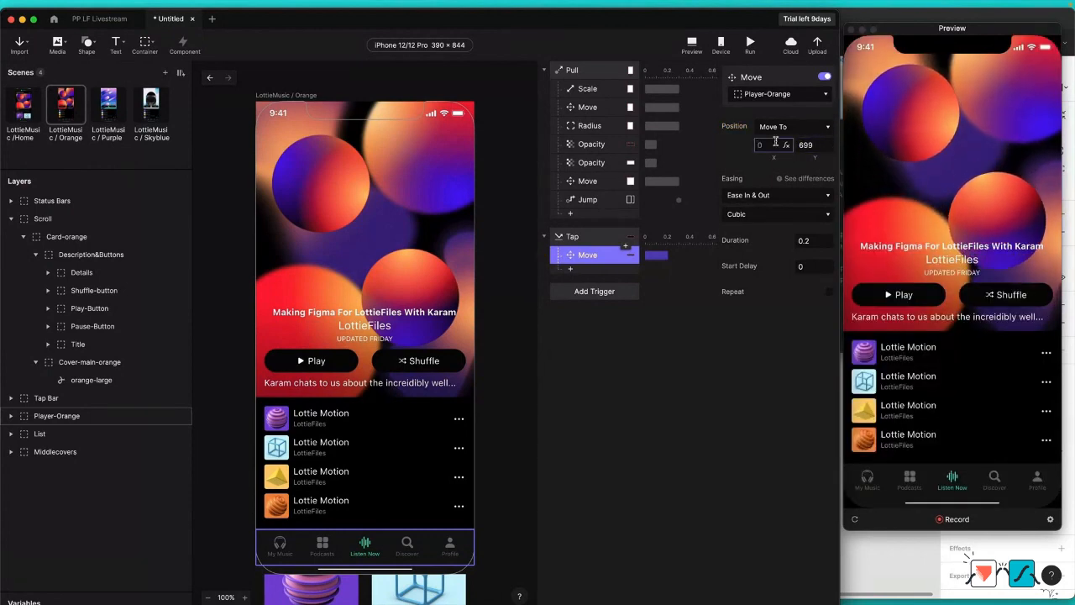
key("Return")
left_click(914, 295)
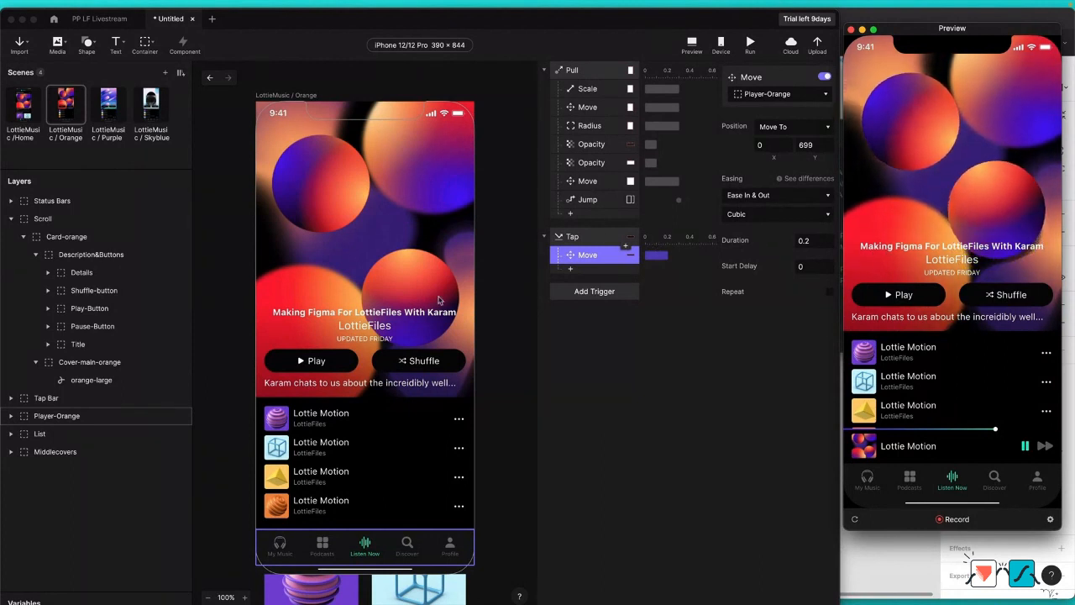
Step: Set the origin of both the Play-Button and Pause-Button layers to their centre, 50, 50
left_click(108, 309)
left_click(109, 326, "shift")
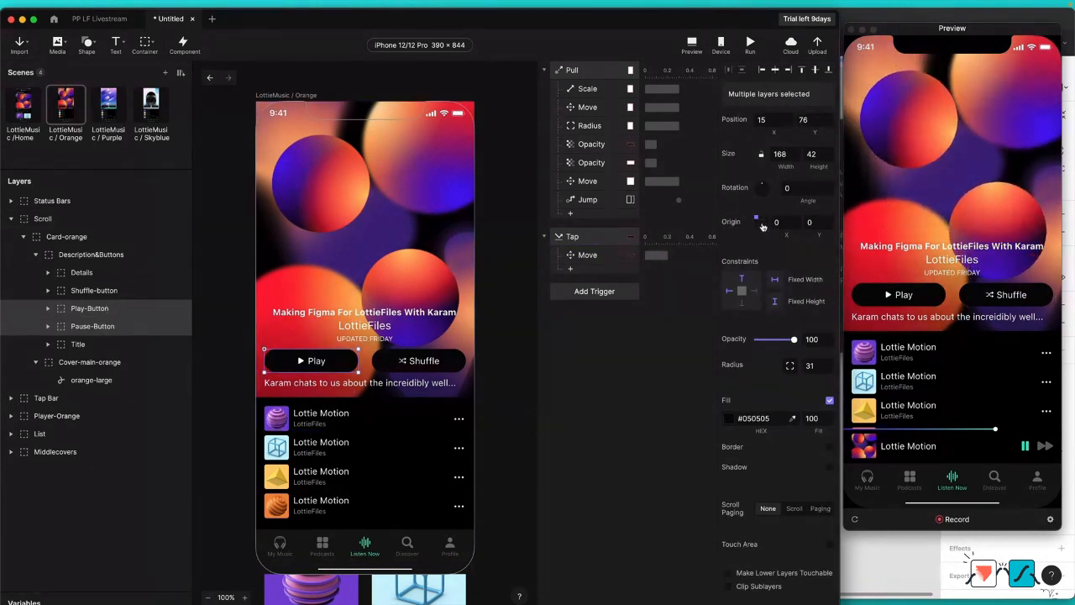
left_click(760, 223)
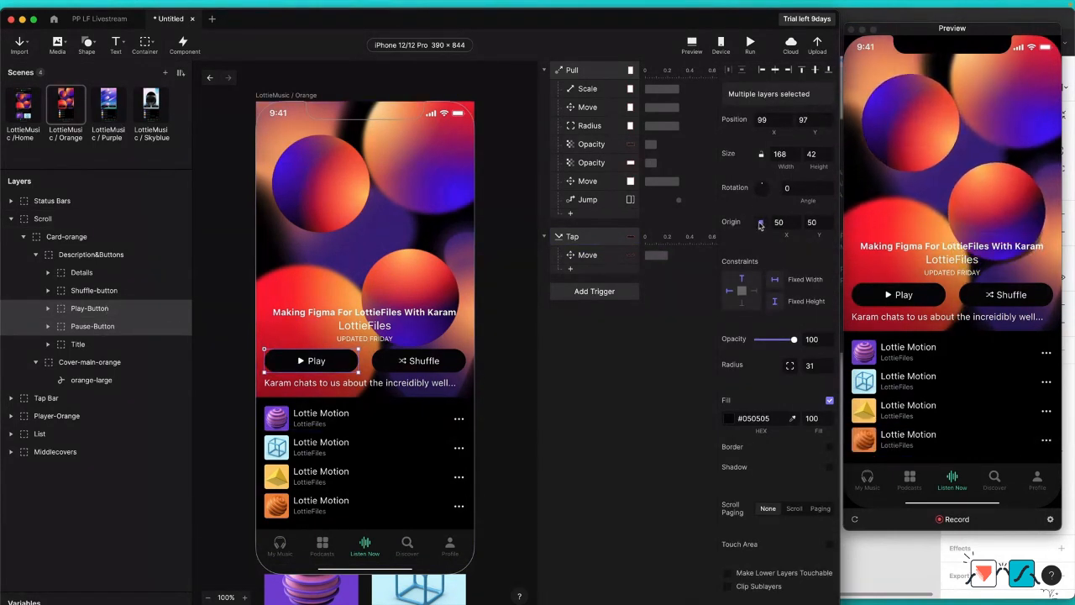
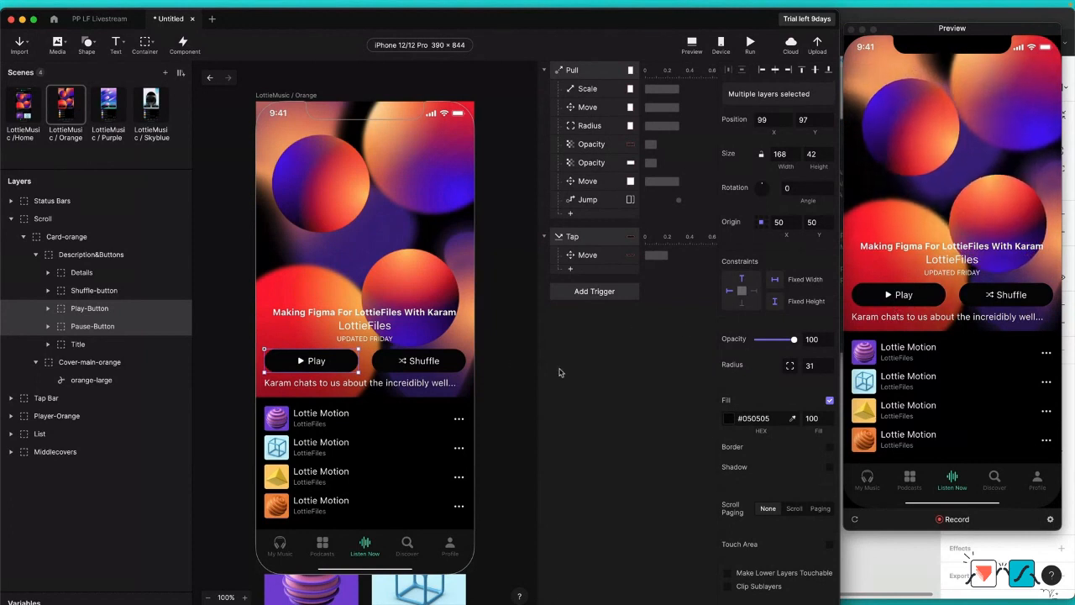
Step: Set the Pause-Button layer's opacity to 0
left_click(121, 342)
left_click(116, 327)
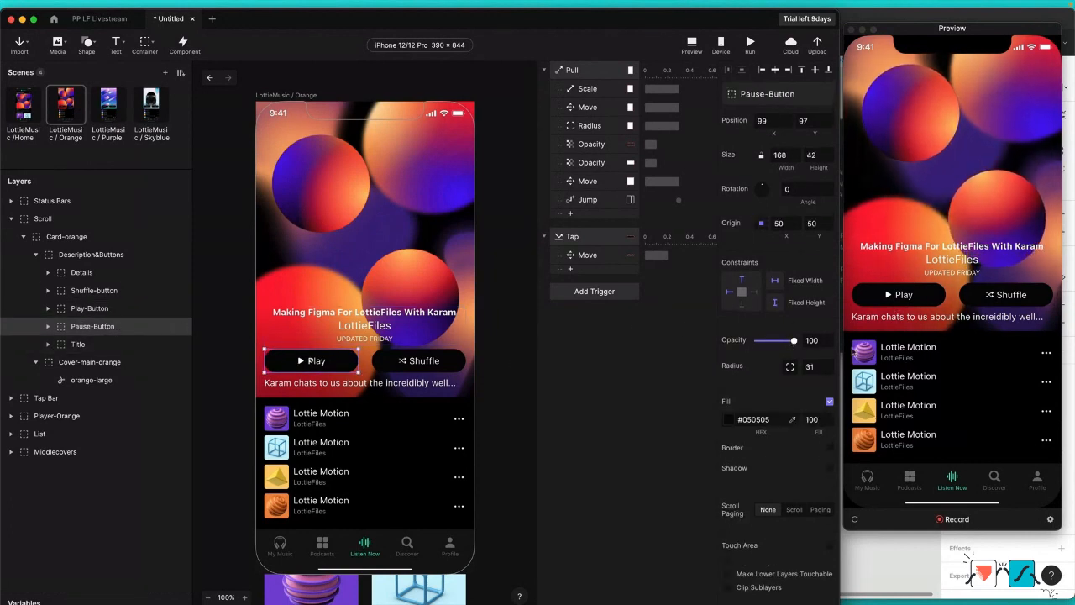
double_click(818, 340)
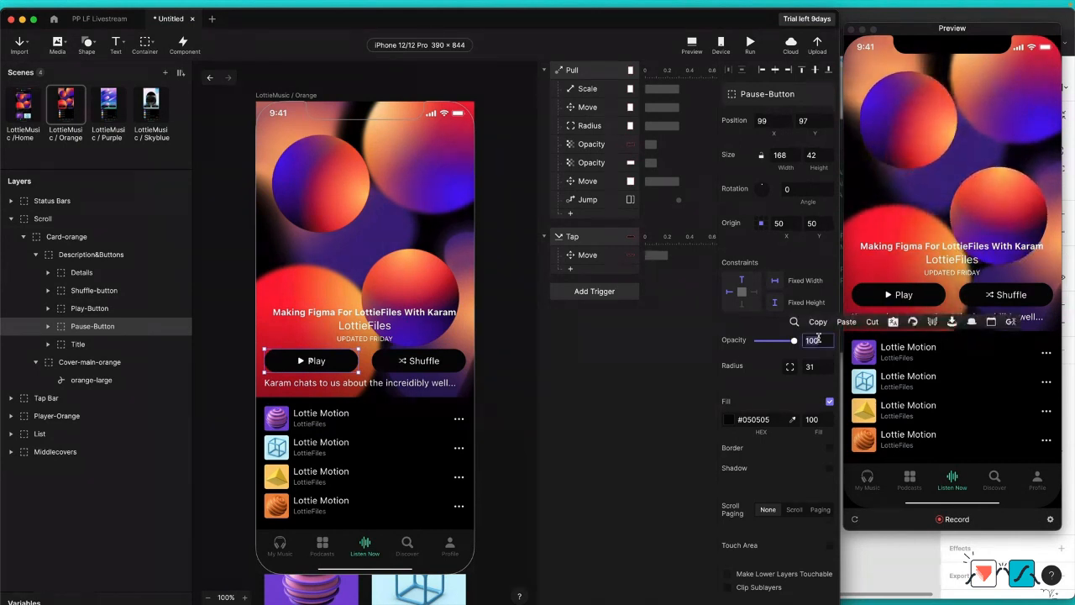
type("0")
key("Return")
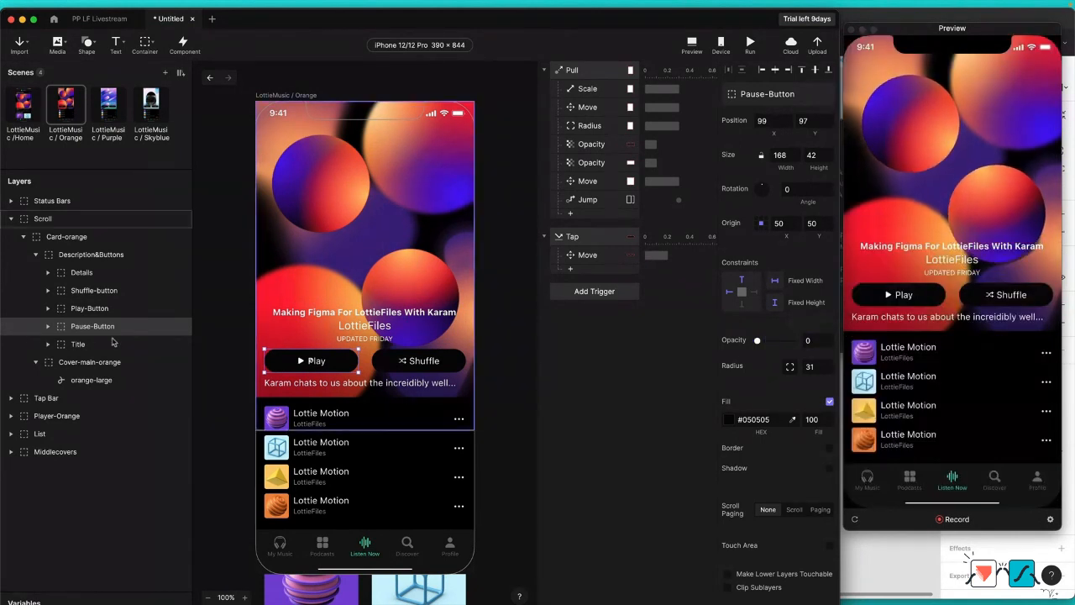
Step: Add a Scale response for the Play-Button layer to the Tap trigger
left_click(107, 311)
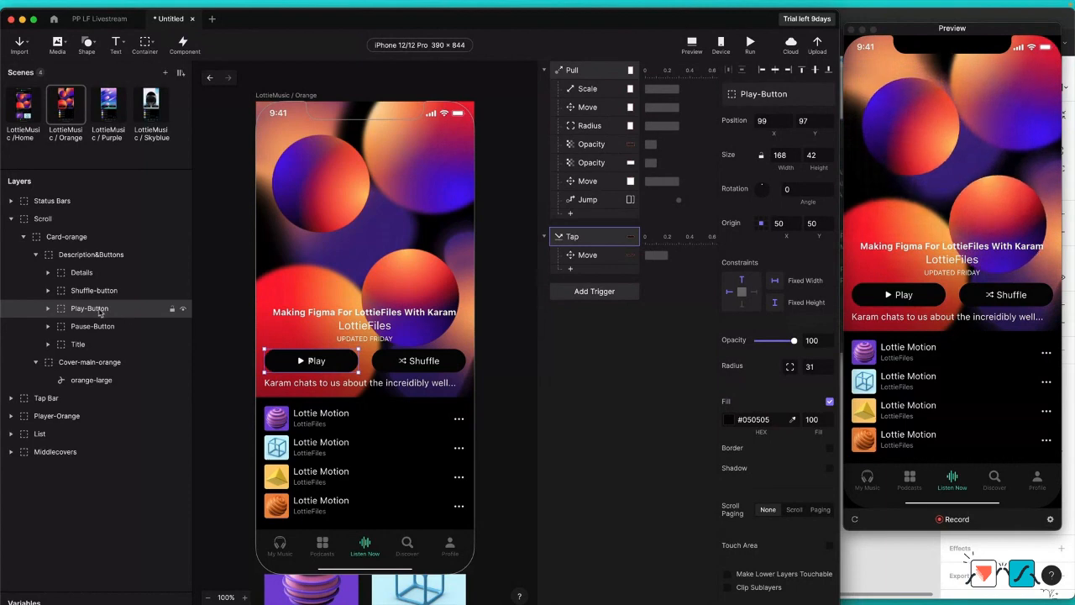
left_click(571, 269)
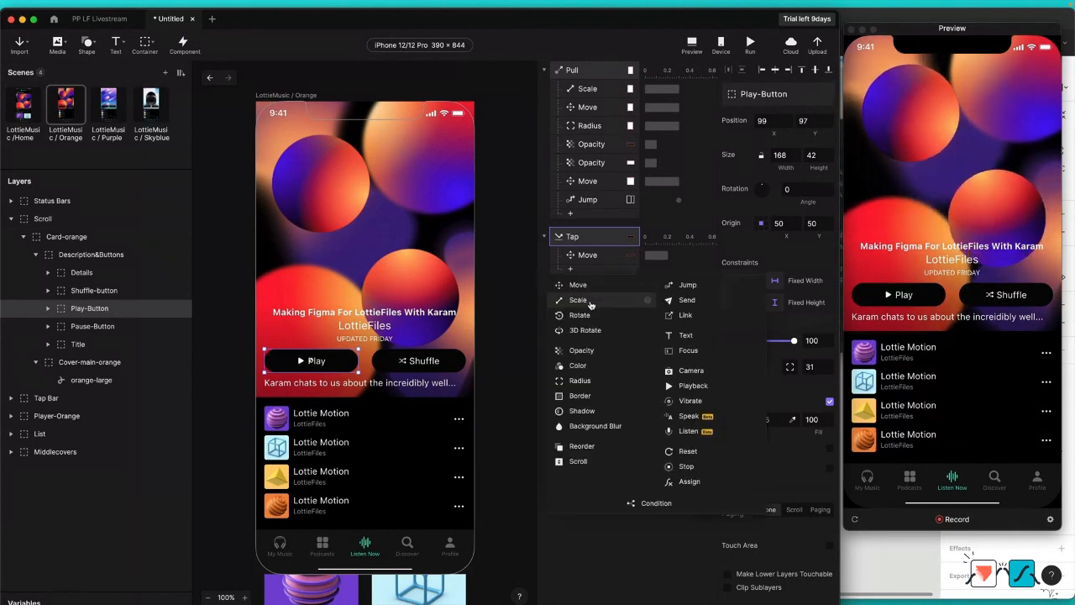
left_click(591, 302)
left_click(775, 169)
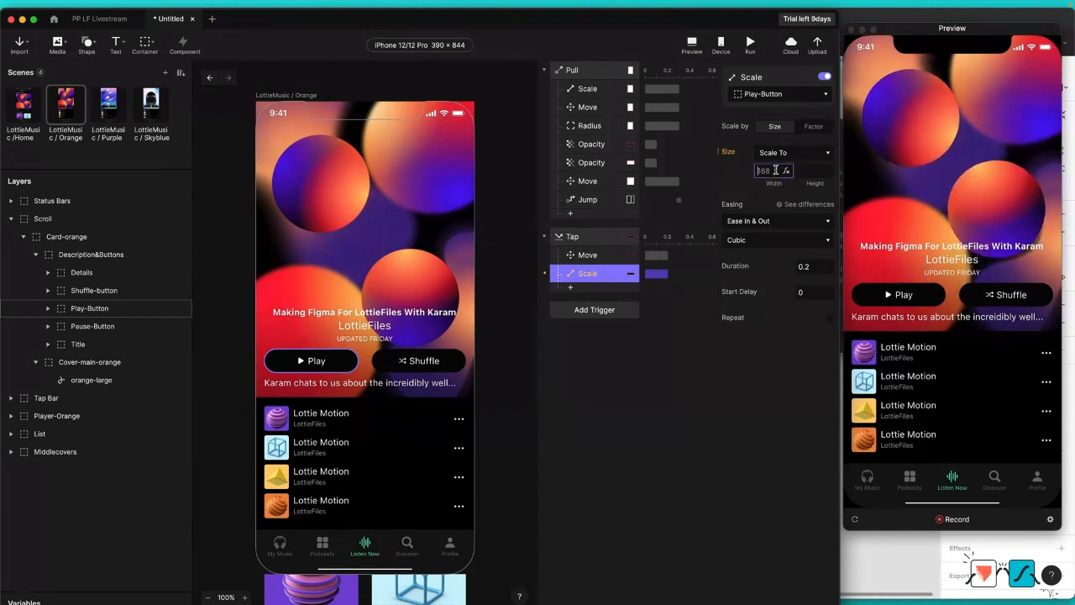
type("95")
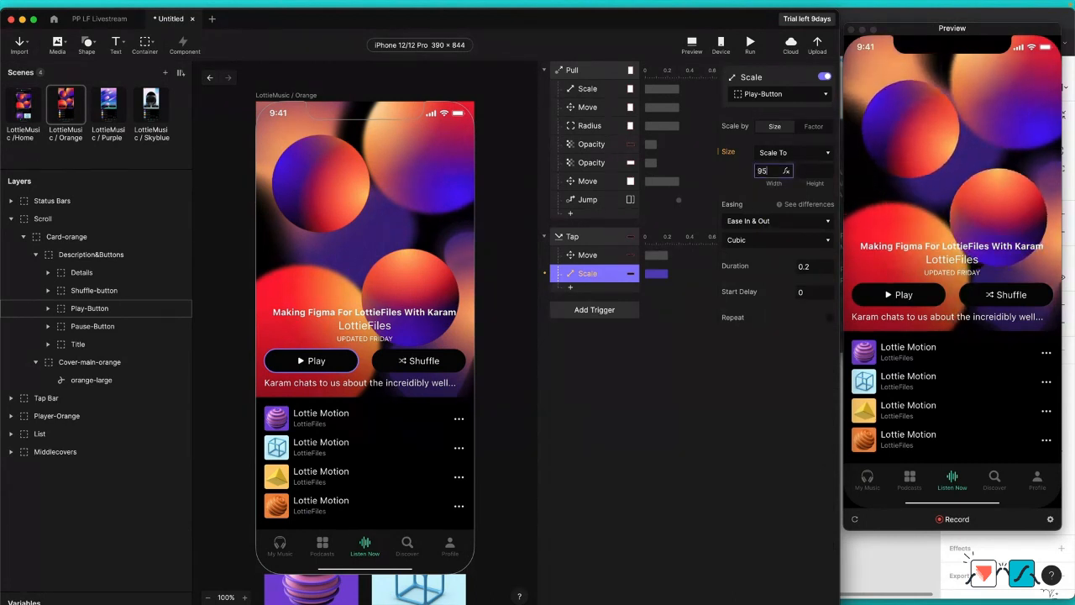
key("Tab")
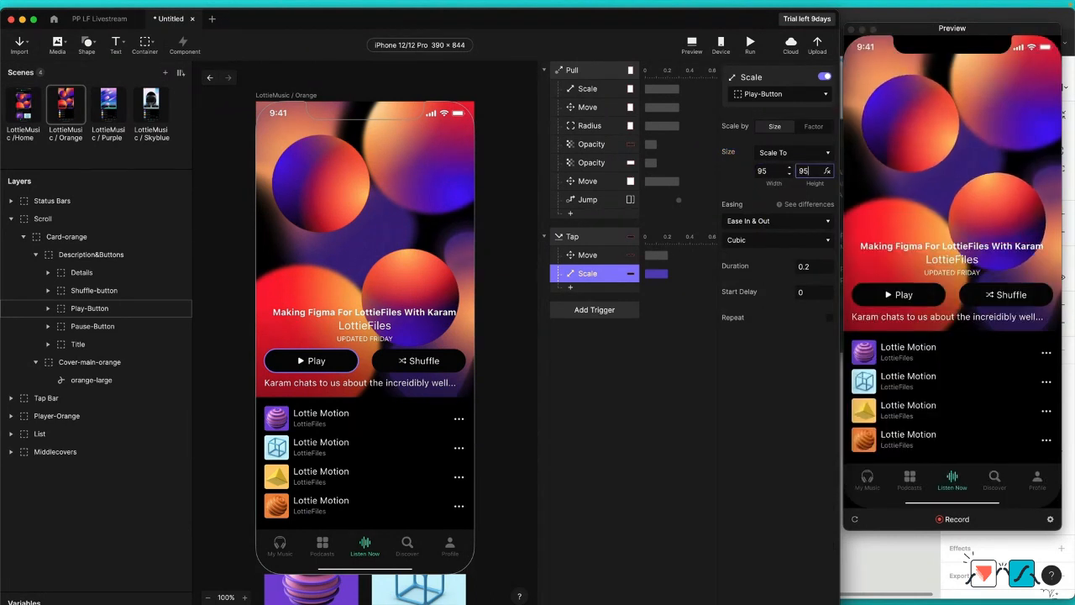
Step: Set the Play-Button's Scale response to scale by factor to 95% in X and Y, and test the Play button in the preview
left_click(805, 127)
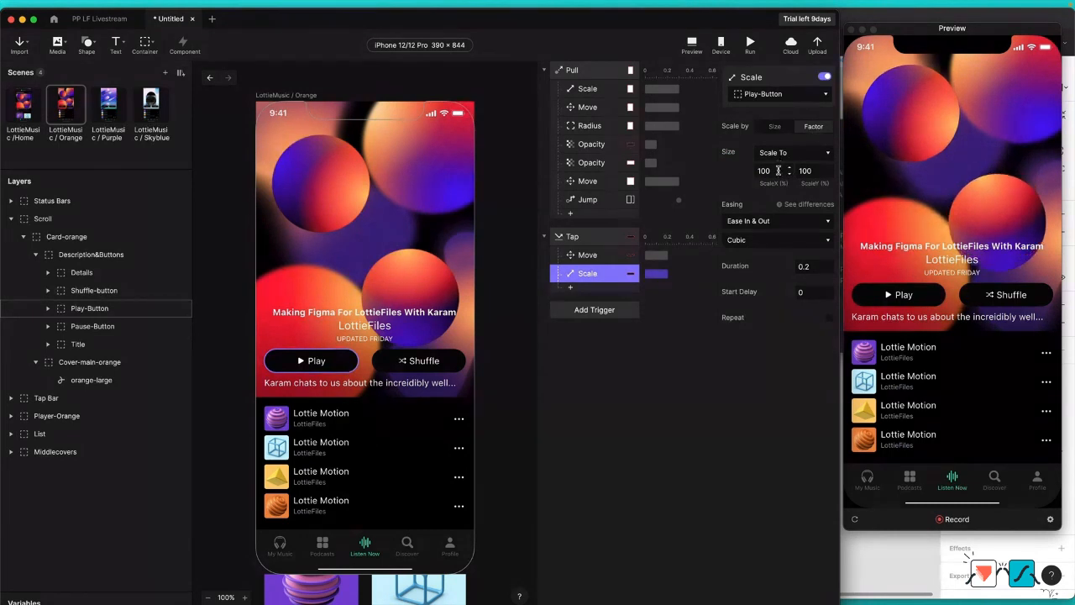
left_click_drag(774, 171, 734, 171)
type("95")
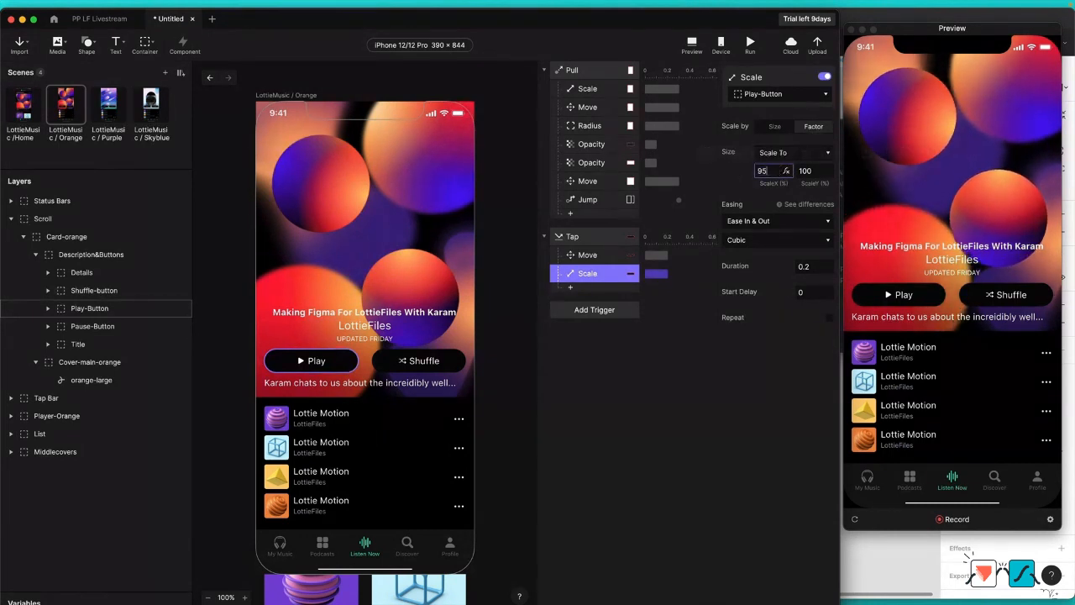
double_click(819, 171)
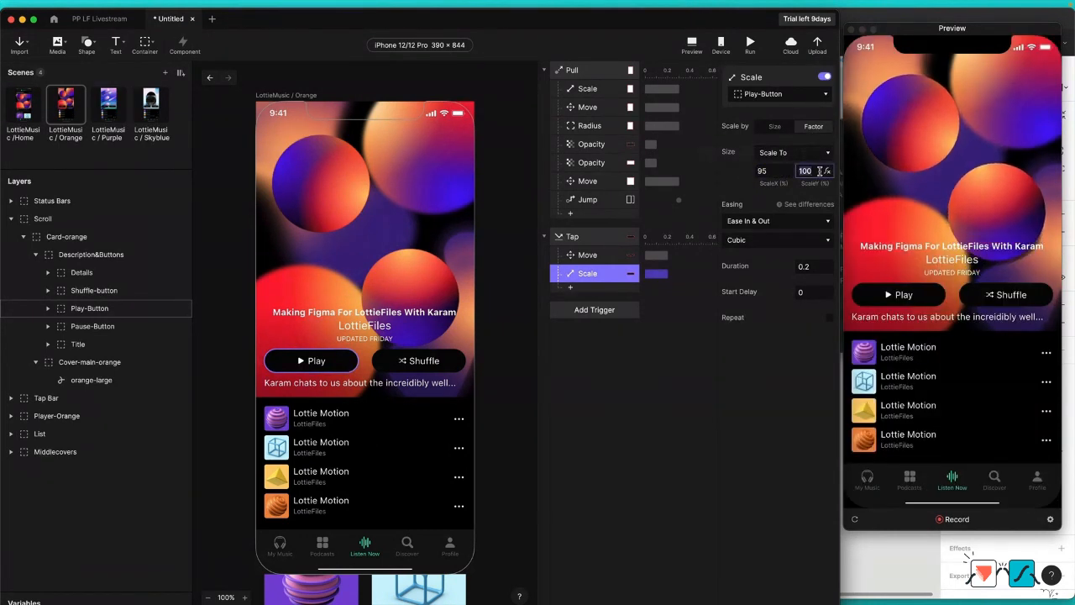
type("95")
key("Return")
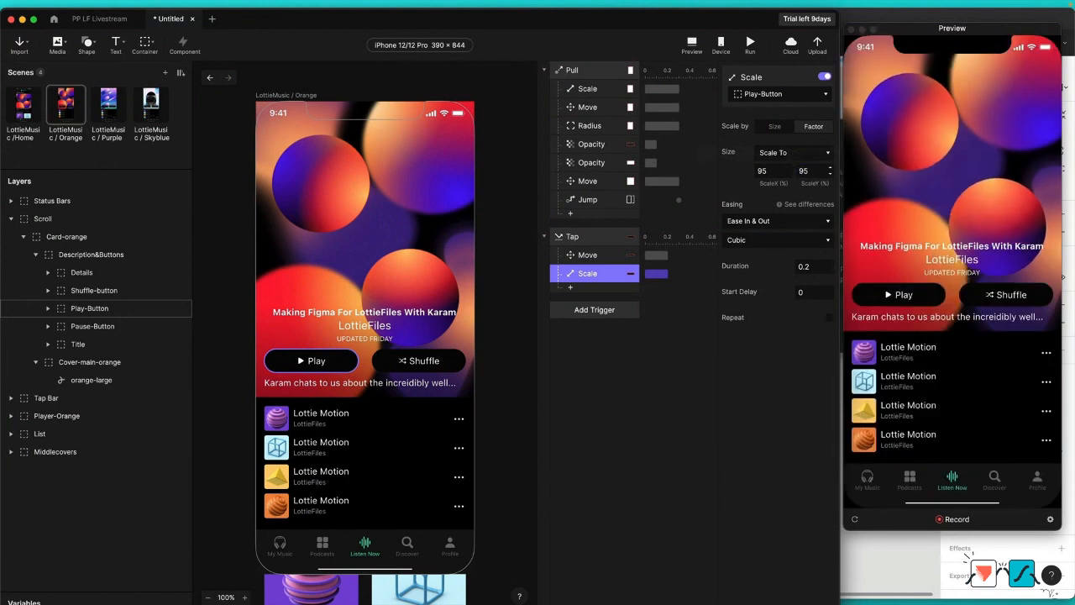
left_click(922, 294)
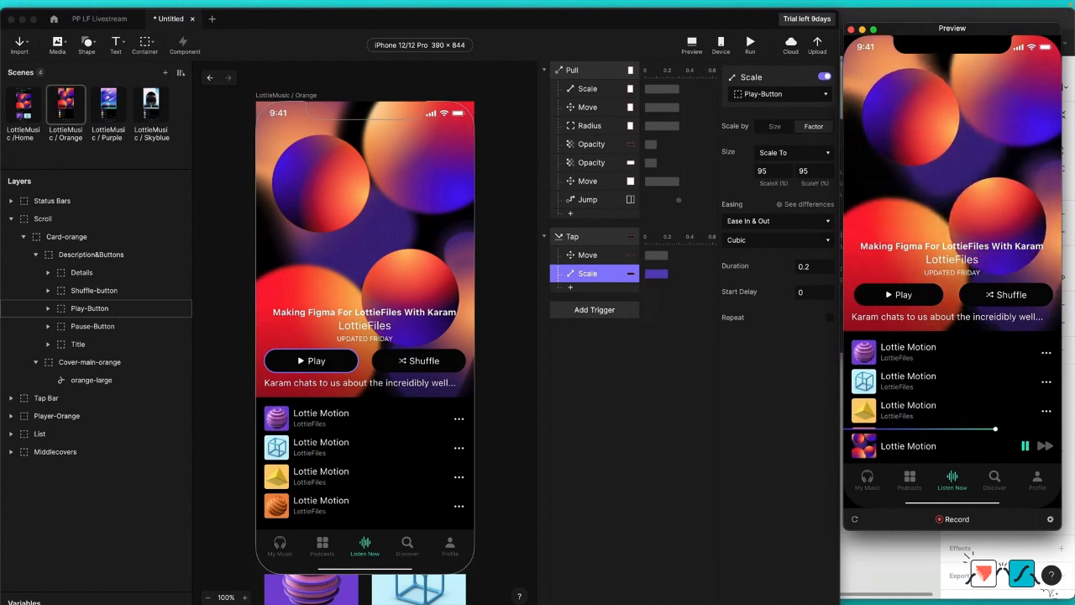
Step: Add an Opacity response for the Pause-Button layer to the Tap trigger, with opacity 100
left_click(571, 286)
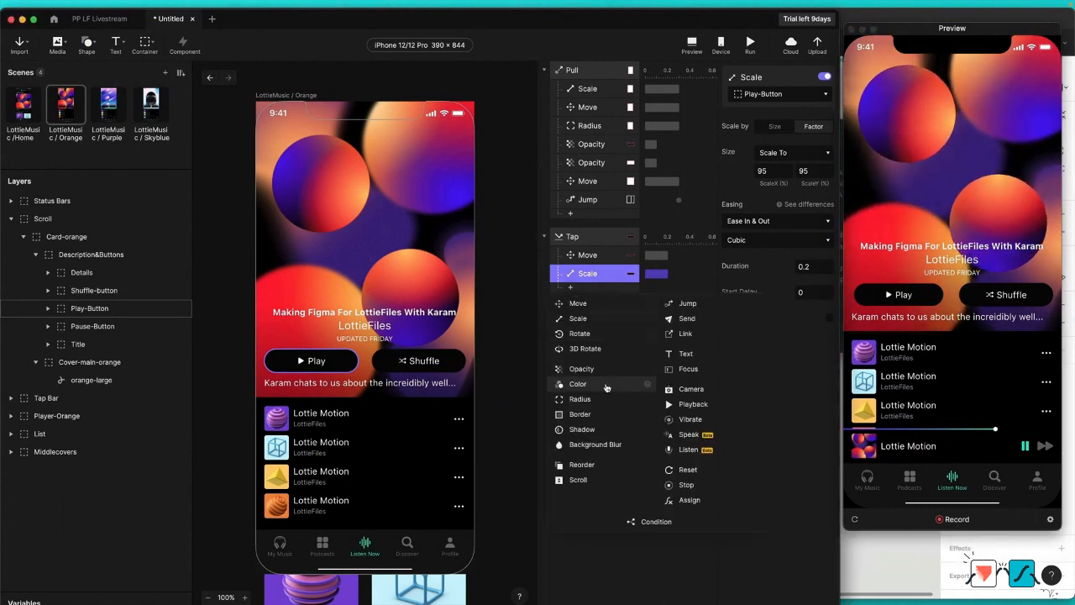
left_click(92, 326)
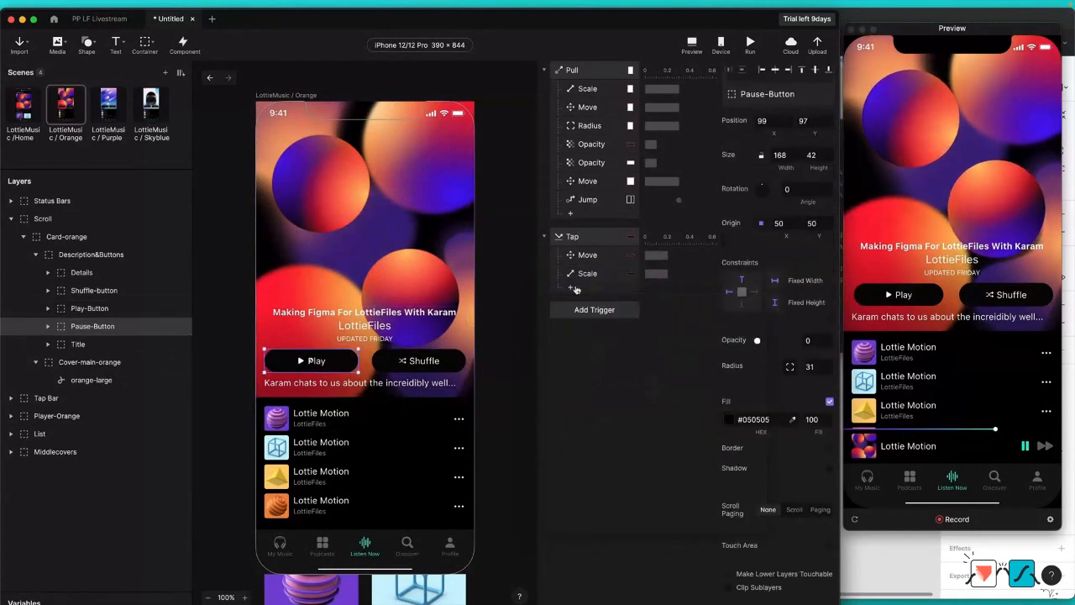
left_click(576, 289)
left_click(592, 382)
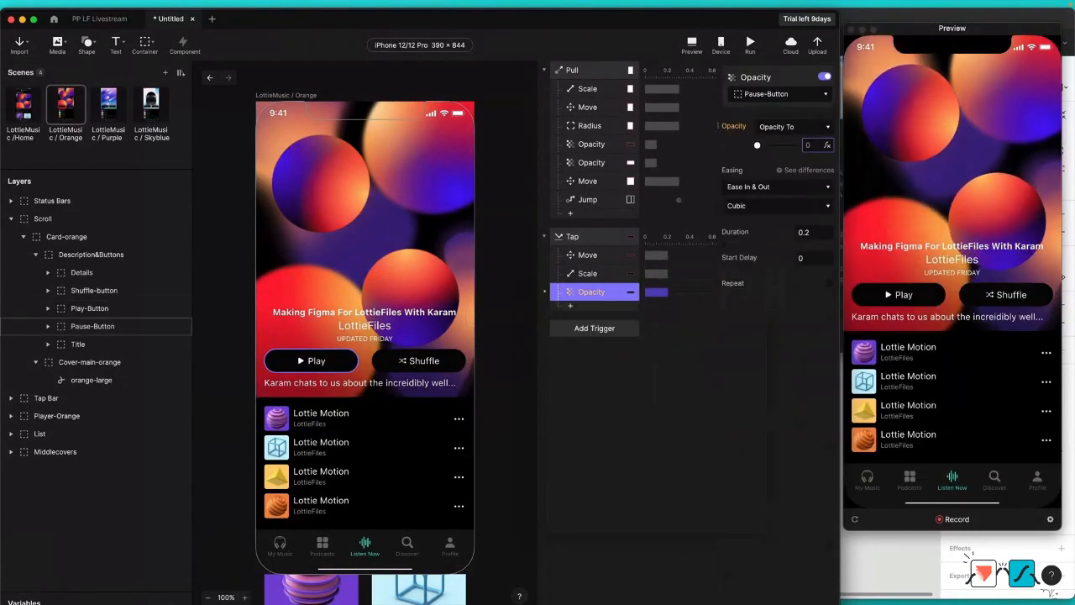
type("100")
key("Return")
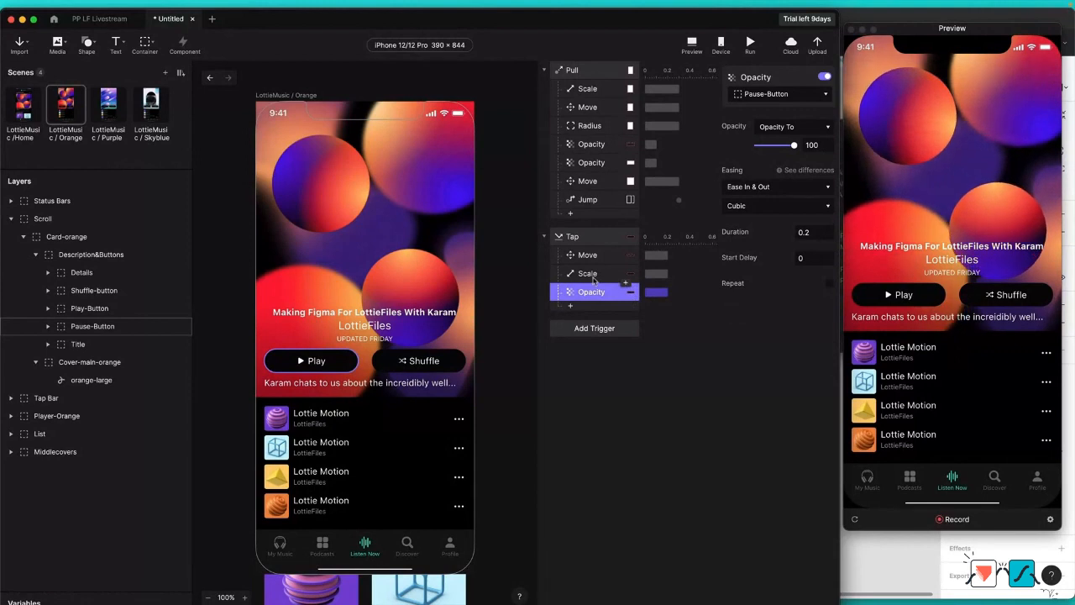
Step: Add an Opacity response for the Play-Button layer to the Tap trigger, with opacity 0, and test the Play button in the preview
left_click(117, 310)
left_click(571, 307)
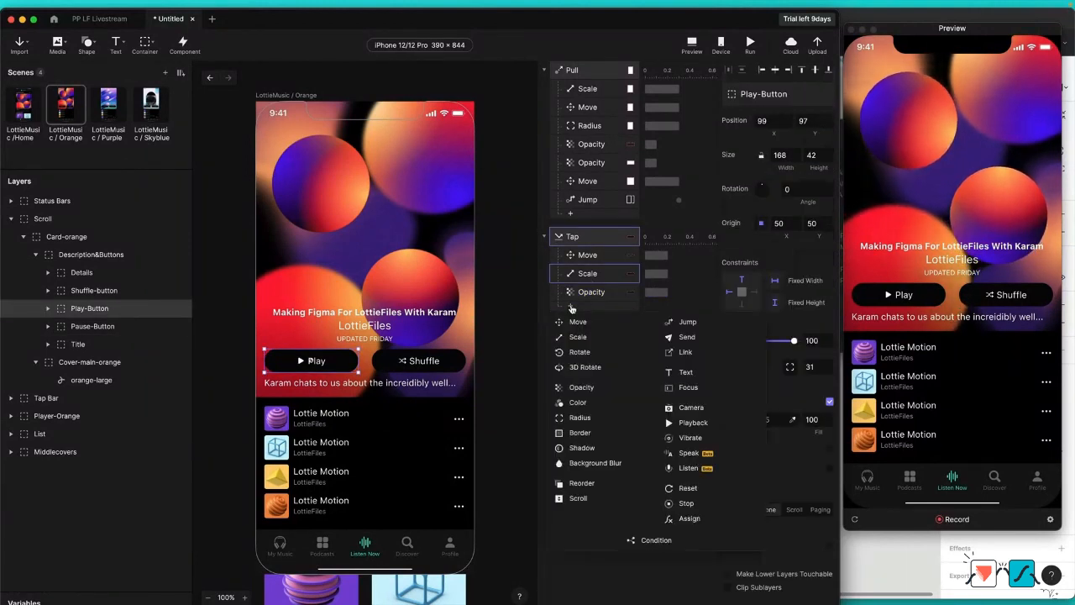
left_click(613, 389)
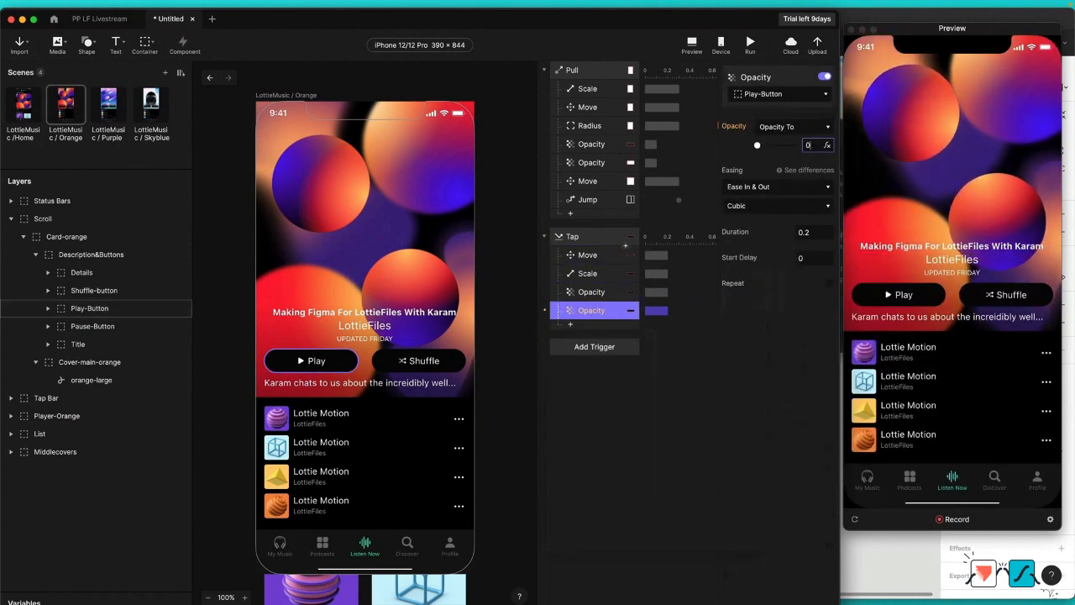
key("Return")
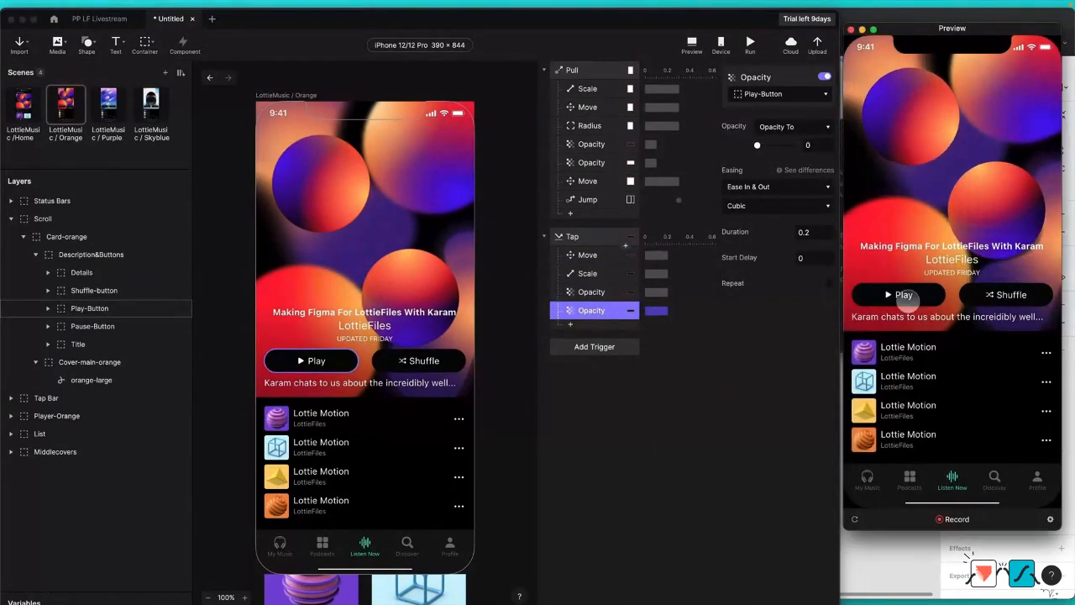
left_click(902, 295)
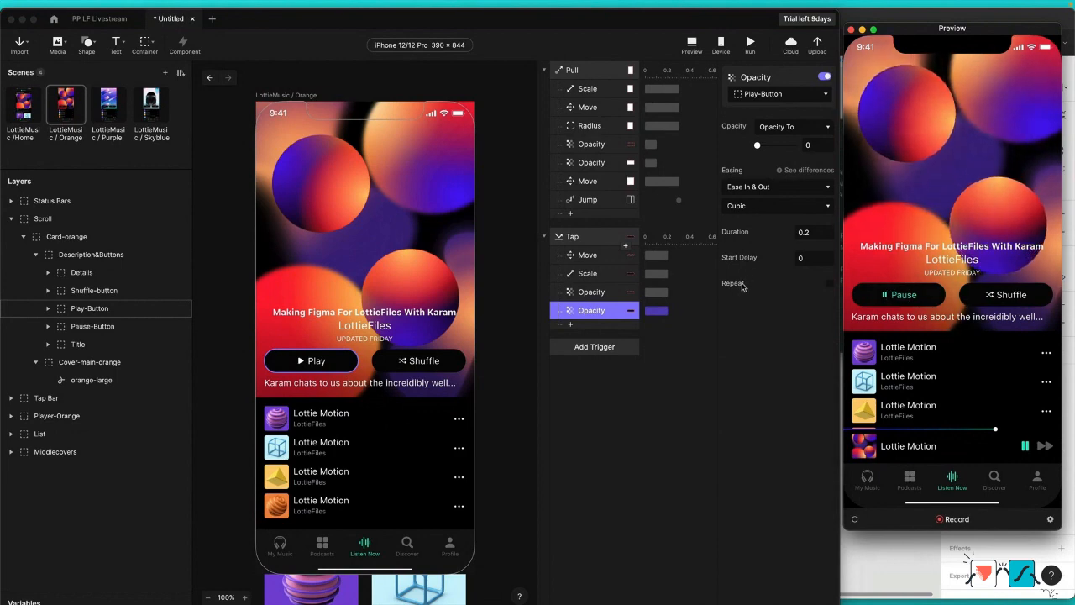
Step: Import the LottieFiles Podcast Ep #1 MP3 from the PP LF Livestream Assets folder into the Orange scene and place it at X 0, Y 0
key("ctrl+Up")
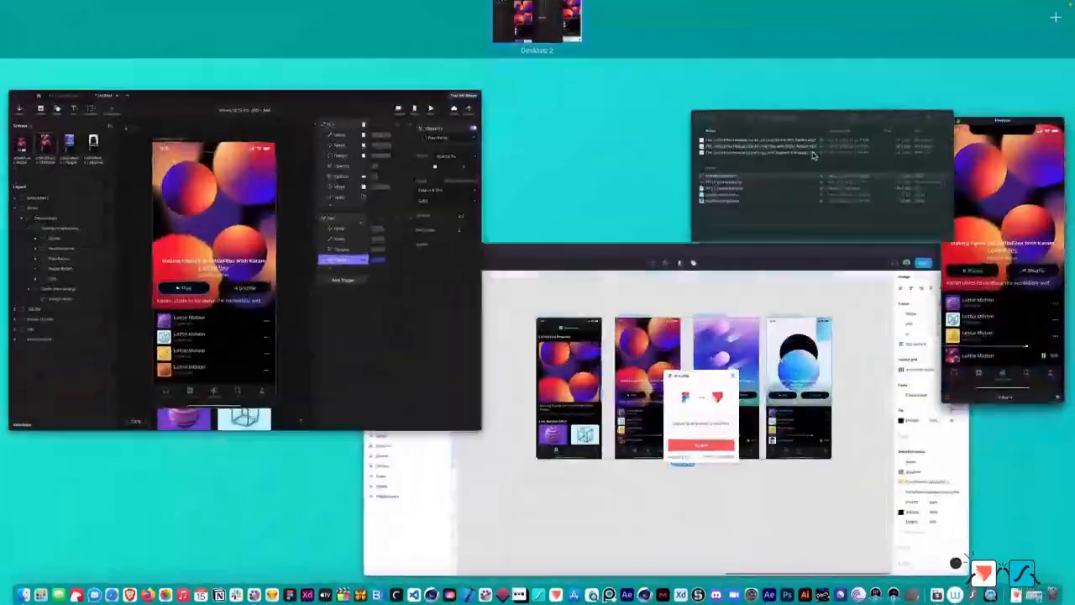
left_click(813, 155)
left_click_drag(664, 172, 406, 183)
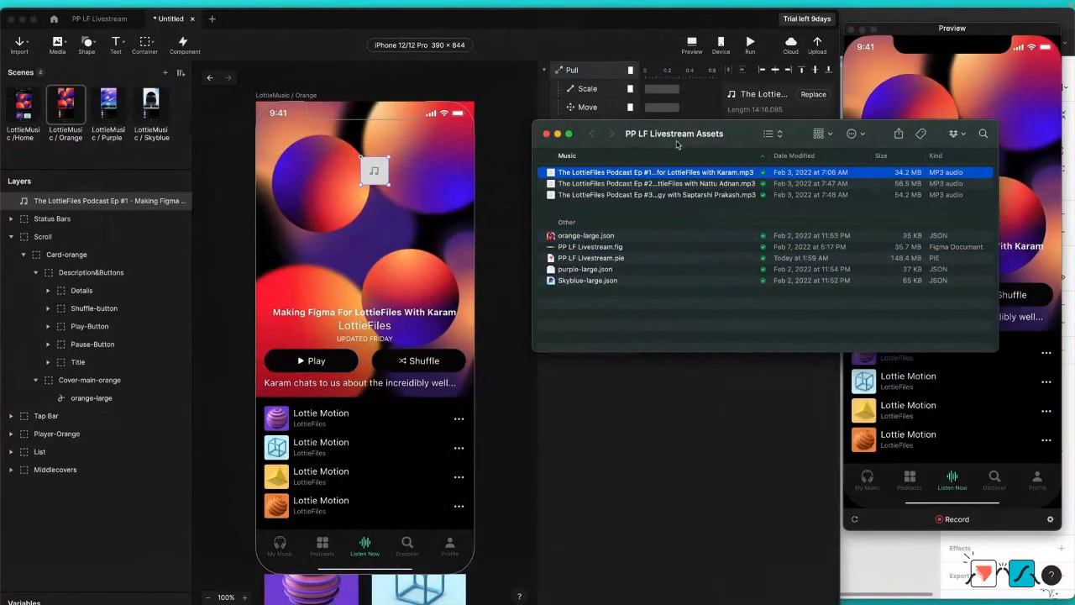
key("super+w")
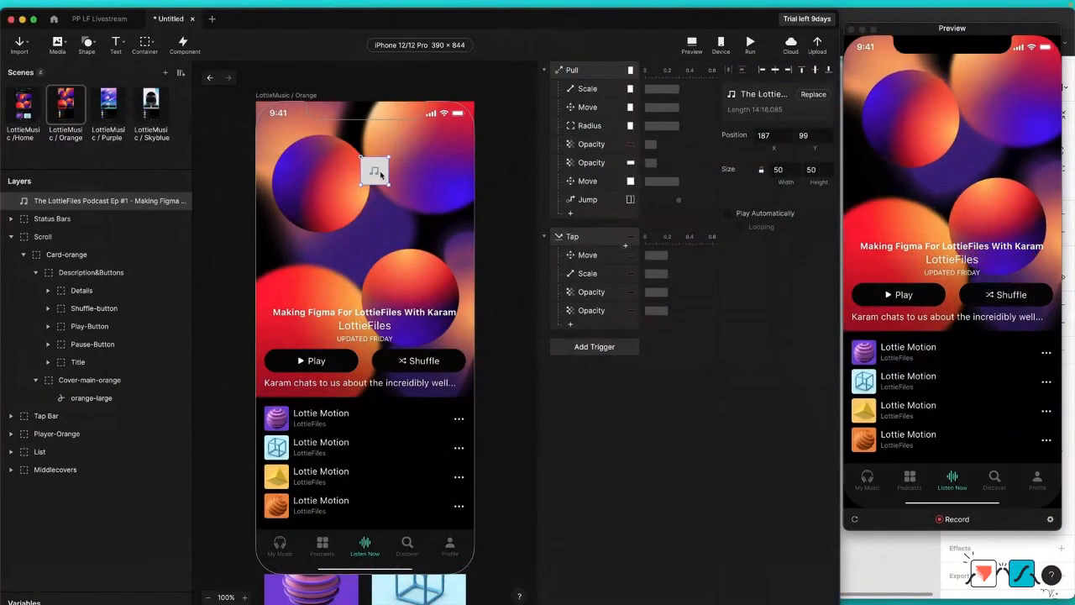
left_click_drag(380, 170, 277, 120)
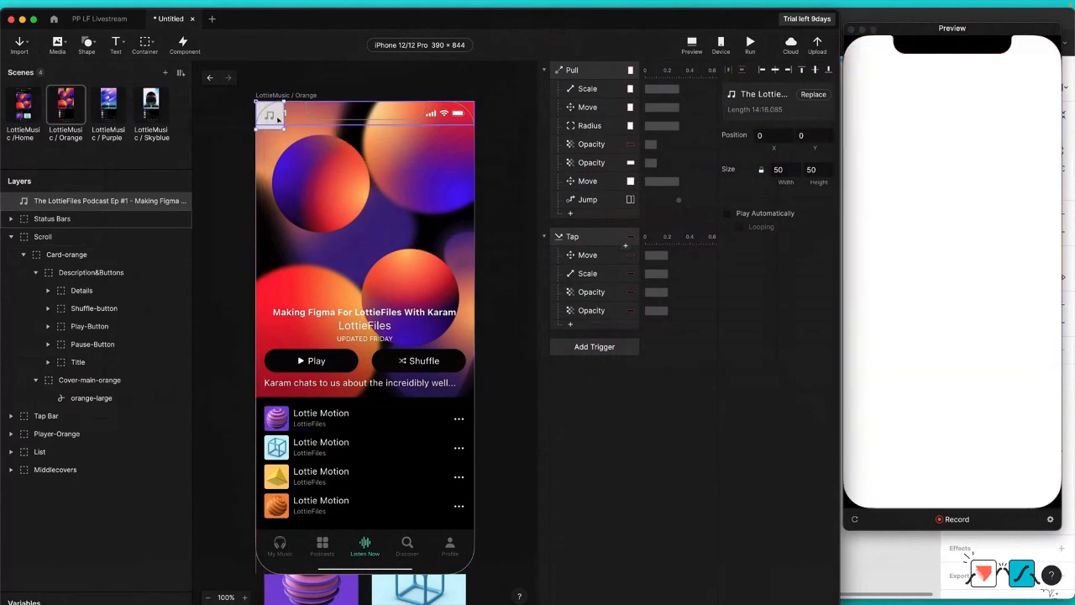
Step: Add a Playback response with the Play action for the podcast audio to the Tap trigger, test it in the preview and reset the preview
left_click(571, 325)
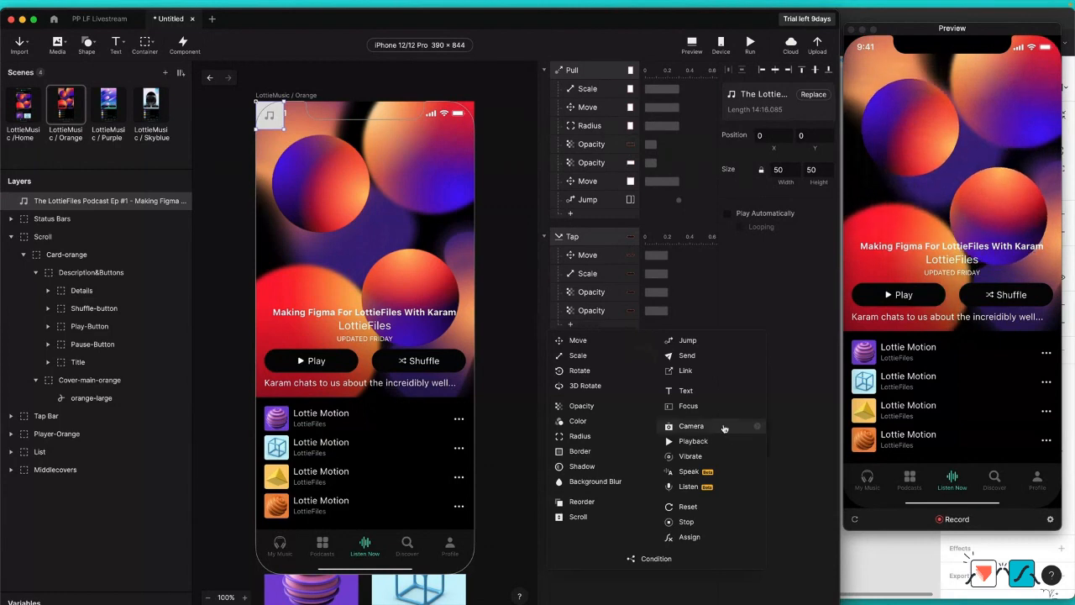
left_click(693, 441)
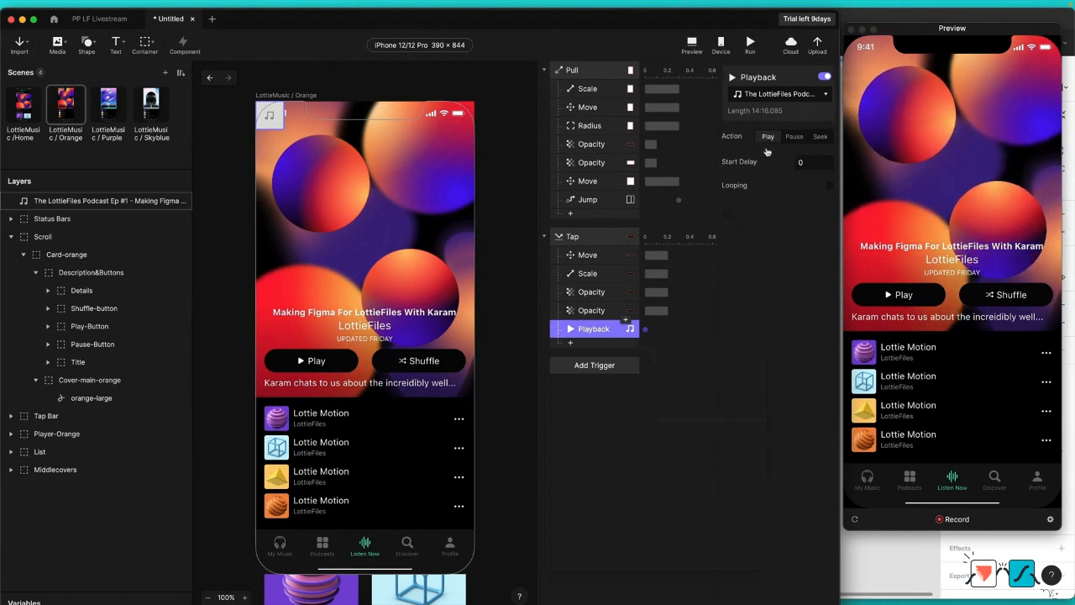
left_click(914, 296)
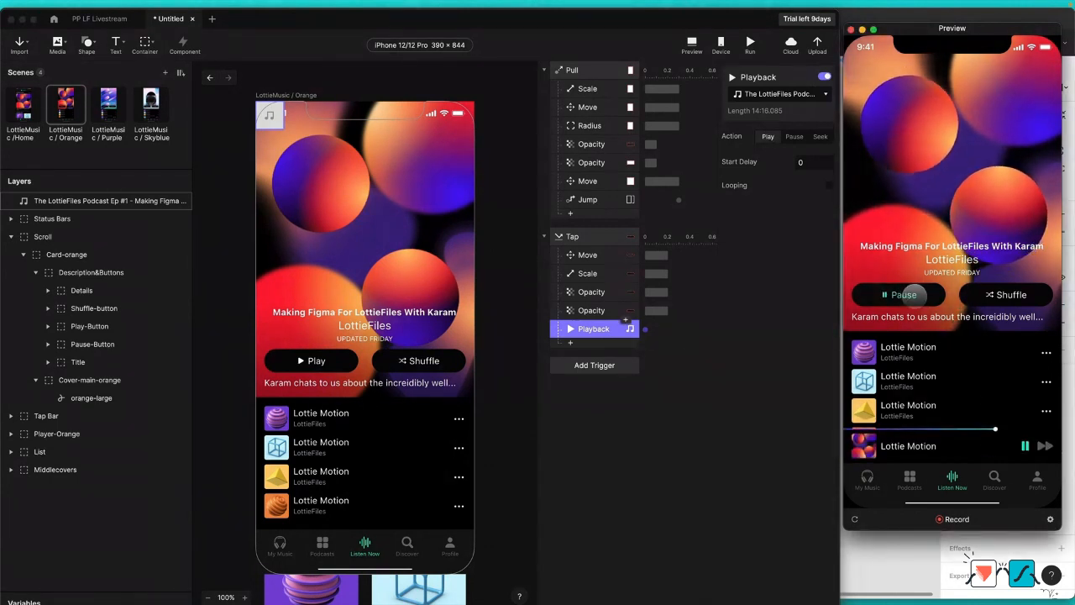
left_click(856, 522)
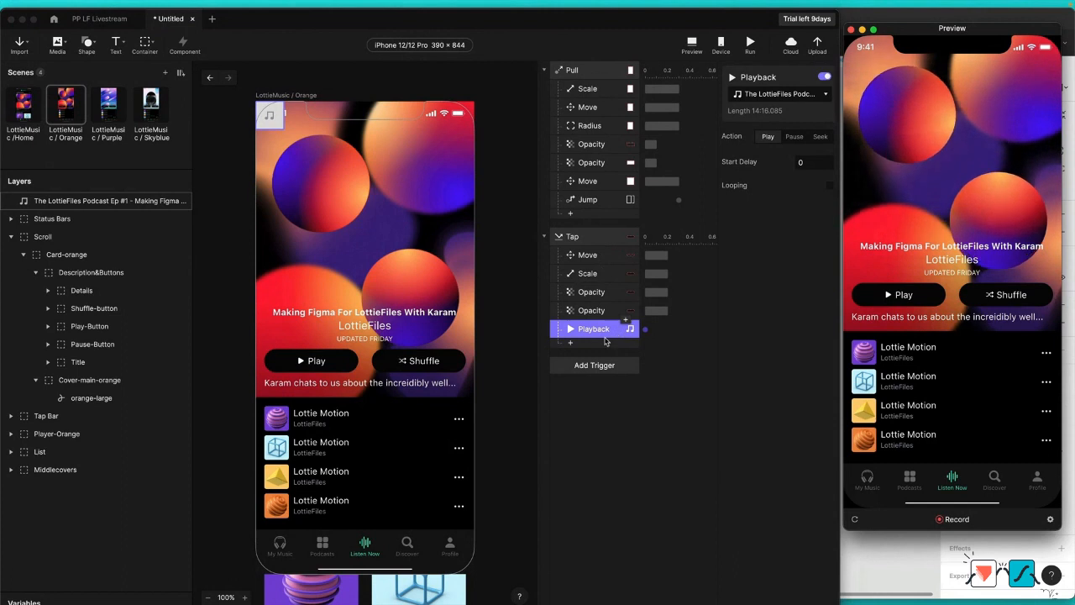
Step: Set the duration of the Tap trigger's Move and Scale responses to 0.3
left_click(592, 256)
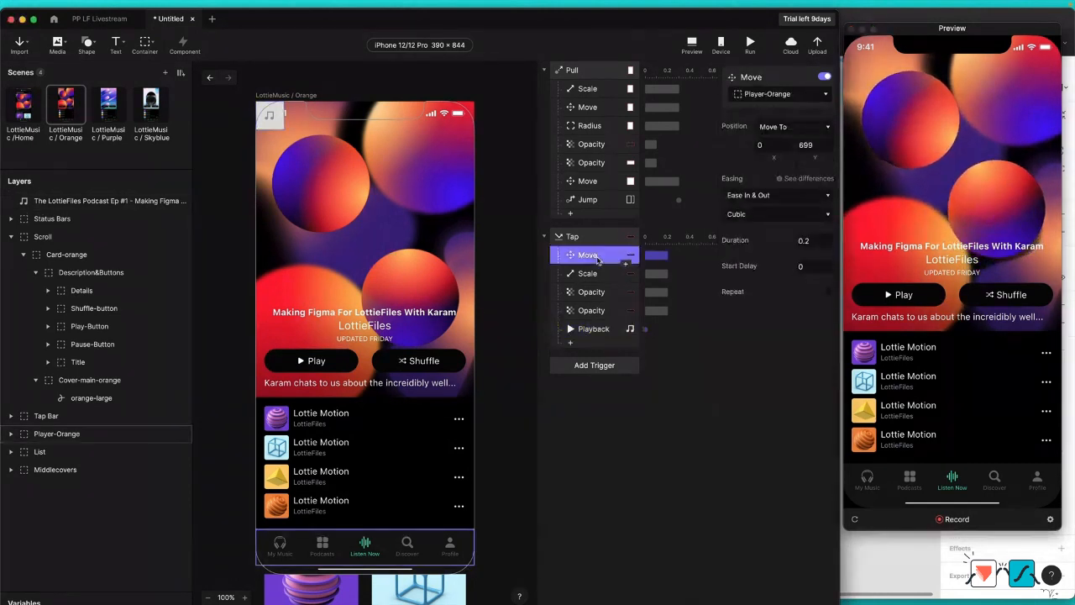
left_click(594, 311, "shift")
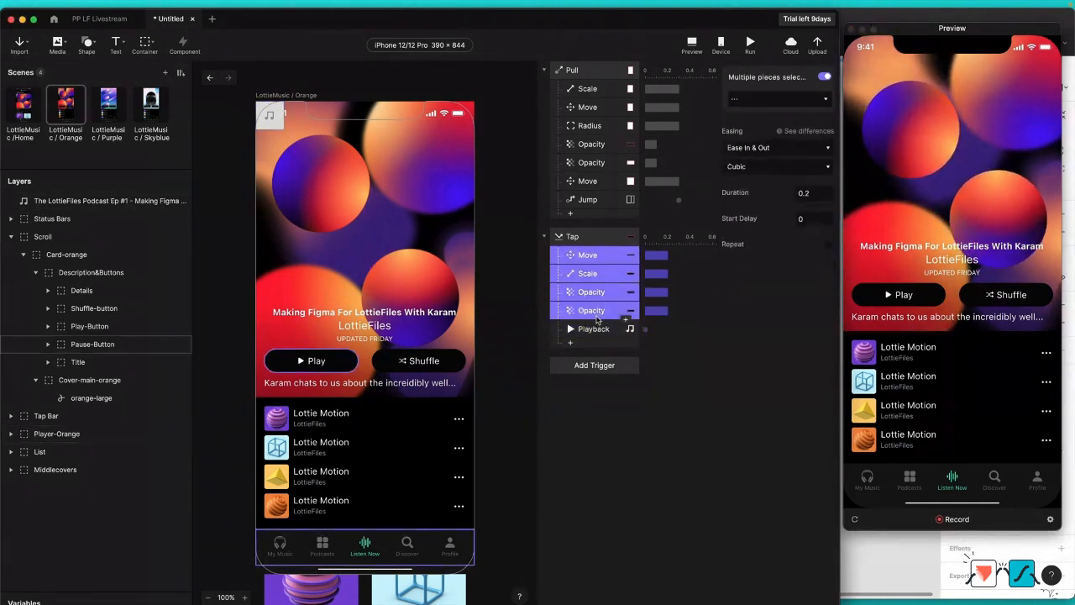
left_click(594, 291, "super")
left_click(593, 311, "super")
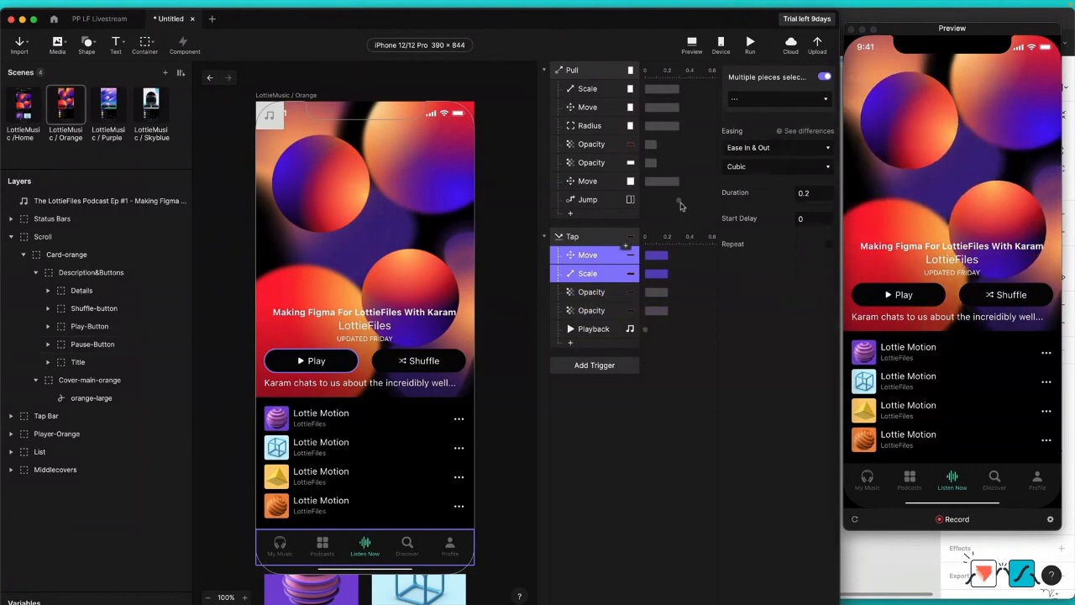
left_click(817, 193)
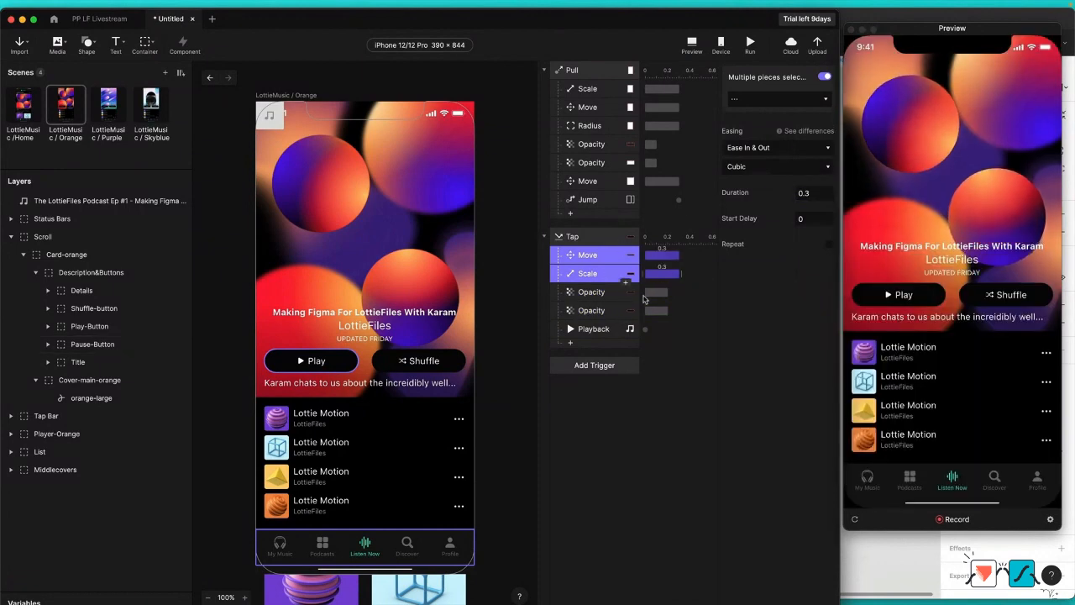
Step: Set the duration of both Opacity responses under the Tap trigger to 0.1
left_click(603, 292)
left_click(597, 311, "shift")
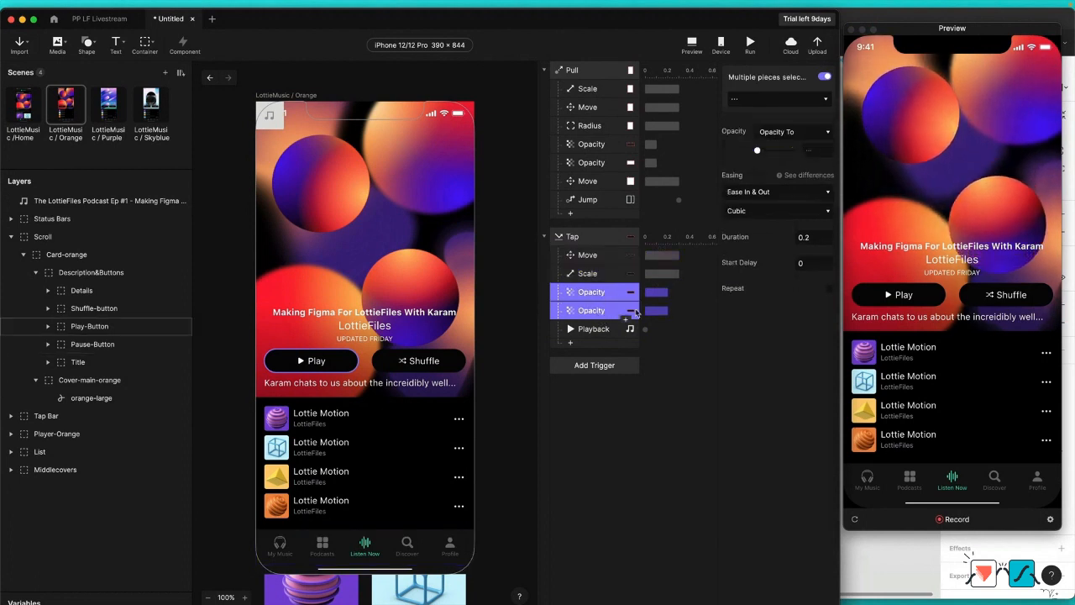
left_click(816, 238)
key("BackSpace")
type("1")
key("Return")
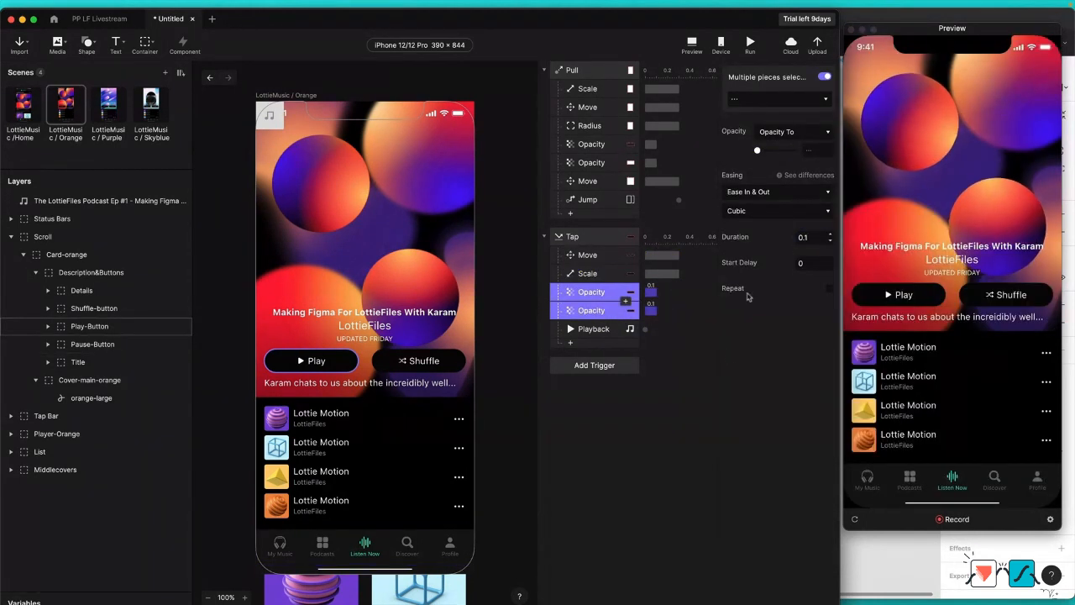
Step: Duplicate the Play-Button's Tap trigger with its responses and assign the copy to Pause-Button
left_click(654, 405)
right_click(587, 240)
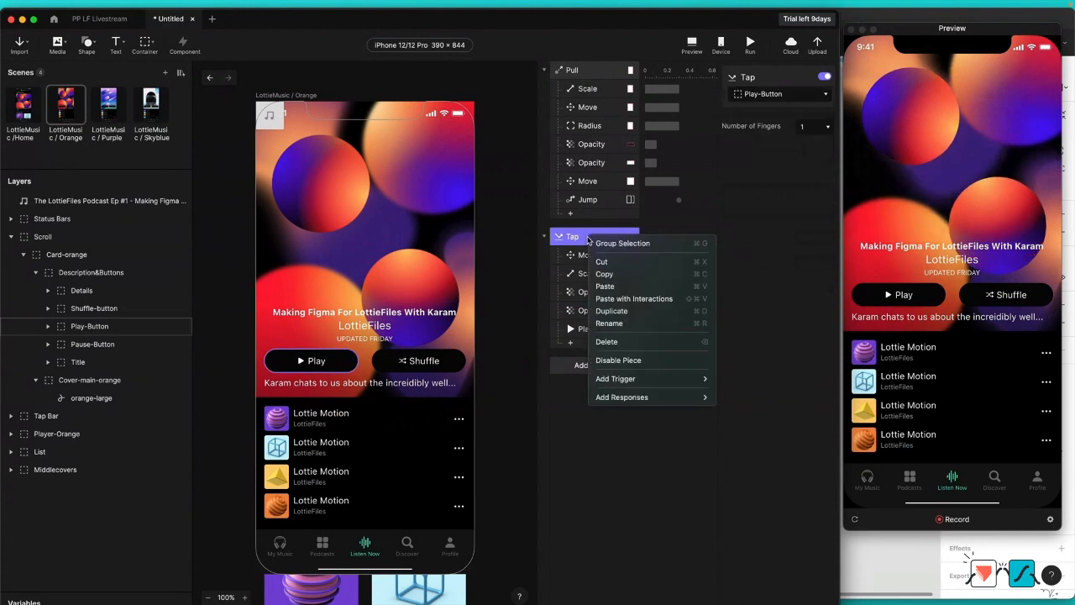
key("Escape")
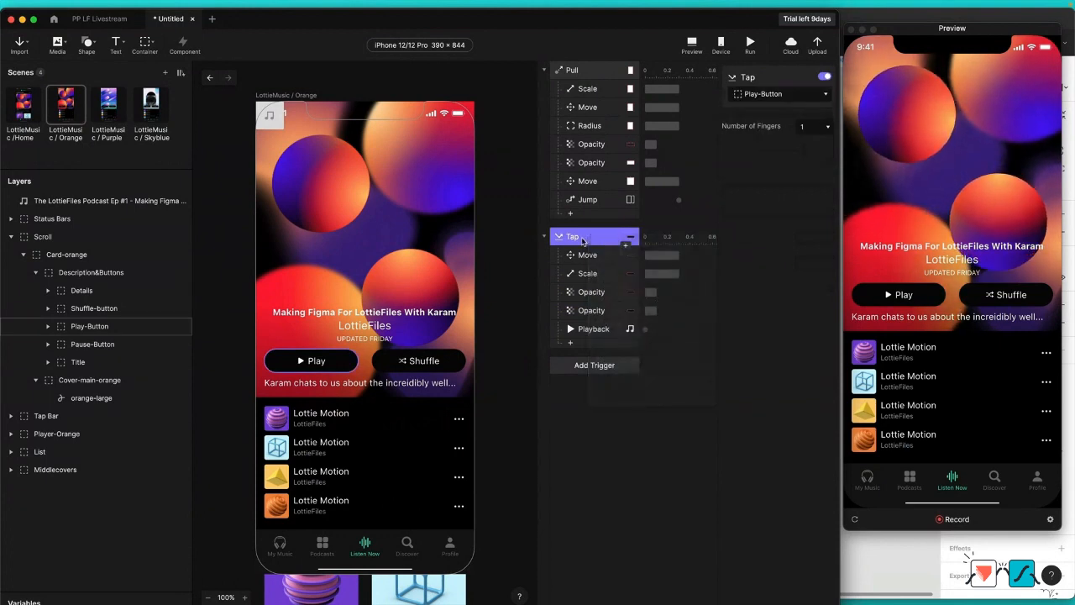
key("super+d")
scroll(621, 390, "down", 2)
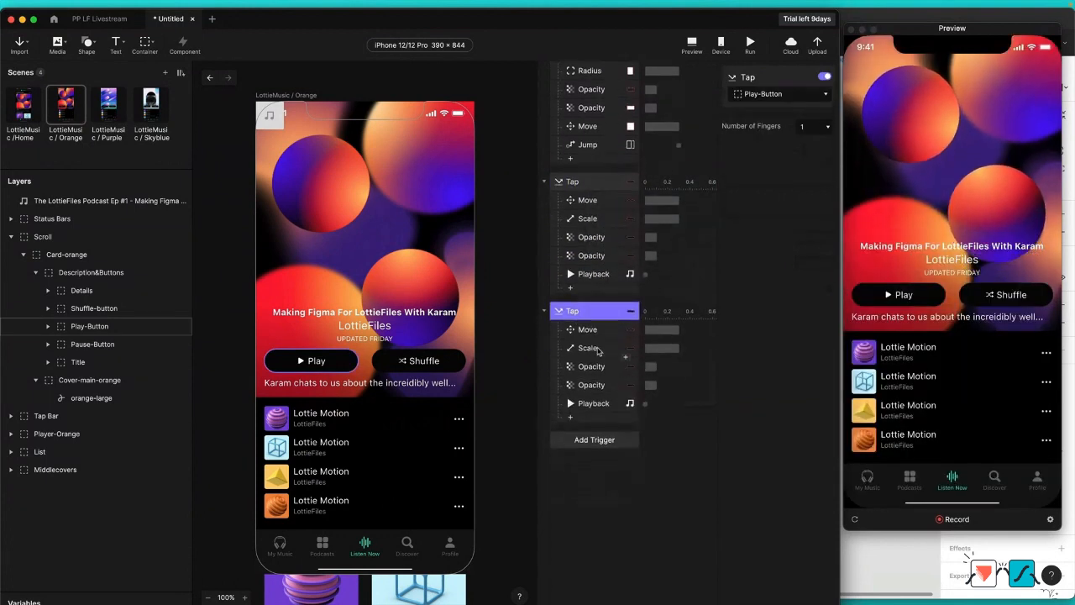
left_click(595, 333)
left_click(588, 314)
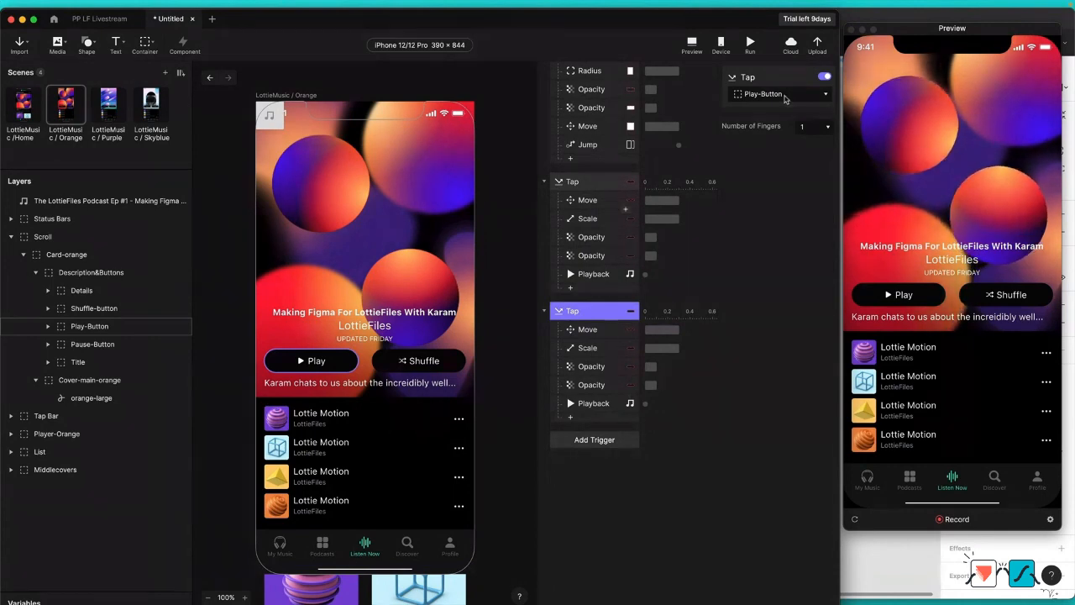
left_click(781, 95)
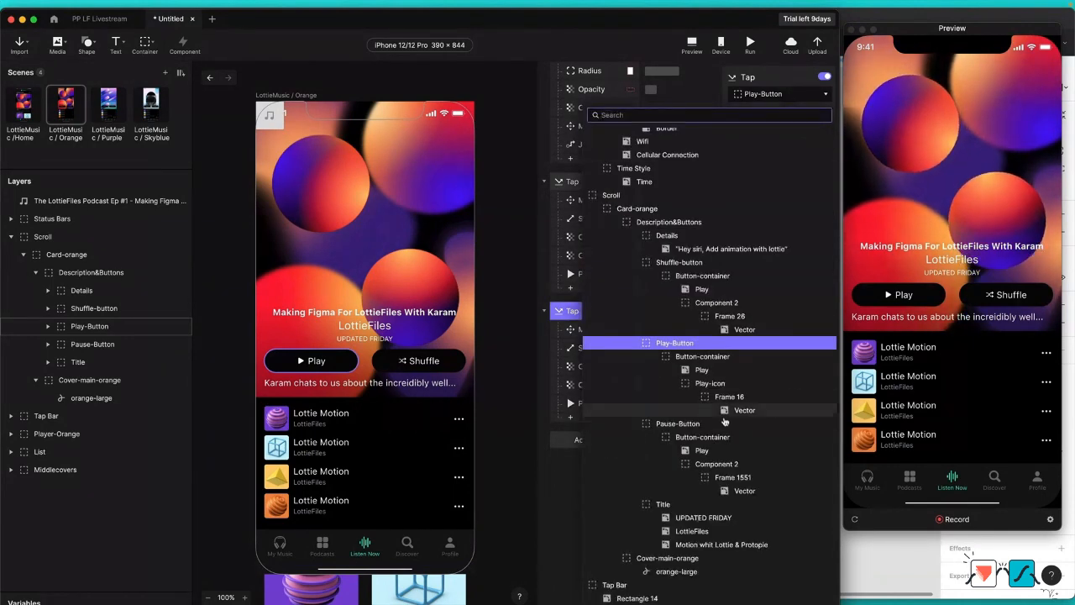
left_click(718, 427)
Step: Set the Player-Orange Move response under the Pause-Button Tap trigger to Y 764
left_click(590, 334)
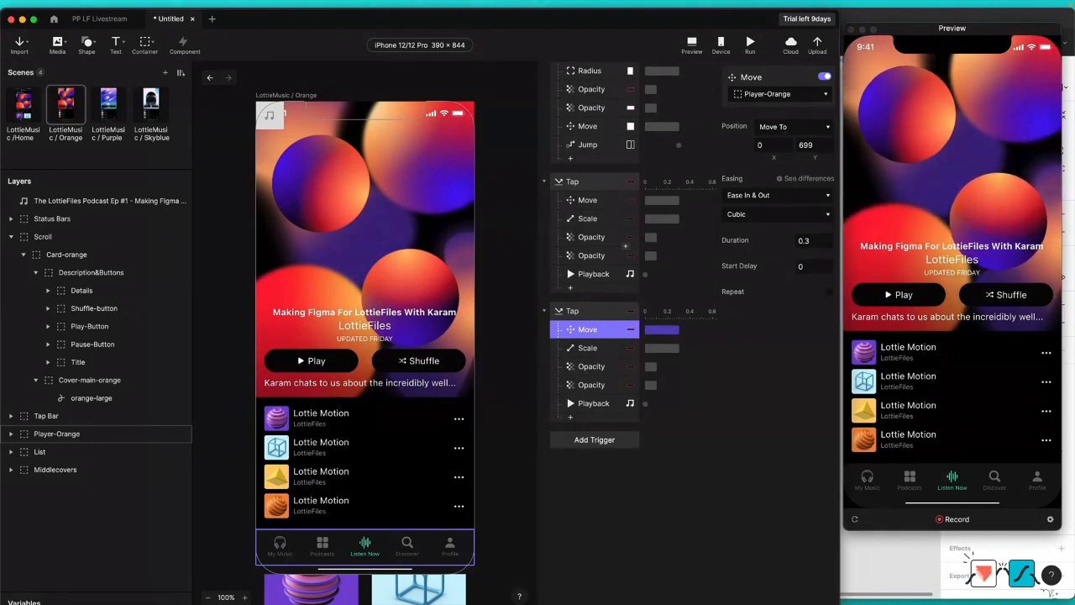
left_click(811, 145)
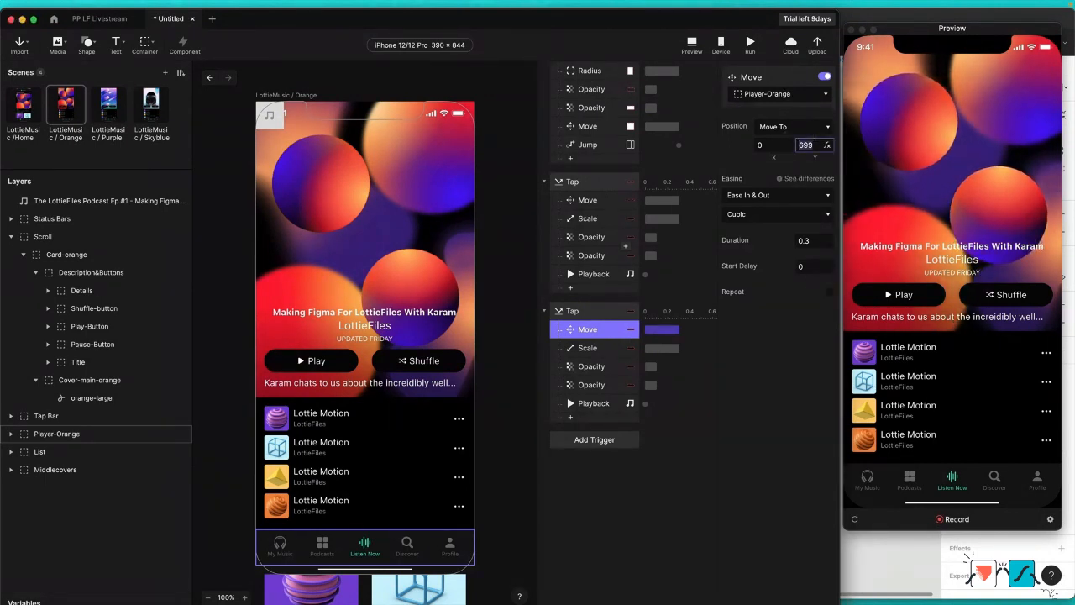
type("764")
key("Return")
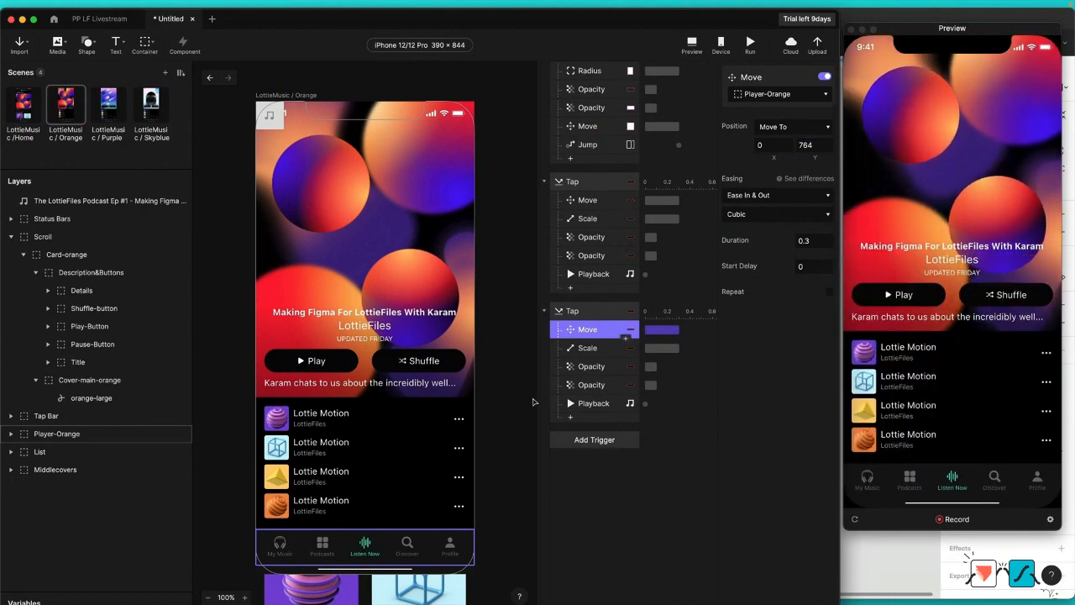
Step: Retarget the Scale response under the duplicated Tap trigger to Pause-Button
left_click(587, 348)
left_click(750, 95)
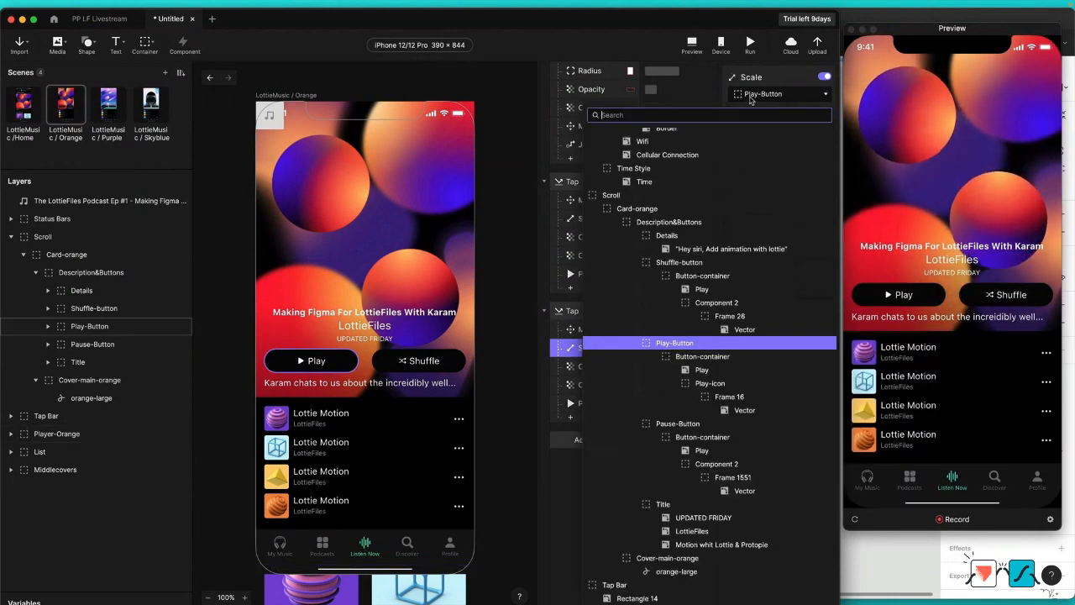
left_click(733, 423)
Step: Retarget the duplicated trigger's first Opacity response to Play-Button and its second Opacity response to Pause-Button
left_click(597, 366)
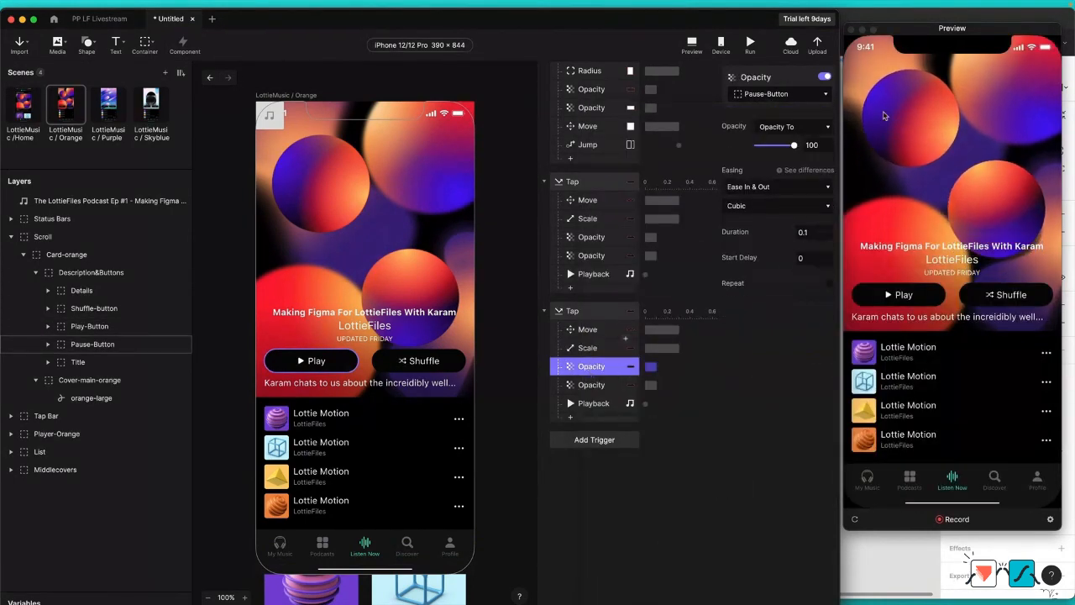
left_click(808, 94)
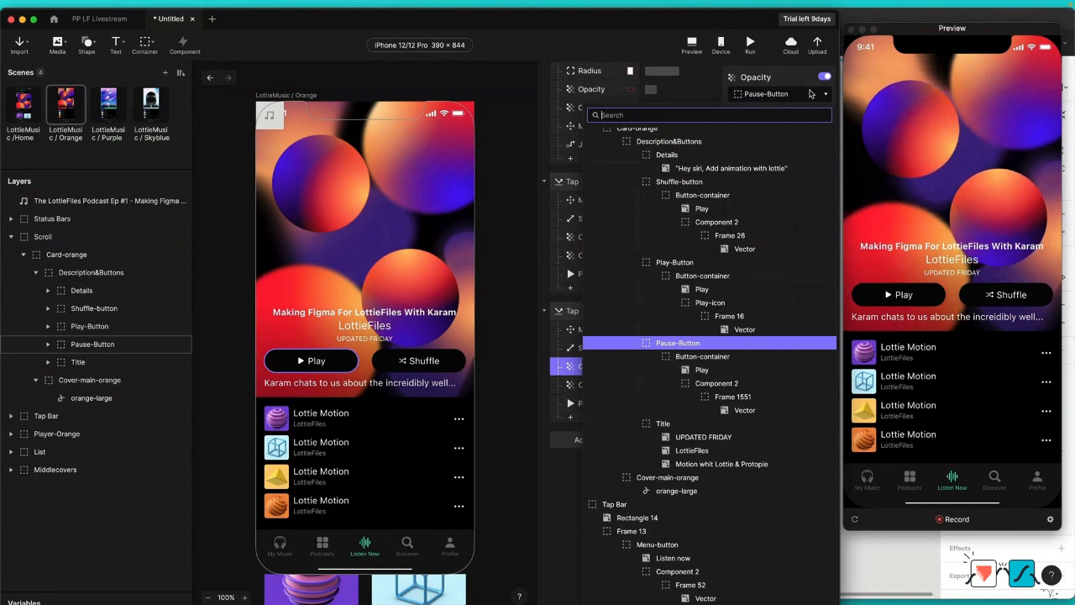
left_click(674, 262)
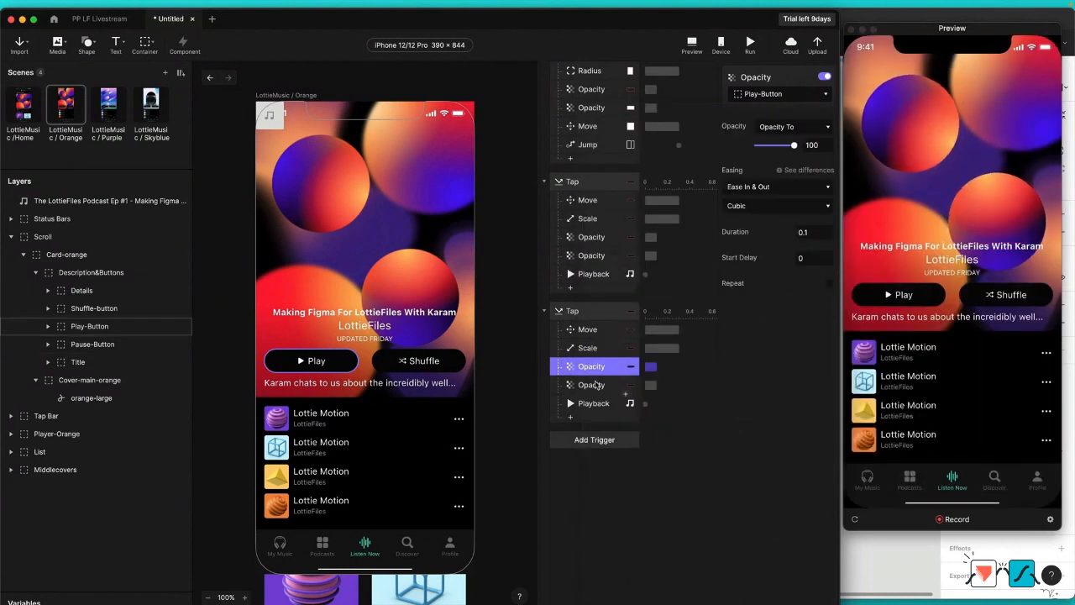
left_click(594, 385)
left_click(781, 94)
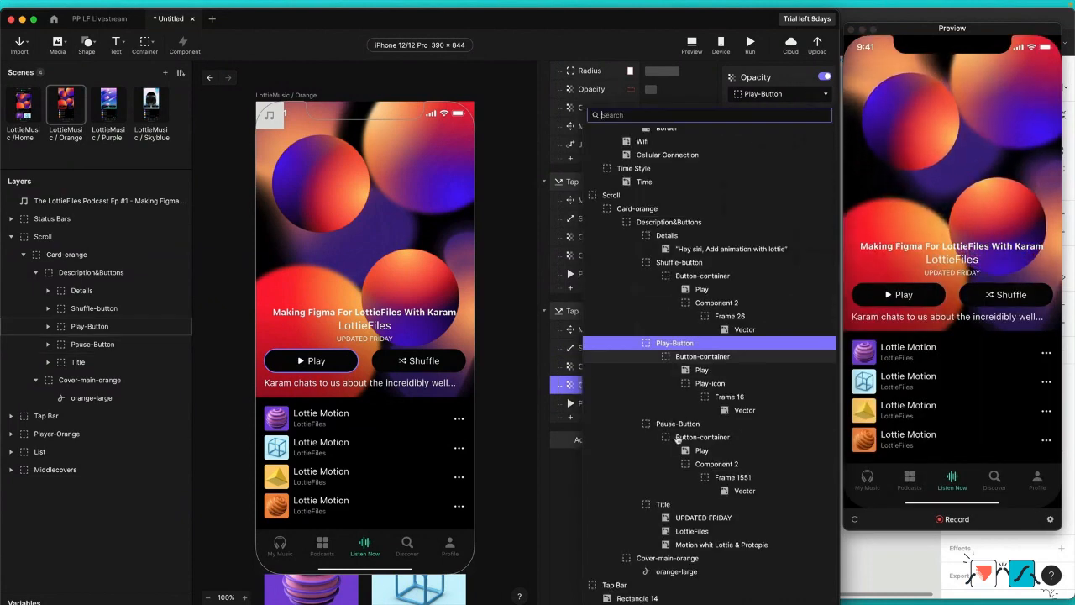
key("Escape")
Step: Set the duplicated trigger's podcast Playback action to Pause and test Play and Pause in the preview
left_click(595, 403)
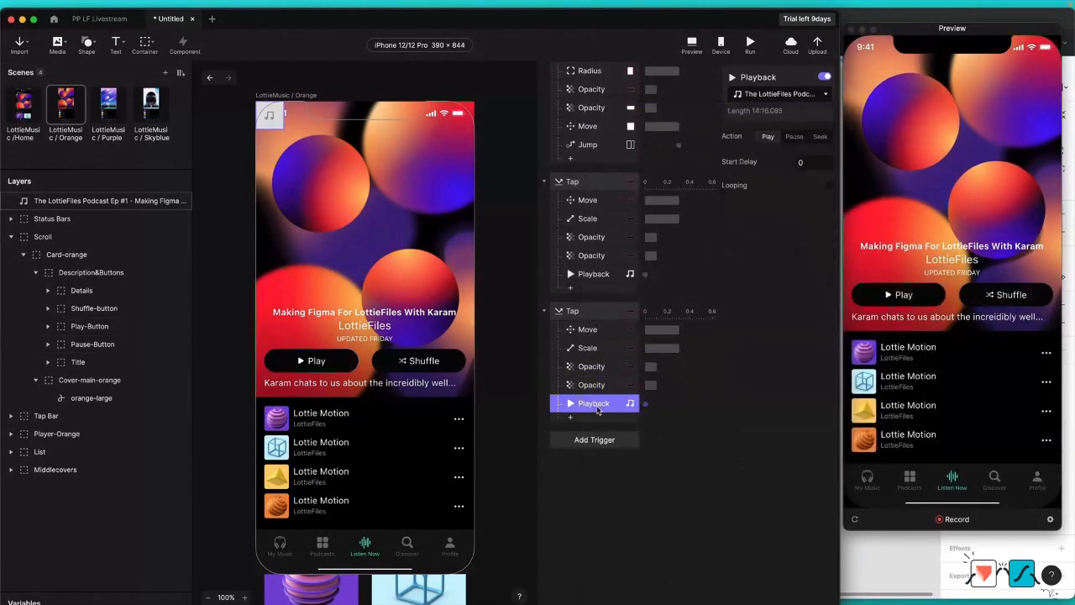
left_click(795, 137)
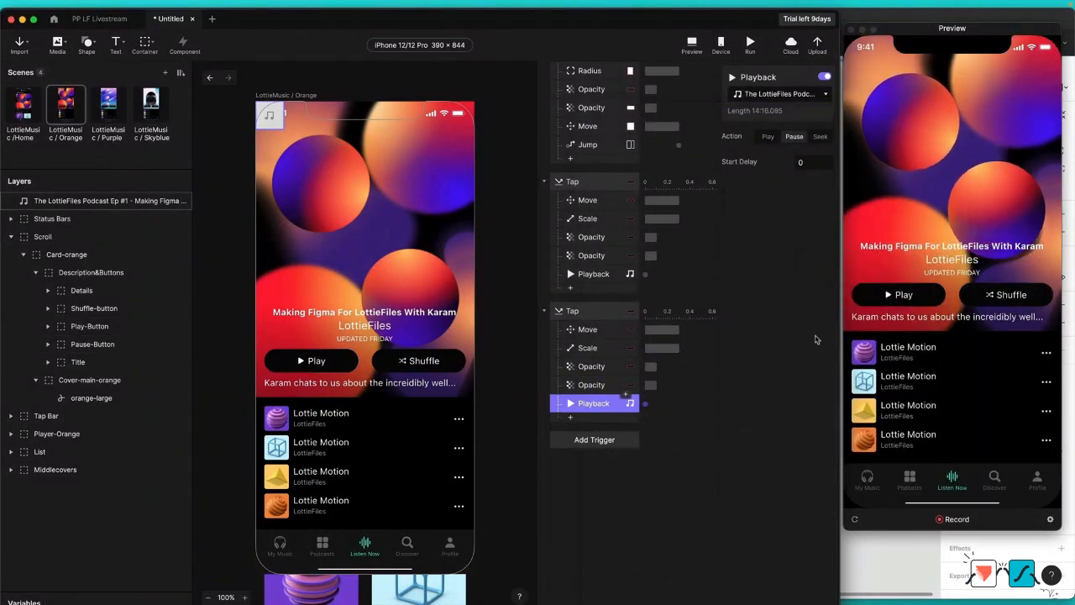
left_click(914, 293)
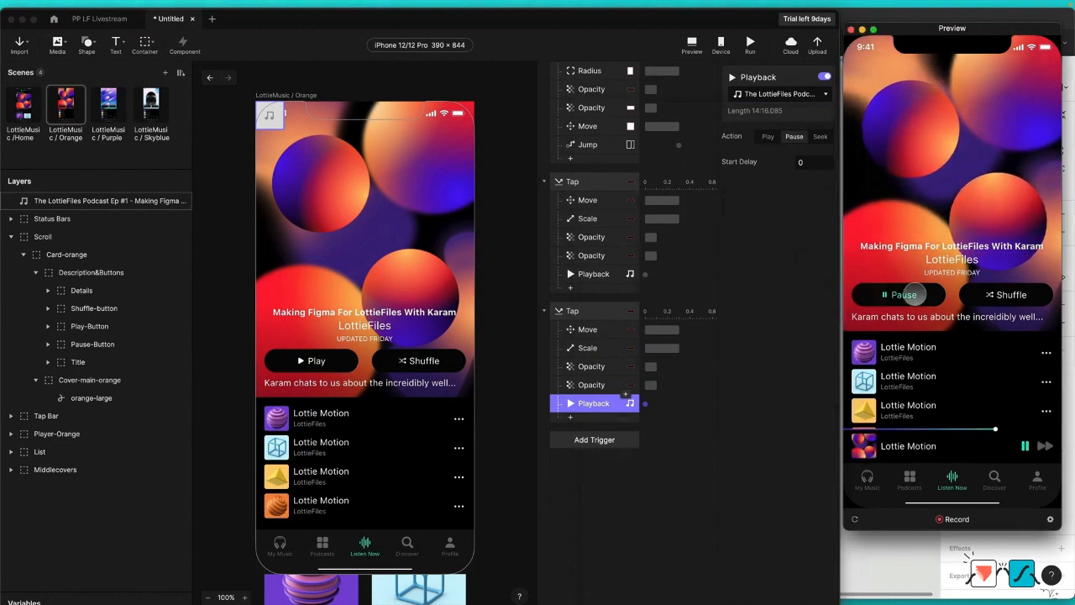
left_click(914, 293)
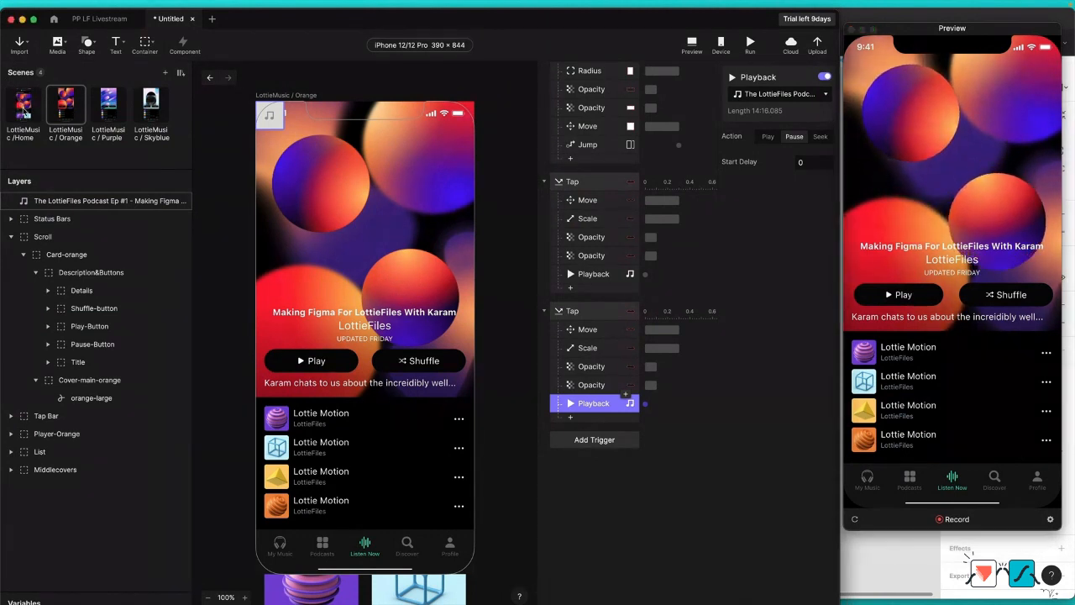
Step: In the Home scene, duplicate Card-1's Tap trigger twice and assign the first copy to Card-2
left_click(26, 112)
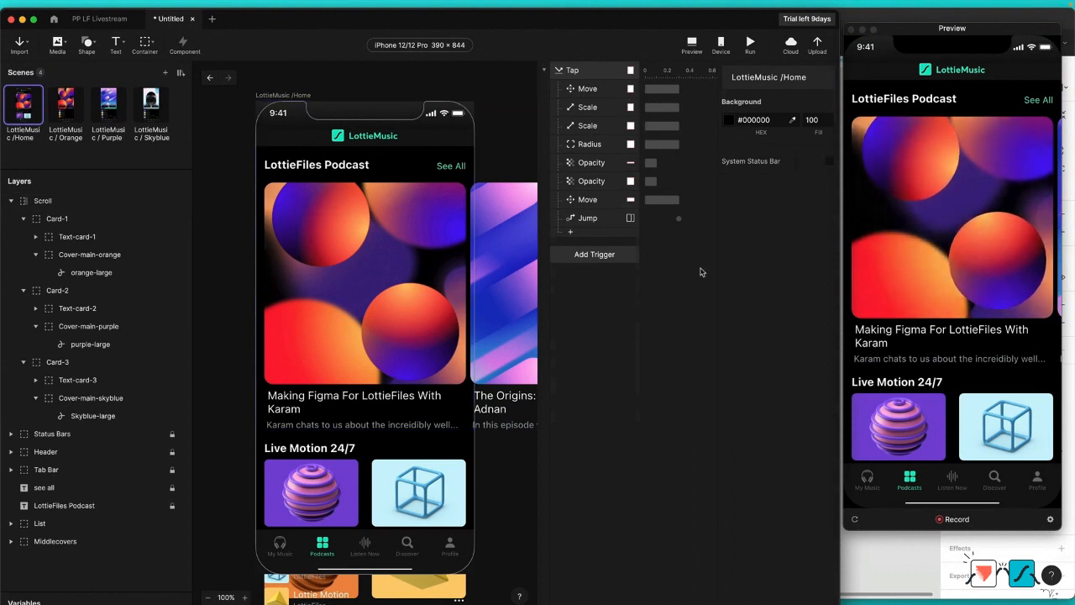
left_click(587, 70)
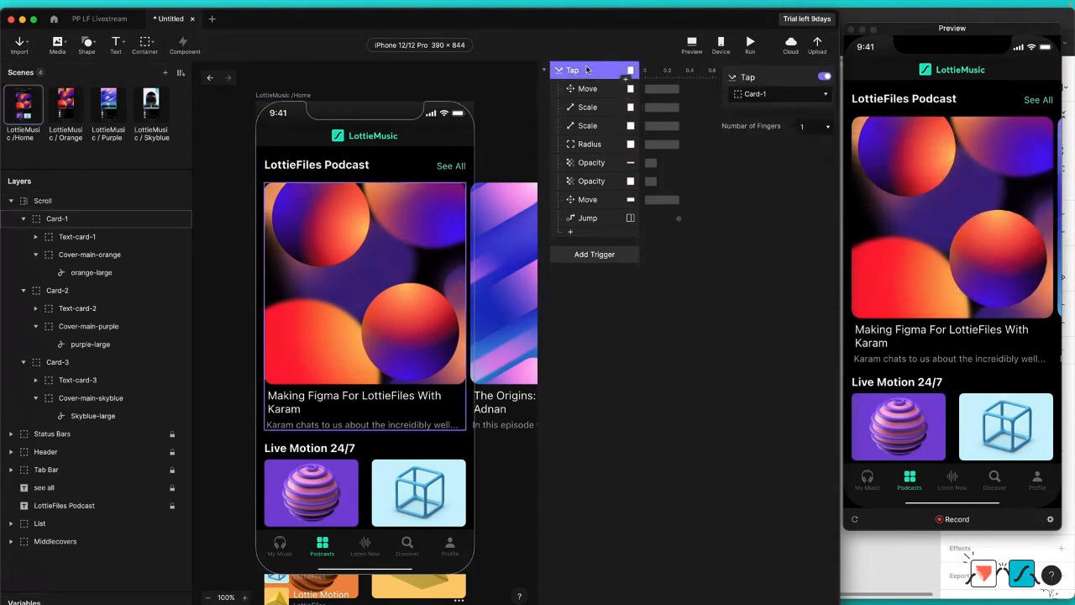
key("super+d")
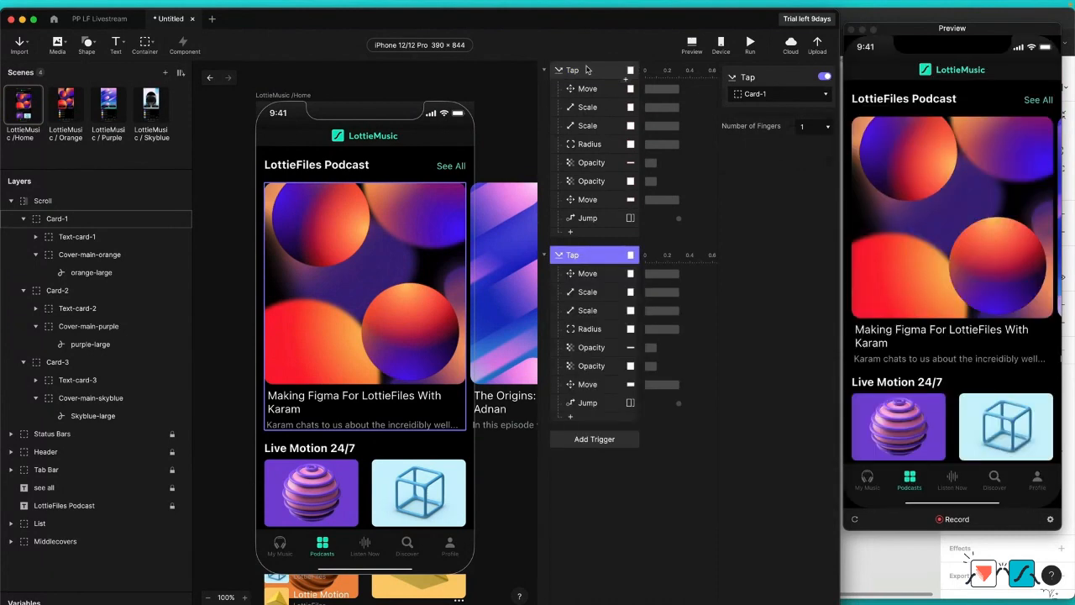
key("super+d")
left_click(583, 256)
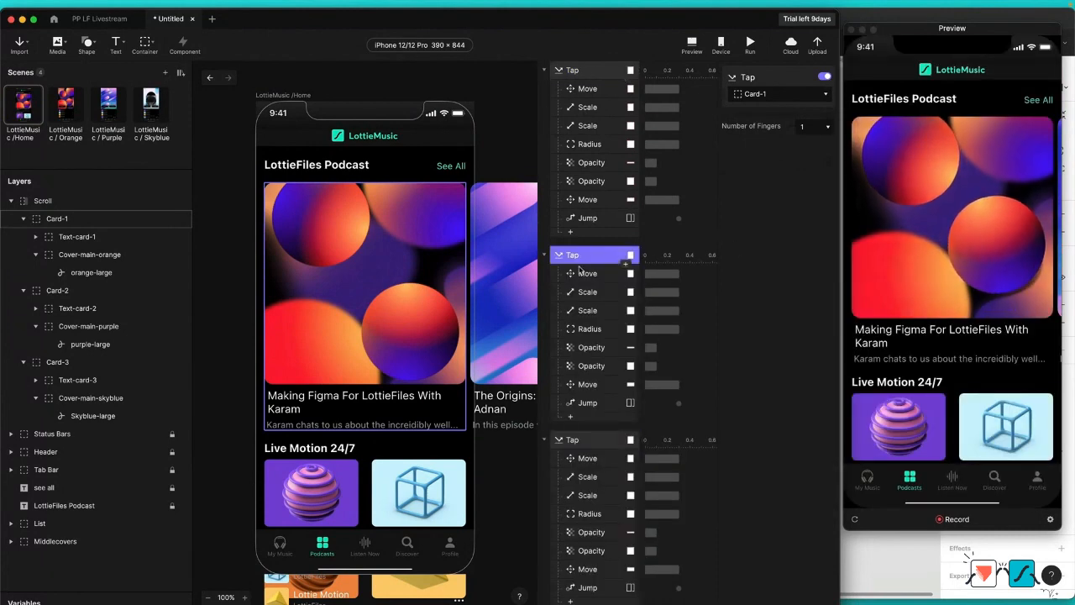
left_click(771, 94)
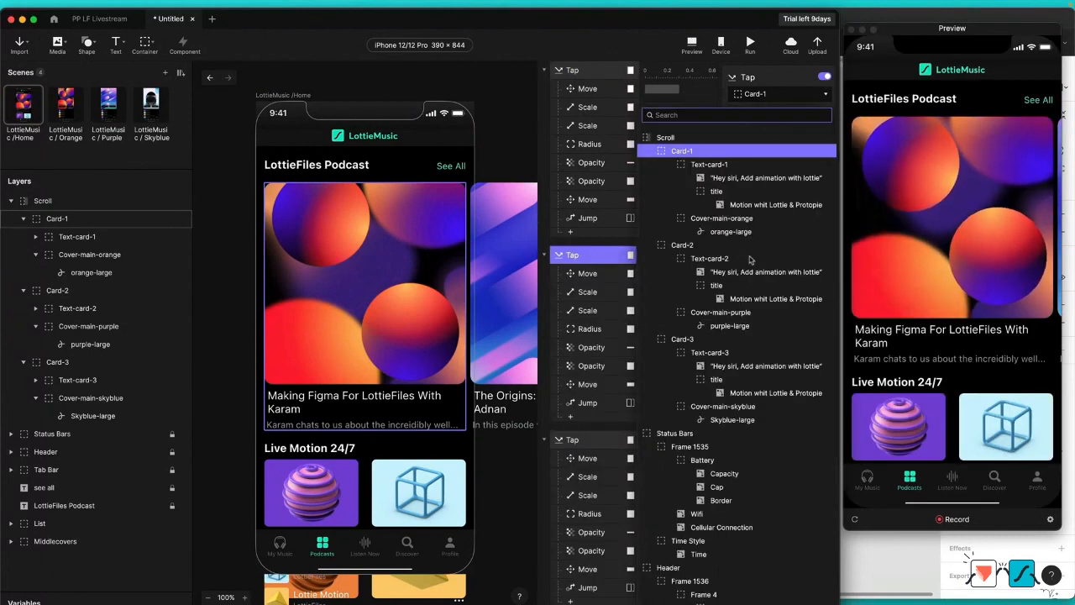
left_click(697, 244)
Step: Retarget the first Move and first Scale responses under the Card-2 Tap trigger to Card-2
left_click(587, 274)
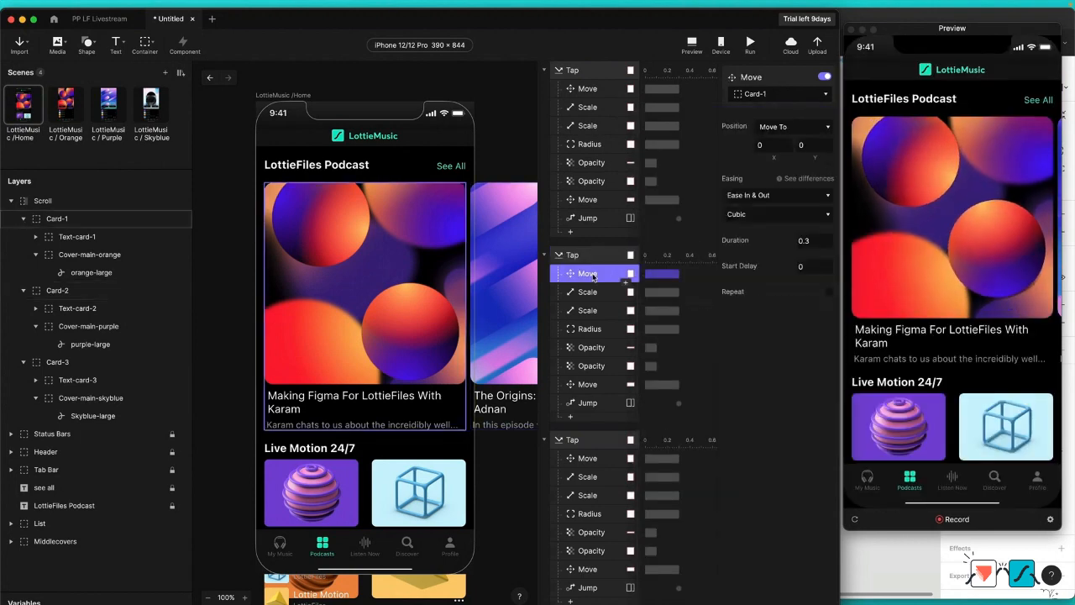
left_click(791, 94)
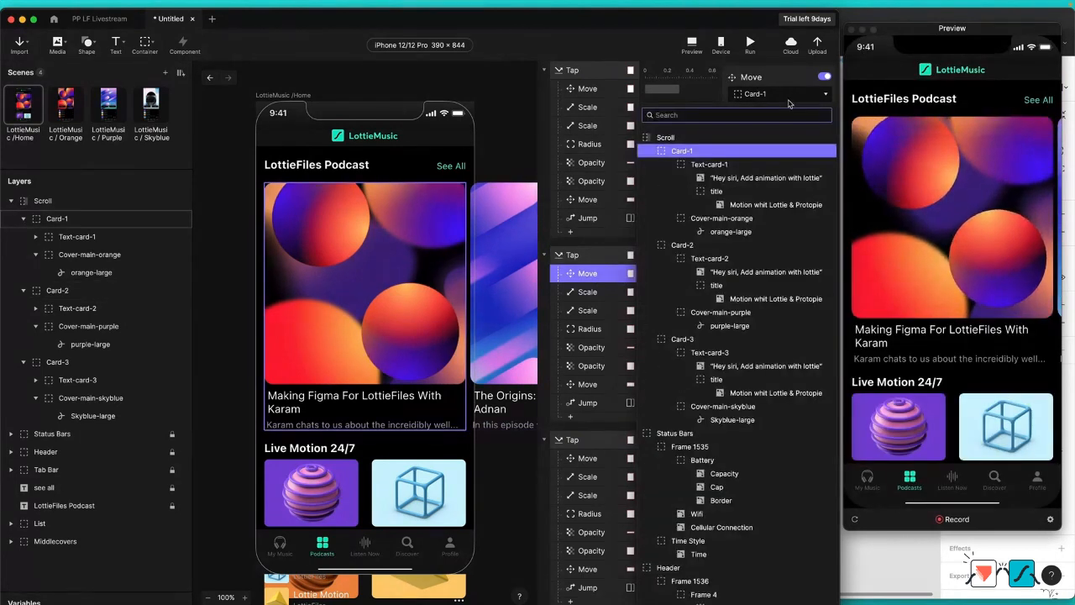
type("card")
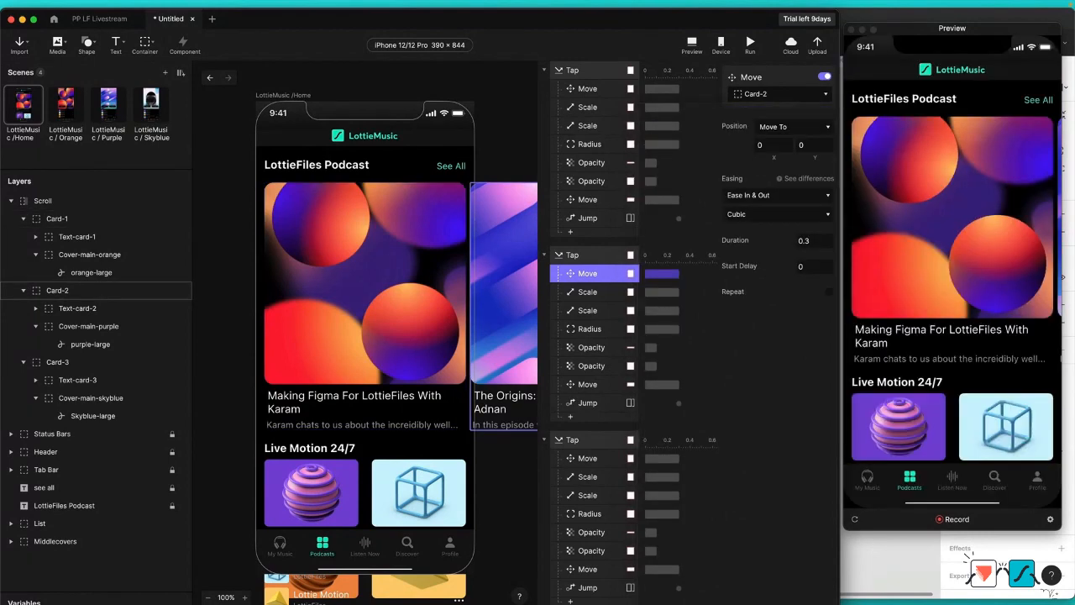
left_click(587, 293)
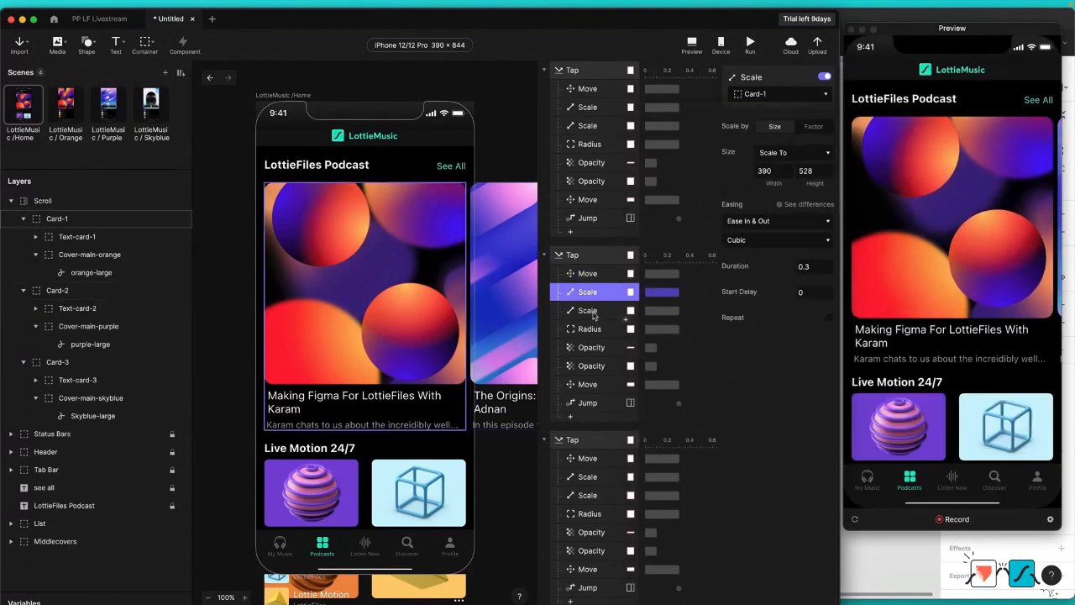
left_click(592, 311)
left_click(597, 293)
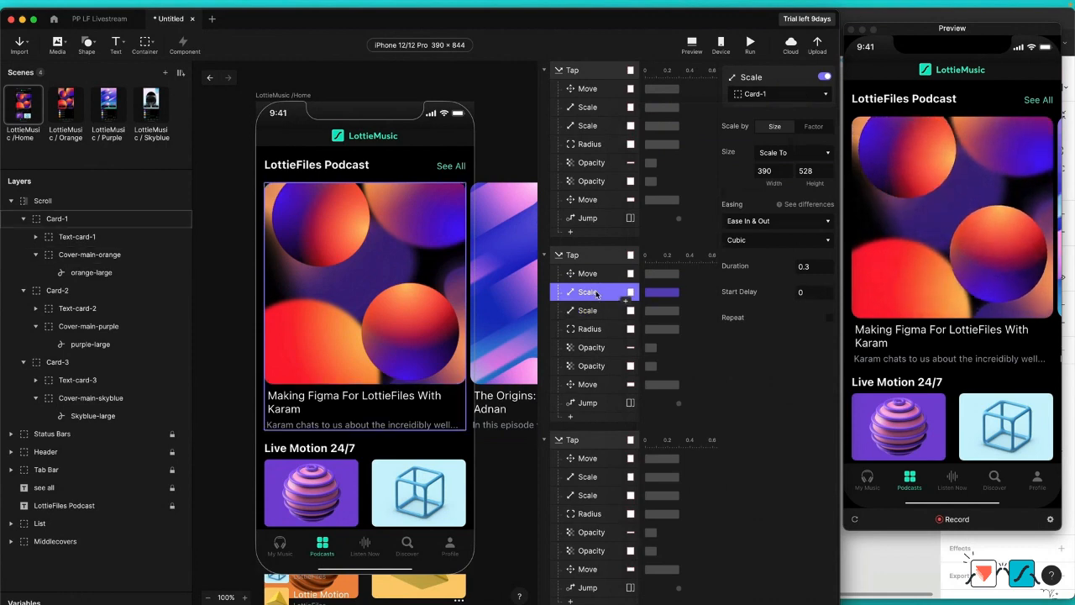
left_click(788, 98)
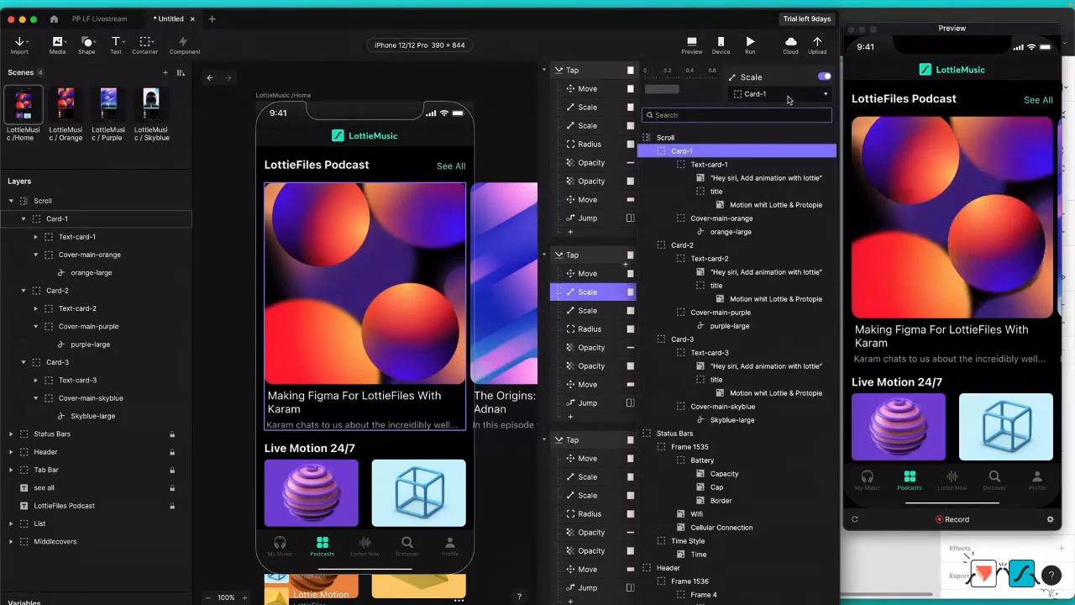
type("card")
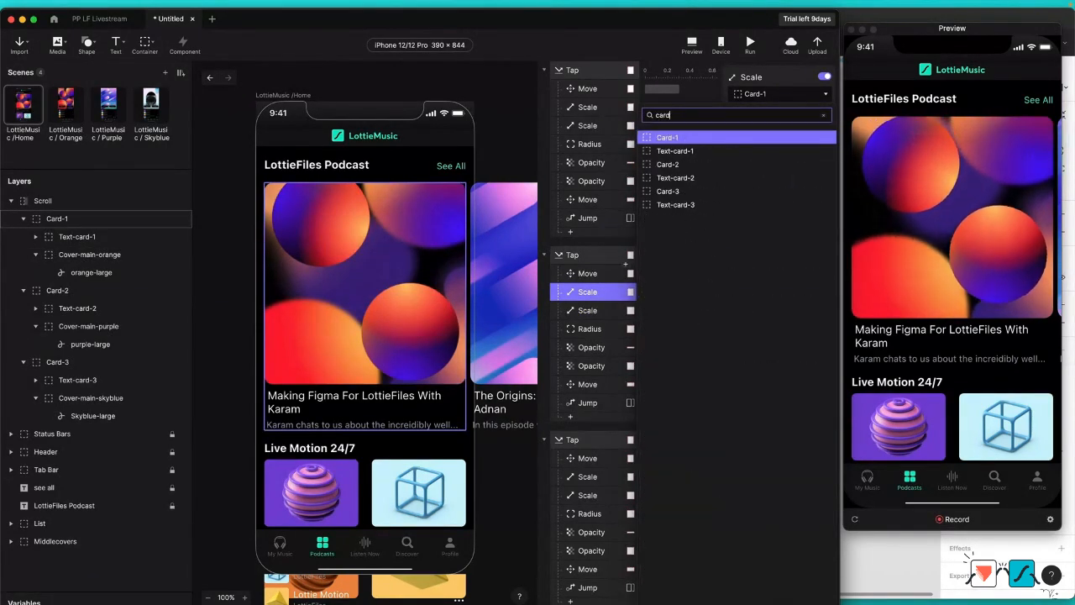
key("Escape")
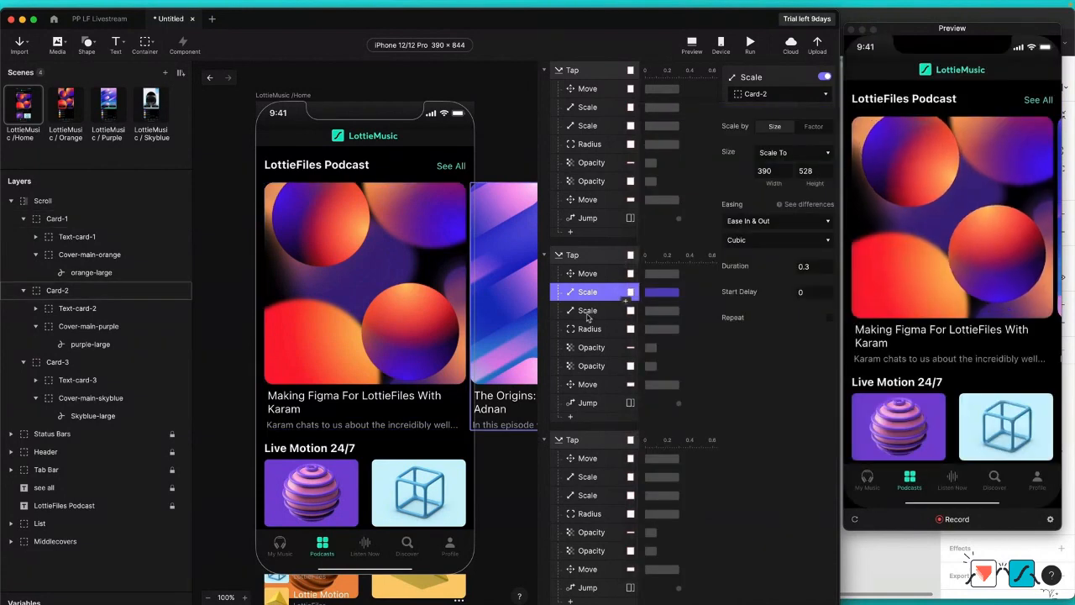
Step: Retarget the second Scale response and the Radius response under the Card-2 Tap trigger to Cover-main-purple
left_click(626, 318)
left_click(793, 98)
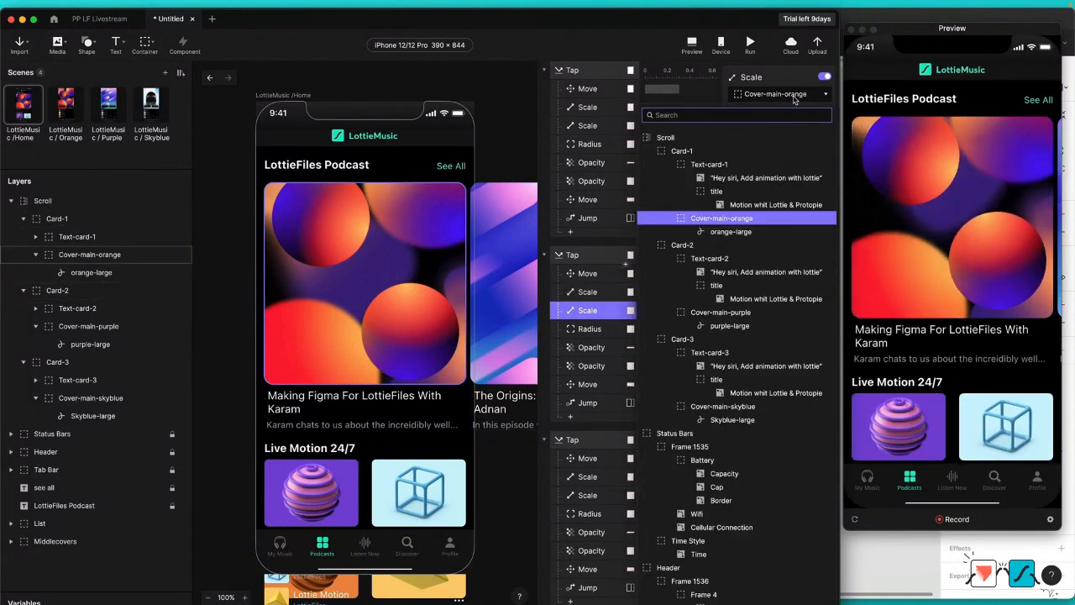
type("cover")
key("Down")
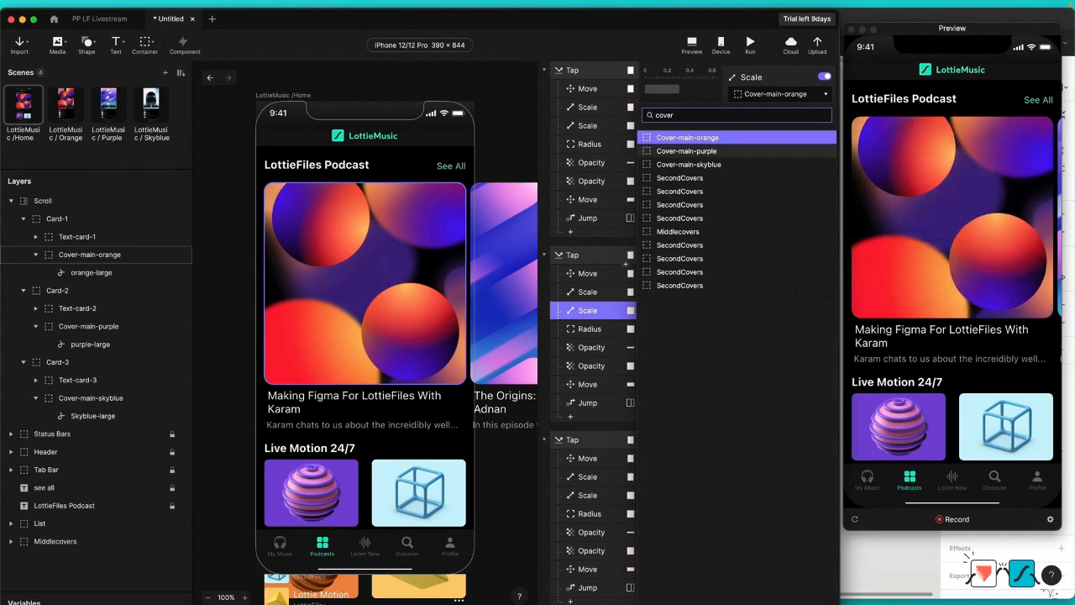
key("Return")
left_click(619, 329)
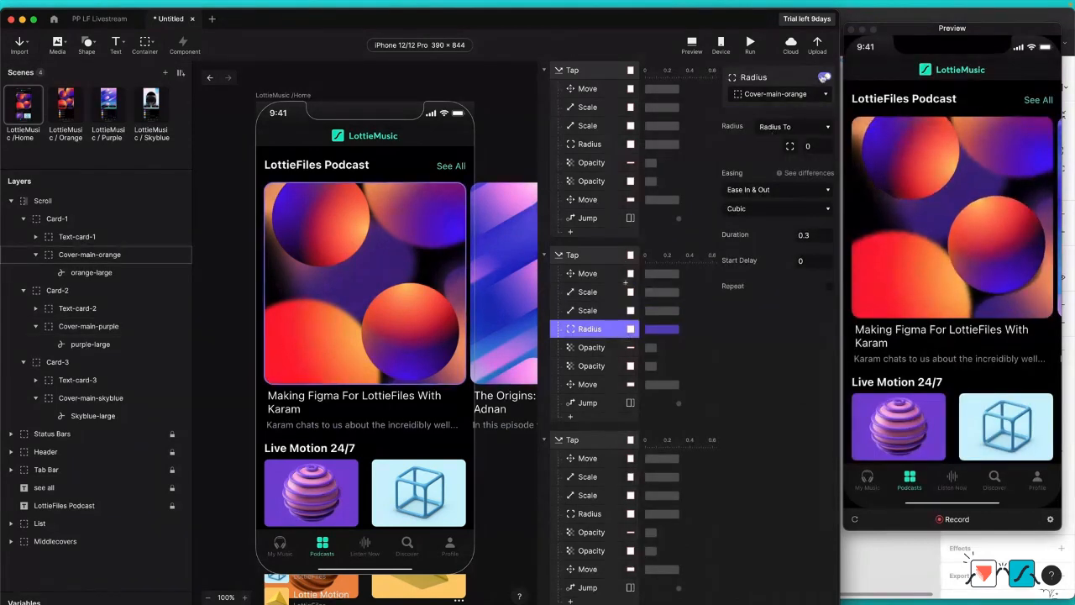
left_click(801, 96)
type("cover")
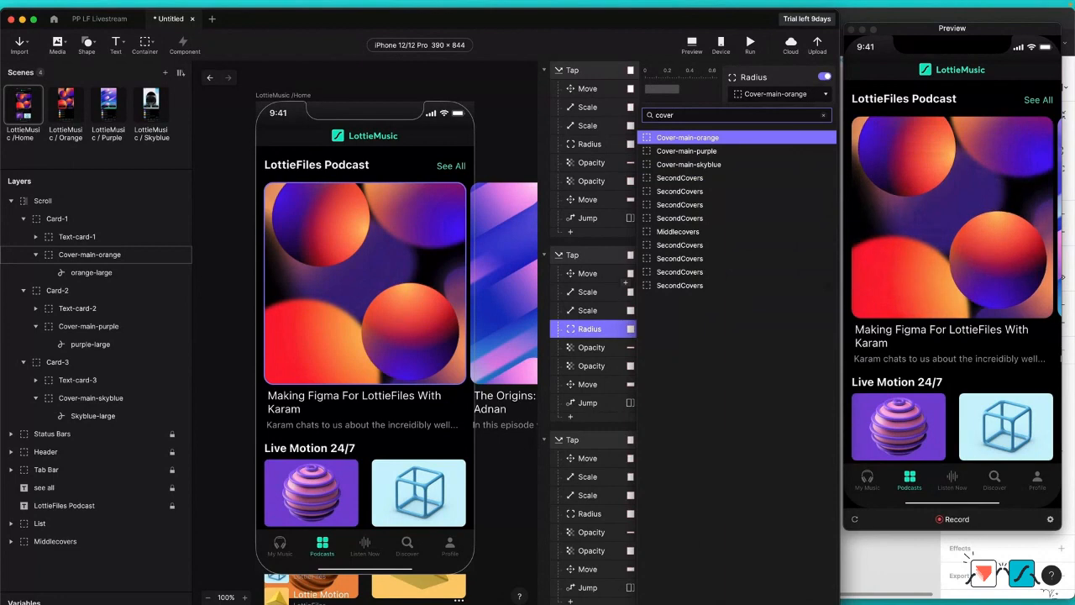
key("Down")
key("Return")
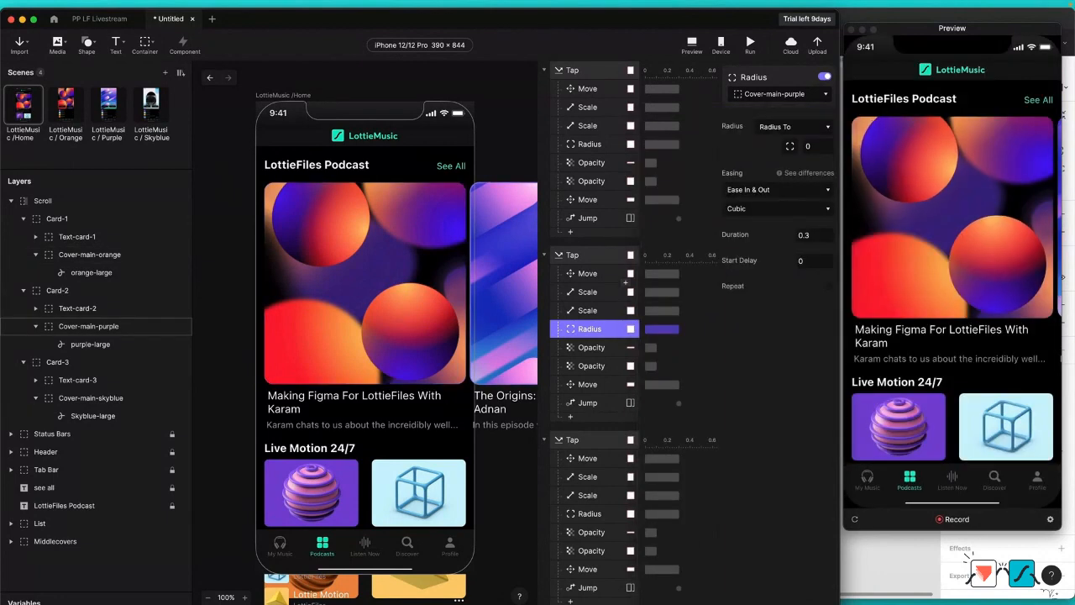
Step: Retarget the first Opacity response under the Card-2 Tap trigger to Text-card-2 and check its remaining Opacity, Move and Jump responses
left_click(579, 348)
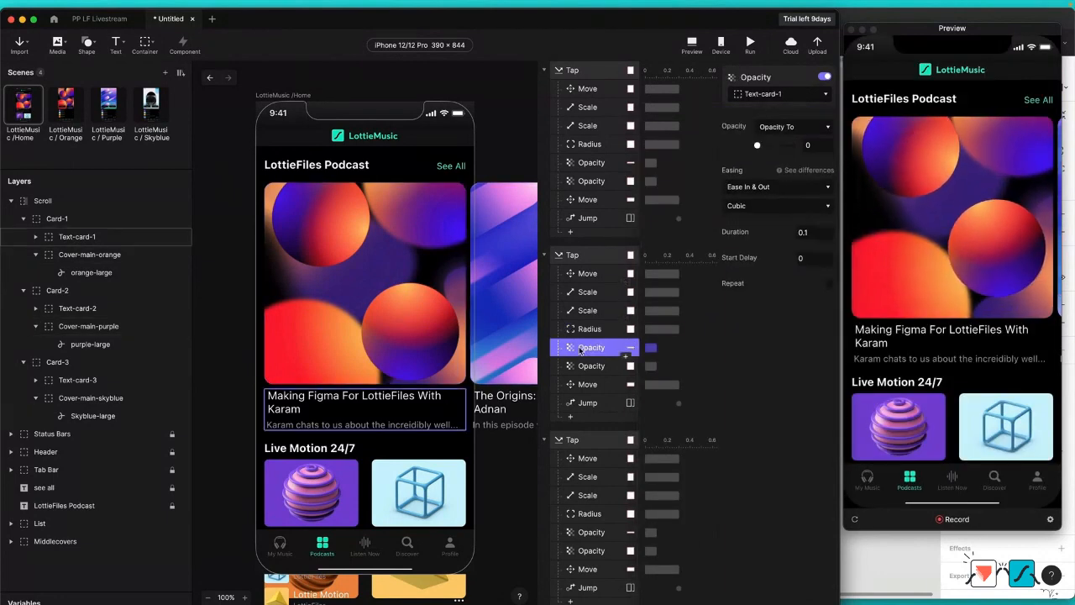
left_click(773, 95)
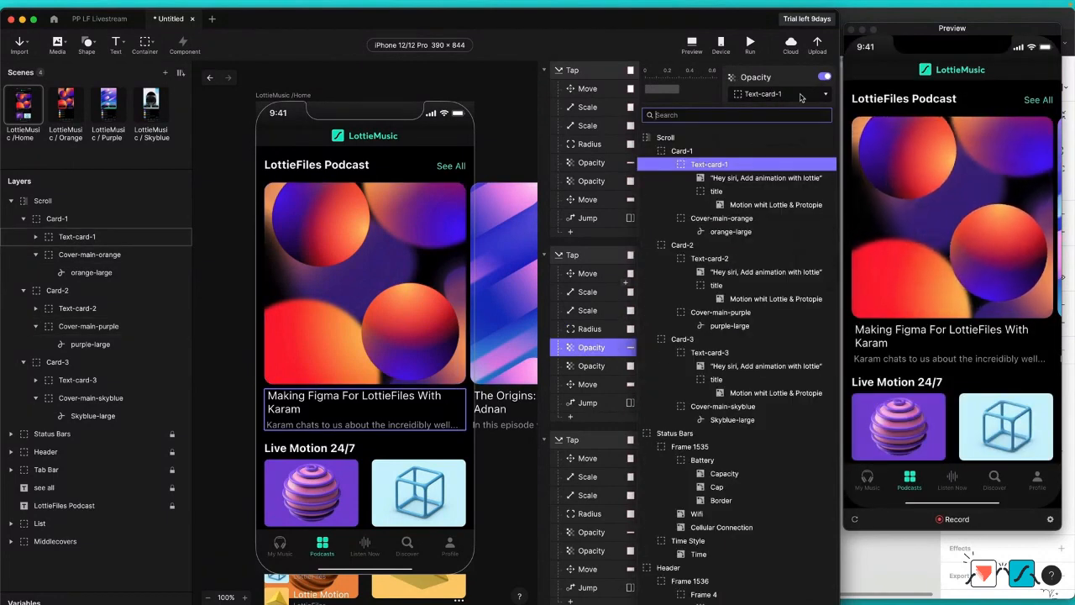
type("text")
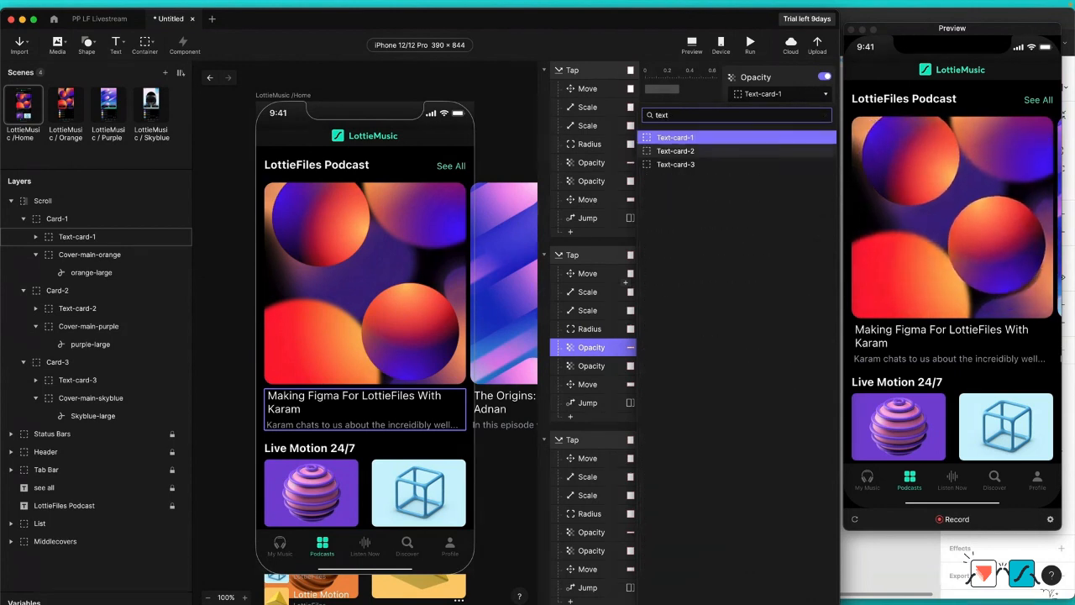
left_click(675, 150)
left_click(602, 369)
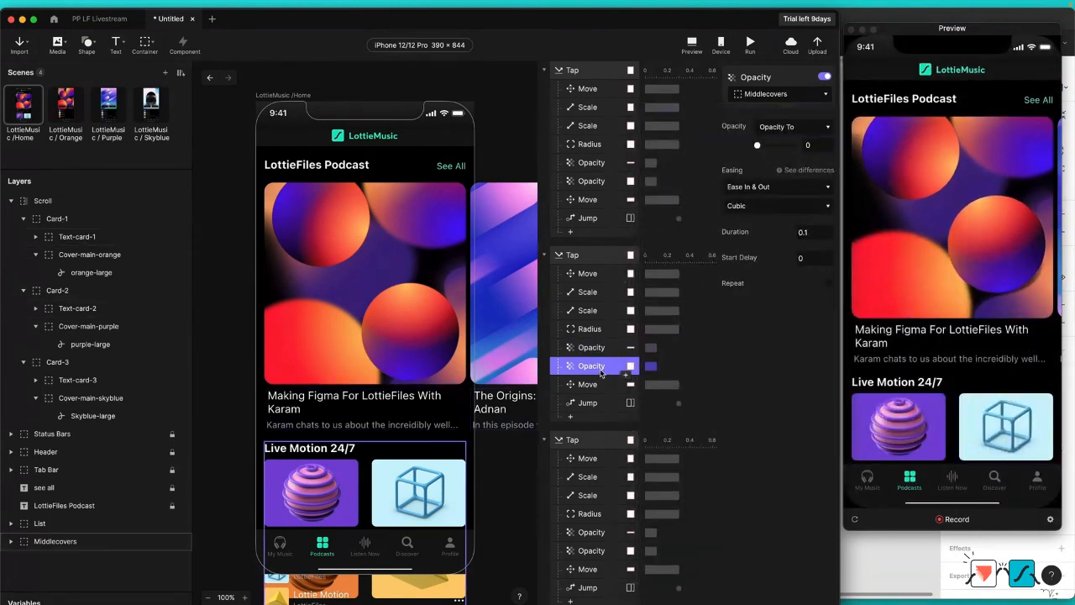
left_click(619, 386)
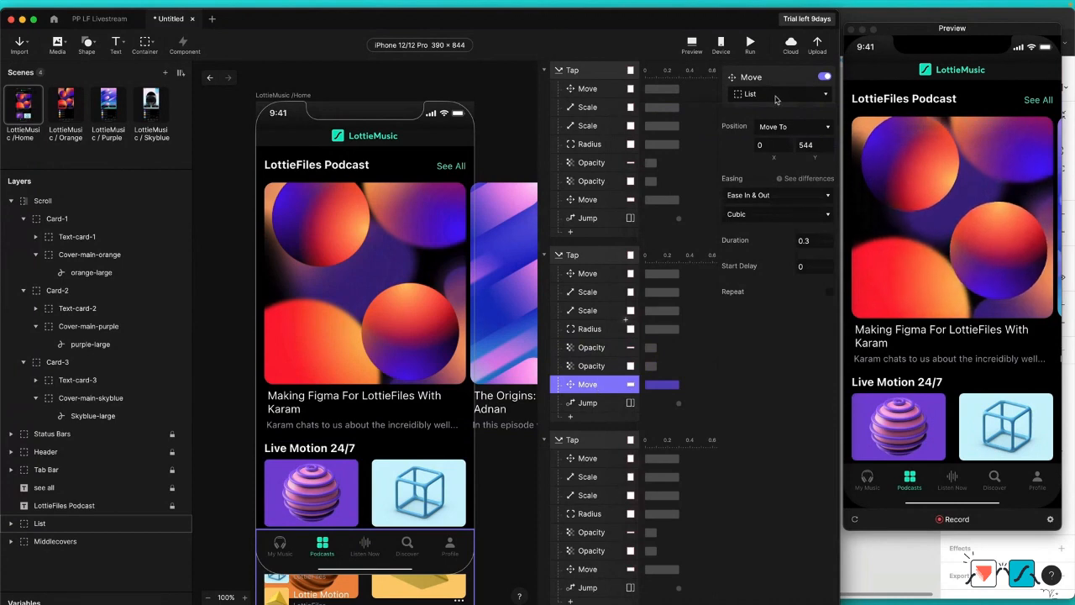
left_click(595, 403)
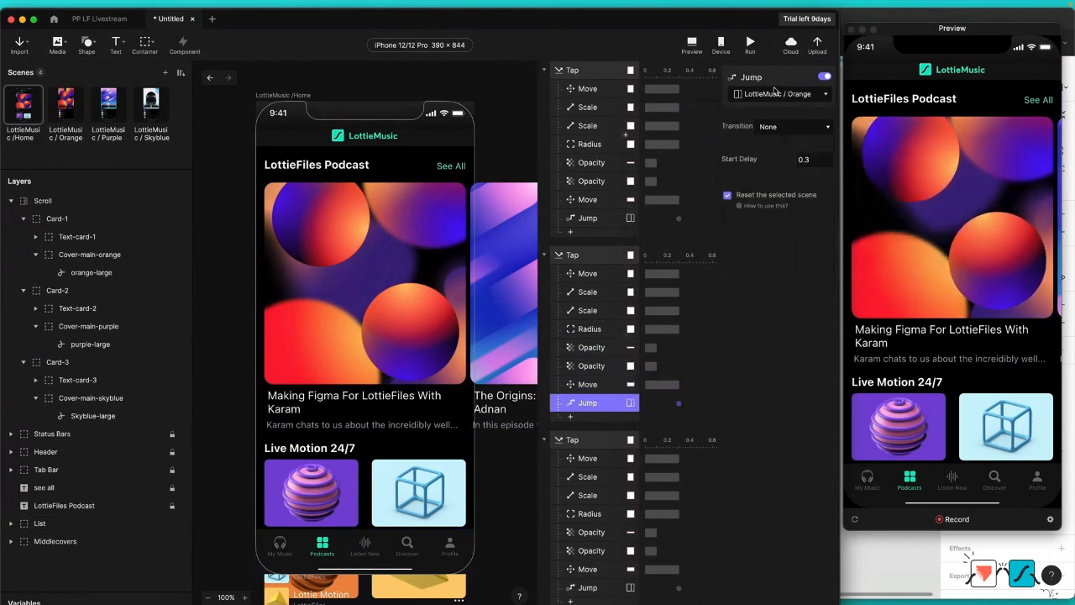
Step: Assign the last duplicated Tap trigger to Card-3
scroll(590, 459, "down", 5)
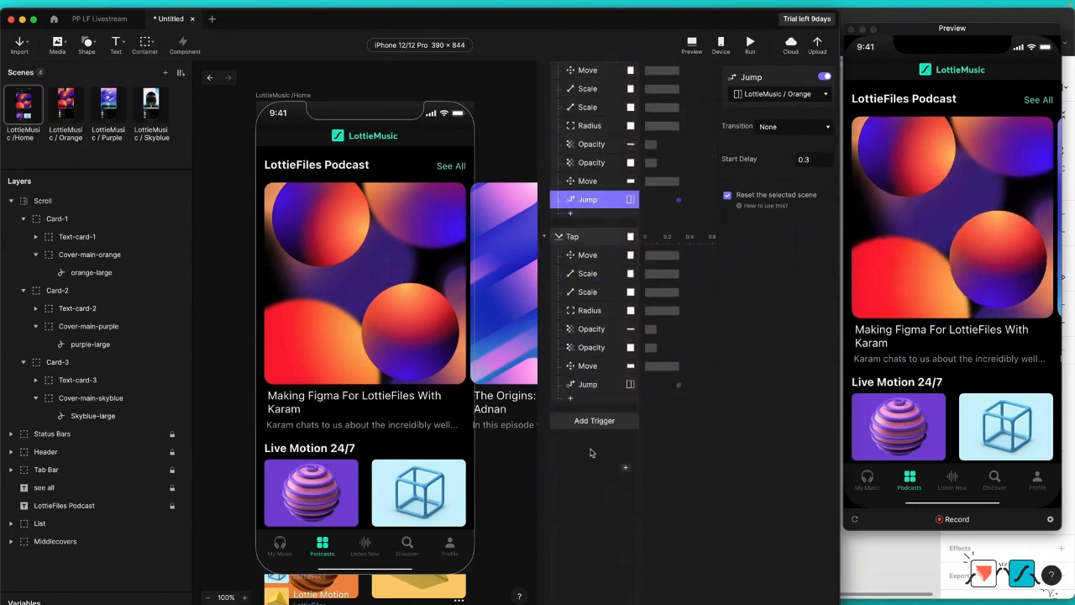
left_click(588, 256)
left_click(598, 236)
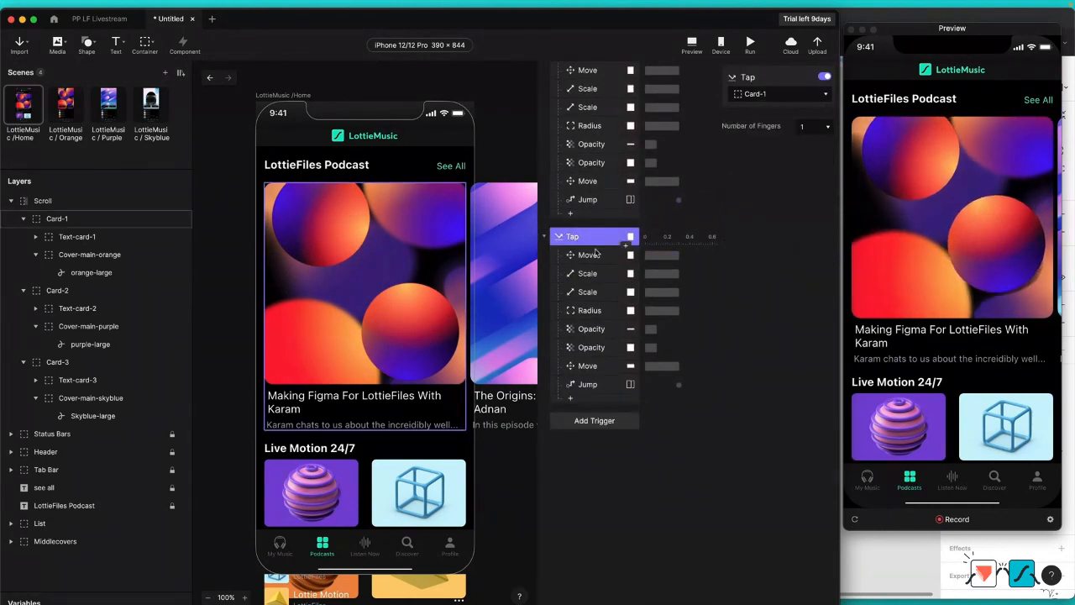
left_click(778, 94)
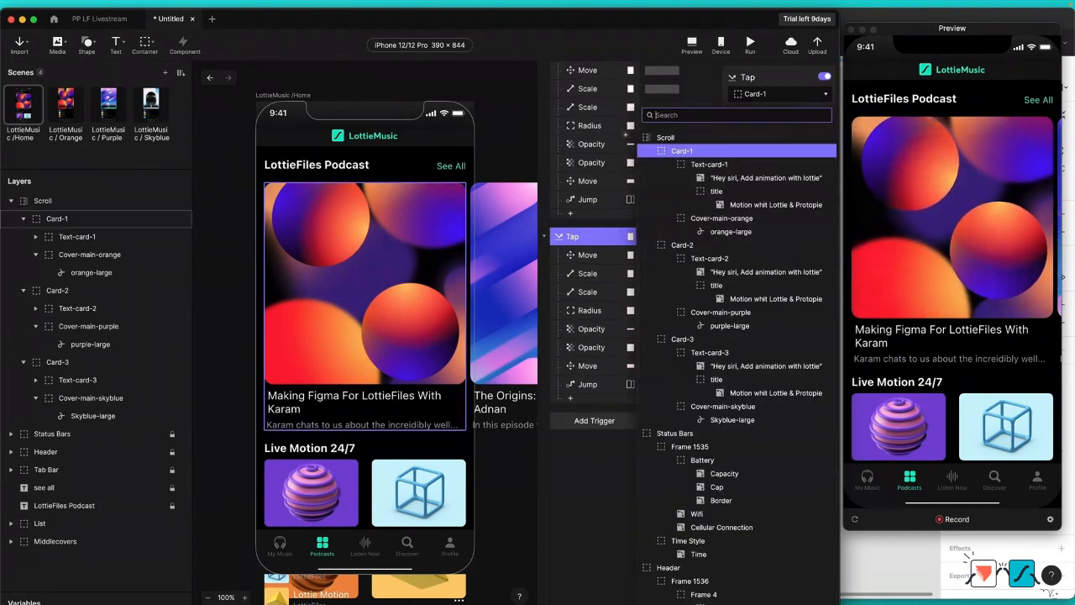
type("card")
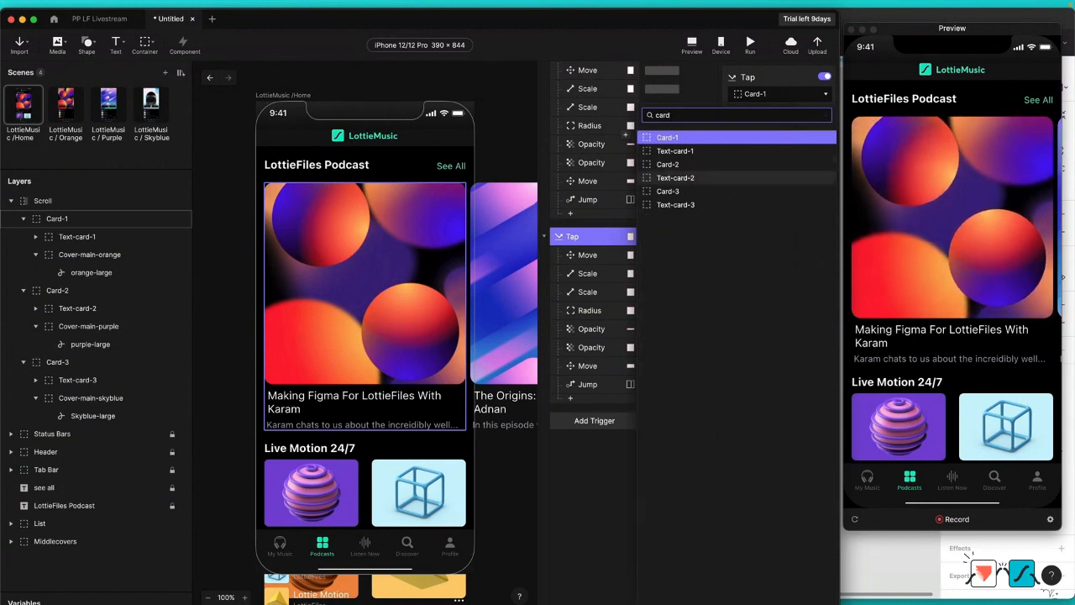
left_click(668, 191)
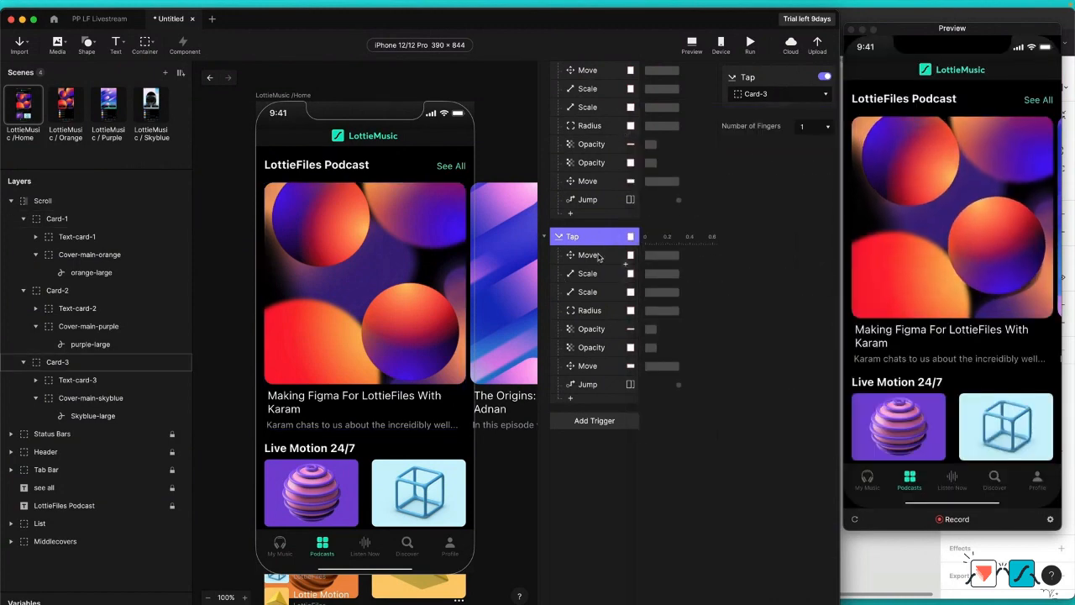
Step: Retarget the first Move and first Scale responses under the Card-3 Tap trigger to Card-3
left_click(598, 256)
left_click(592, 275)
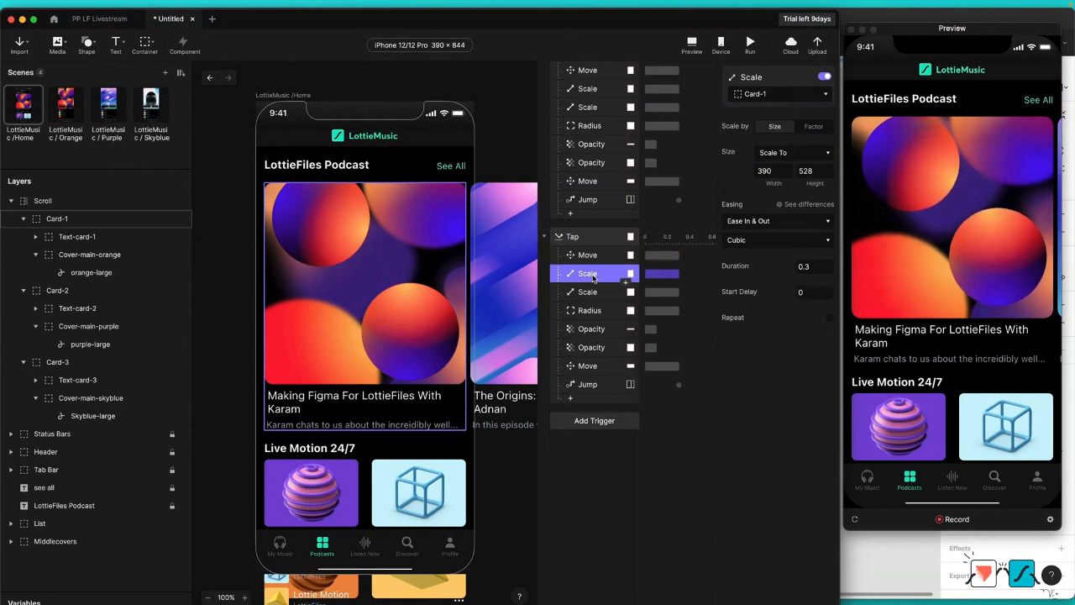
left_click(594, 312)
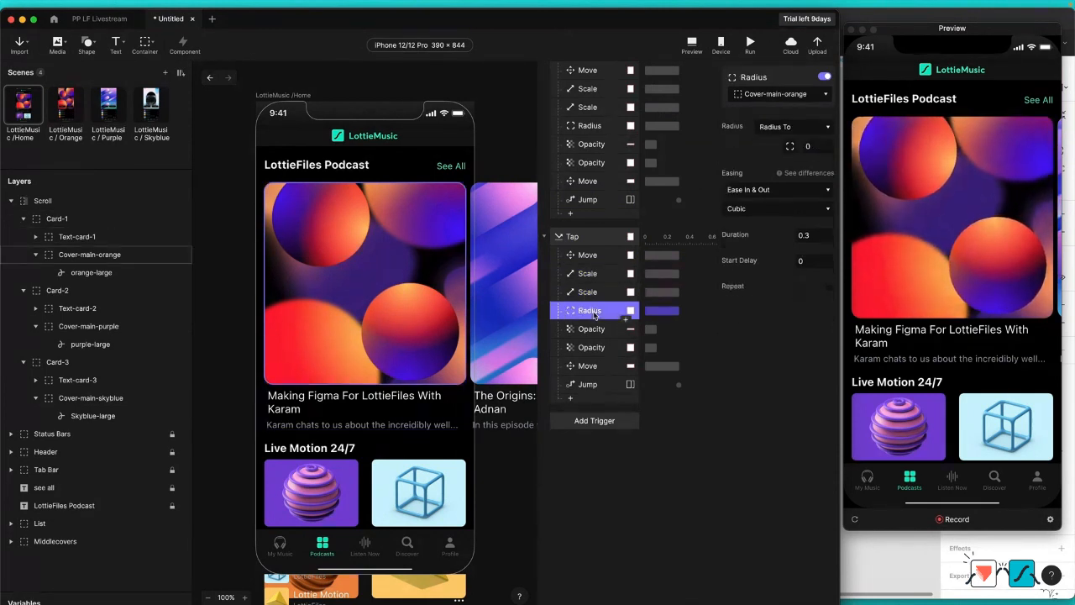
left_click(594, 257)
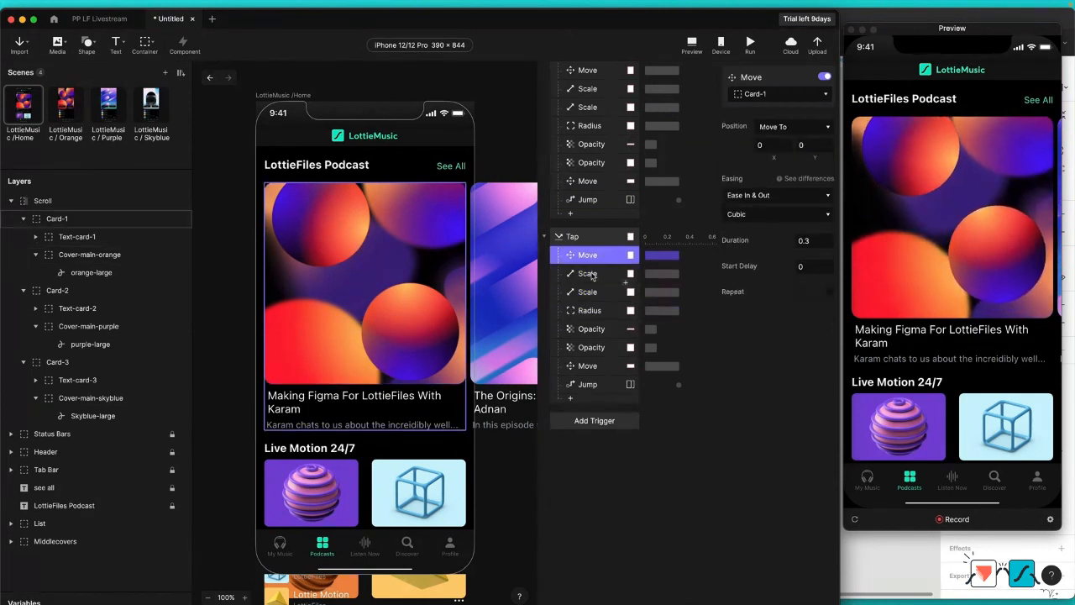
left_click(594, 274, "shift")
left_click(782, 99)
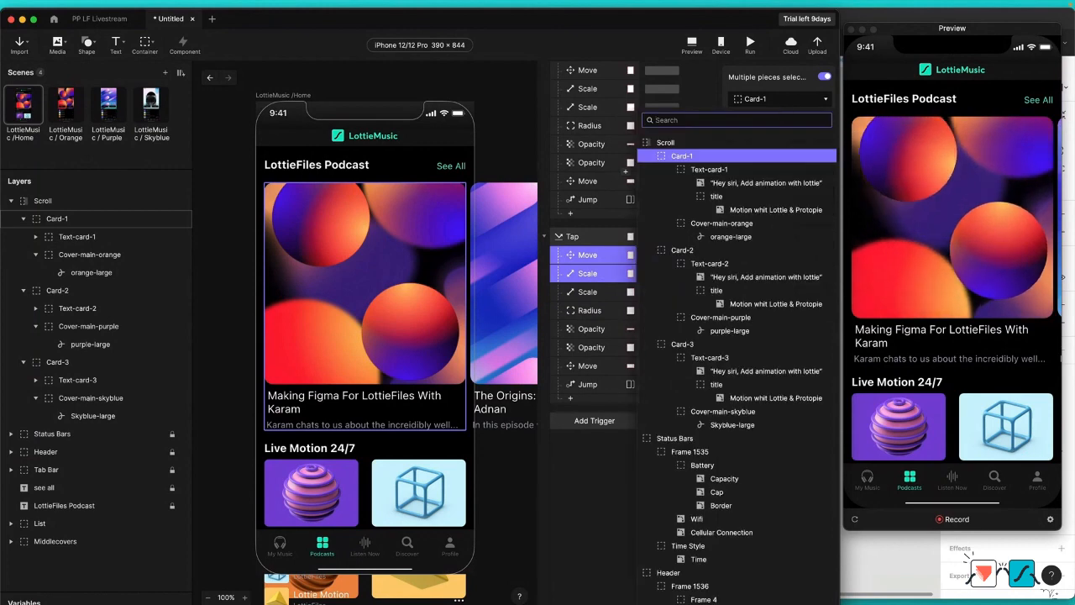
type("car")
key("Down")
key("Down")
key("Down")
key("Down")
key("Down")
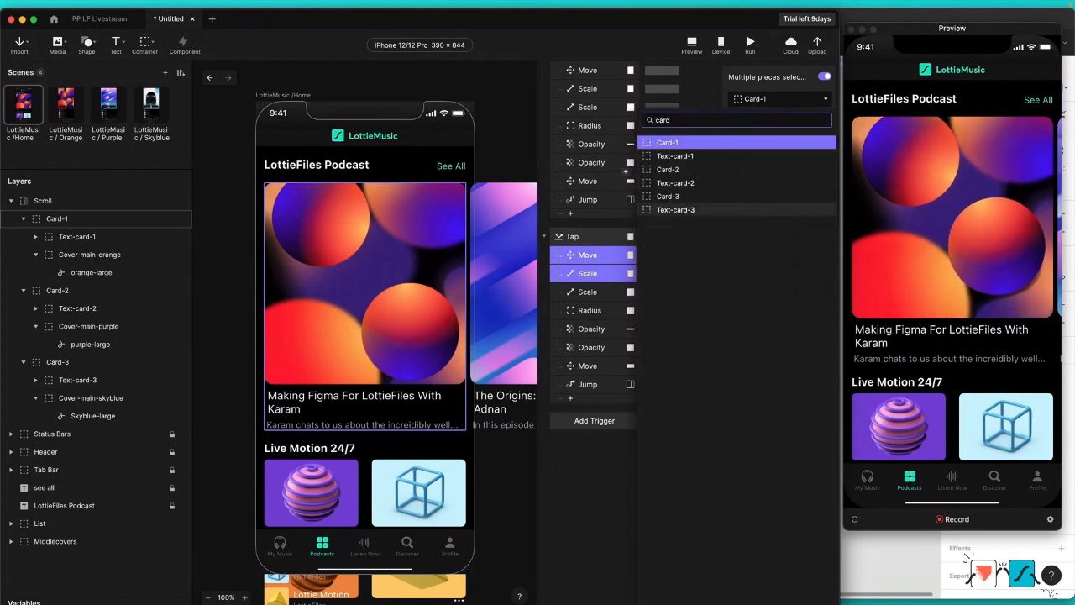
key("Up")
key("Return")
Step: Retarget the second Scale response and the Radius response under the Card-3 Tap trigger to Cover-main-skyblue
left_click(609, 291)
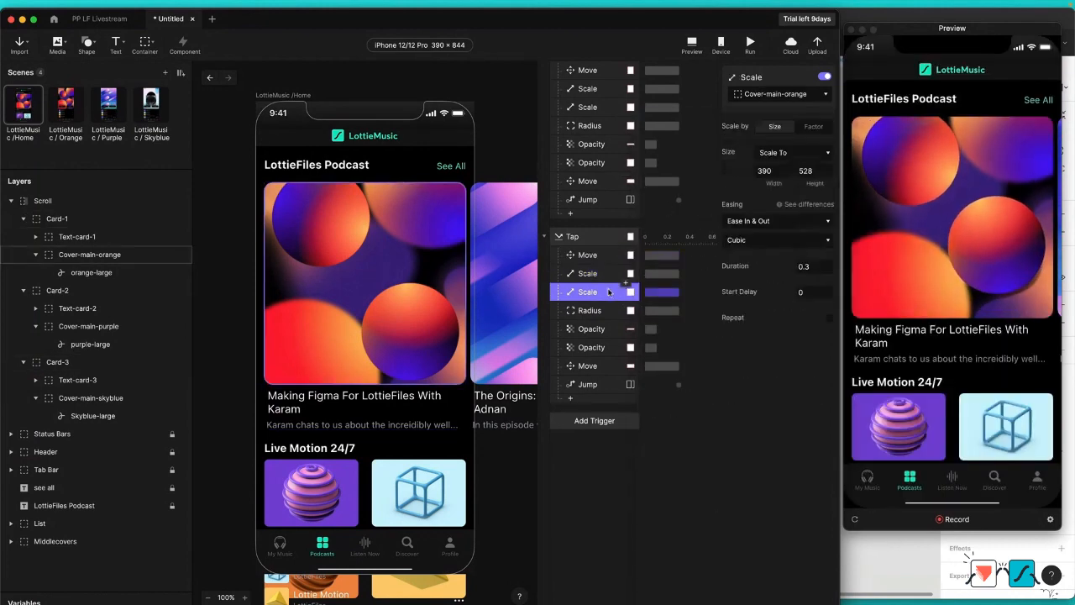
left_click(595, 317, "shift")
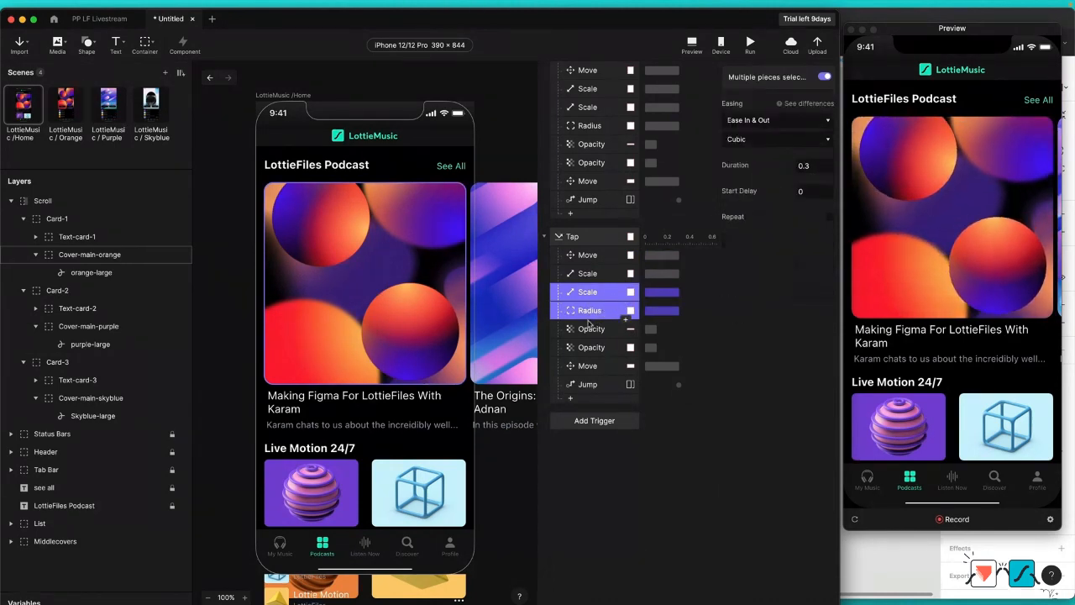
left_click(590, 328)
left_click(593, 294)
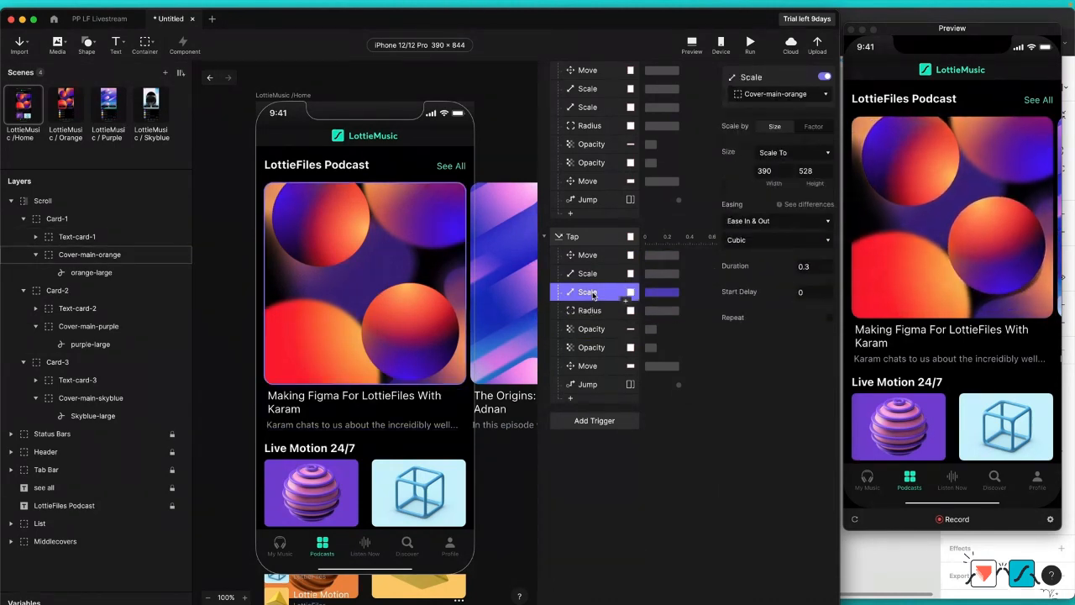
left_click(772, 95)
type("cover")
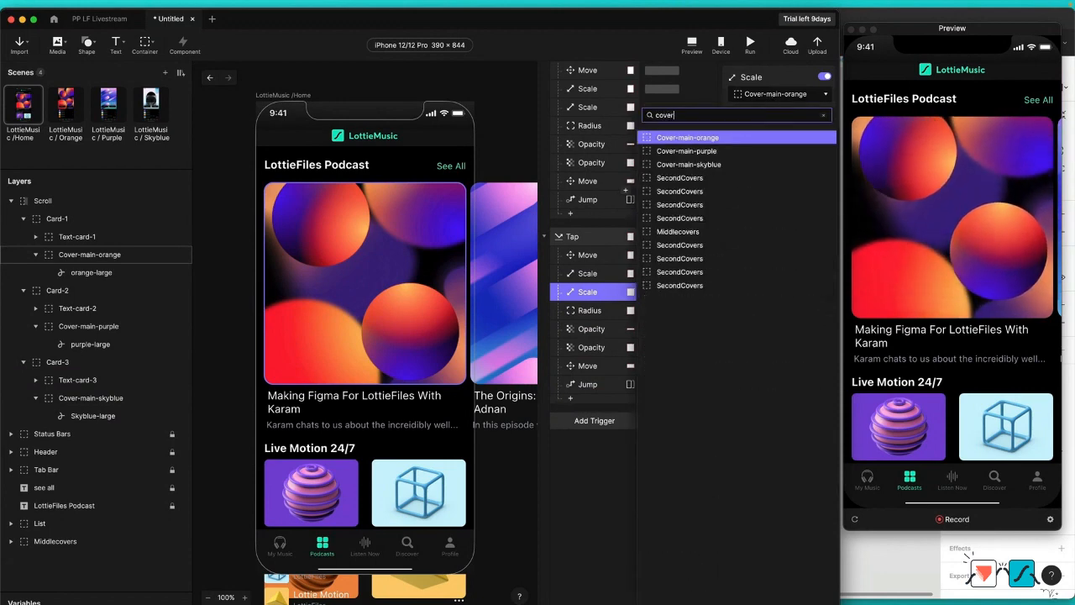
left_click(688, 164)
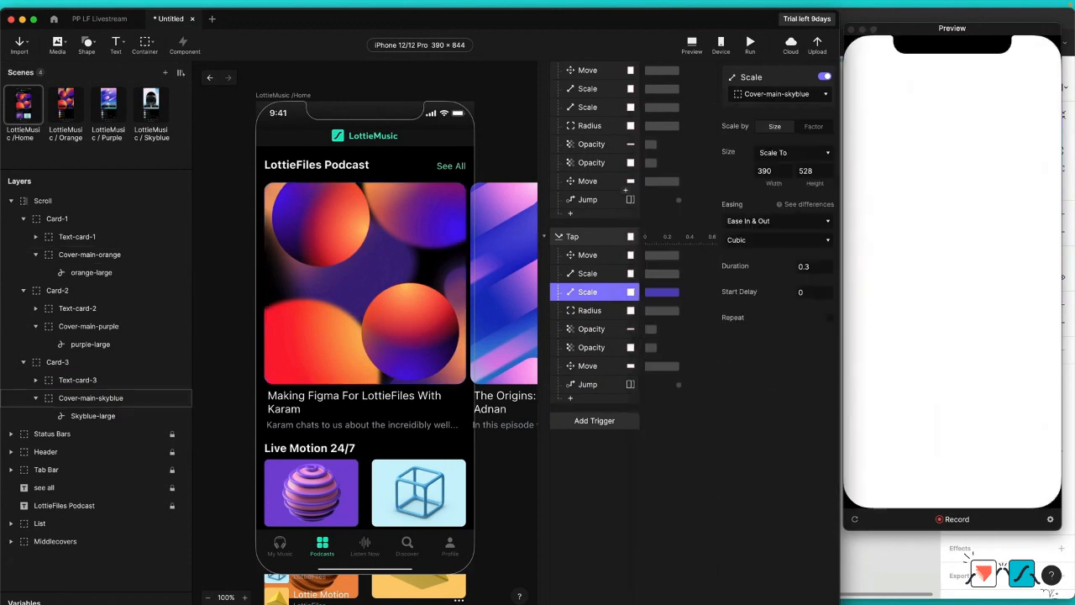
left_click(585, 309)
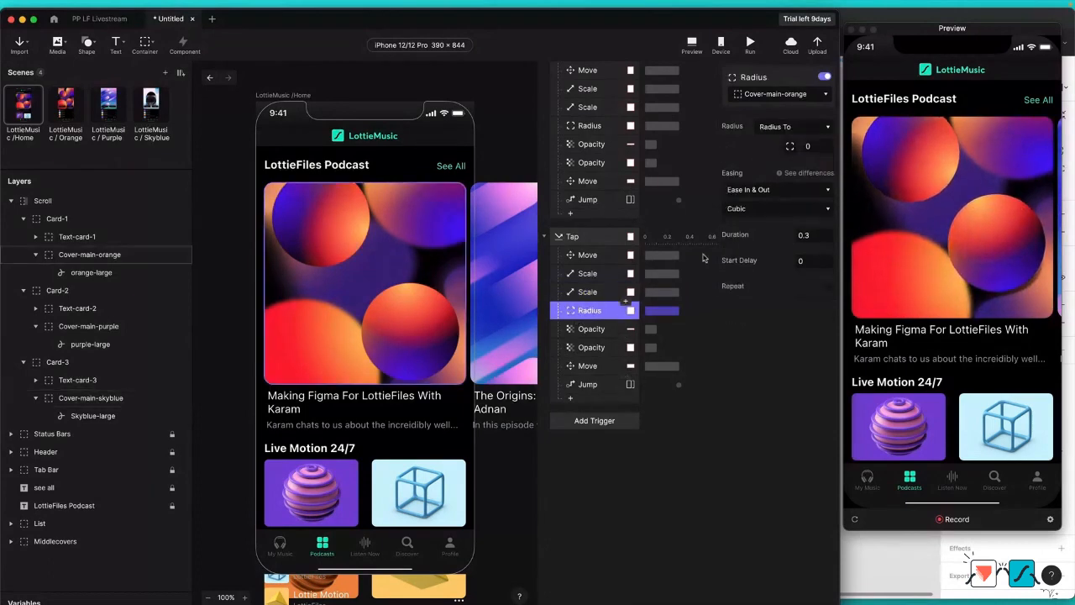
left_click(802, 94)
type("cover")
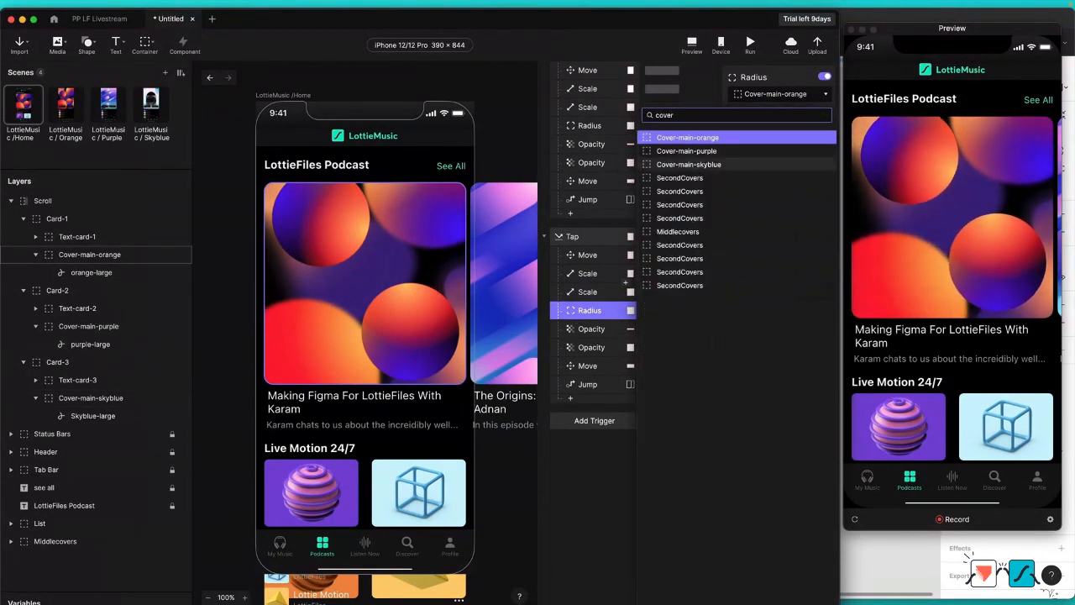
left_click(689, 163)
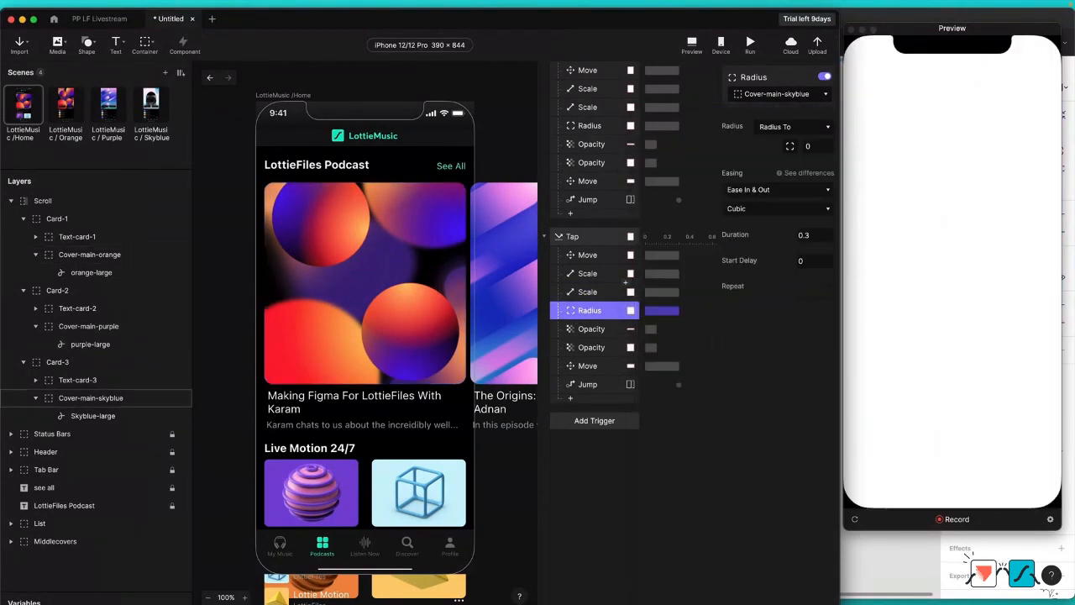
Step: Retarget the first Opacity response under the Card-3 Tap trigger to Text-card-3 and check its remaining Opacity, Move and Jump responses
left_click(614, 330)
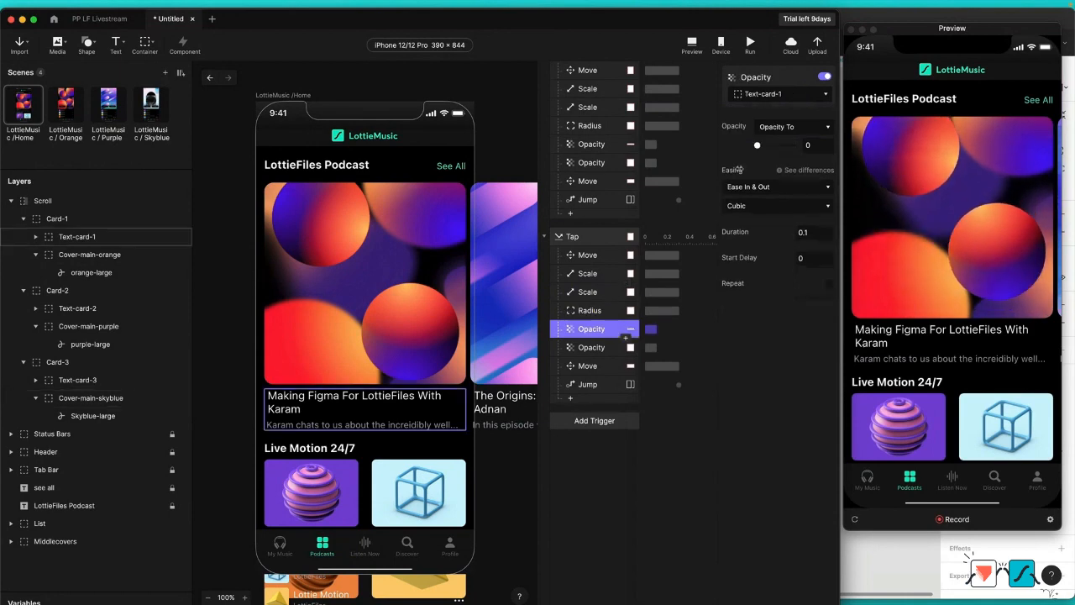
left_click(787, 97)
type("text")
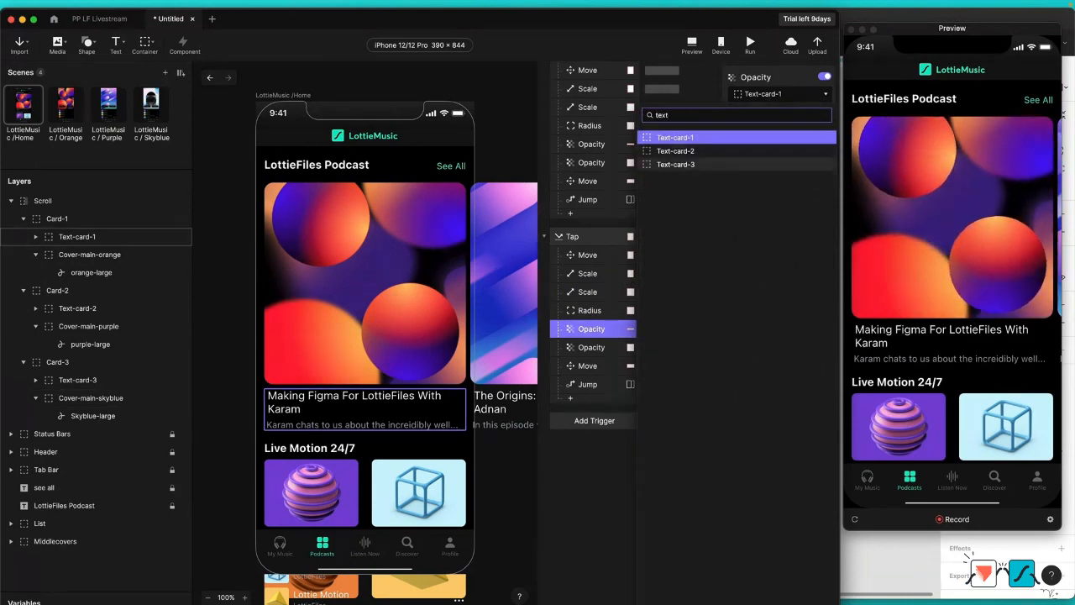
left_click(705, 164)
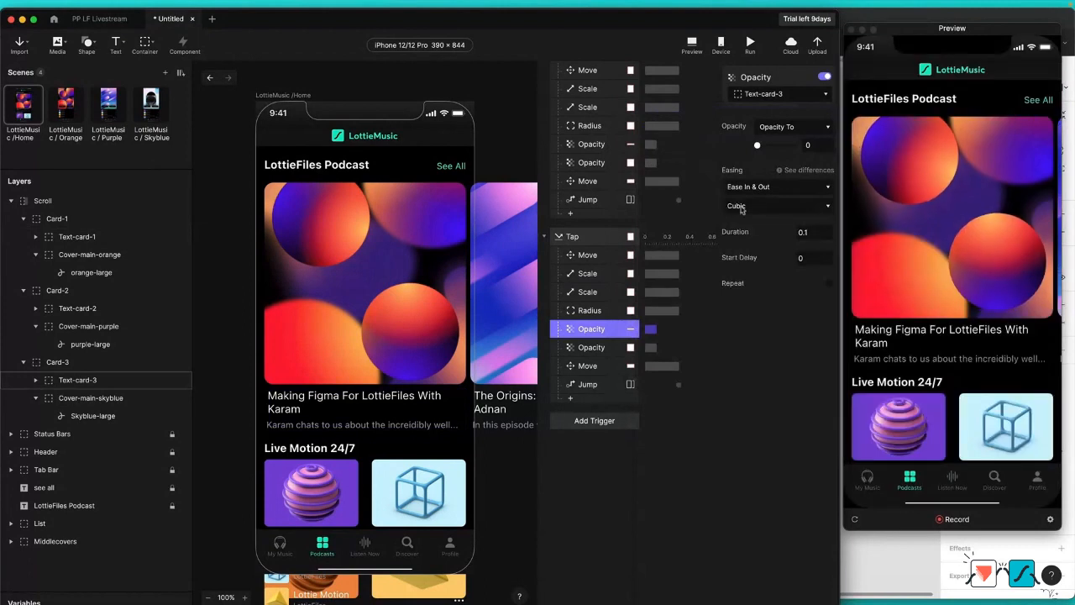
left_click(600, 349)
left_click(600, 365)
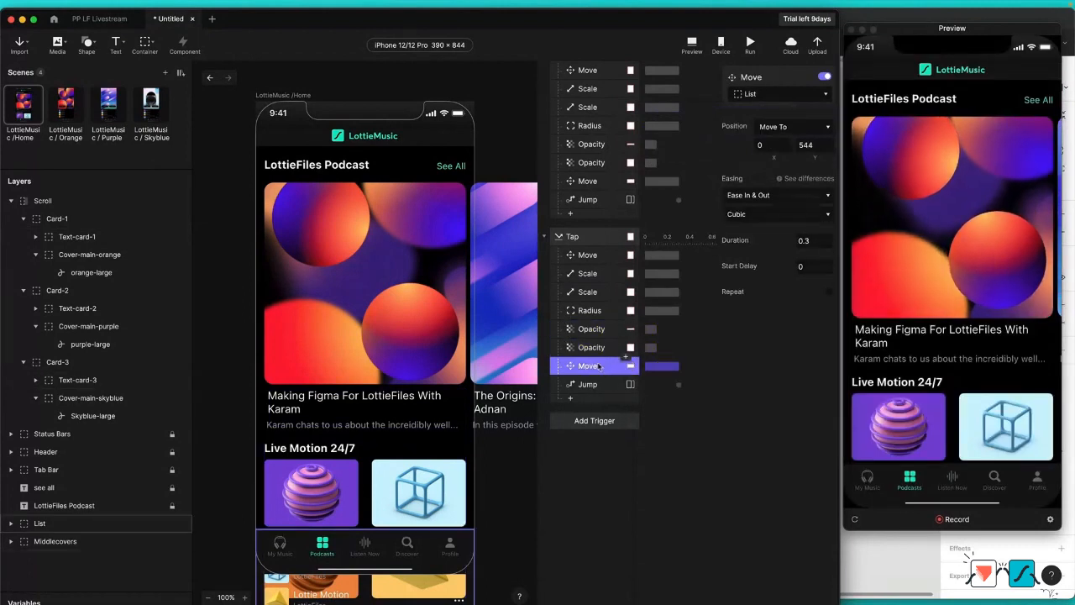
left_click(603, 386)
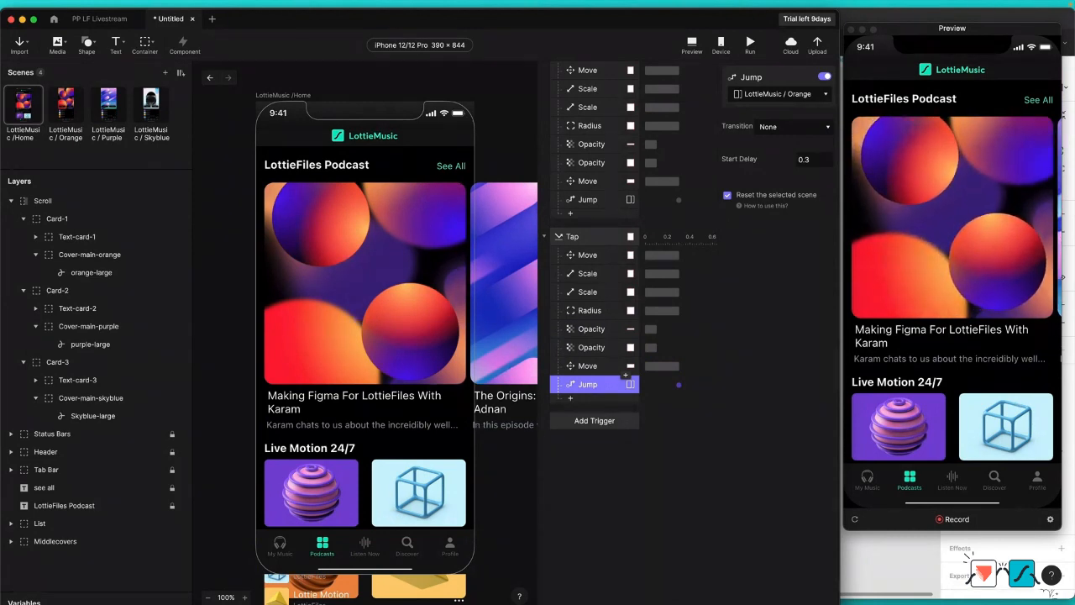
Step: Test the orange card in the preview by opening its podcast page, returning to Home and opening it again
scroll(618, 292, "up", 2)
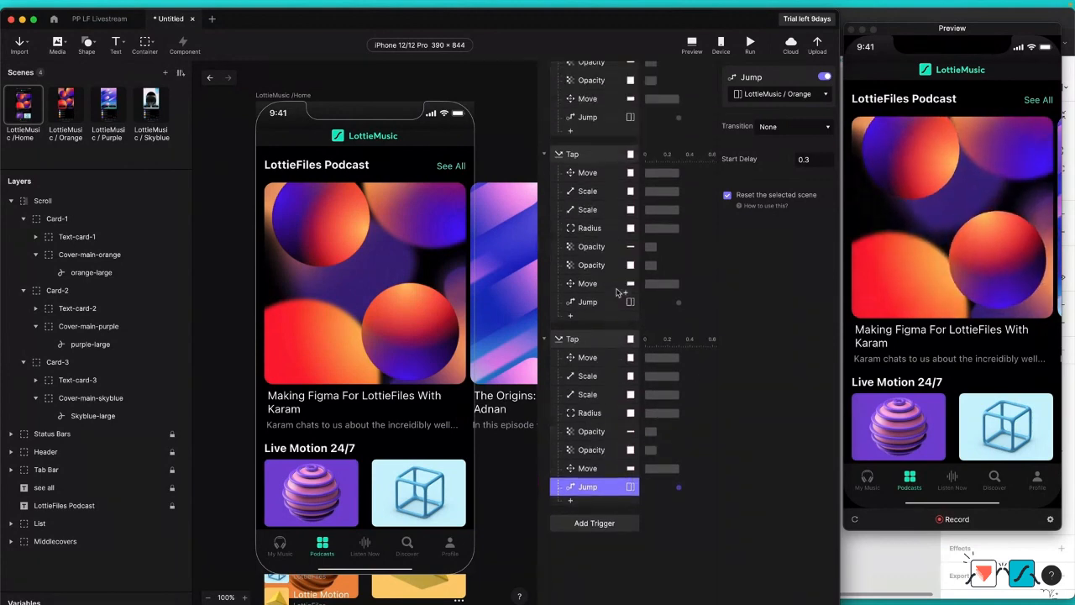
left_click(893, 181)
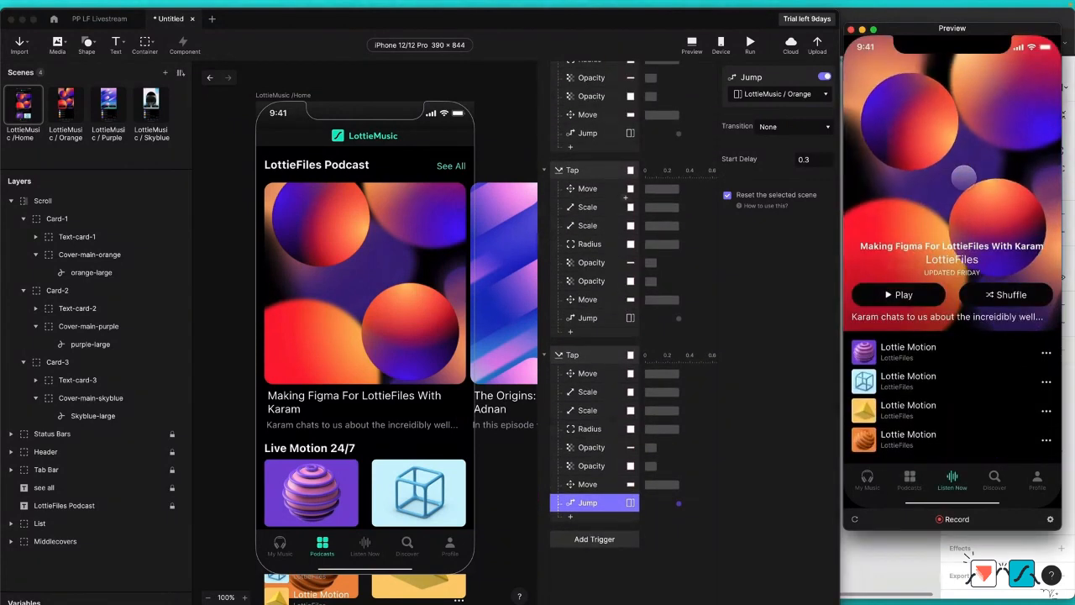
left_click_drag(948, 126, 949, 219)
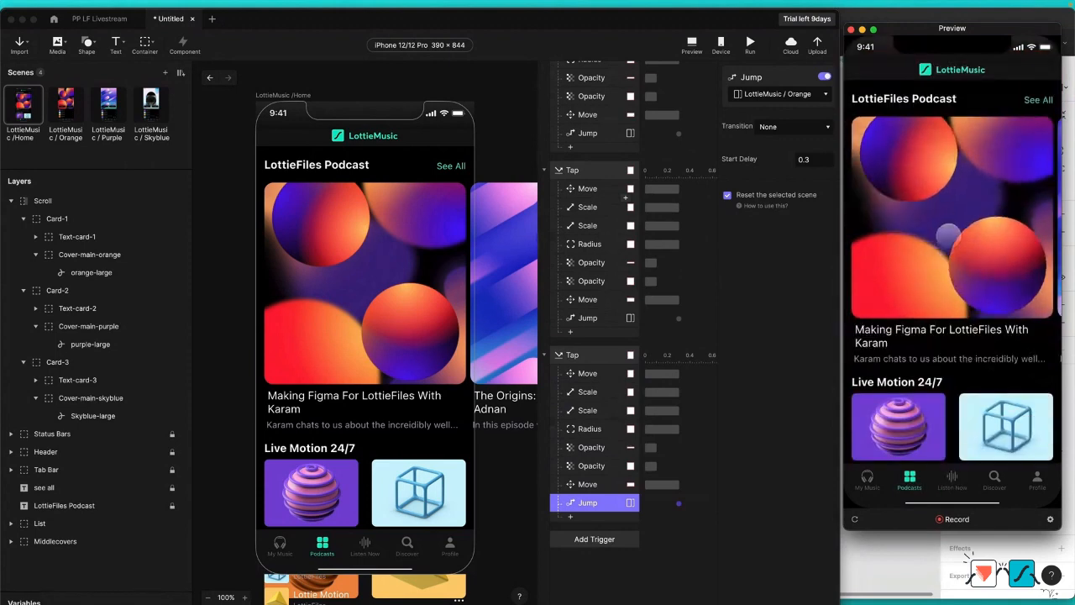
left_click(970, 220)
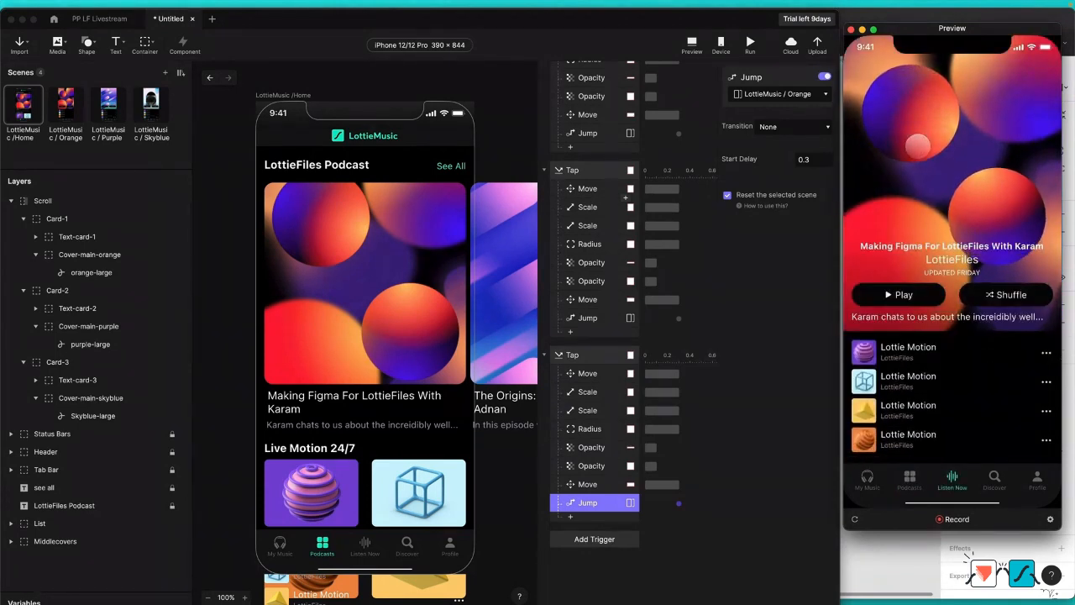
Step: Disable the Jump response under the Card-2 Tap trigger
left_click(585, 318)
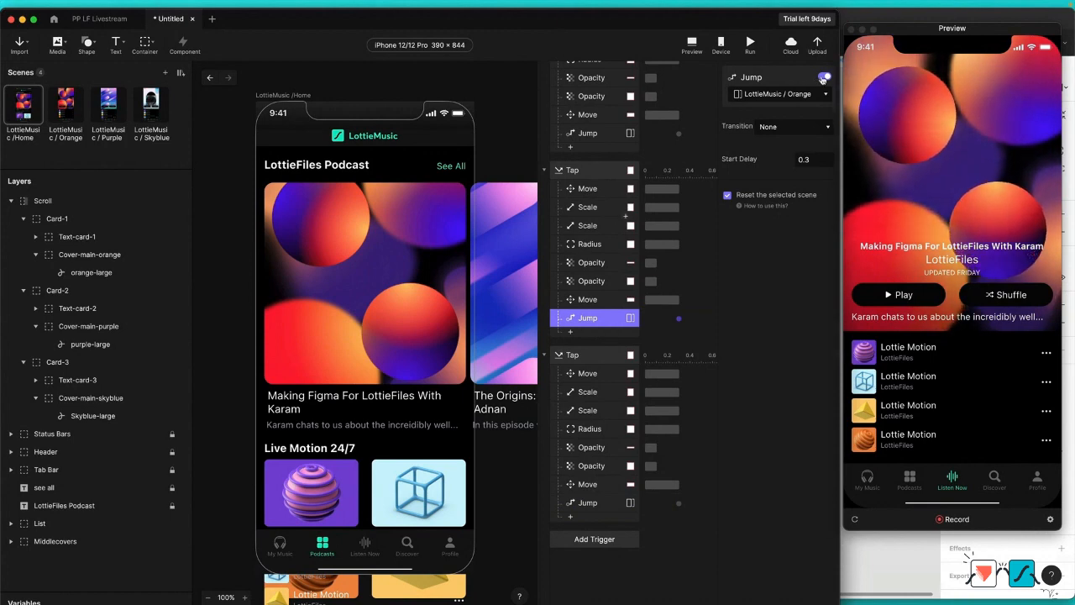
left_click(823, 78)
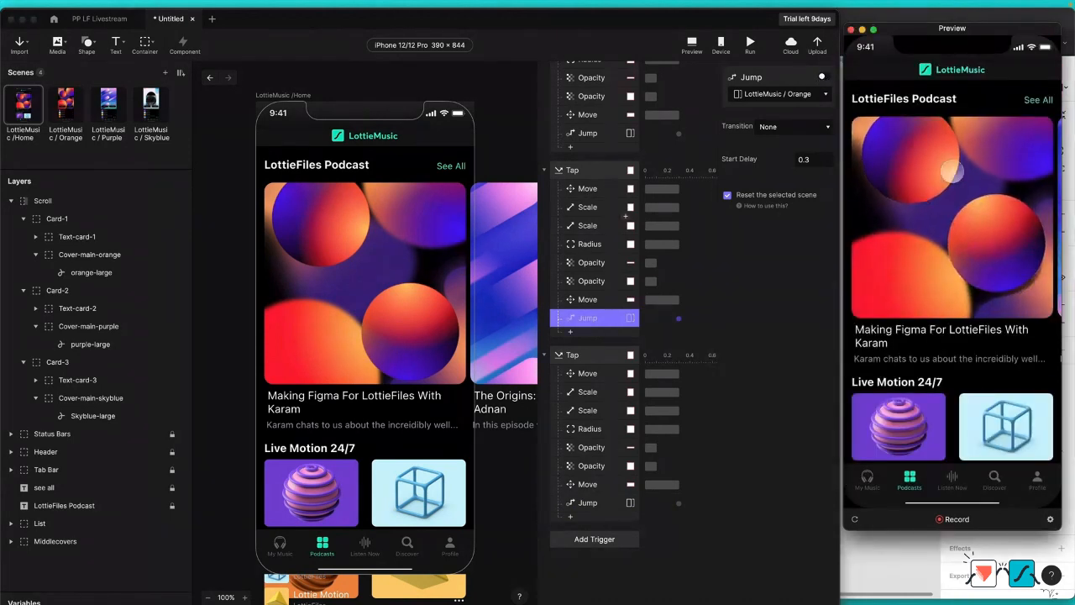
Step: Test the purple card in the preview by scrolling to Card-2 and opening it
left_click(952, 171)
left_click_drag(974, 170, 955, 232)
left_click_drag(996, 202, 904, 202)
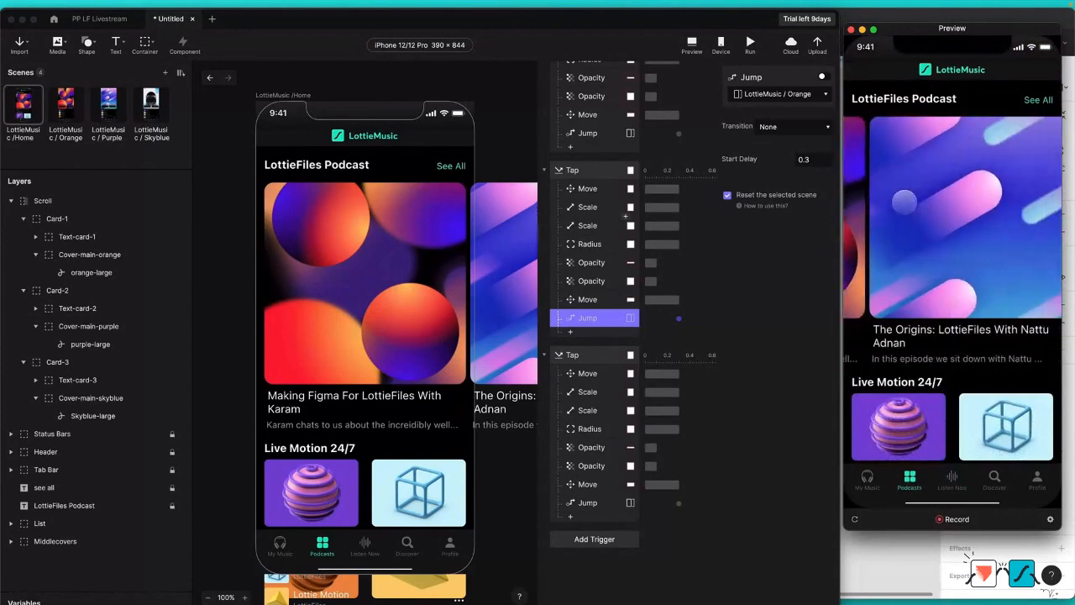
left_click(928, 189)
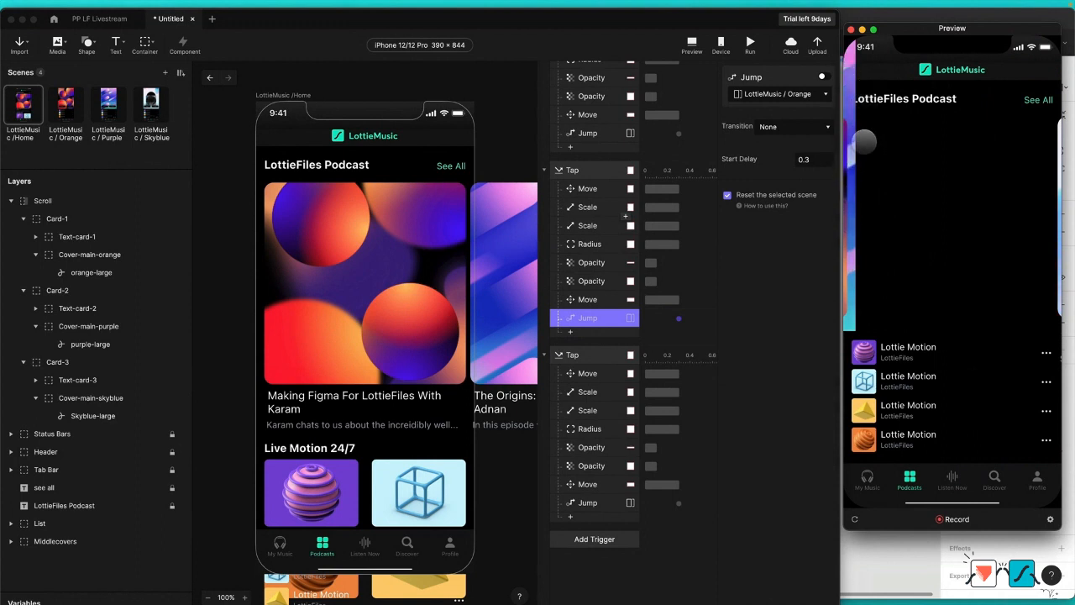
Step: Set the X position of the Card-2 Move To response to 368
left_click(588, 188)
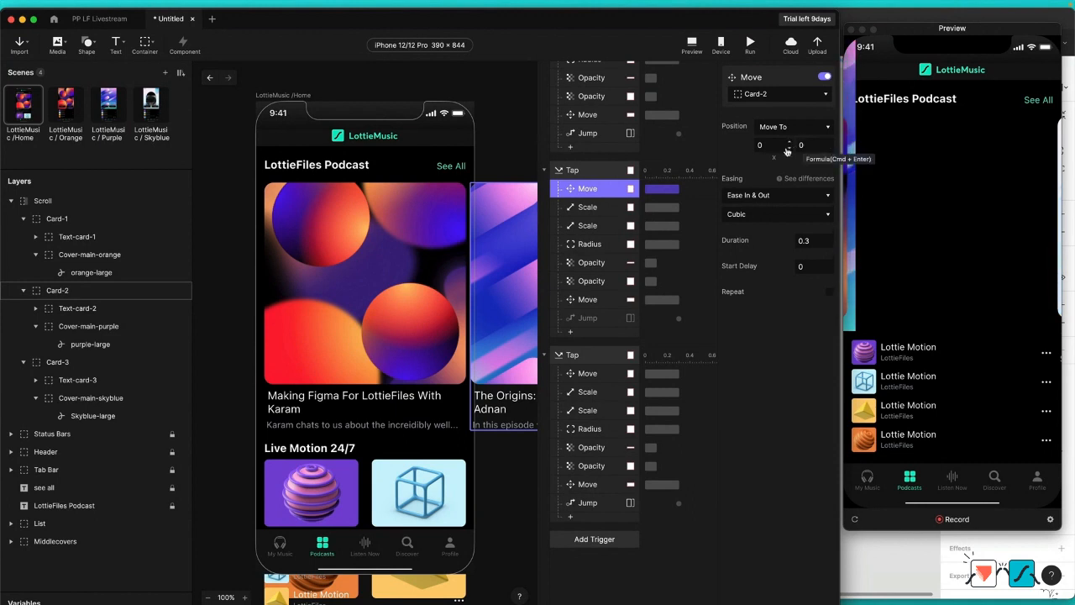
double_click(758, 144)
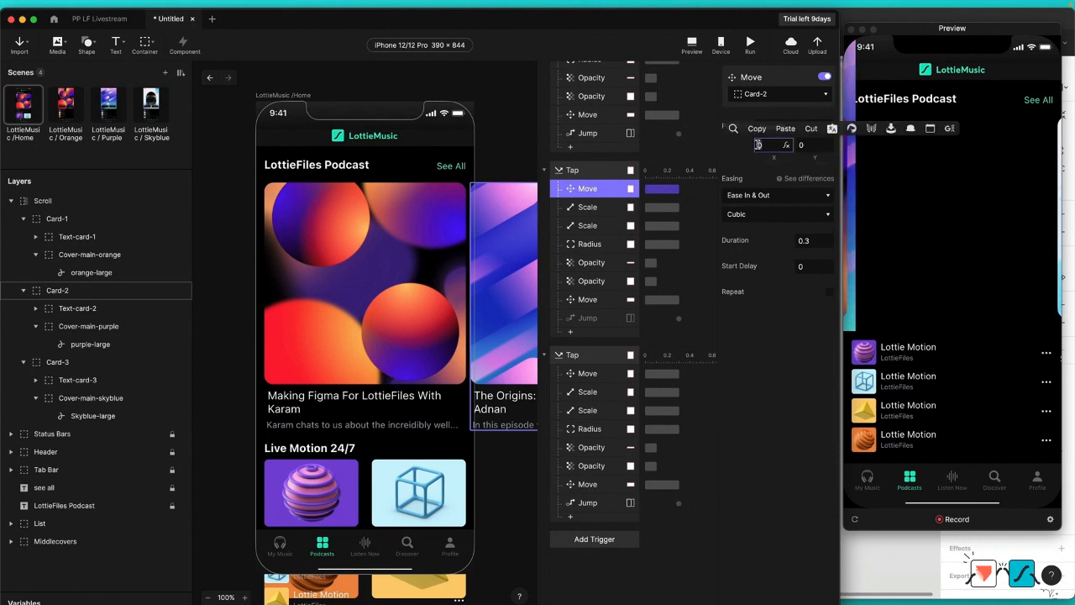
type("368")
key("Return")
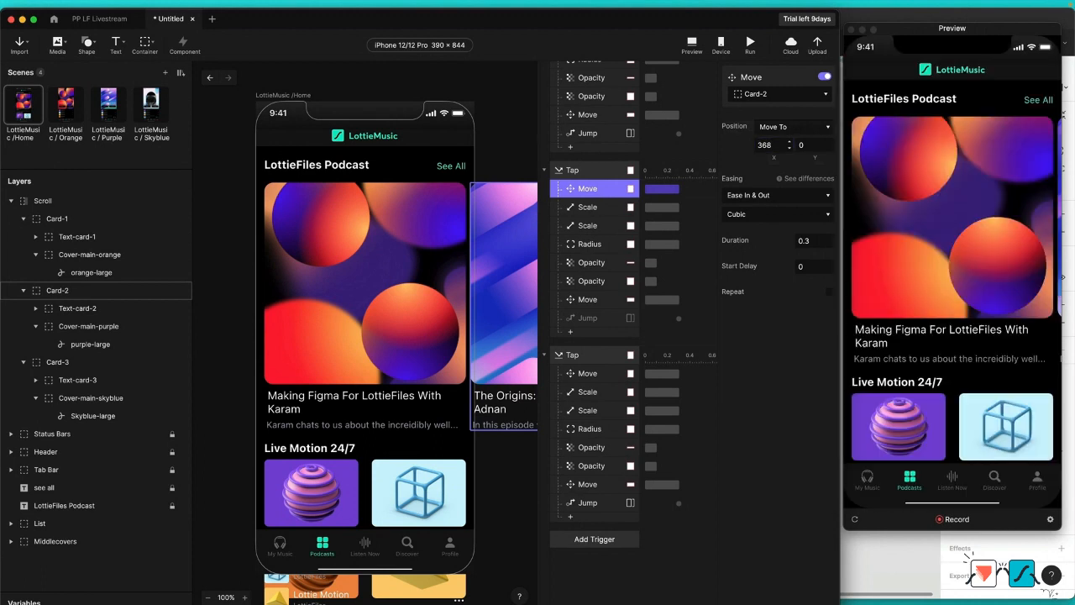
Step: Test Card-2's Tap animation again in the preview with its new Move position
left_click(958, 198)
left_click_drag(956, 197, 898, 195)
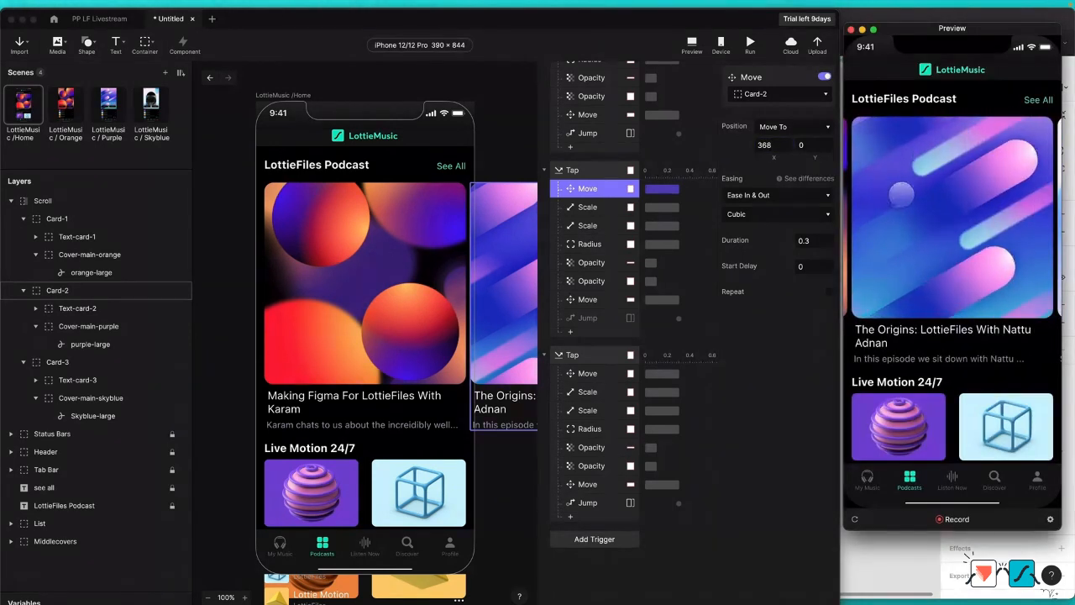
left_click(911, 193)
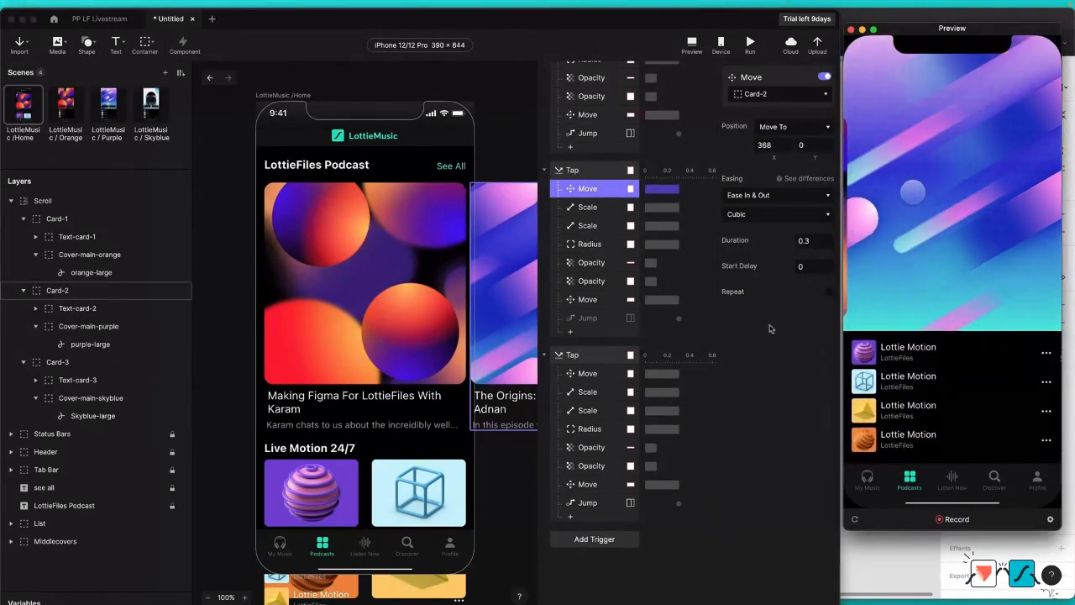
Step: Restart the preview to check the card scrolling, and set the X position of the Card-3 Move To response to 736
left_click(588, 373)
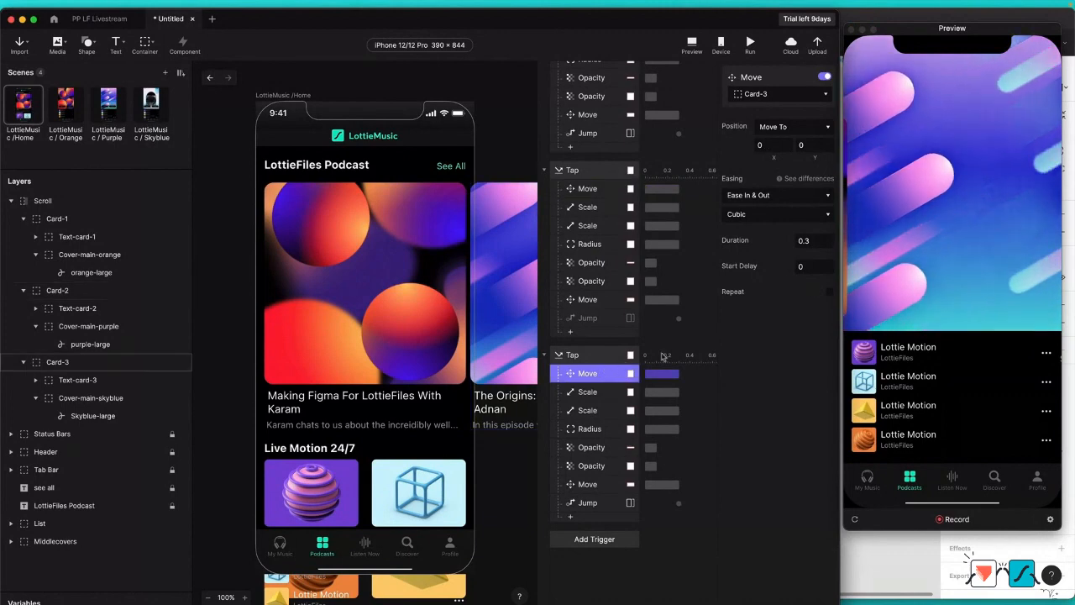
left_click(1003, 262)
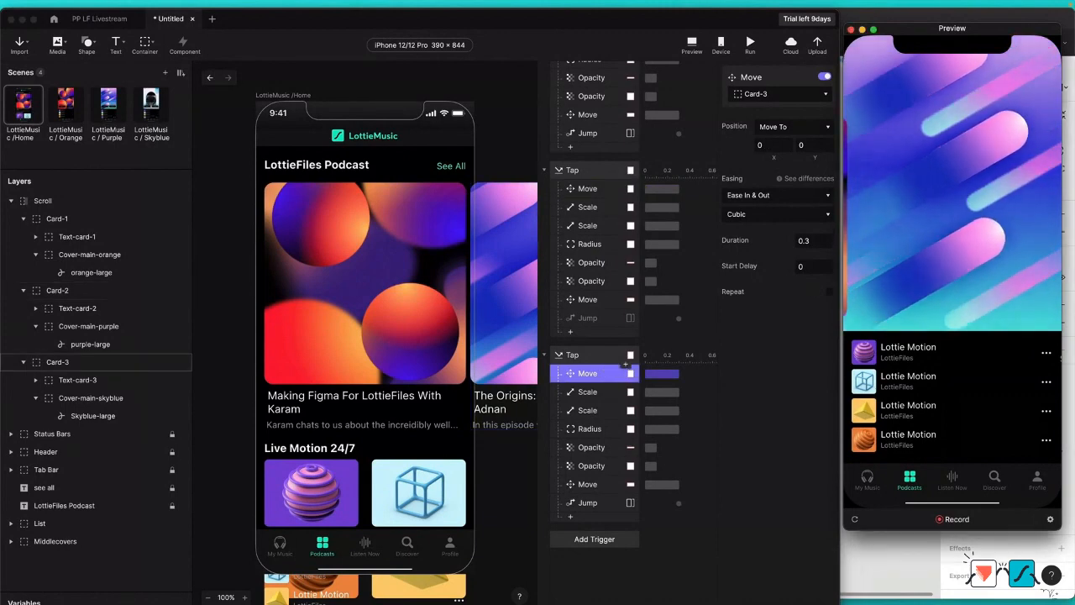
left_click(854, 519)
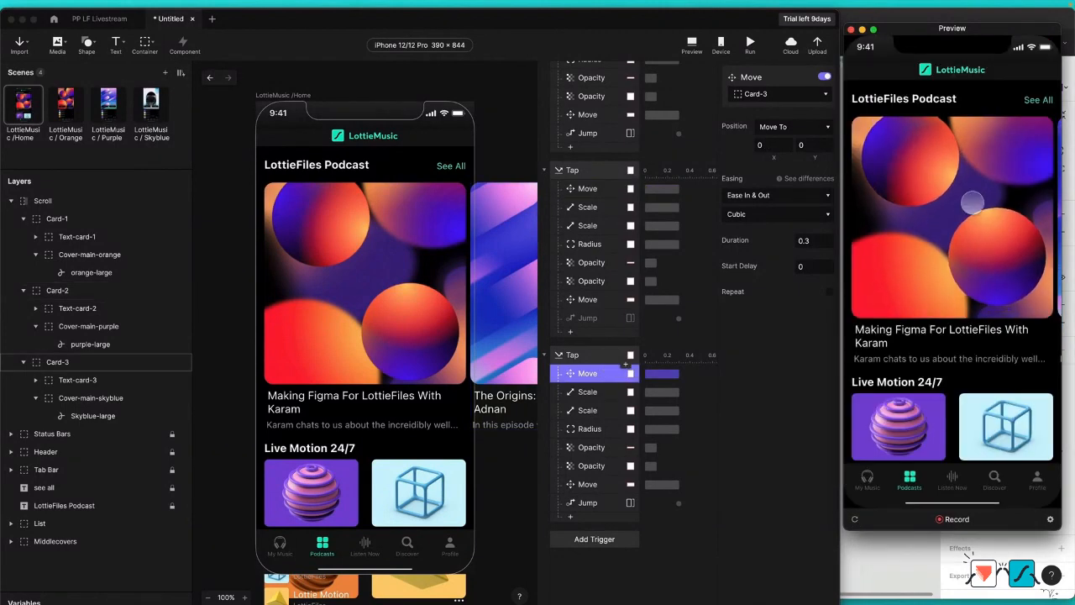
left_click_drag(972, 202, 922, 205)
left_click(924, 204)
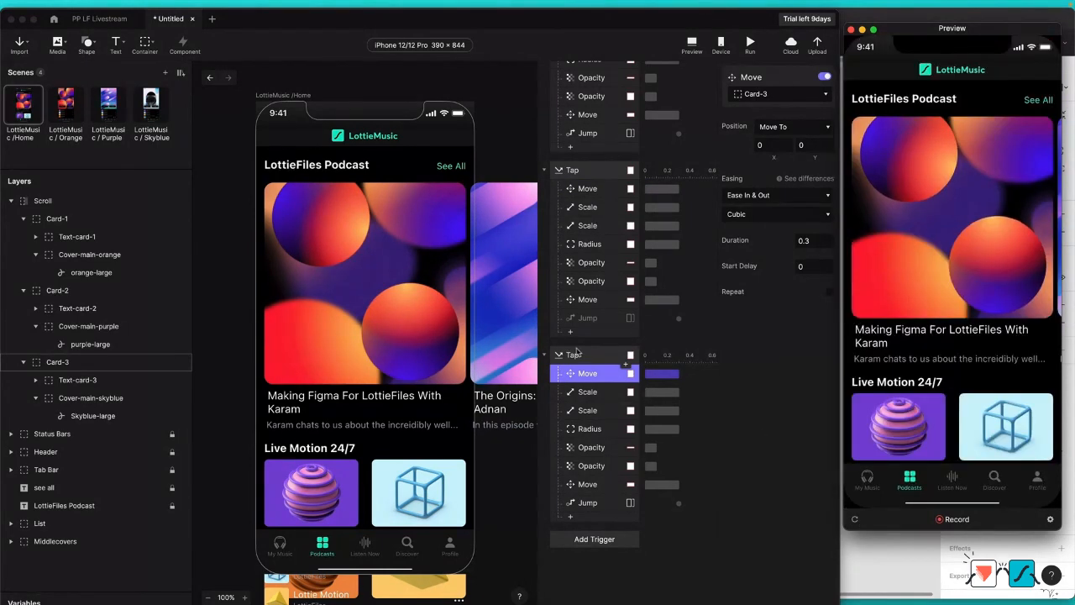
left_click(769, 146)
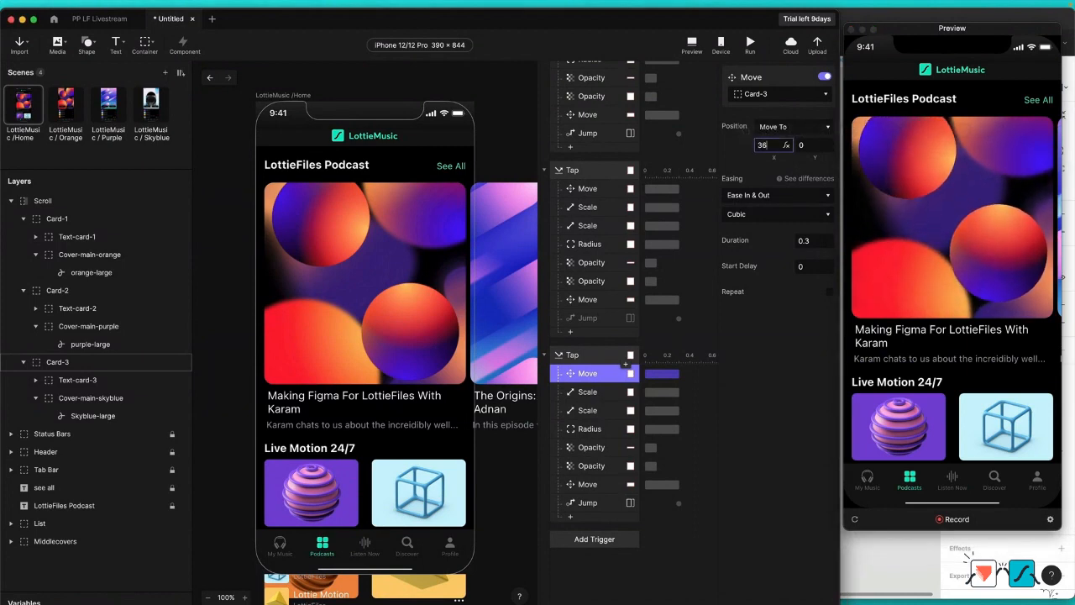
key("Return")
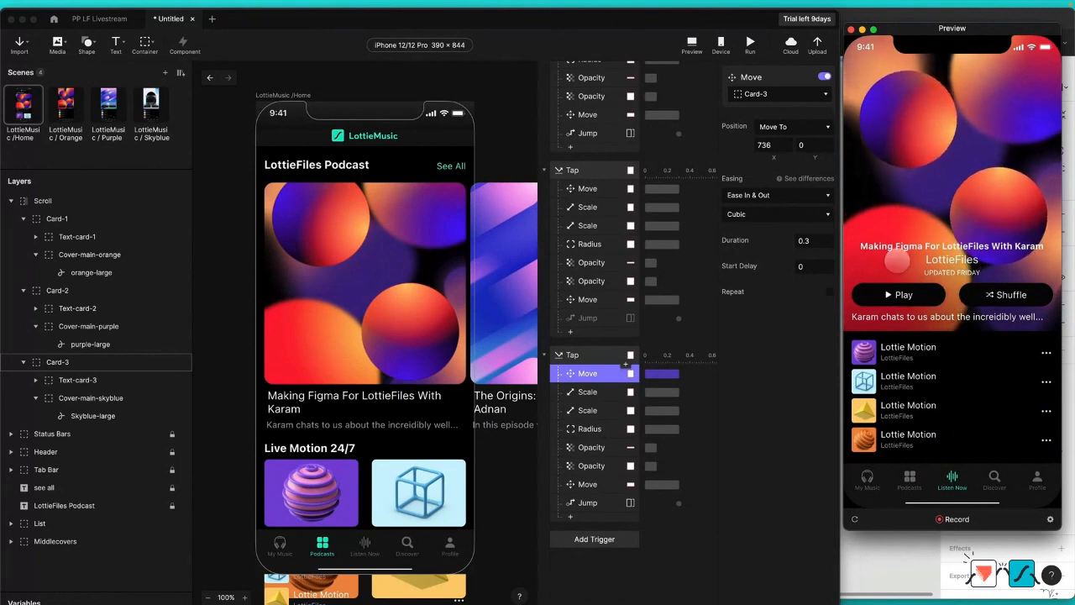
Step: Re-enable the Jump response under the Card-2 Tap trigger
left_click(602, 505)
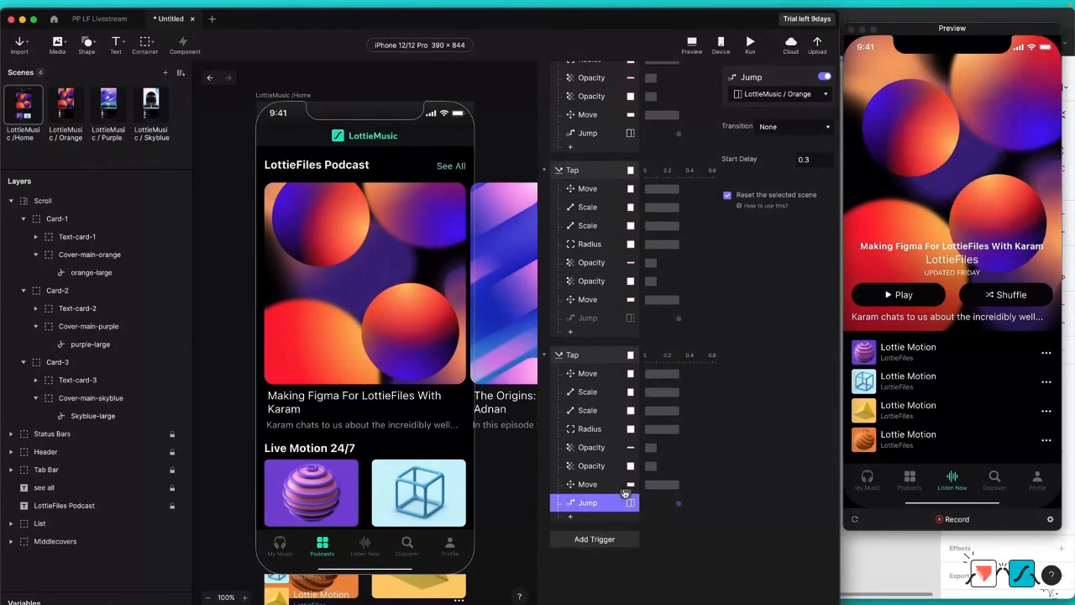
left_click(670, 322)
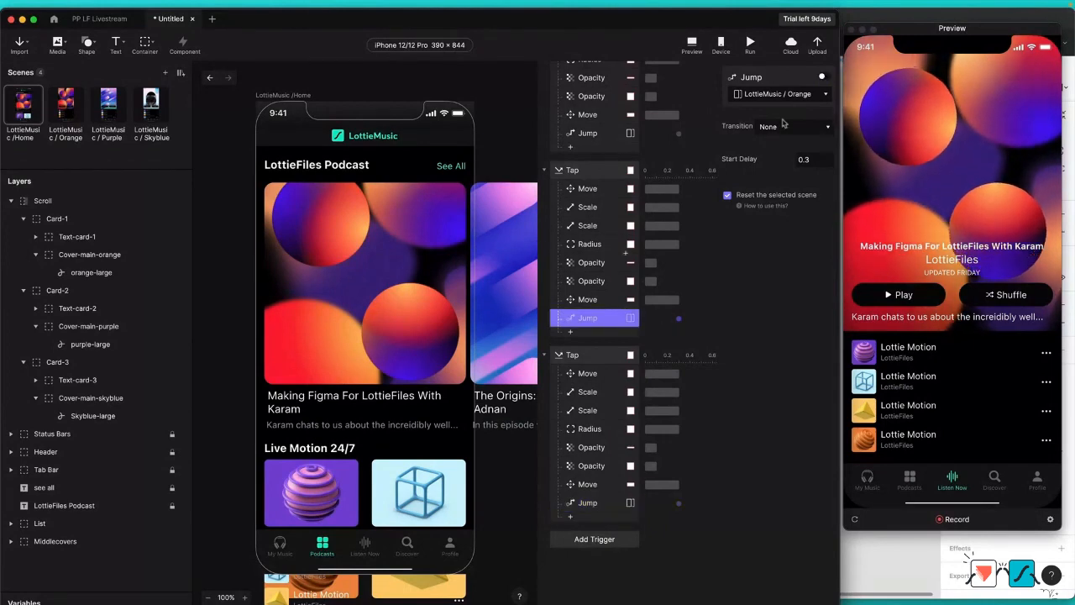
left_click(823, 78)
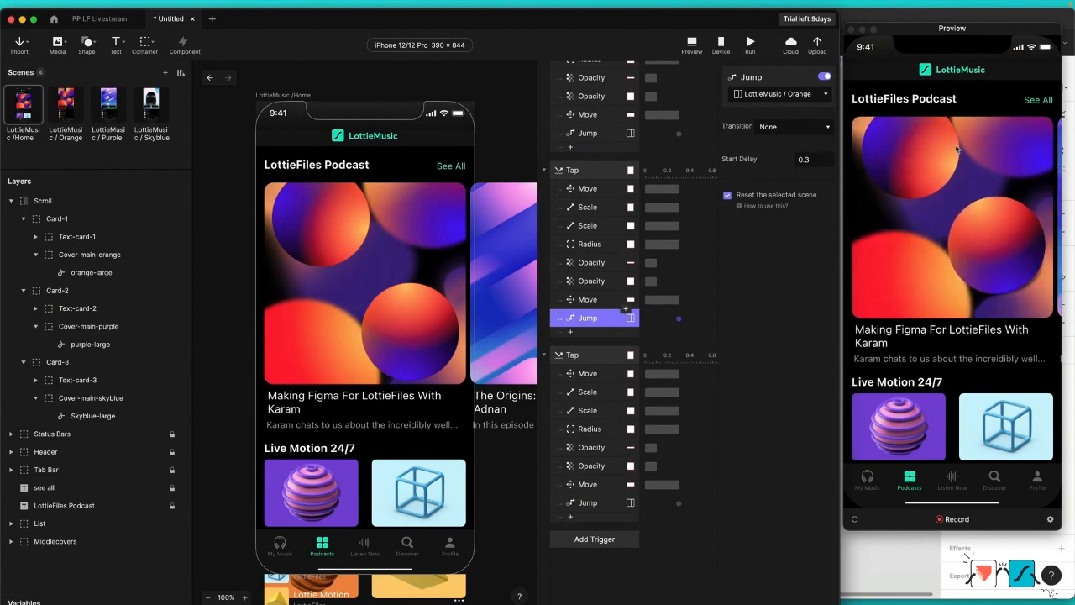
Step: Check the Move positions of Card-3 and Card-2, and test opening the orange card in the preview
left_click(589, 374)
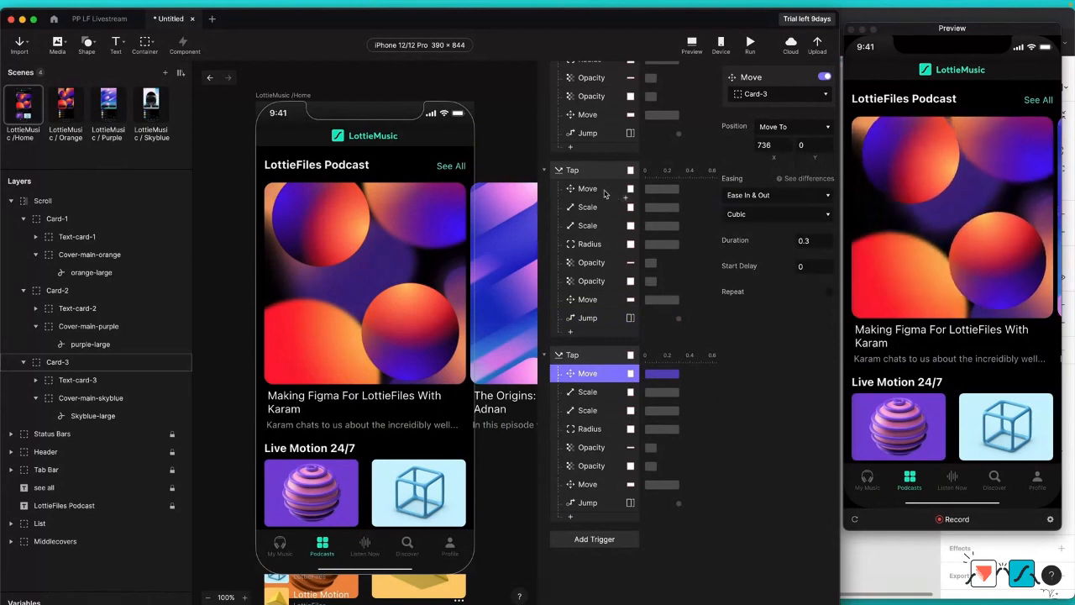
left_click(604, 192)
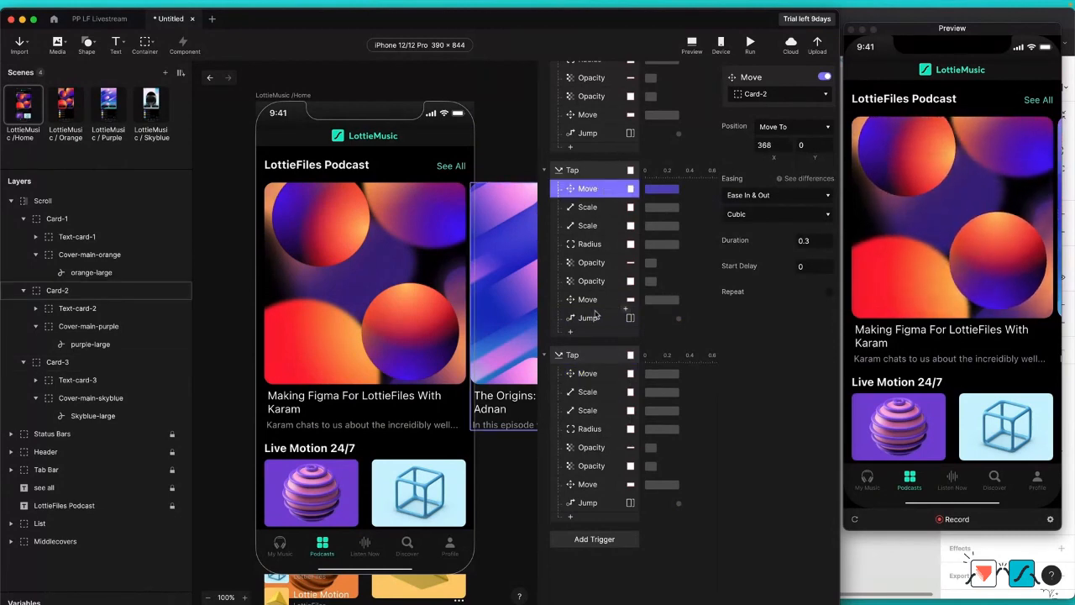
left_click(924, 187)
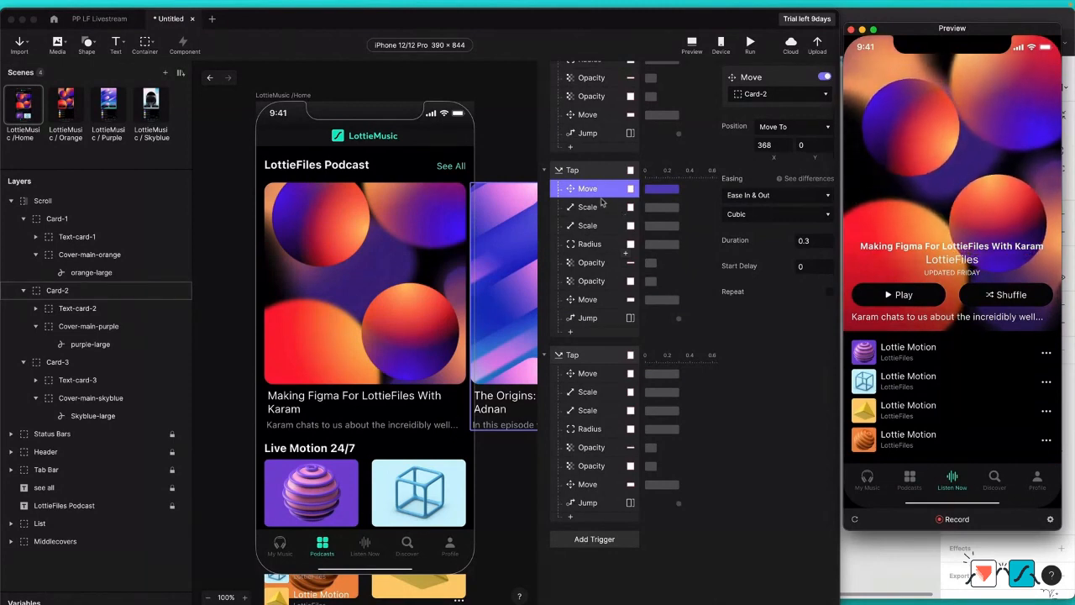
Step: Add a Reorder response under the Card-2 Tap trigger that sends Card-1 to the back, placed above the Jump response
left_click(571, 332)
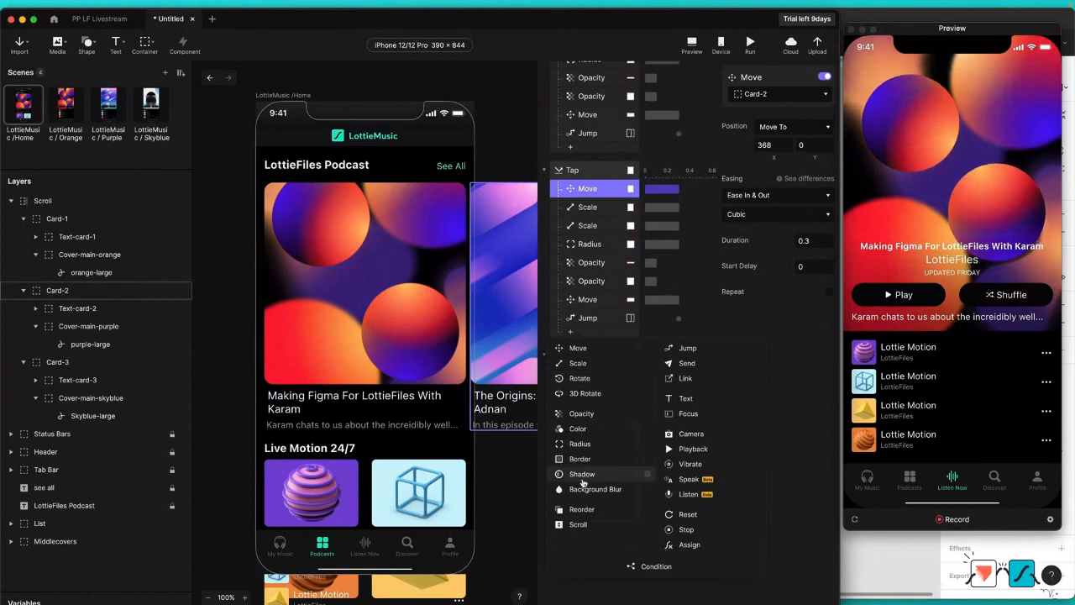
left_click(582, 509)
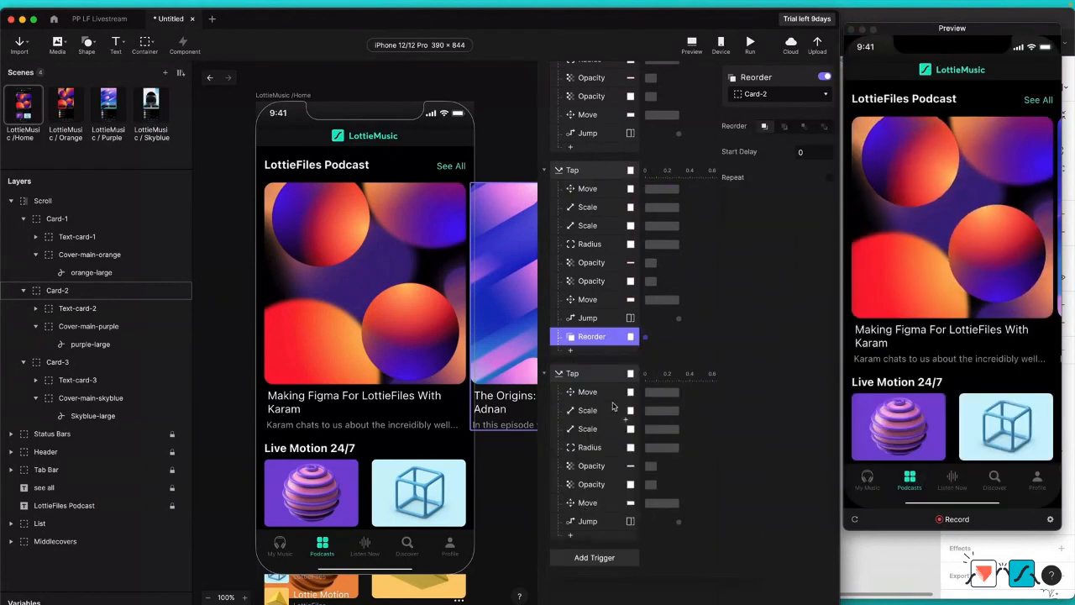
left_click(792, 95)
left_click(729, 151)
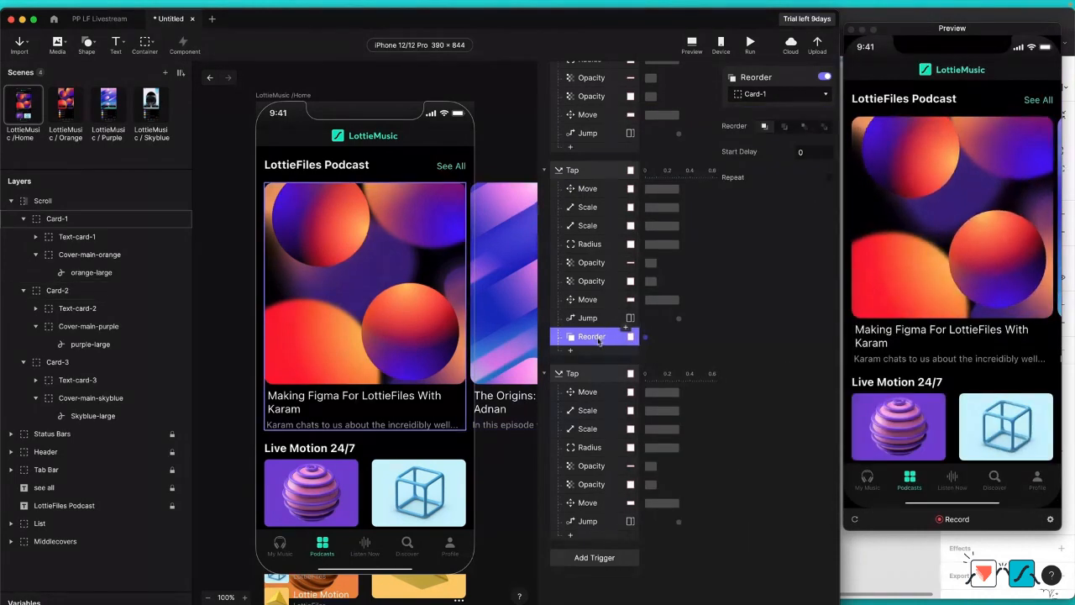
left_click(785, 126)
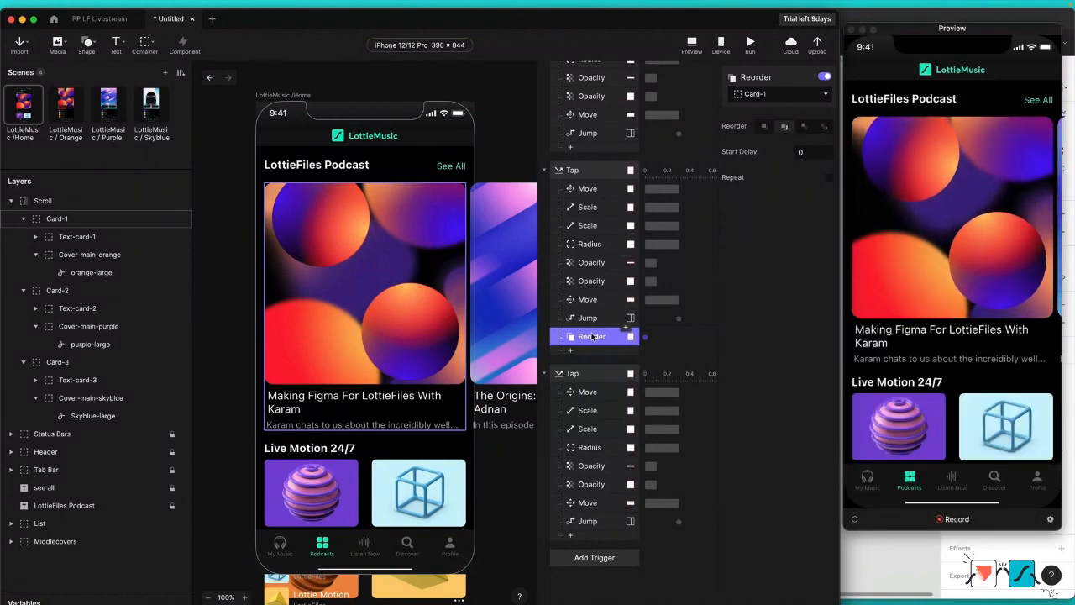
left_click_drag(595, 314, 598, 317)
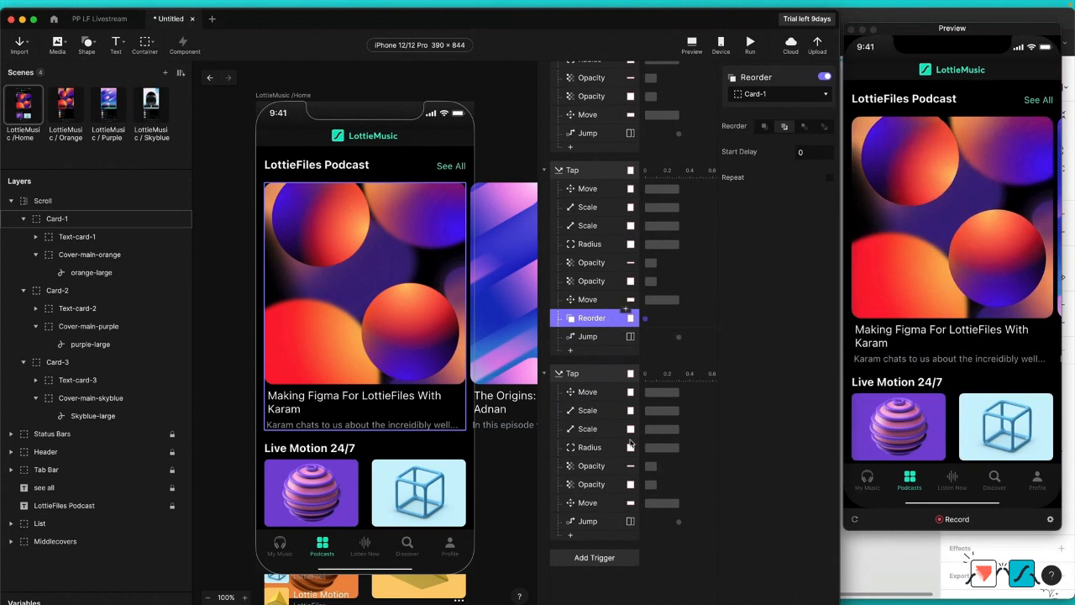
Step: Add a Reorder response under the Card-3 Tap trigger that sends Card-2 to the back, placed above the Jump response
left_click(571, 537)
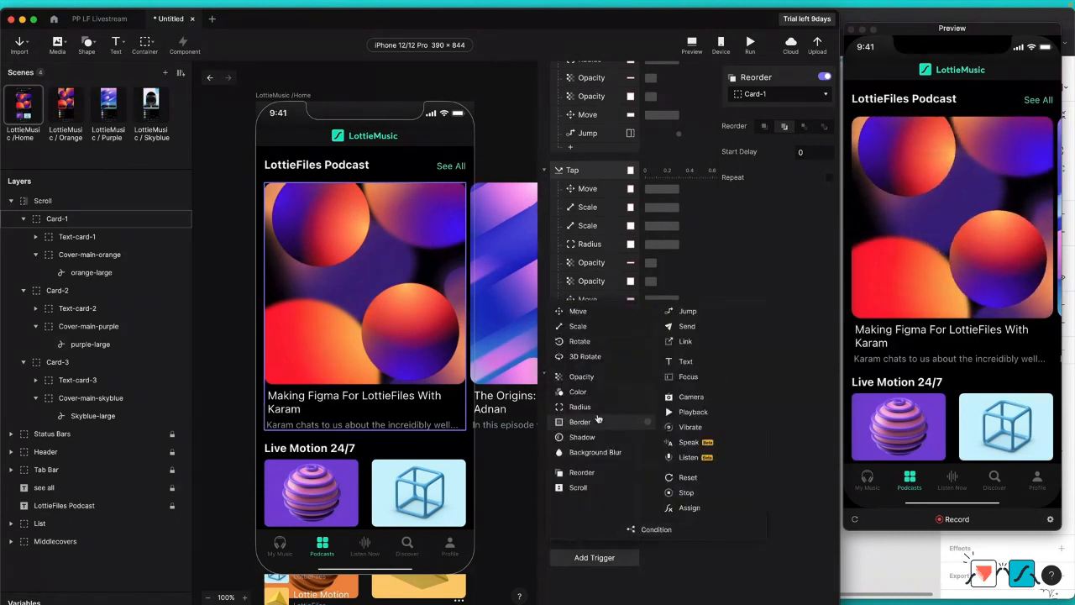
left_click(608, 472)
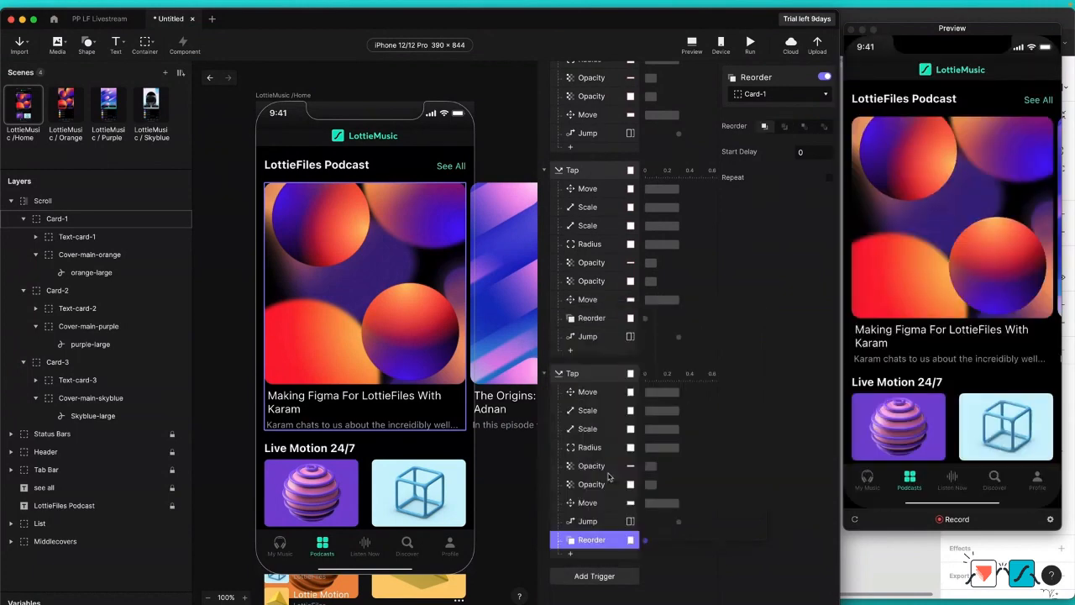
left_click(783, 94)
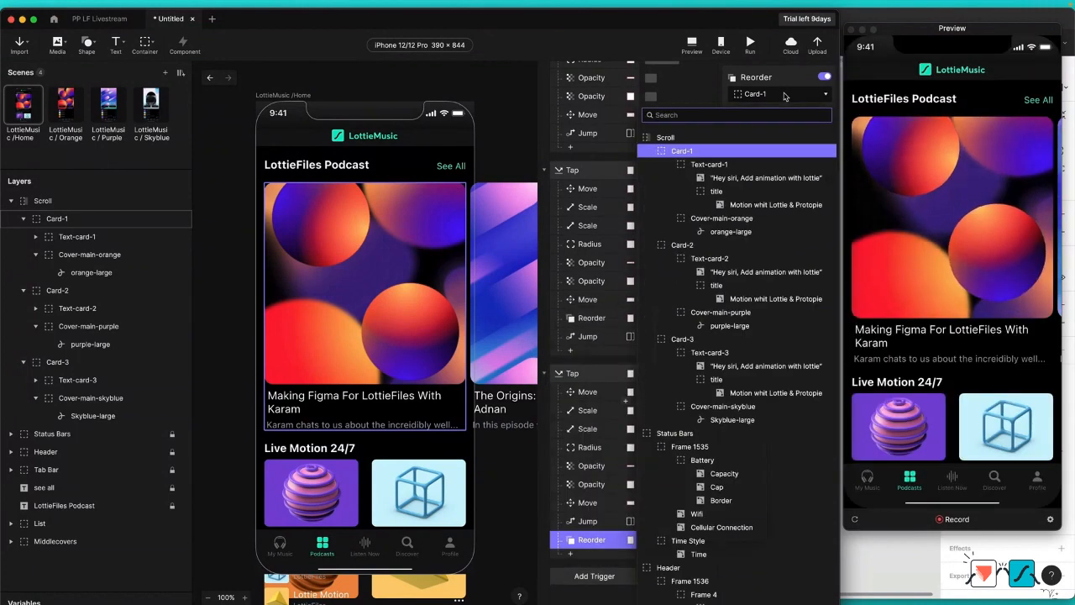
left_click(705, 246)
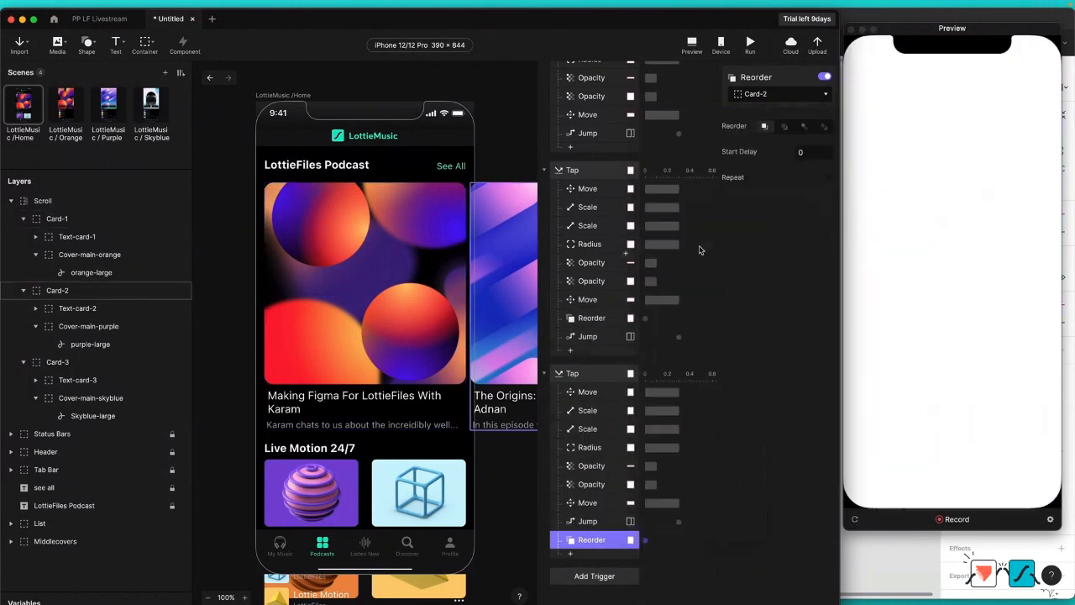
left_click_drag(602, 542, 606, 518)
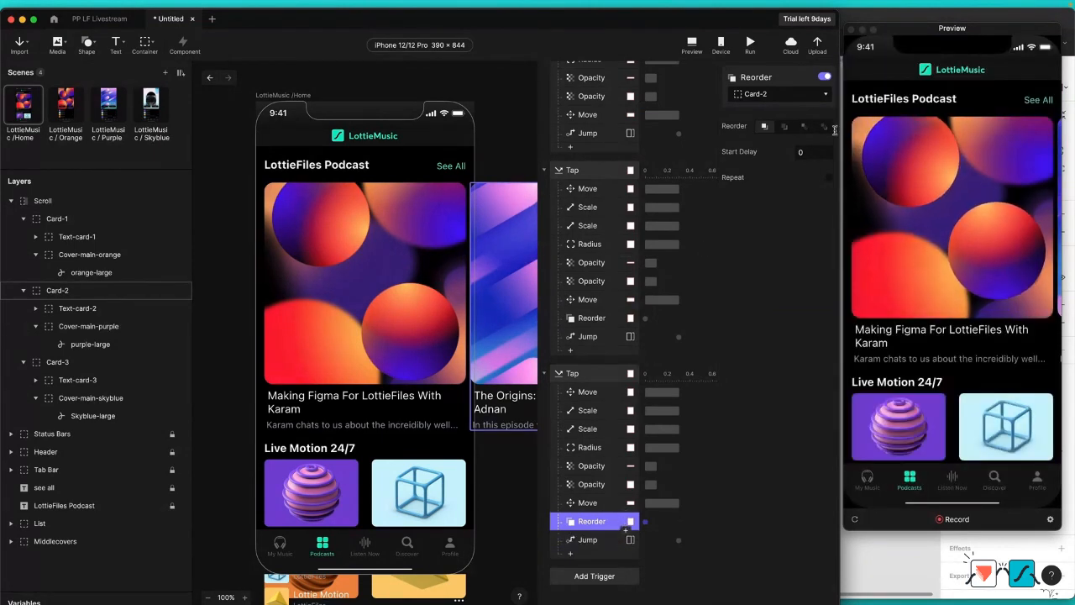
left_click(786, 127)
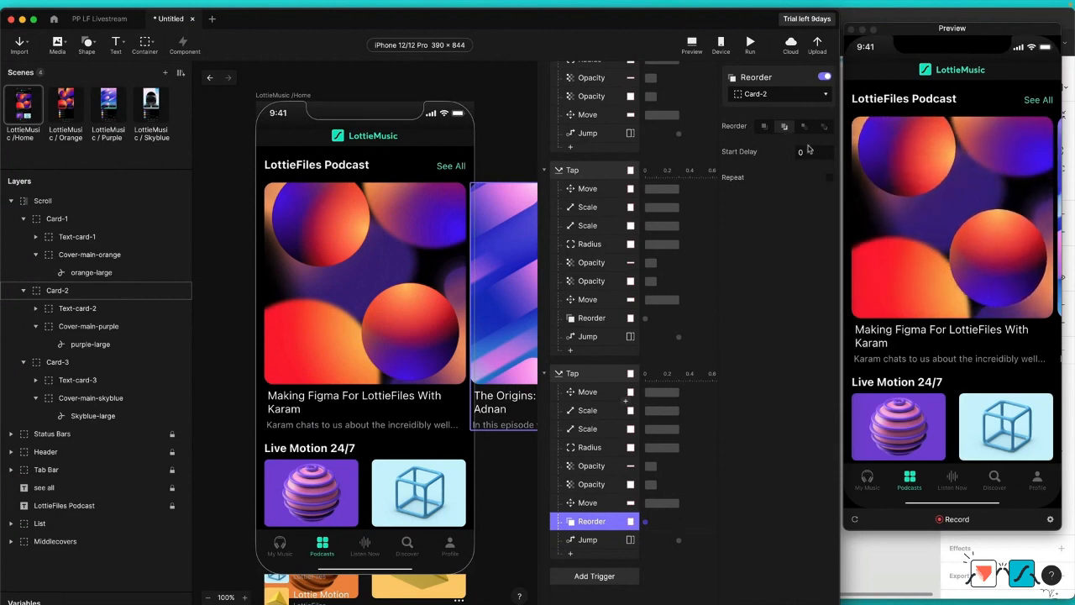
Step: Test the orange card in the preview, and change the Card-2 Tap trigger's Jump target to LottieMusic / Purple
left_click(980, 207)
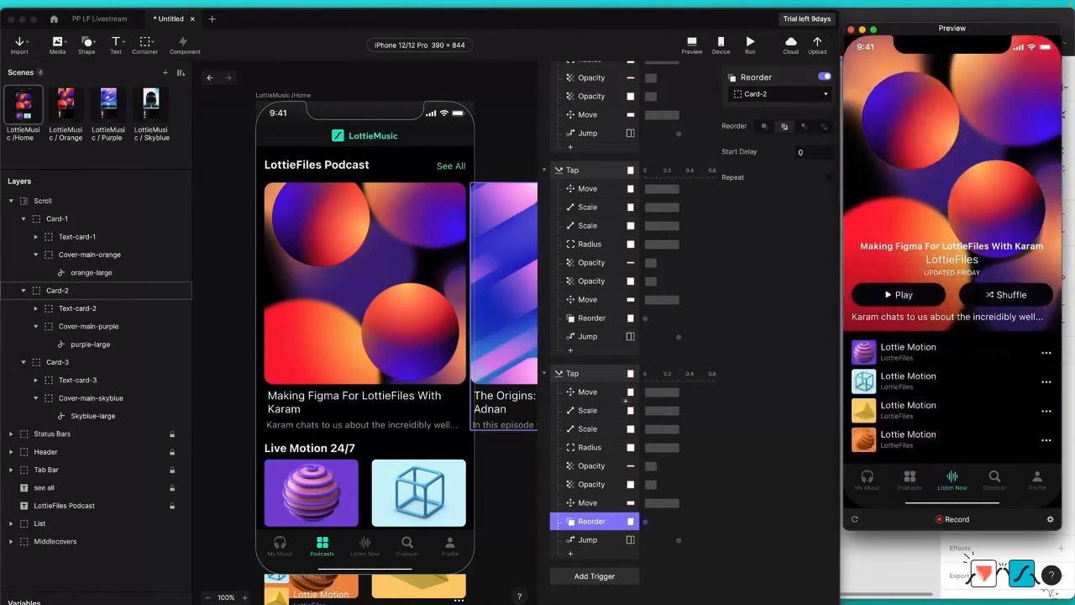
left_click(620, 338)
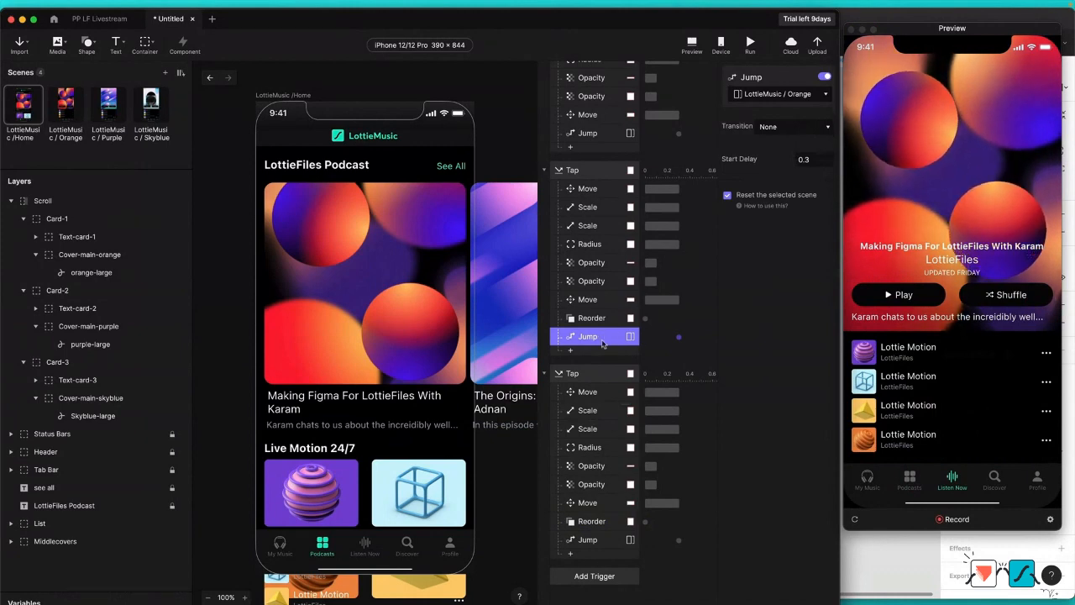
left_click(781, 93)
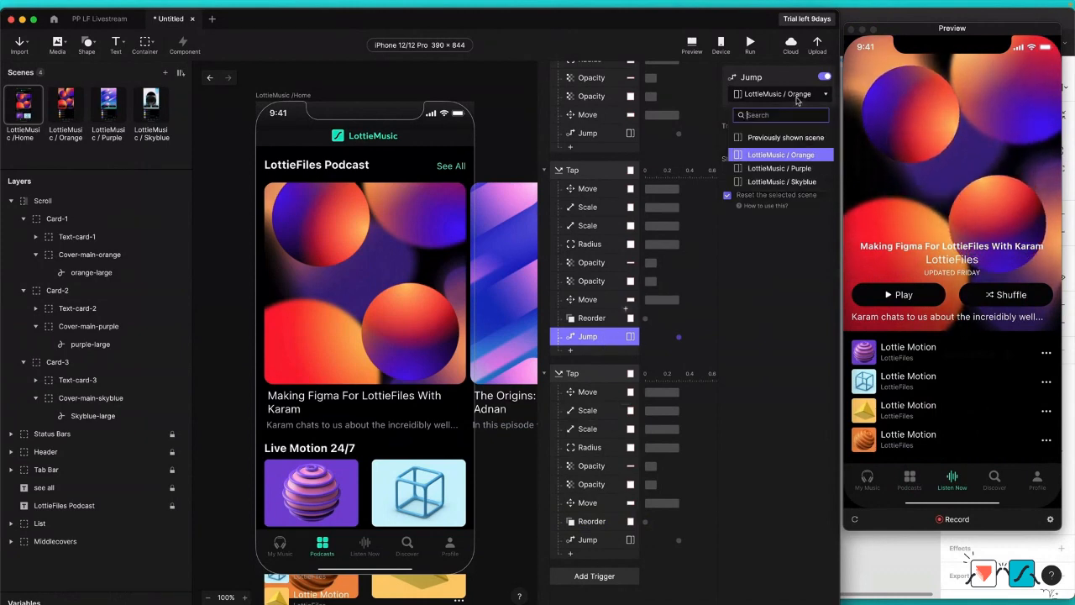
left_click(800, 170)
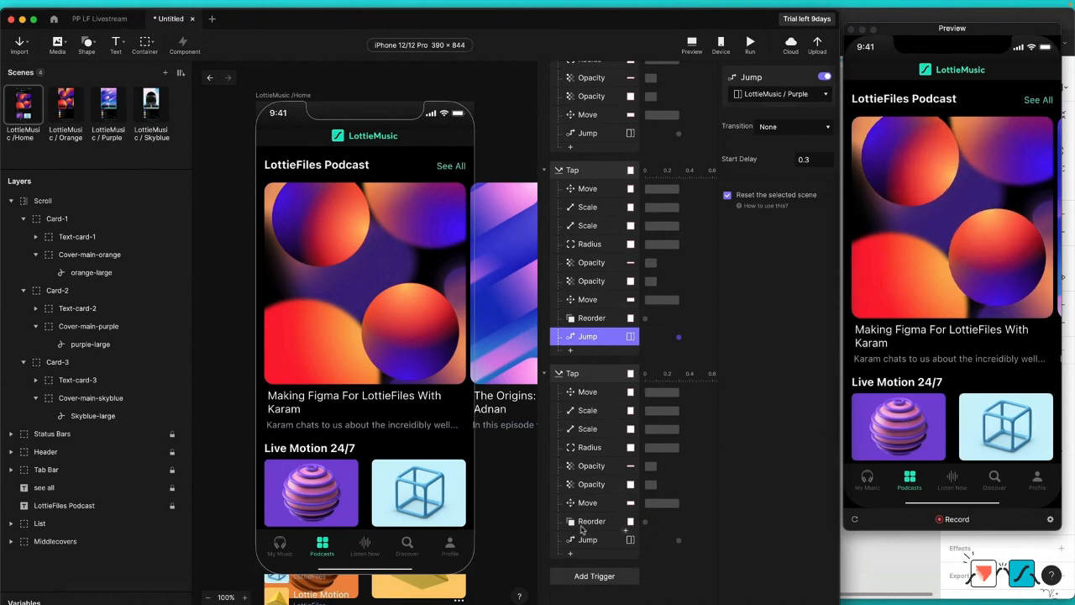
Step: Change the Card-3 Tap trigger's Jump target to LottieMusic / Skyblue
left_click(587, 540)
left_click(831, 93)
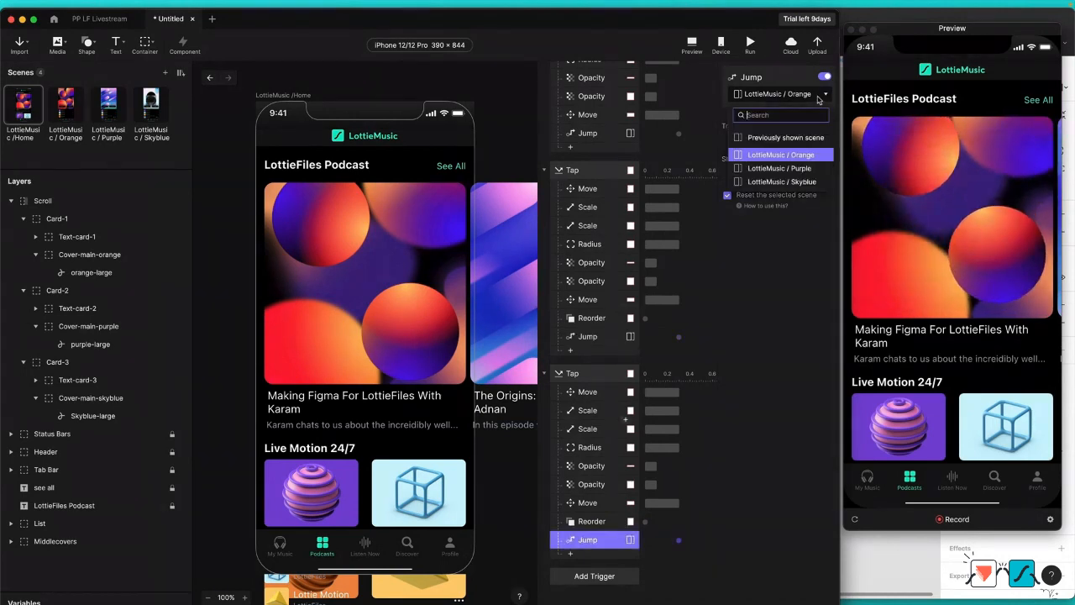
left_click(785, 181)
Step: Test swiping to the purple card and opening it in the preview, and check the Card-2 Tap trigger's Jump response
left_click(949, 243)
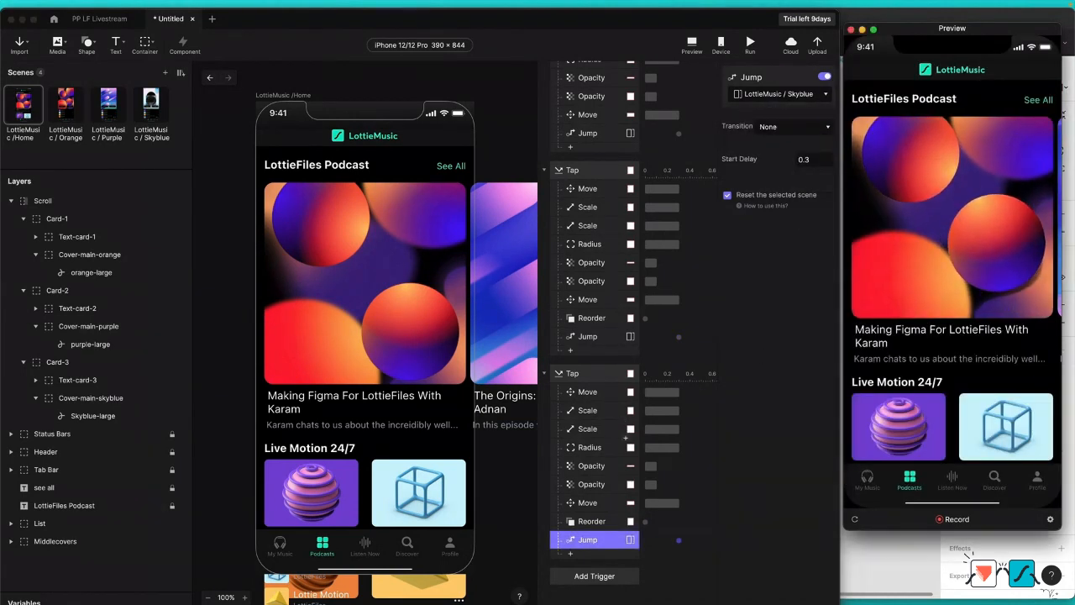
left_click(941, 240)
left_click_drag(952, 177, 950, 259)
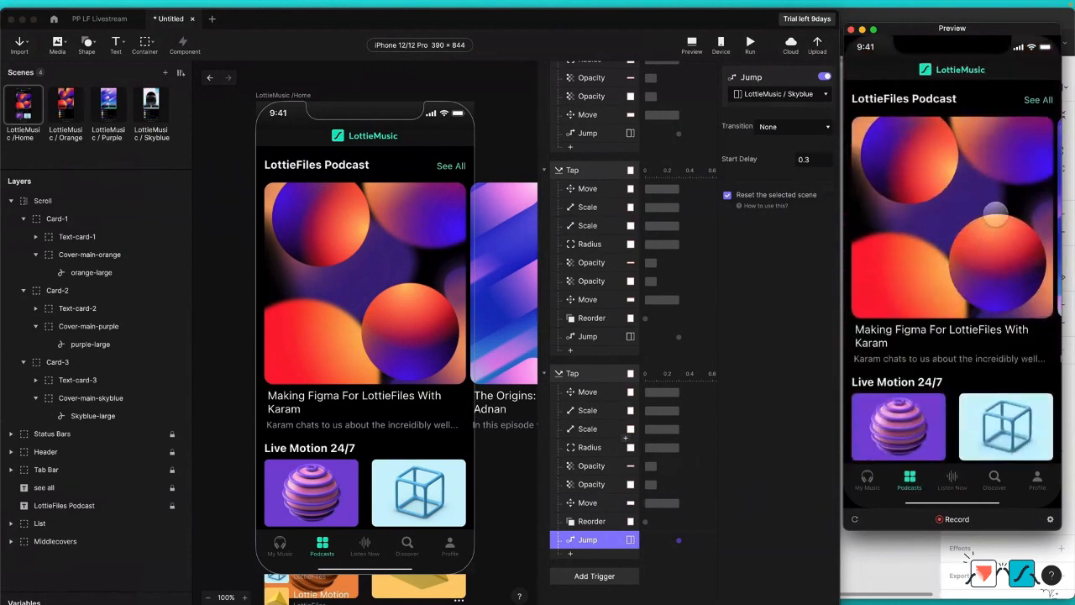
left_click_drag(996, 212, 931, 212)
left_click(936, 215)
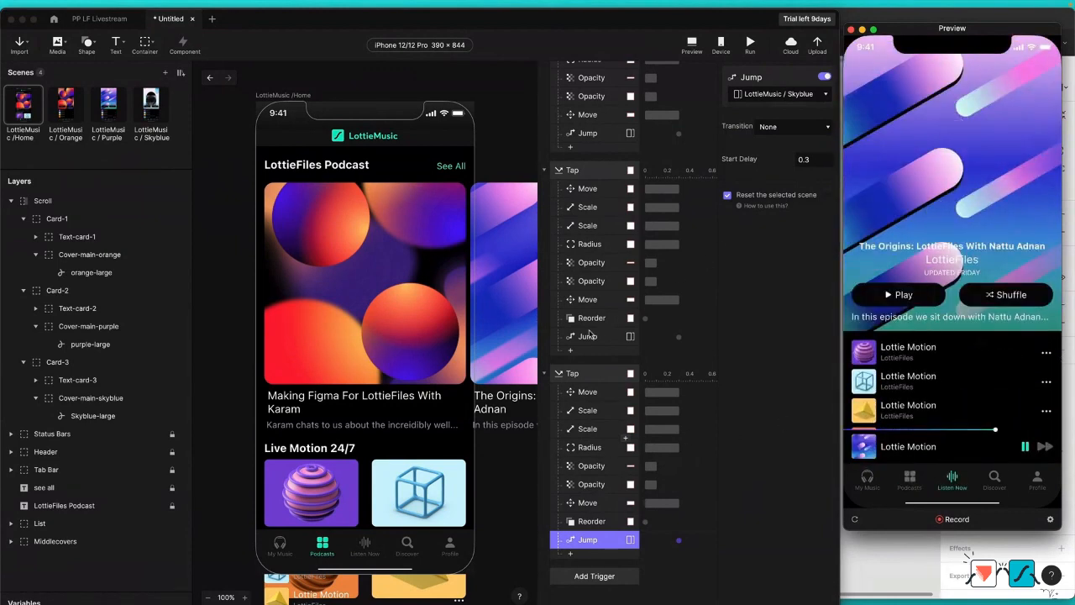
left_click(588, 336)
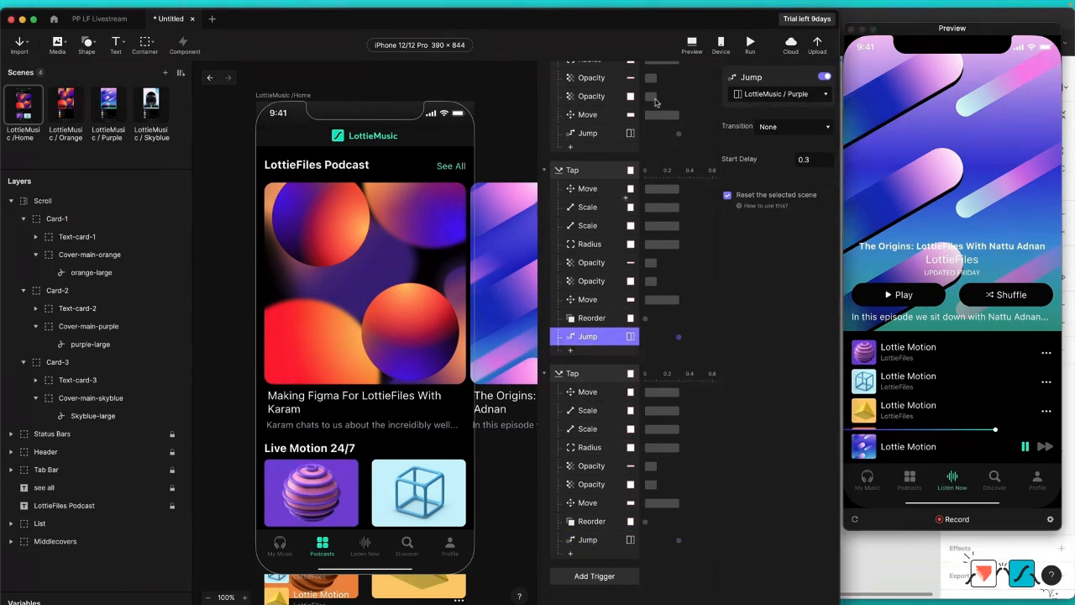
scroll(614, 203, "up", 2)
scroll(610, 244, "down", 6)
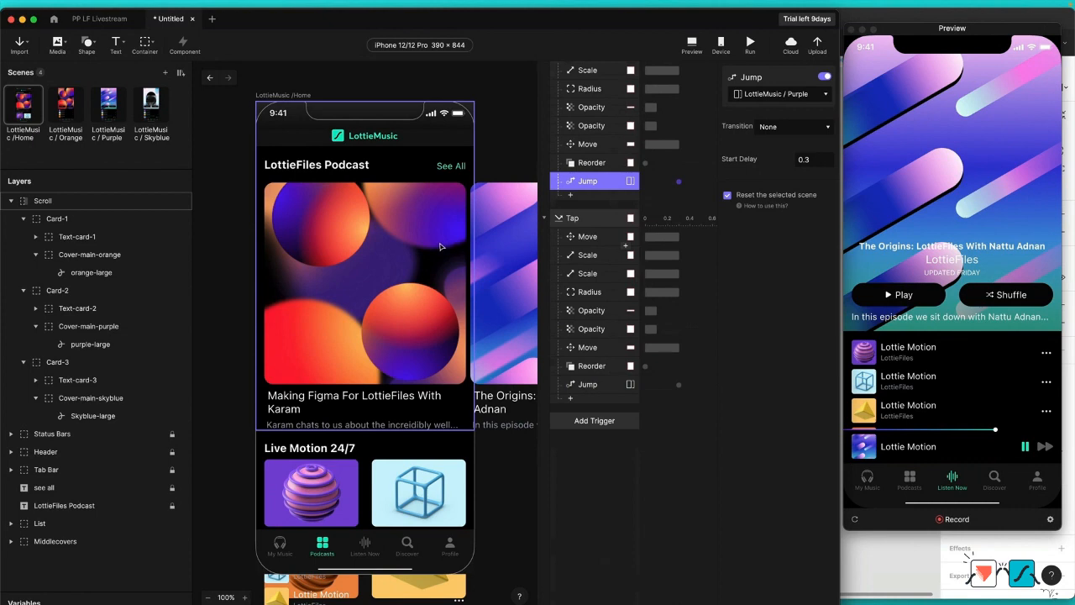
Step: Copy the Pull trigger with its responses from the LottieMusic / Orange scene into the LottieMusic / Purple scene
left_click(77, 109)
left_click(108, 105)
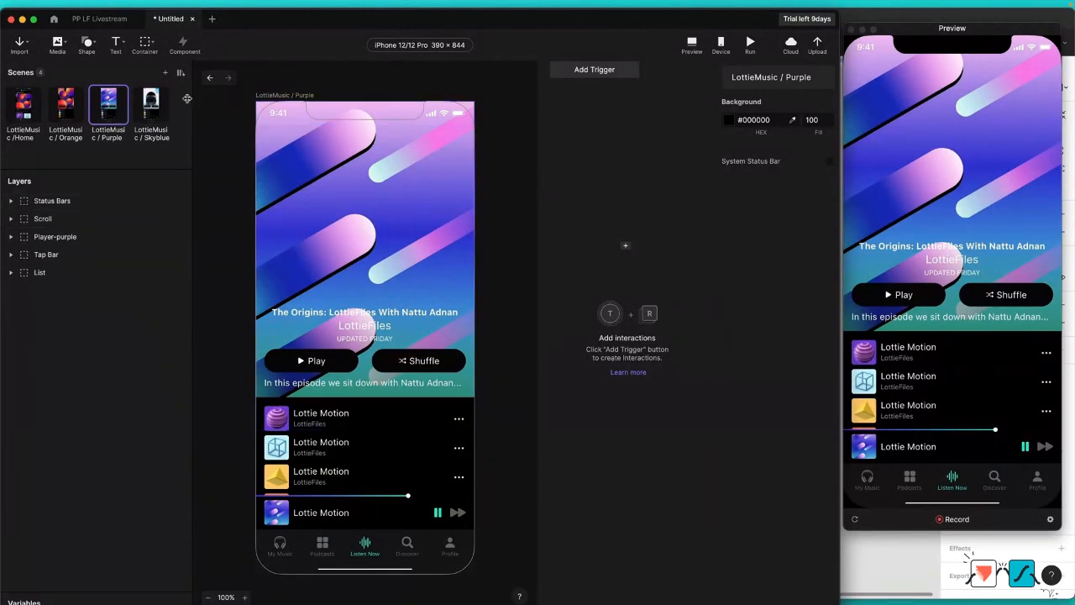
left_click(78, 112)
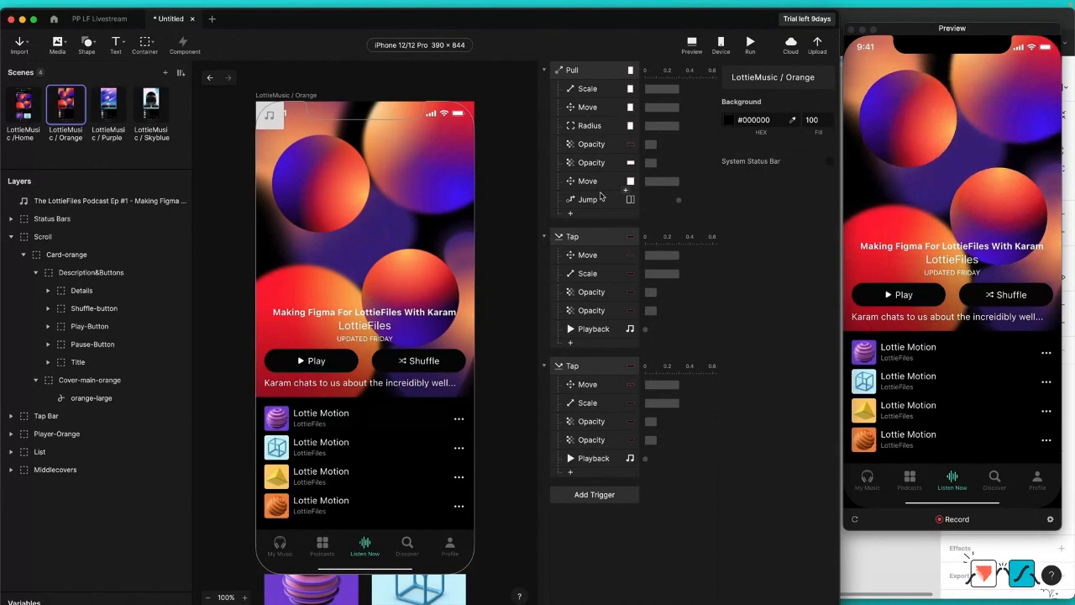
left_click(598, 76)
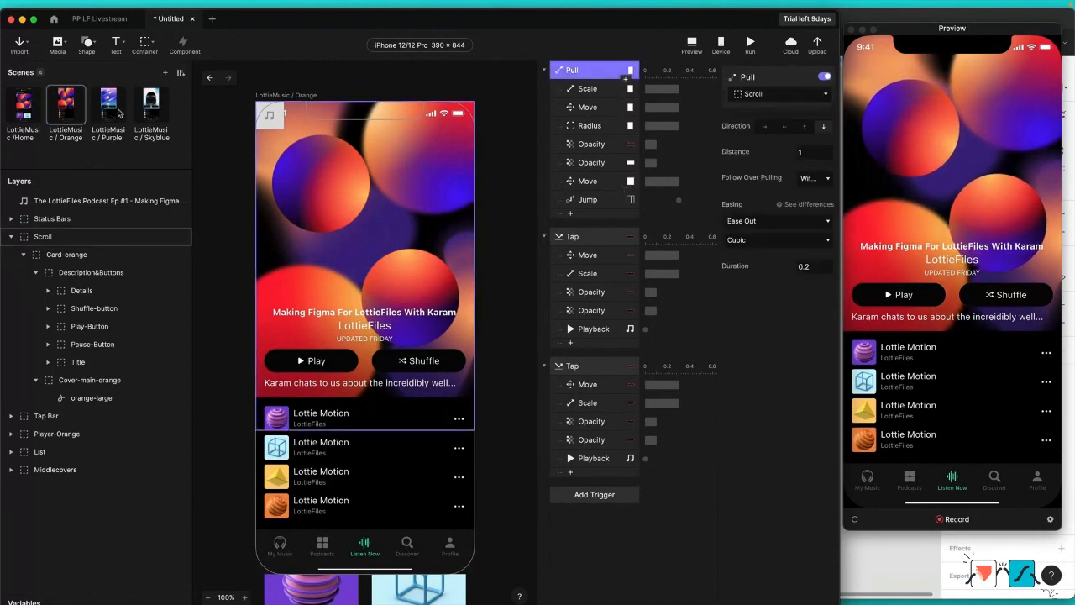
left_click(117, 110)
key("super+v")
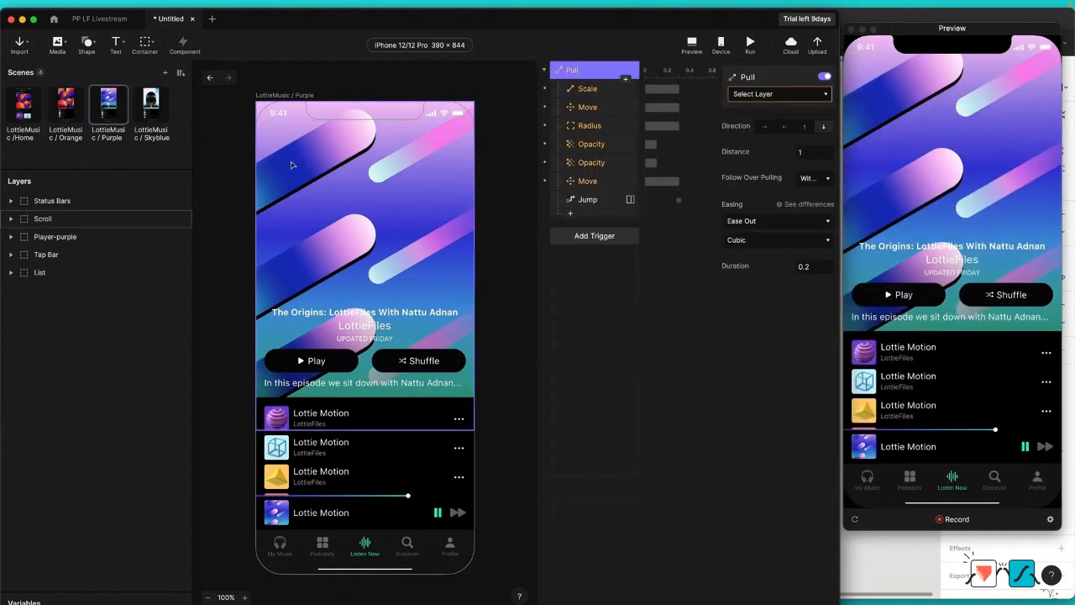
Step: Expand Scroll down to Cover-main-purple in the Purple scene and import purple-large.json from the PP LF Livestream Assets folder
left_click(11, 219)
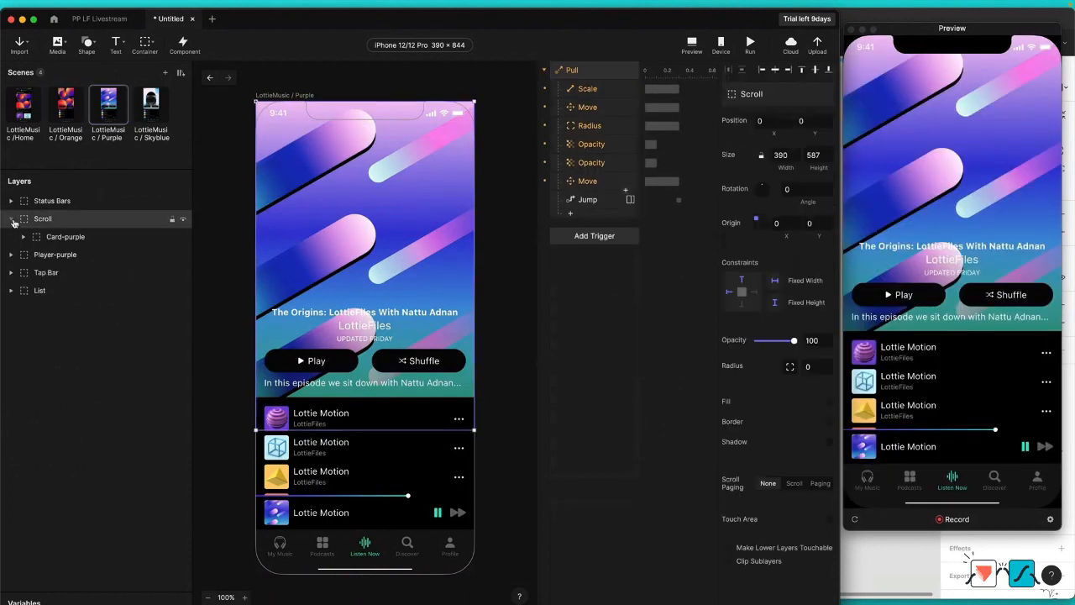
left_click(23, 237)
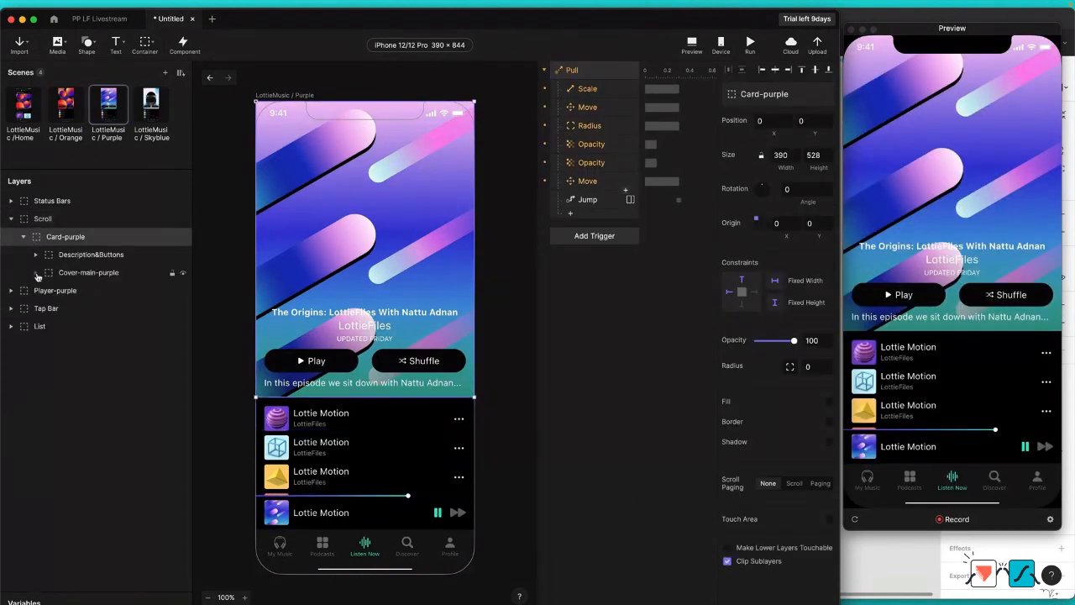
left_click(35, 272)
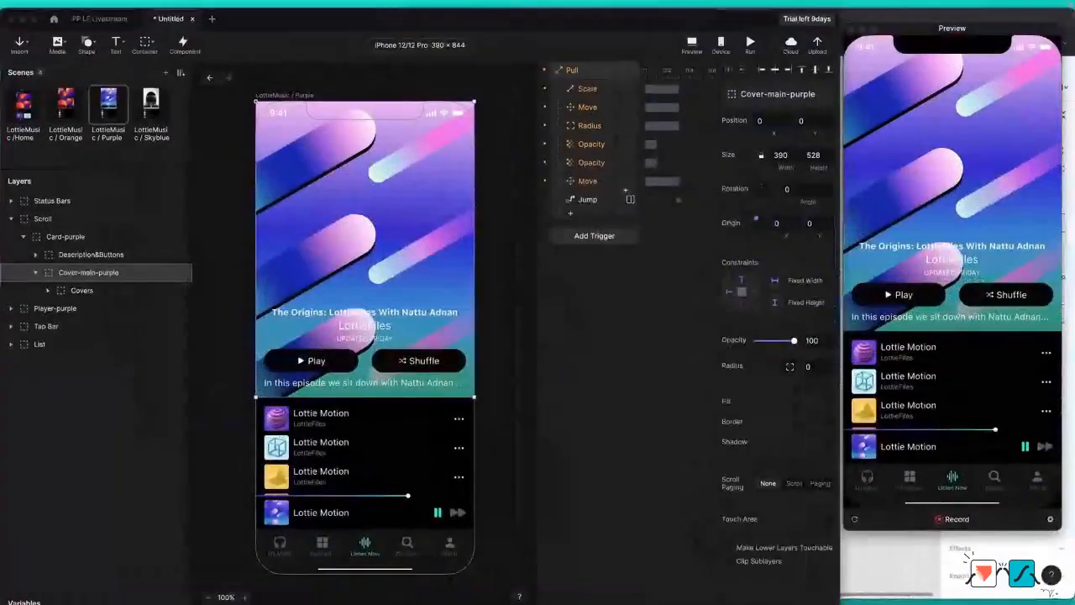
key("super+Tab")
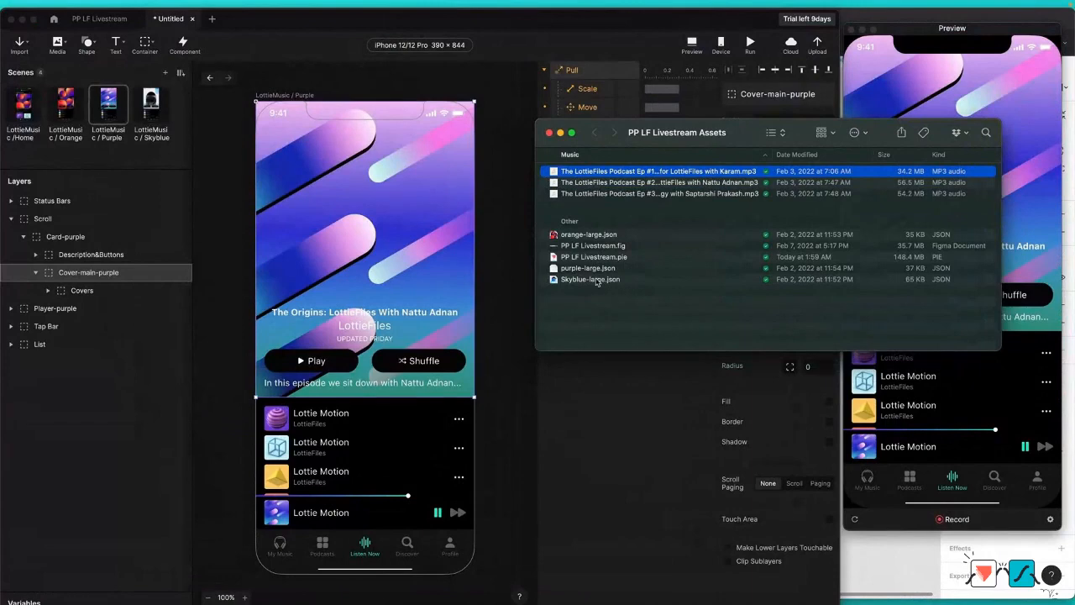
left_click(598, 280)
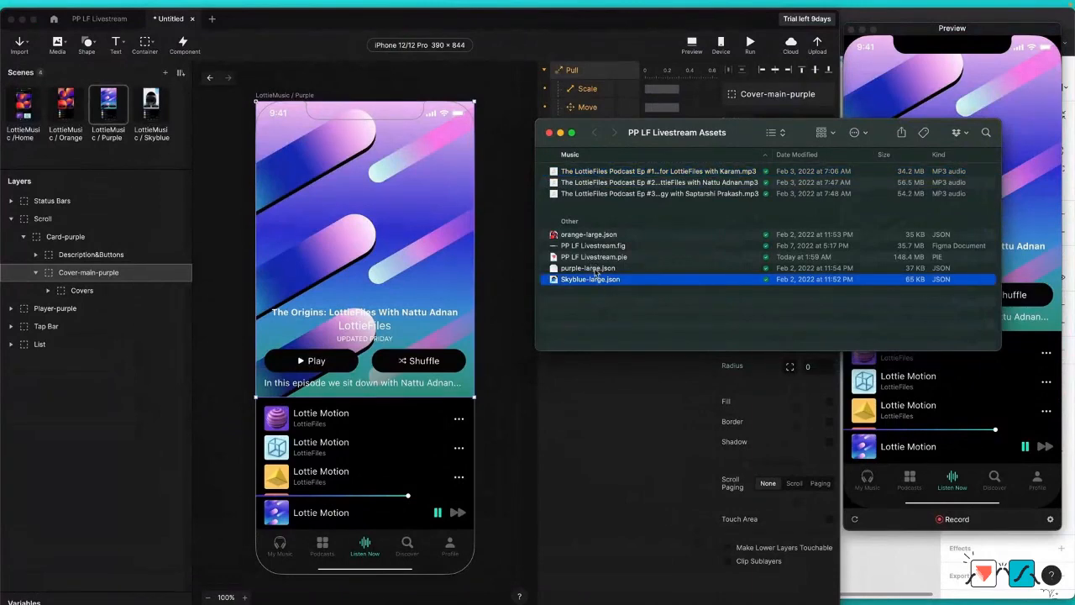
left_click_drag(595, 270, 345, 201)
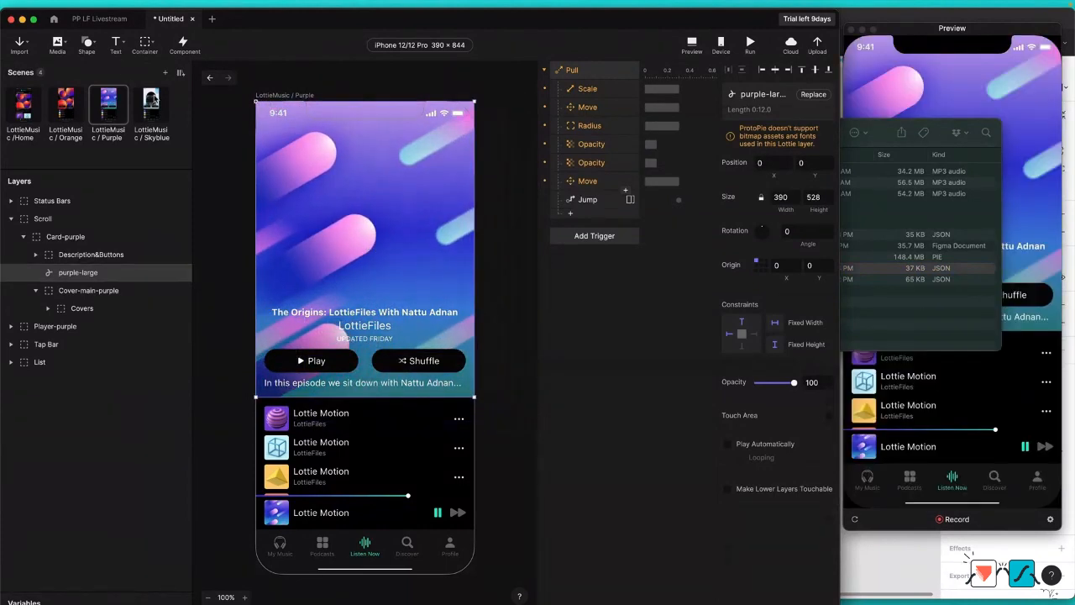
Step: Import Skyblue-large.json from the assets folder into Card-skyblue in the LottieMusic / Skyblue scene, and close the folder window
left_click(151, 102)
left_click(16, 221)
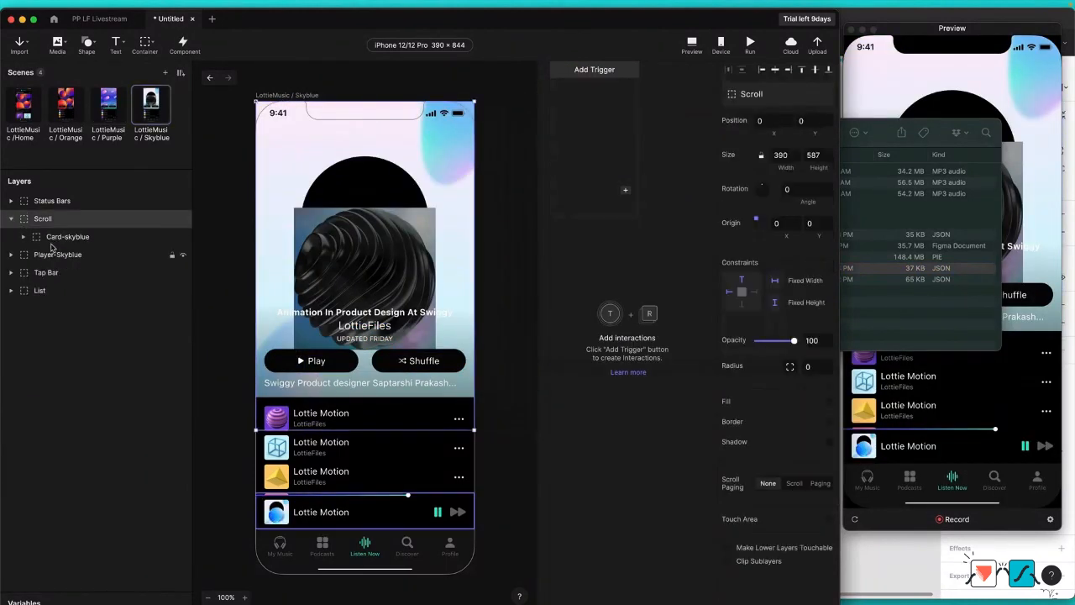
left_click(23, 237)
left_click(34, 273)
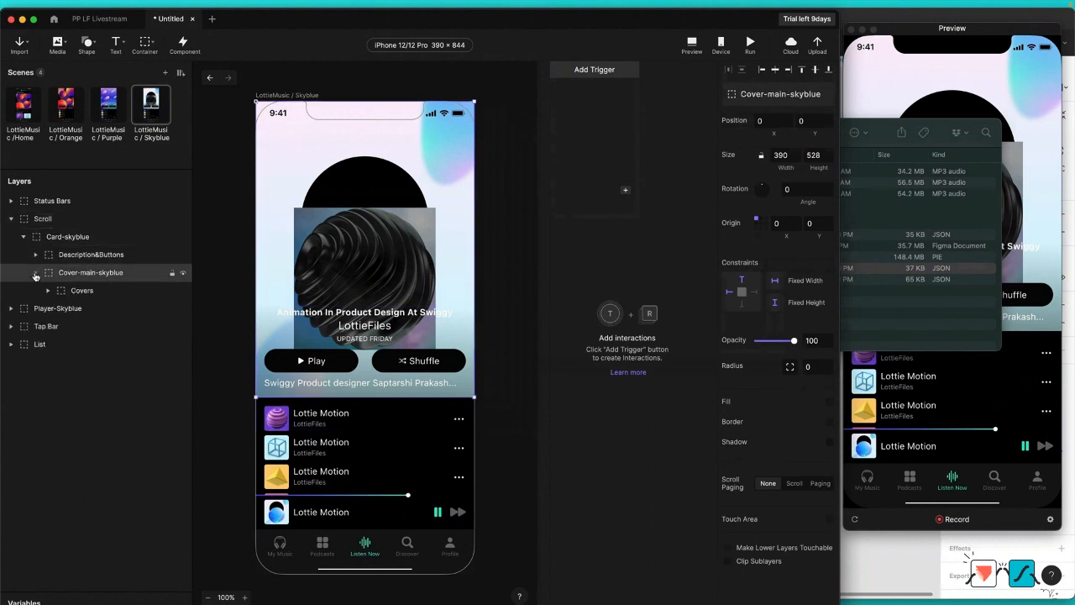
left_click(878, 132)
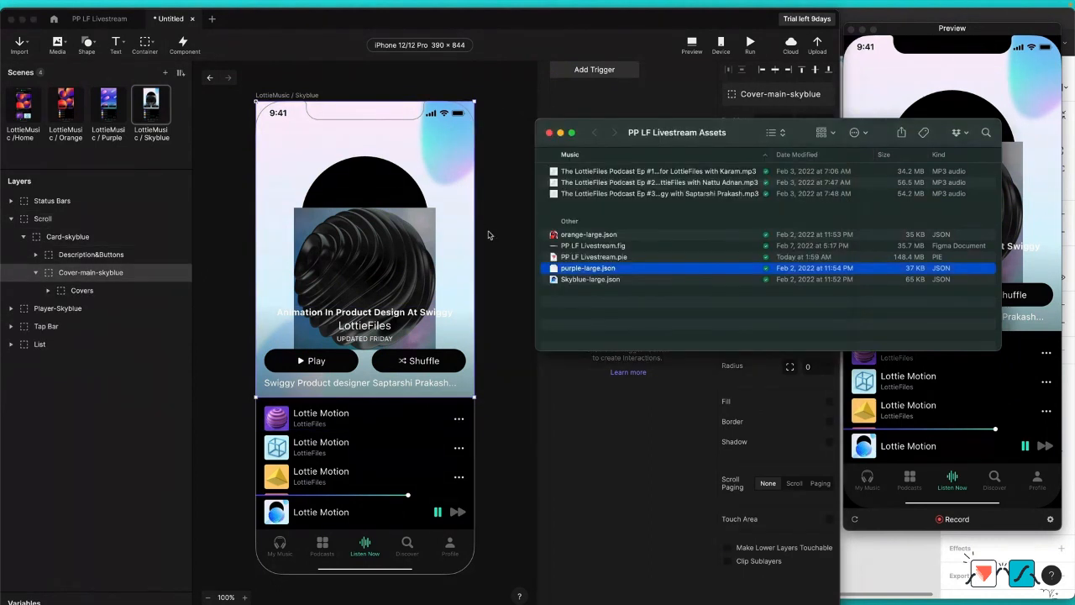
left_click(592, 280)
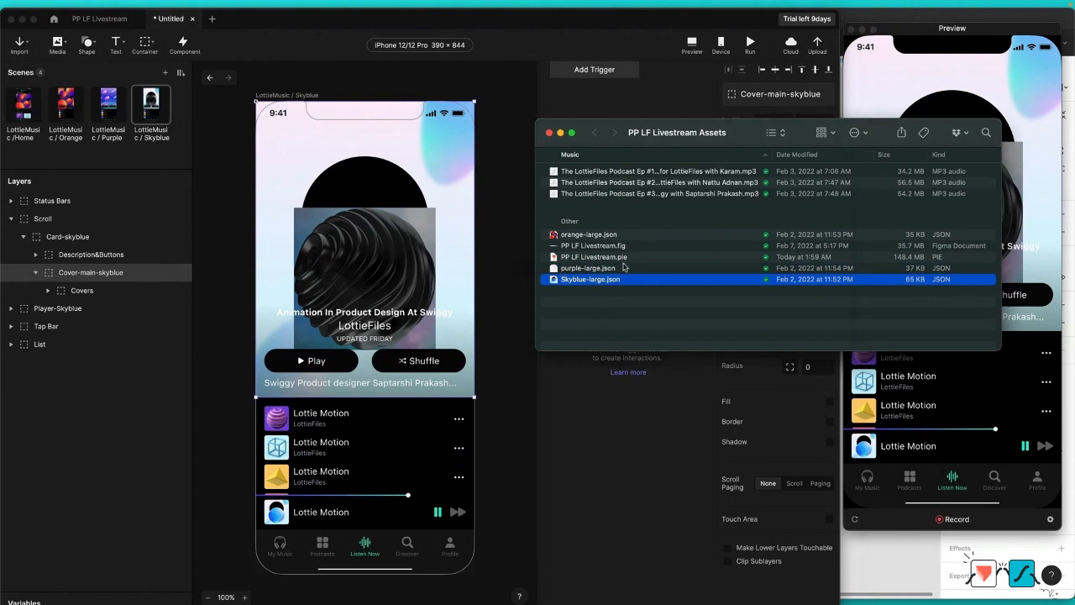
left_click_drag(592, 280, 353, 228)
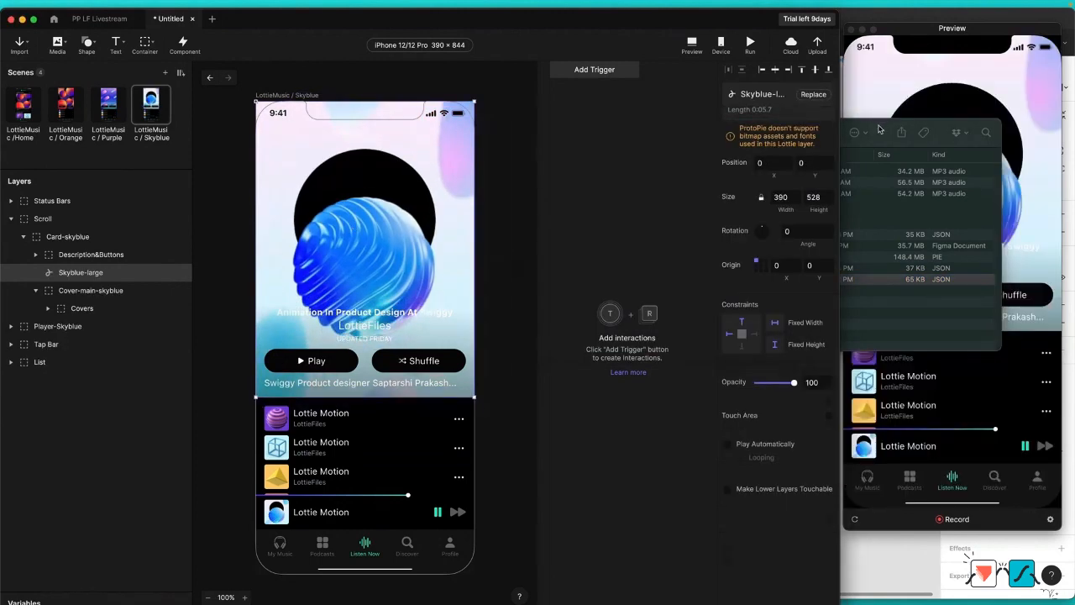
left_click(881, 130)
left_click(550, 133)
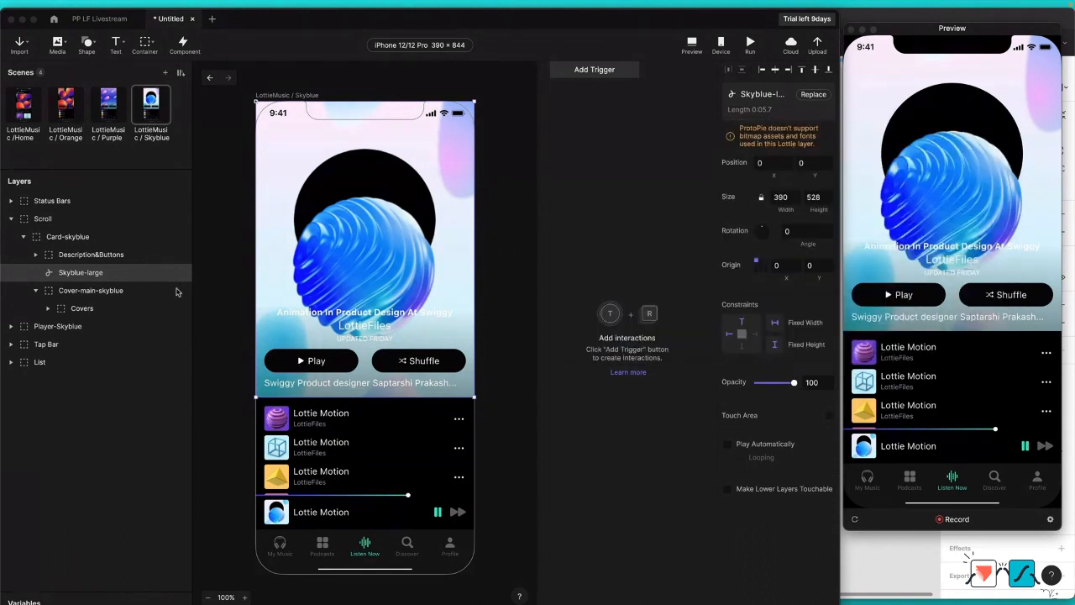
Step: Move the Skyblue-large layer into Cover-main-skyblue and delete the old Covers container there
left_click(81, 276)
left_click_drag(84, 276, 92, 306)
left_click(91, 309)
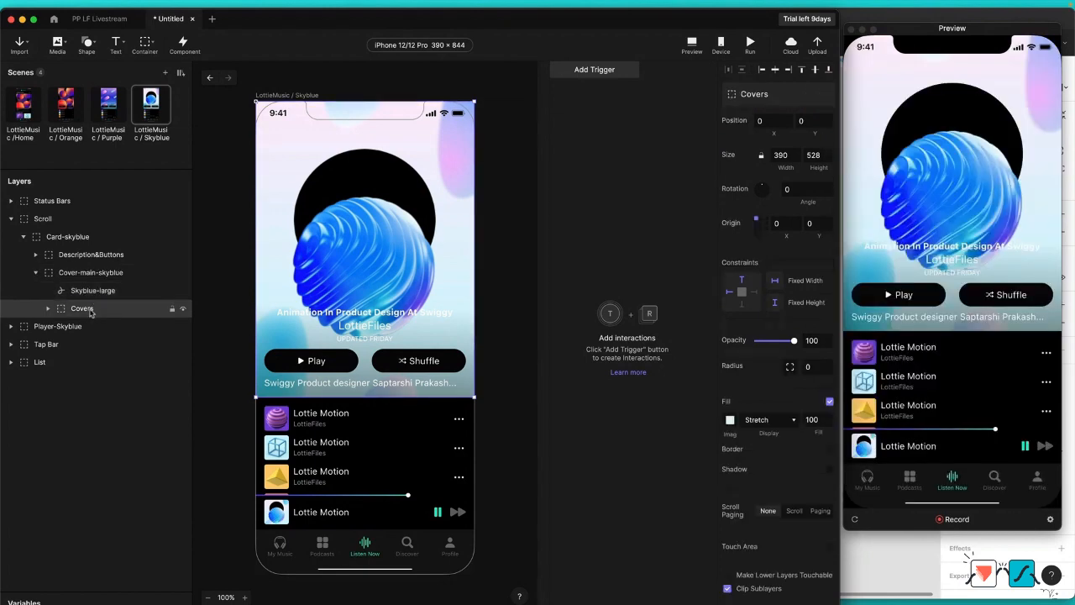
key("Delete")
Step: Turn on Clip Sublayers for the Cover-main-skyblue container
left_click(89, 290)
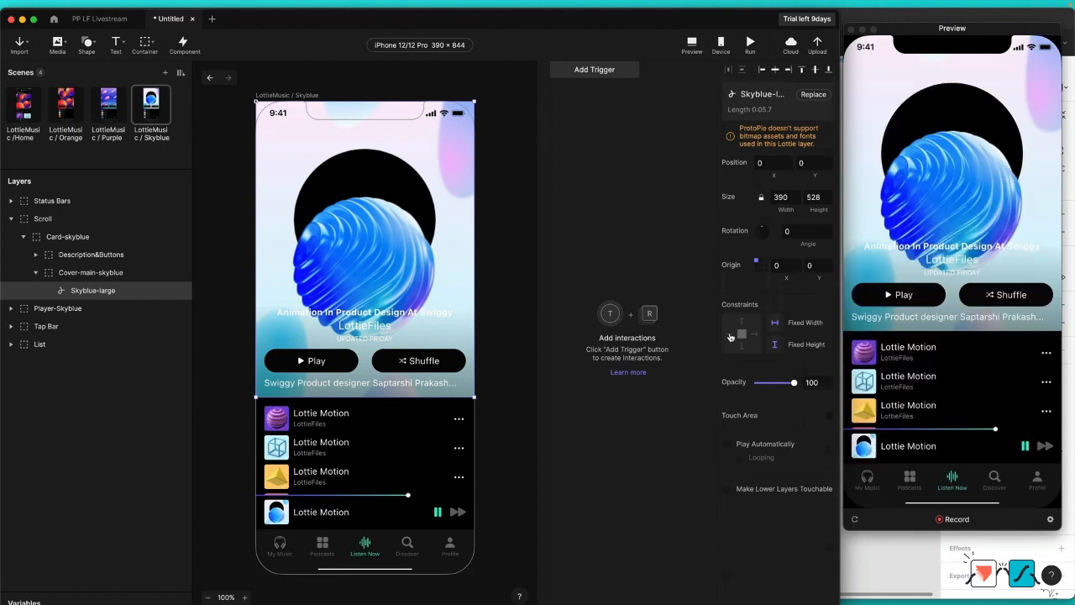
left_click(70, 274)
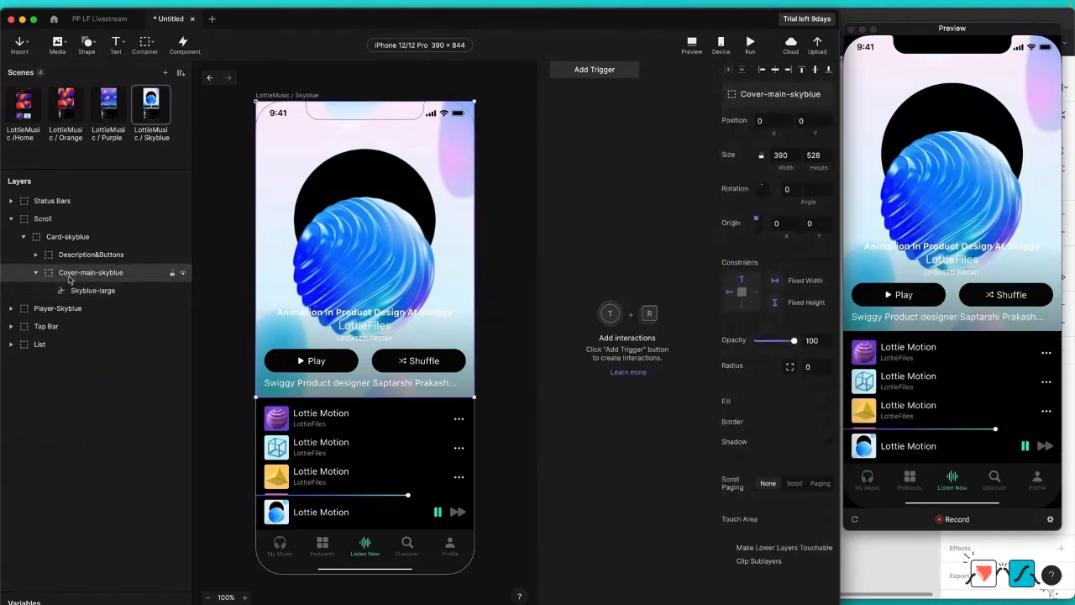
left_click(727, 561)
Step: In the LottieMusic / Purple scene, move purple-large into Cover-main-purple and delete the old Covers container
left_click(109, 102)
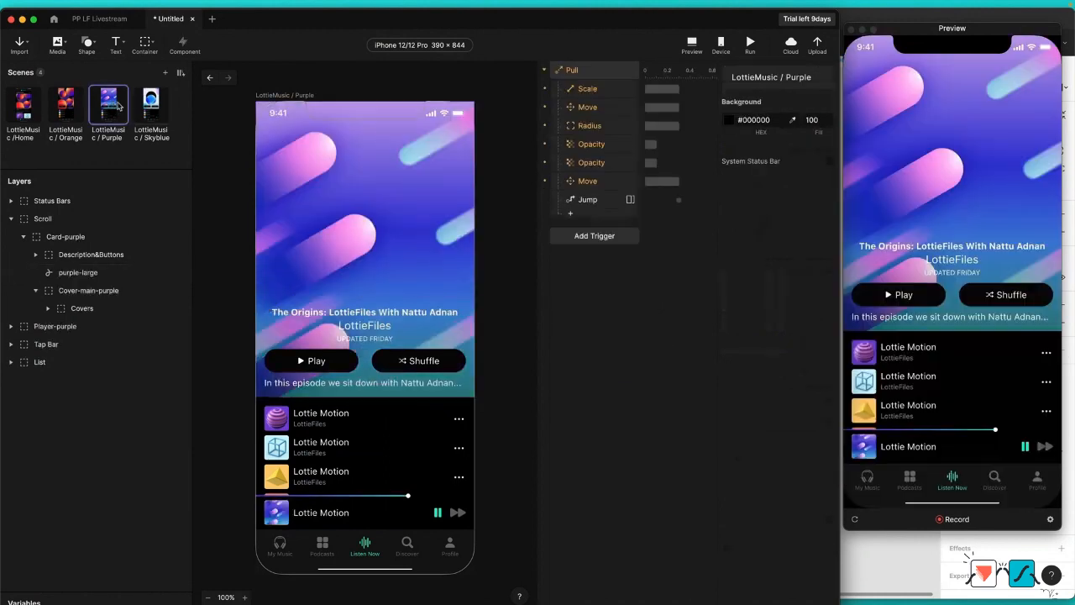
left_click(72, 274)
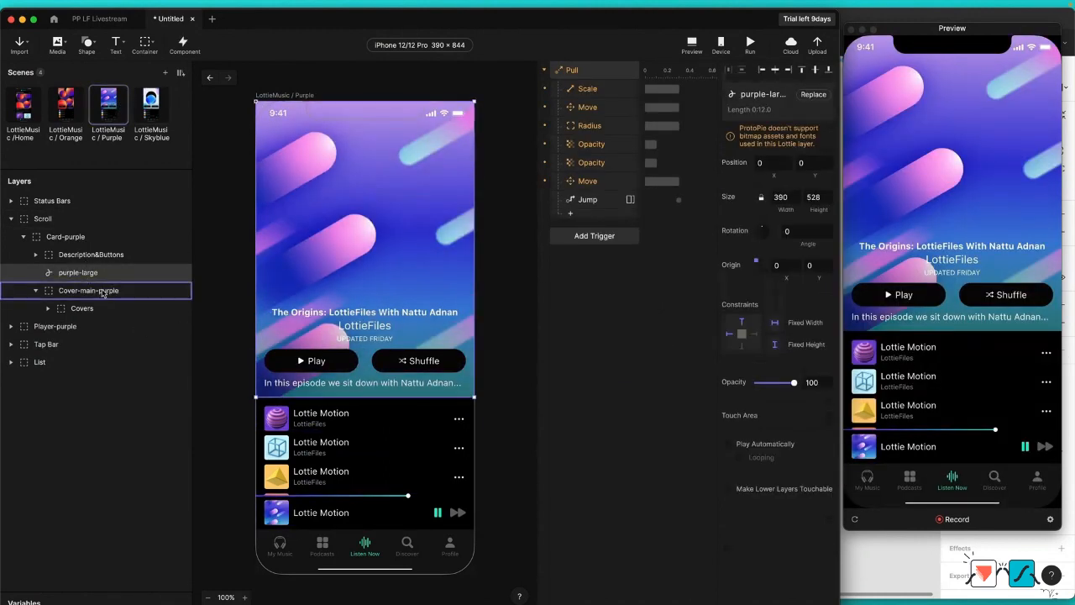
left_click_drag(101, 293, 98, 296)
left_click(84, 311)
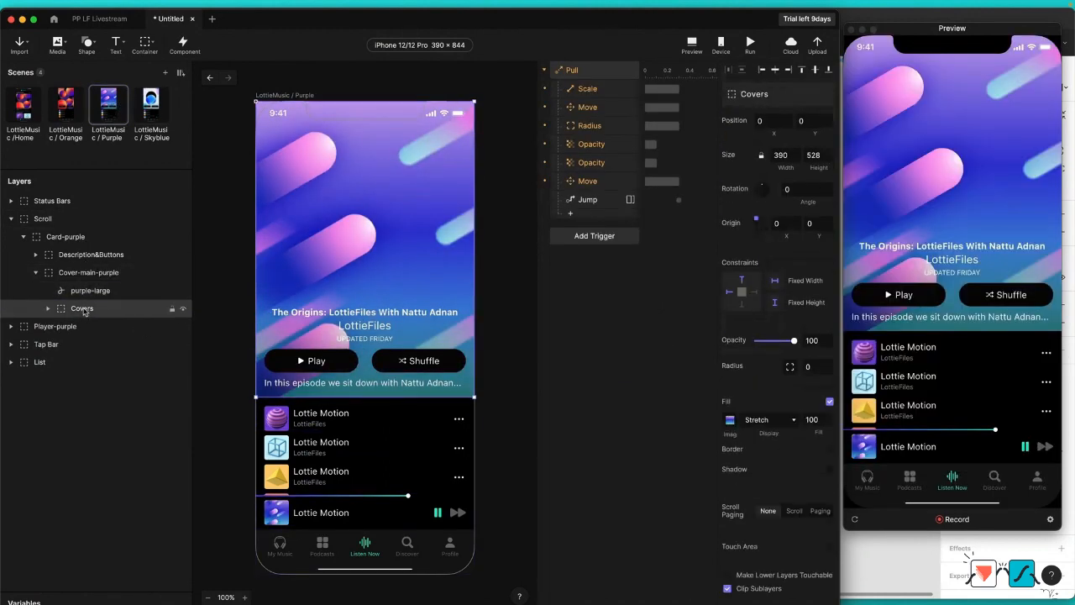
key("Delete")
Step: Set purple-large to play automatically with looping, and turn on Clip Sublayers for Cover-main-purple
left_click(147, 290)
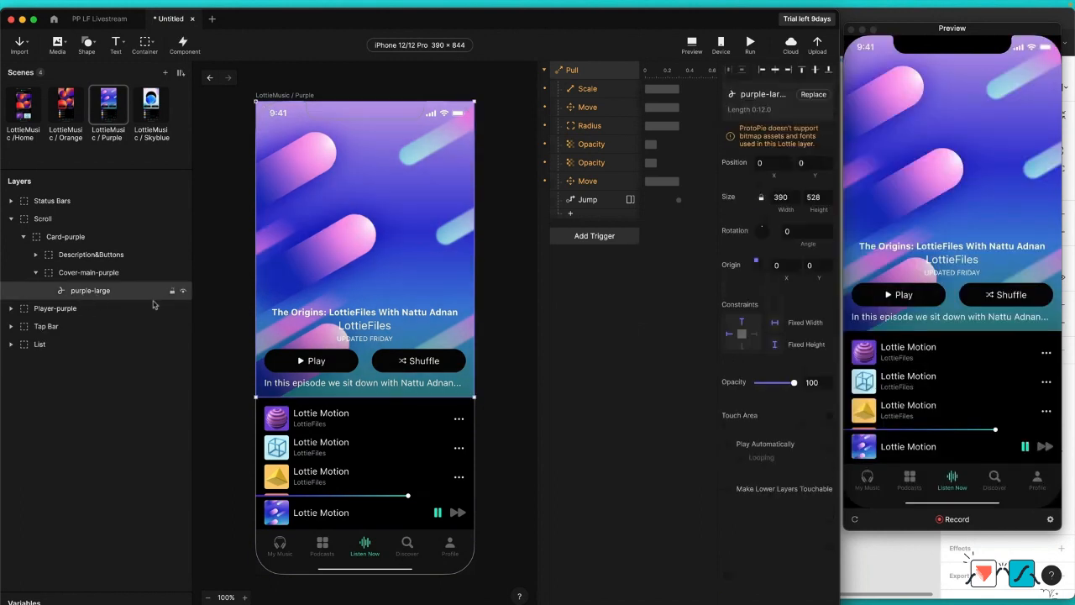
left_click(727, 445)
left_click(740, 457)
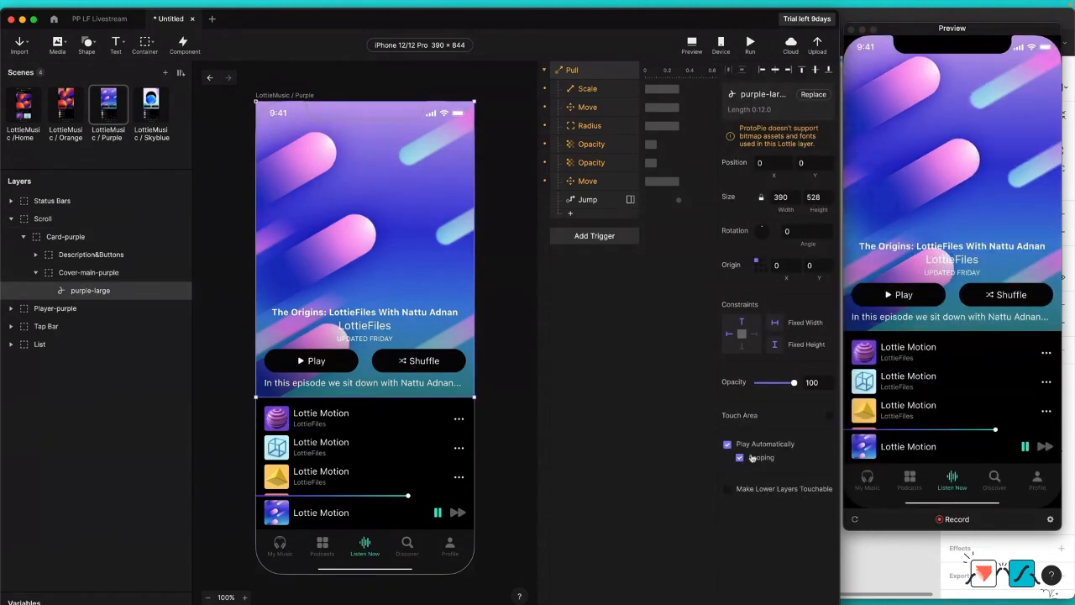
left_click(80, 277)
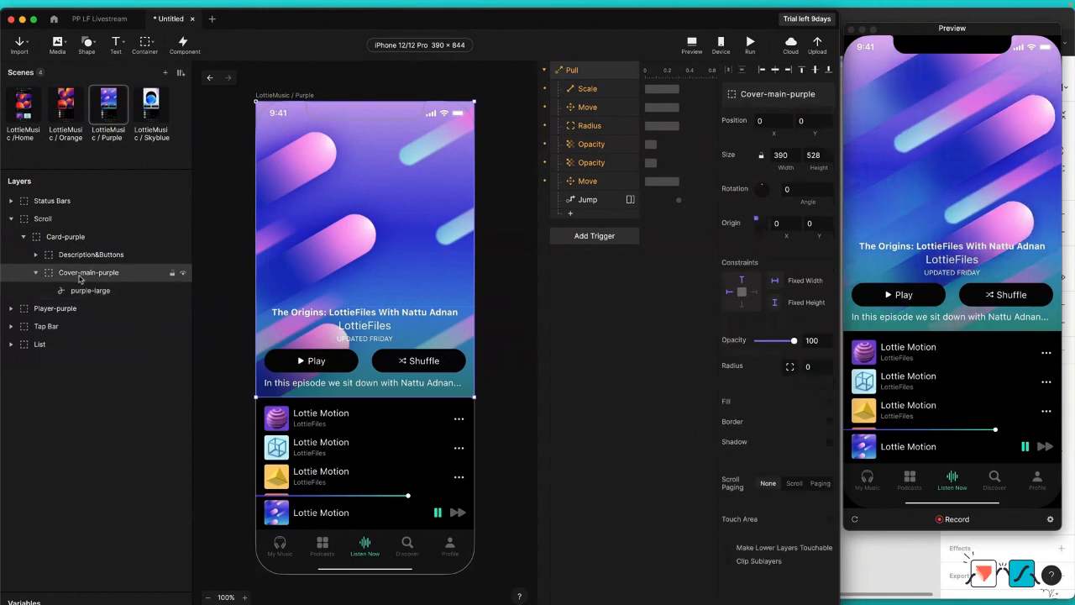
left_click(727, 561)
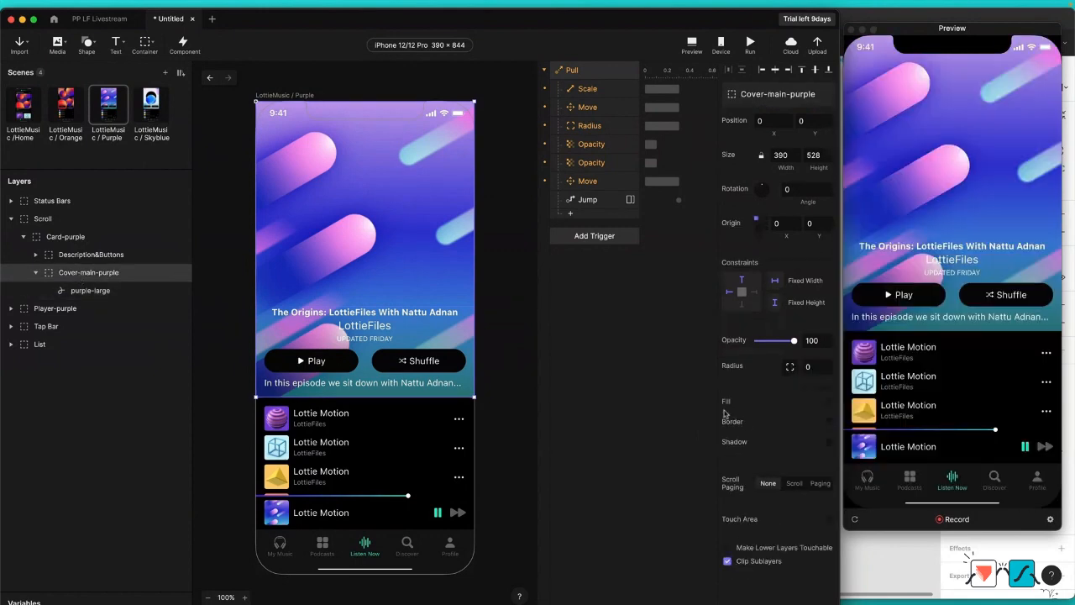
Step: Set the Skyblue-large Lottie layer in the LottieMusic / Skyblue scene to play automatically with looping
left_click(153, 118)
left_click(94, 291)
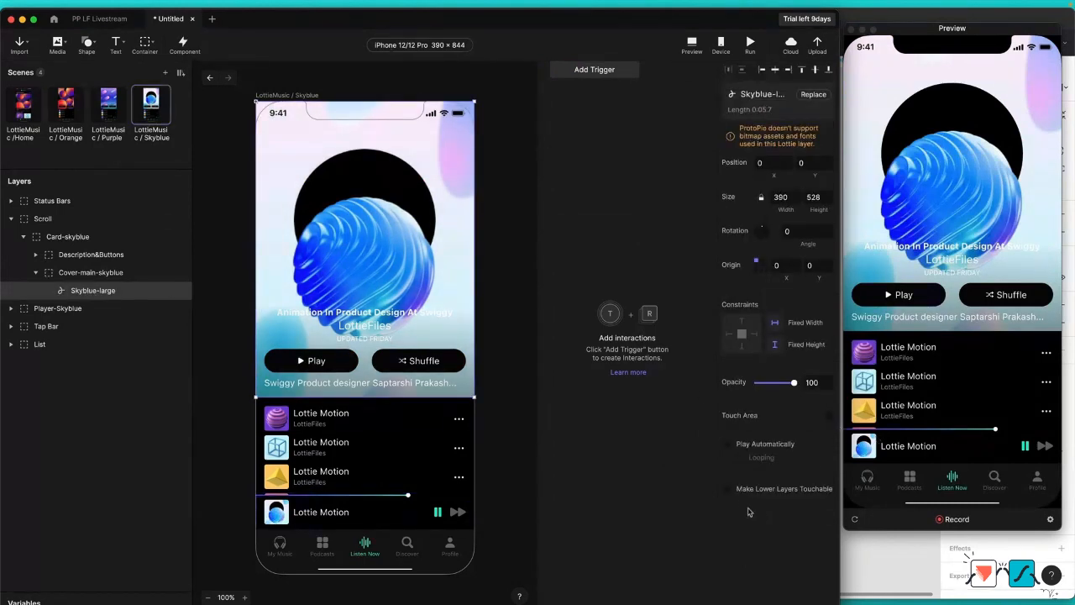
left_click(727, 444)
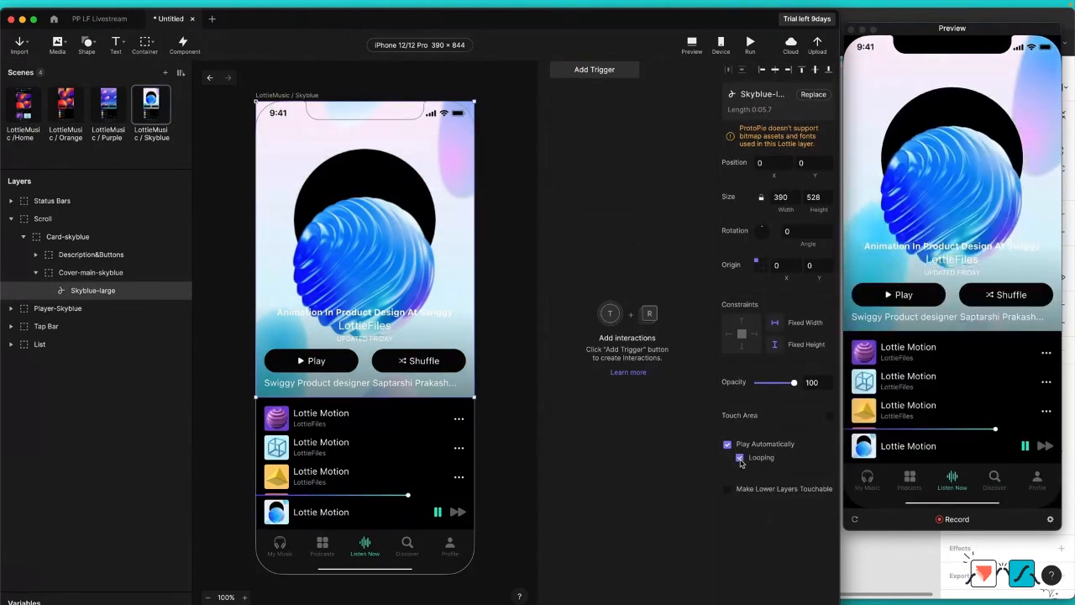
left_click(740, 458)
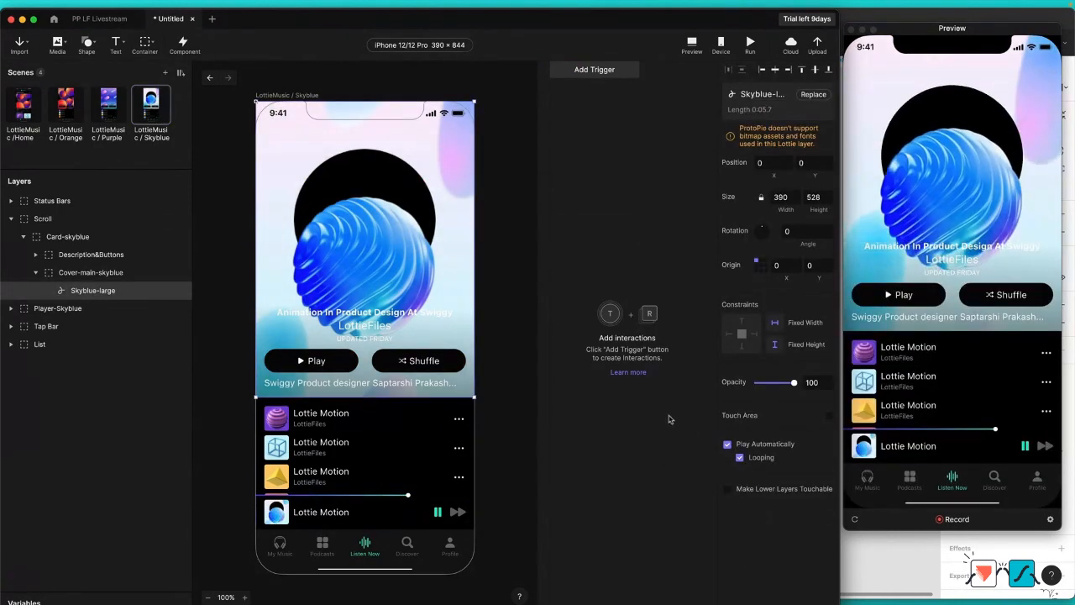
Step: In the LottieMusic / Purple scene, assign Card-purple as the Pull trigger's layer
left_click(110, 103)
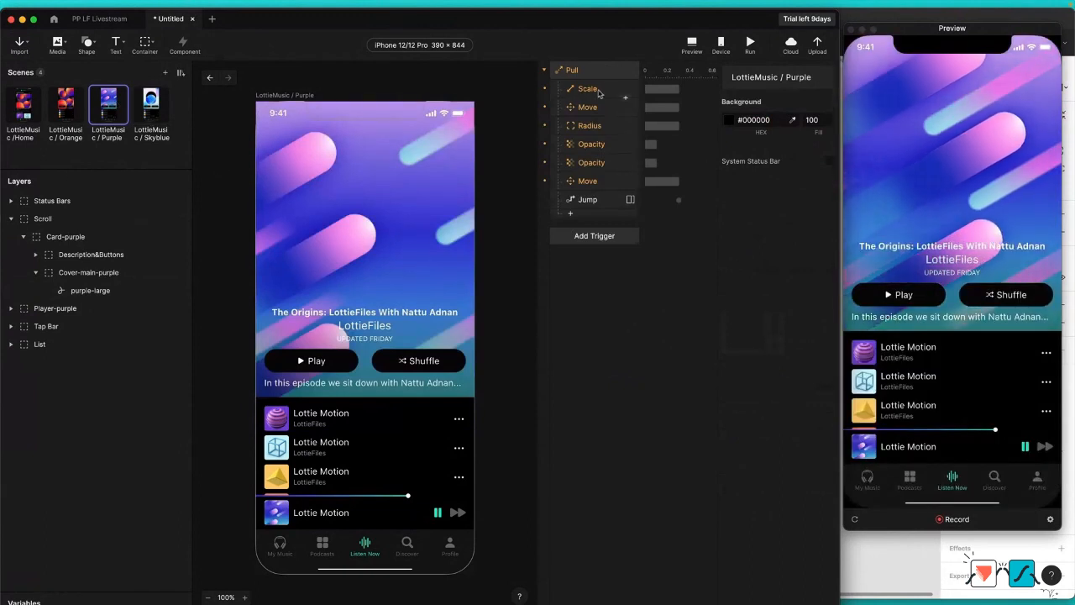
left_click(576, 72)
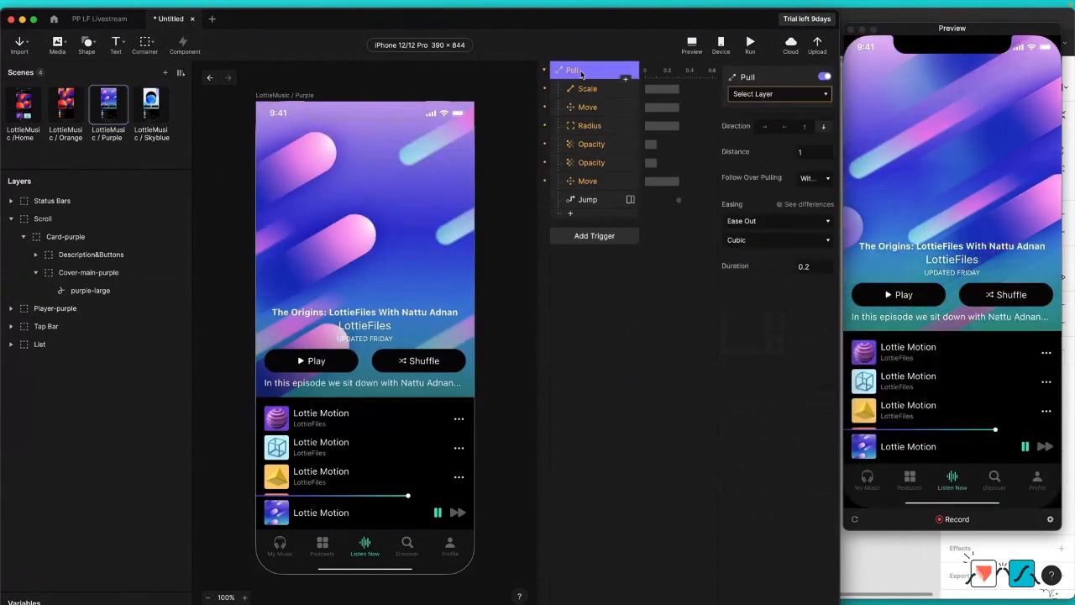
left_click(774, 93)
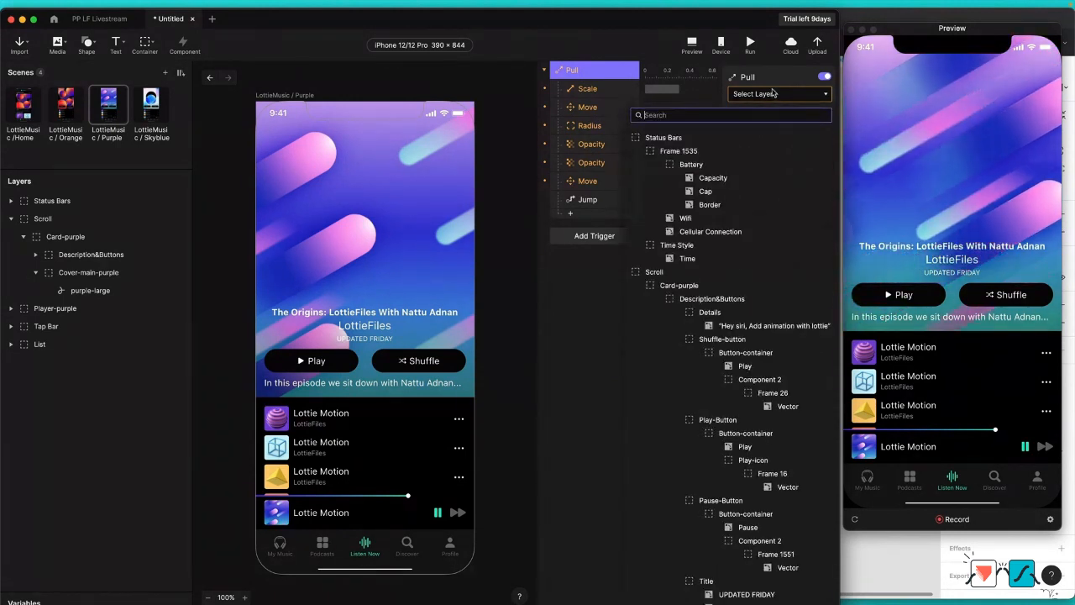
left_click(682, 285)
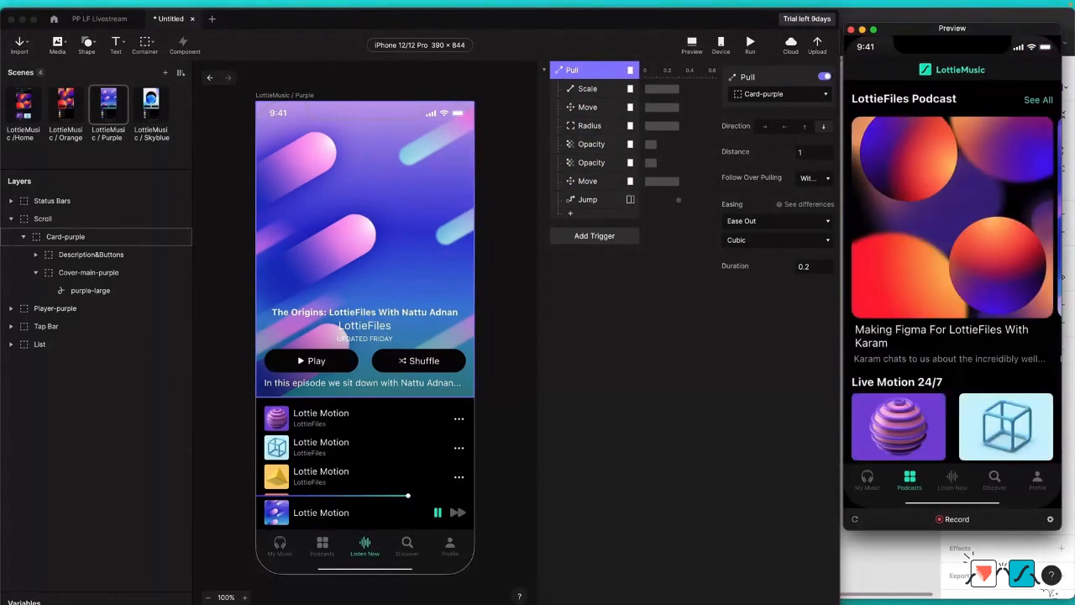
Step: Retarget the Scale response and the first Move response of the Pull trigger to Cover-main-purple
left_click(587, 89)
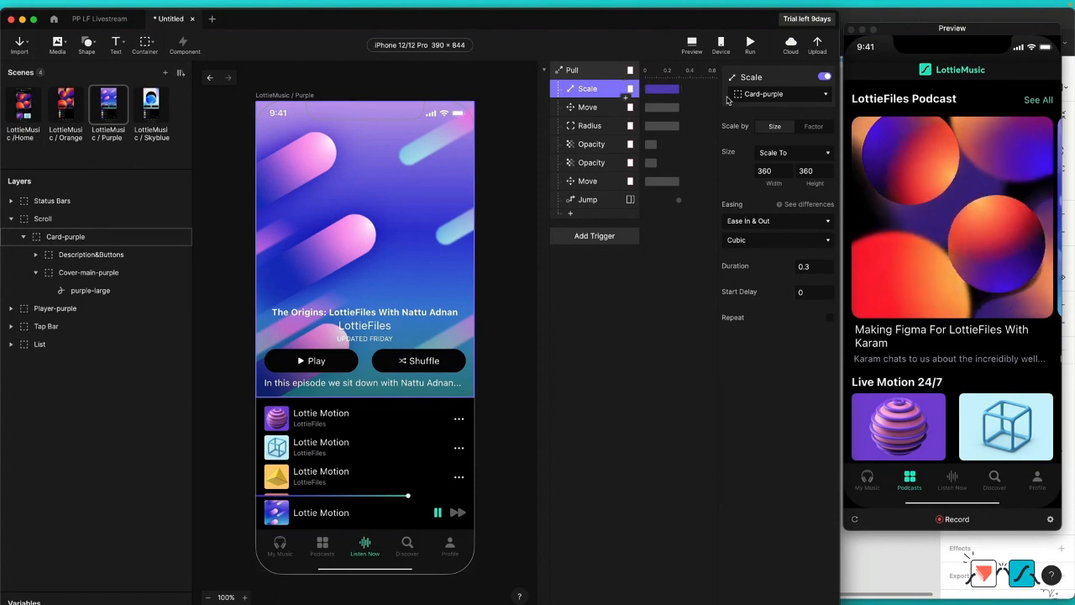
left_click(782, 94)
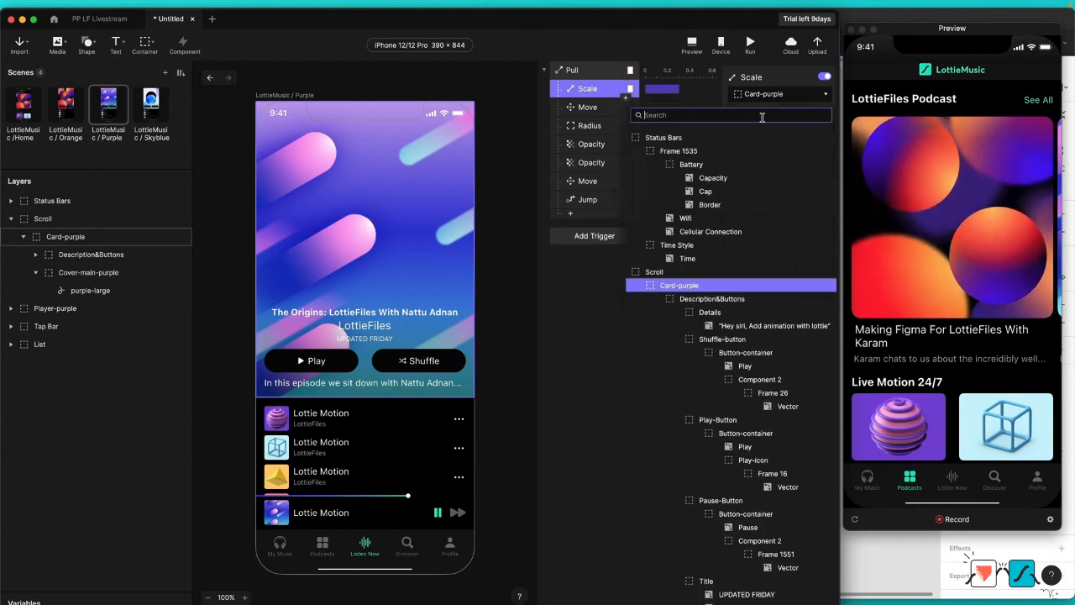
type("cov")
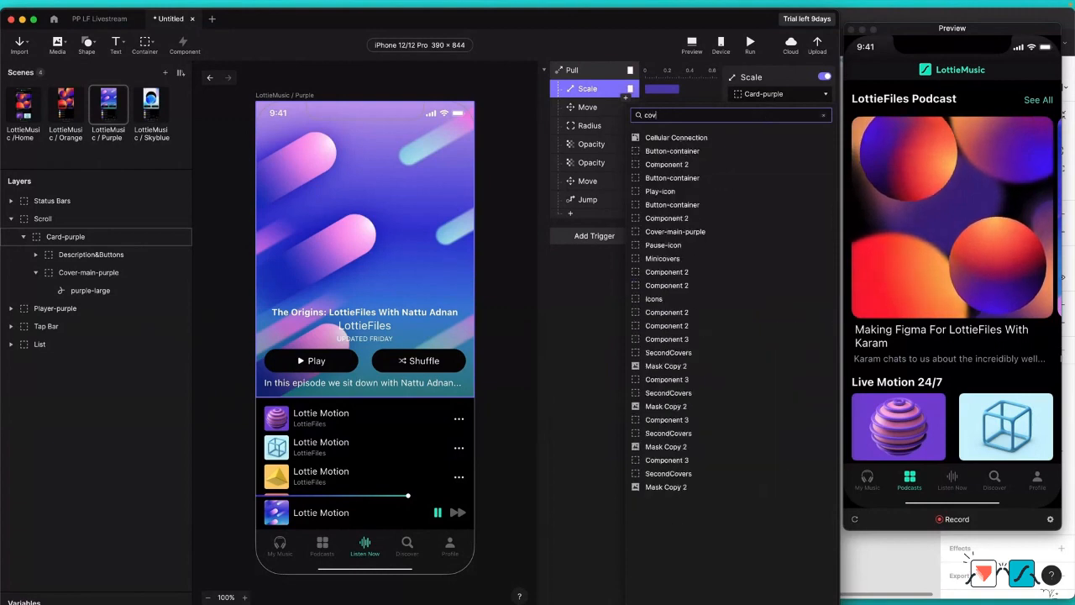
left_click(740, 137)
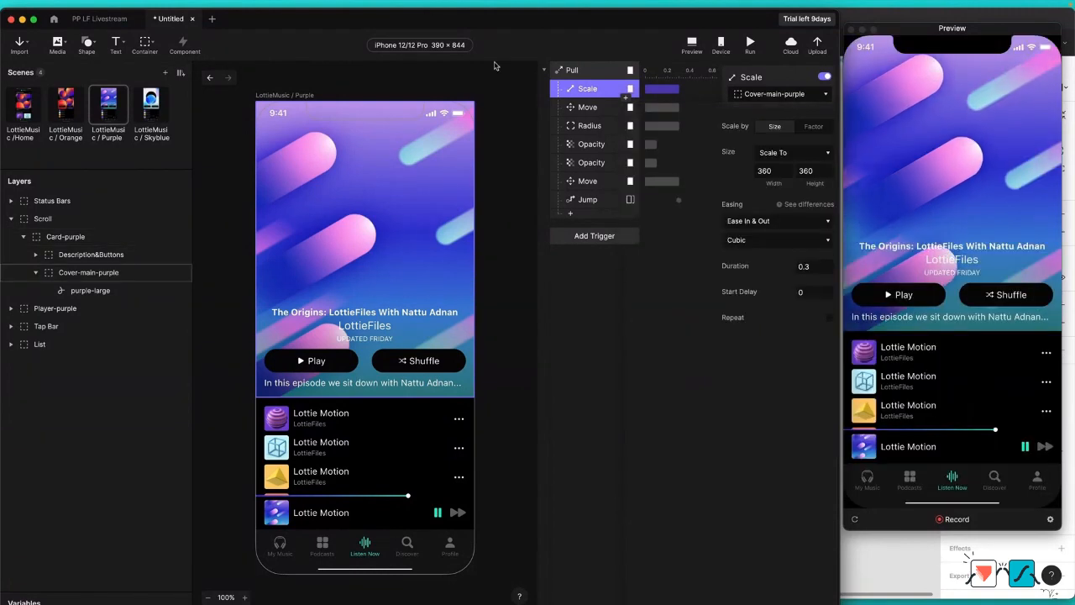
left_click(587, 107)
left_click(786, 96)
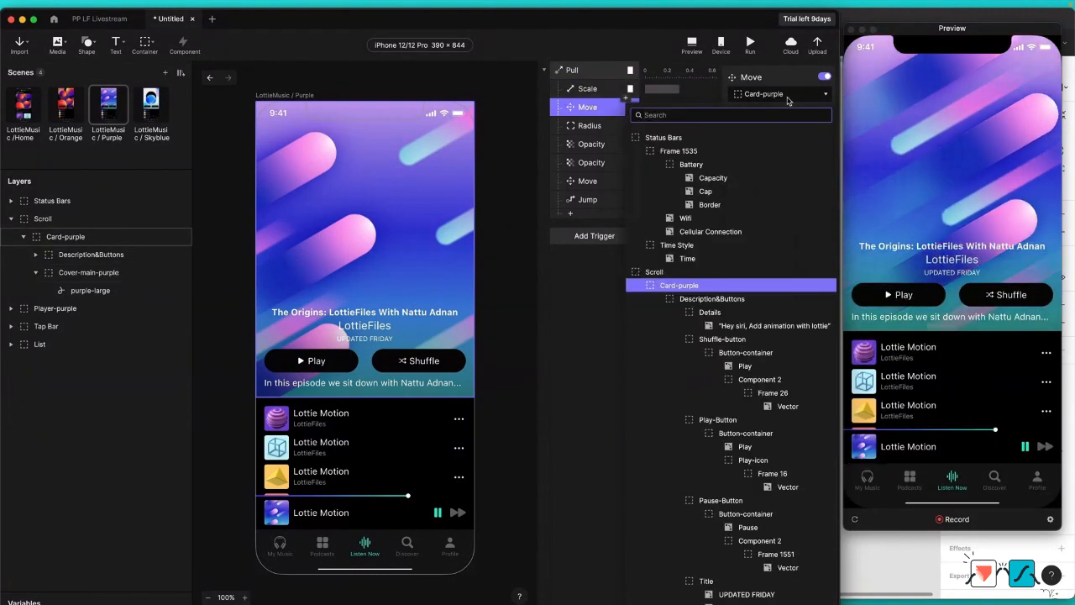
type("cover")
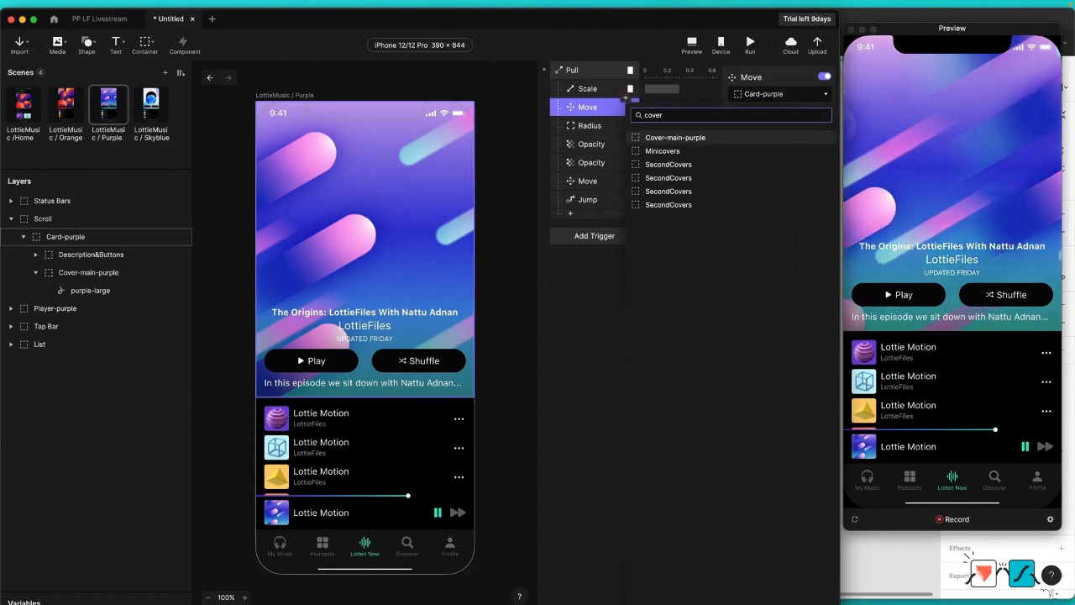
key("Return")
Step: Retarget the Pull trigger's Radius response to Cover-main-purple
left_click(590, 125)
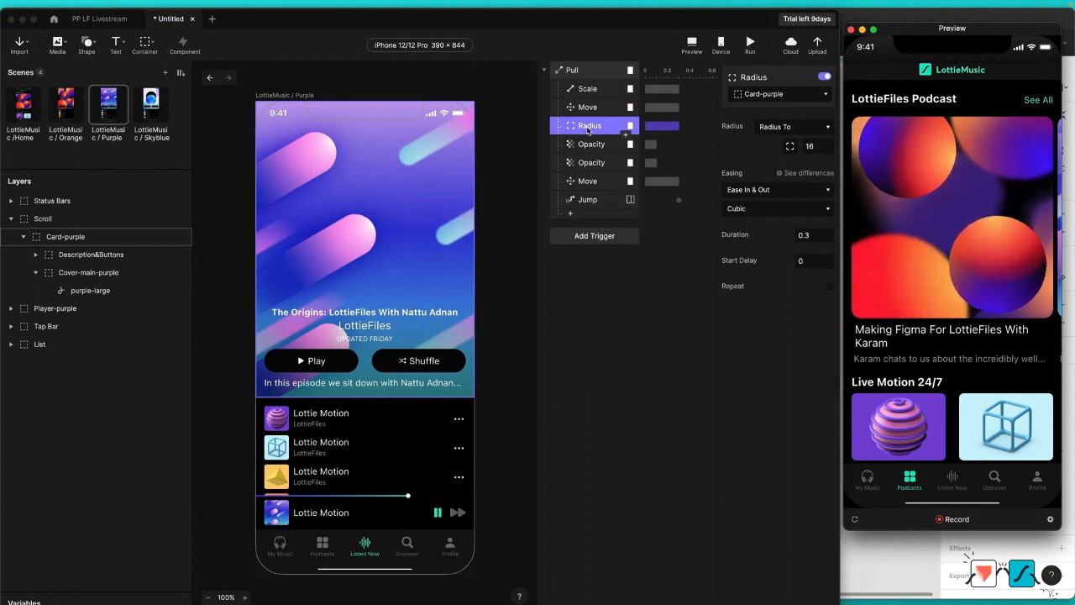
left_click(764, 94)
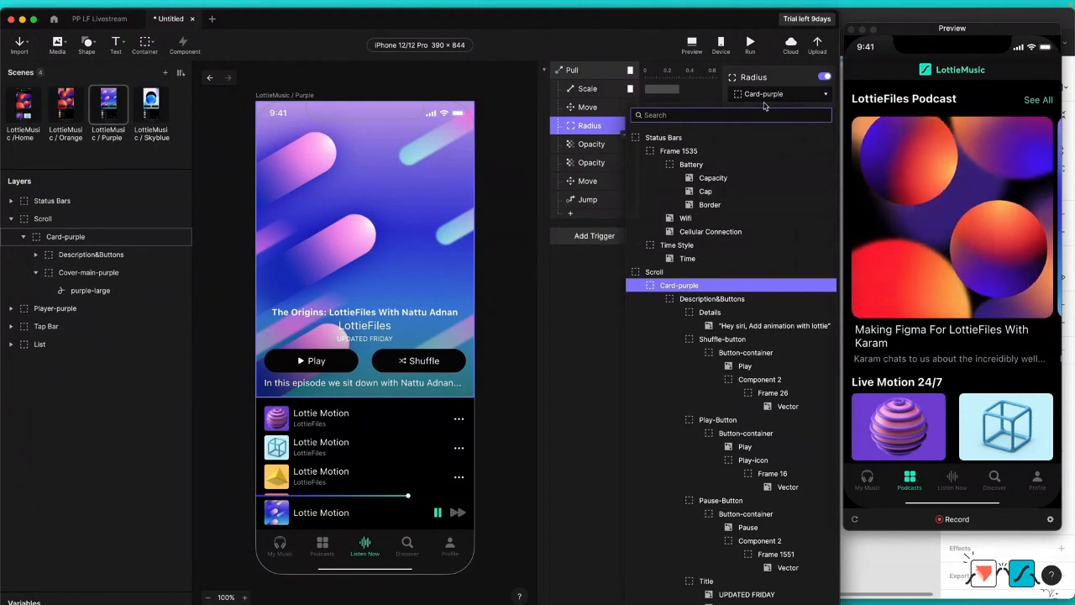
type("cove")
key("Return")
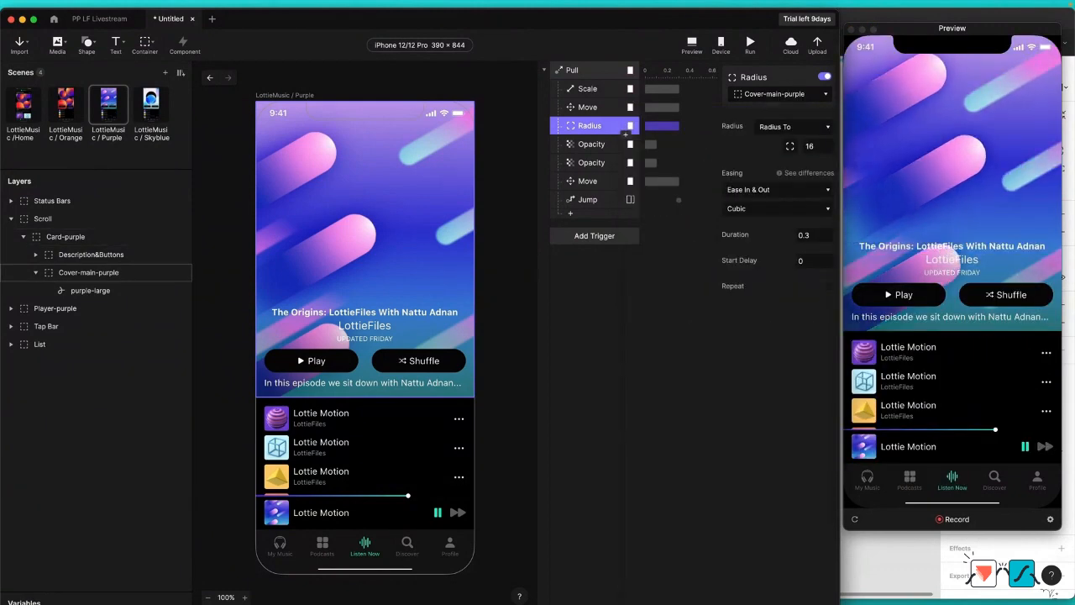
Step: Retarget the first Opacity response of the Pull trigger to Description&Buttons
left_click(591, 145)
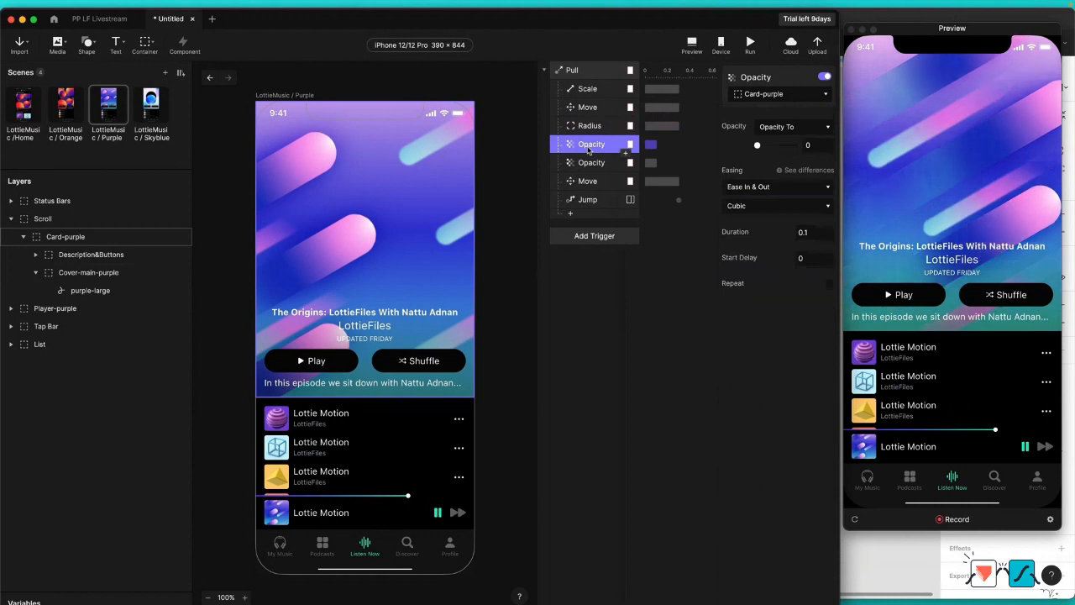
left_click(761, 98)
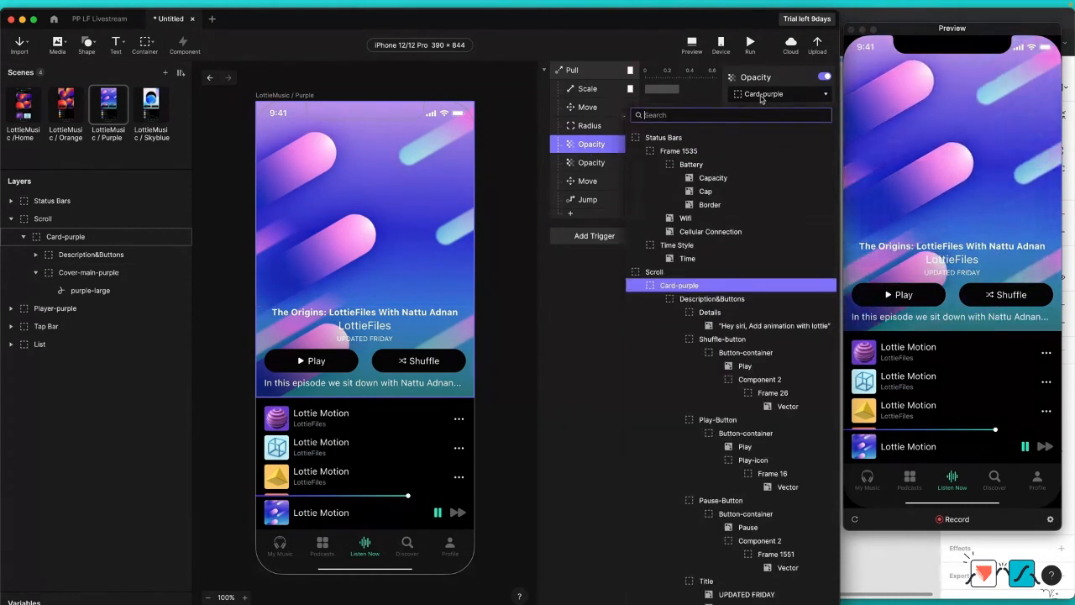
type("desc")
key("Return")
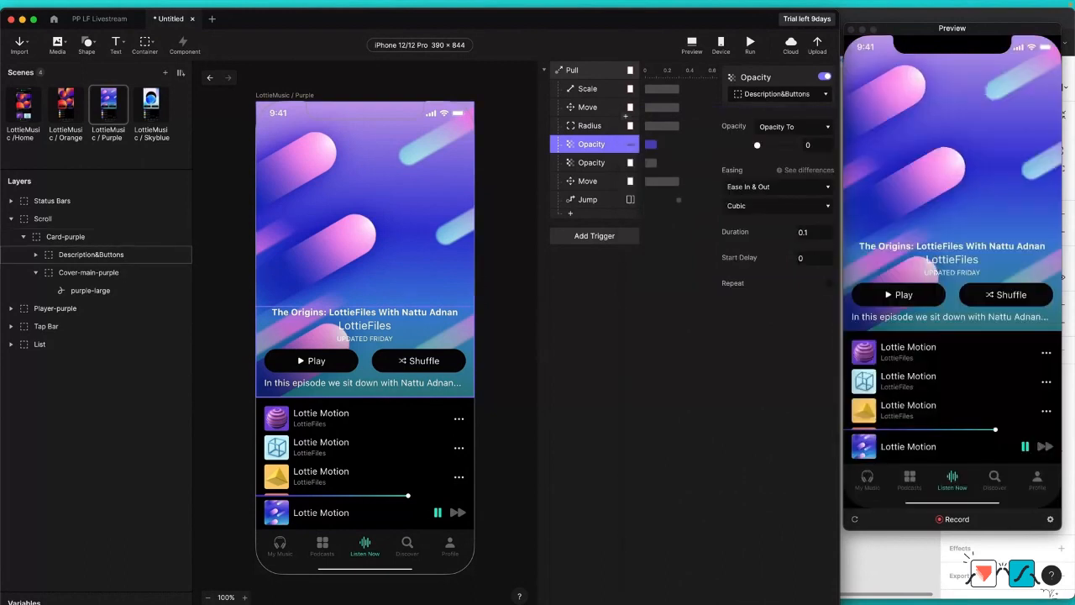
Step: Retarget the second Opacity response of the Pull trigger to the List container
left_click(594, 168)
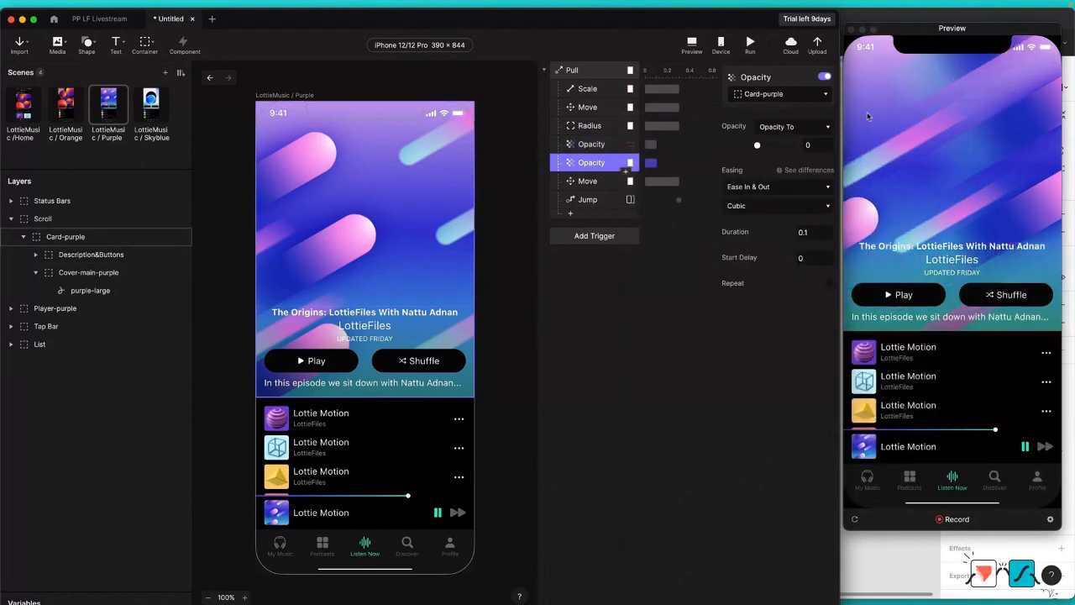
left_click(789, 95)
type("list")
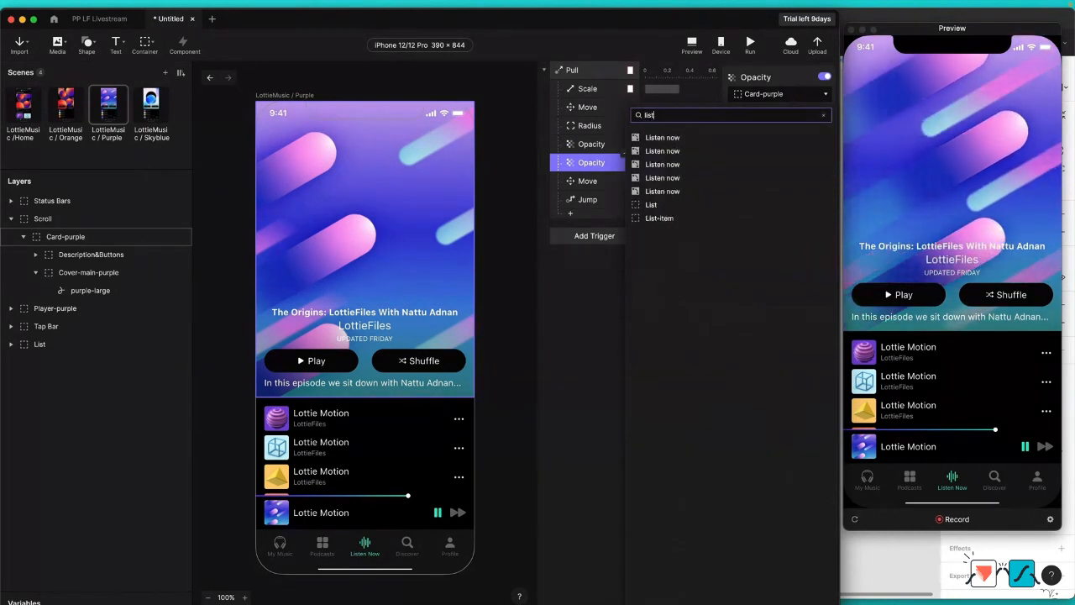
left_click(651, 204)
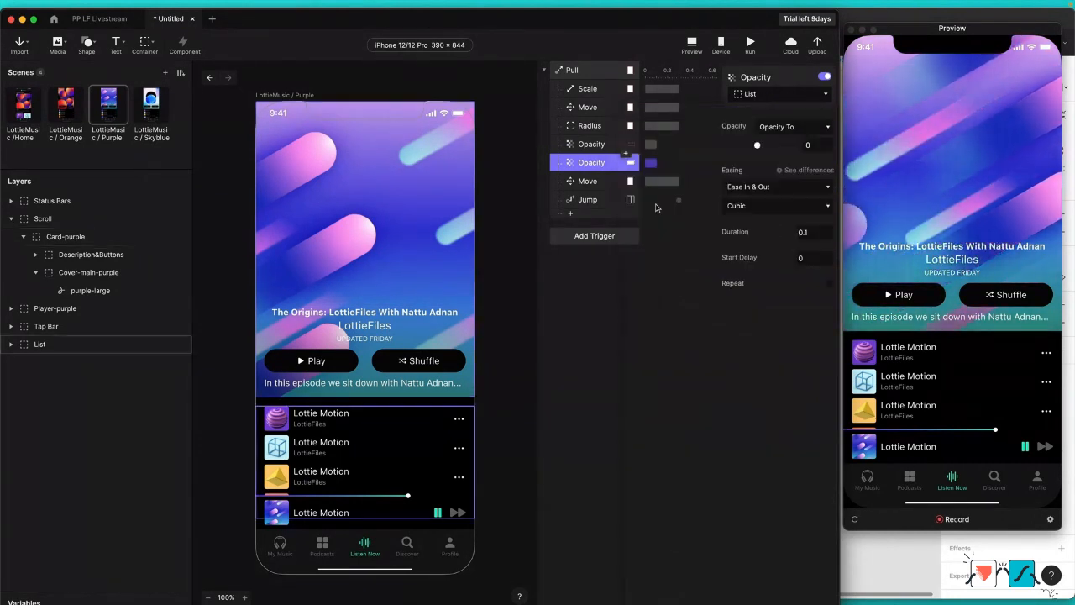
Step: Copy Middlecovers from the LottieMusic / Orange scene into the Purple scene and place it below List in the layer order
left_click(588, 181)
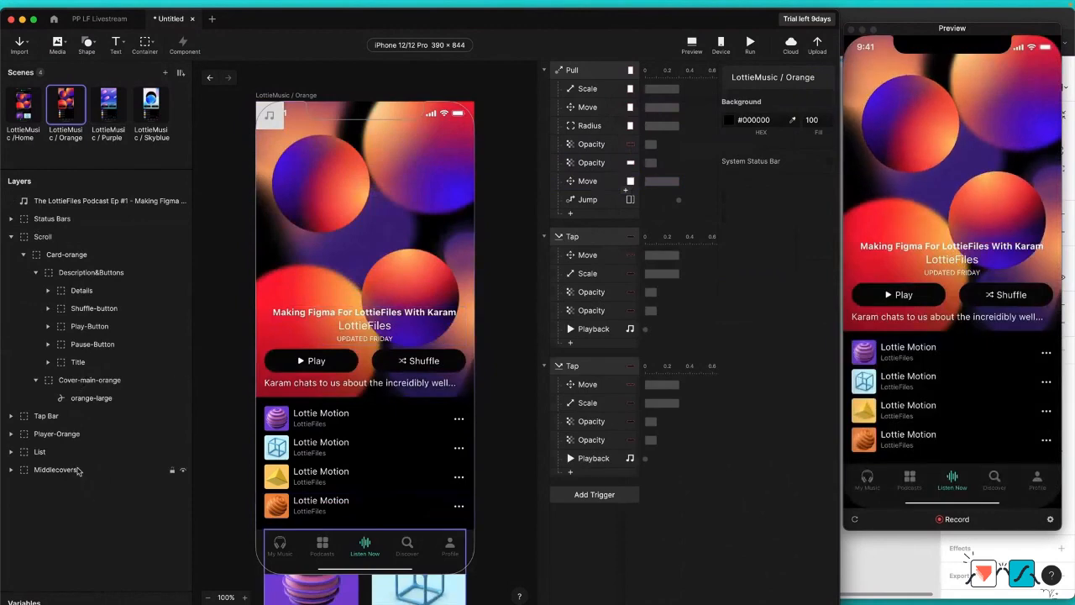
left_click(78, 470)
left_click(109, 113)
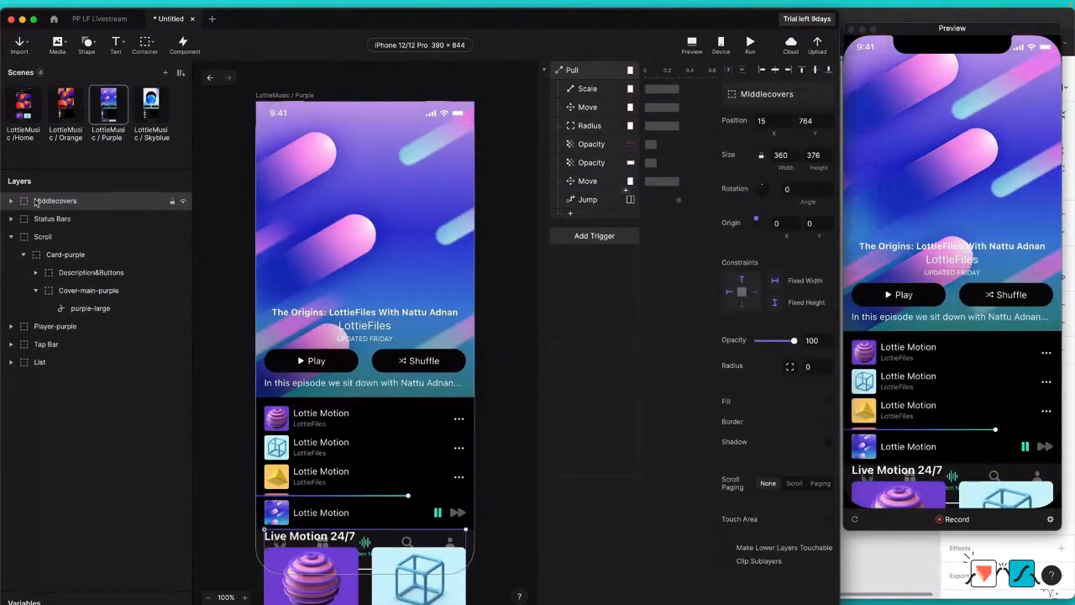
left_click_drag(50, 201, 50, 361)
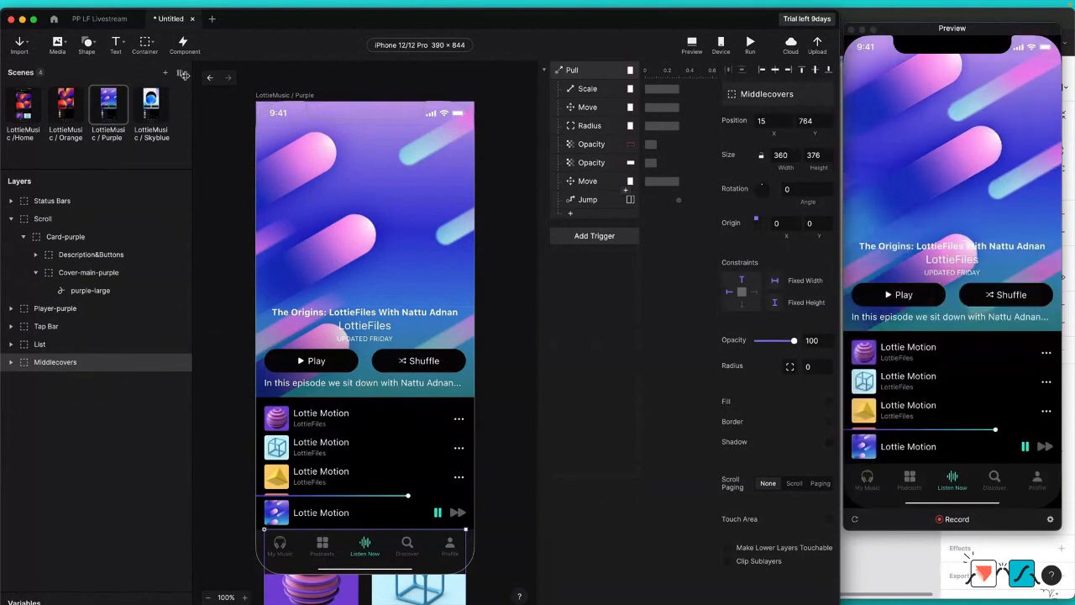
Step: Paste Middlecovers into the LottieMusic / Skyblue scene and place it below List in the layer order
left_click(159, 102)
key("super+v")
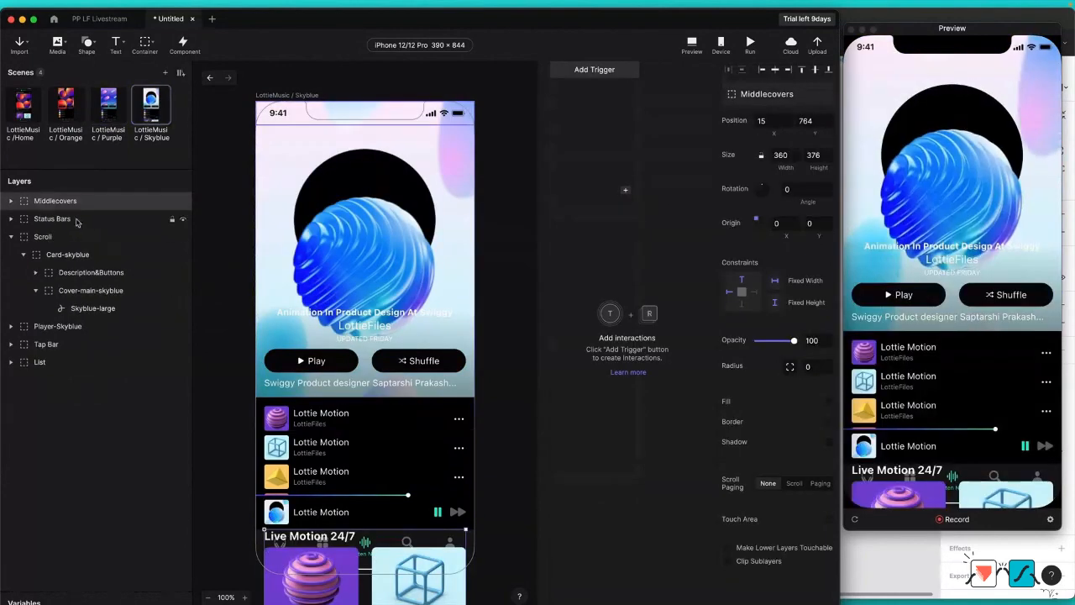
left_click_drag(72, 201, 57, 381)
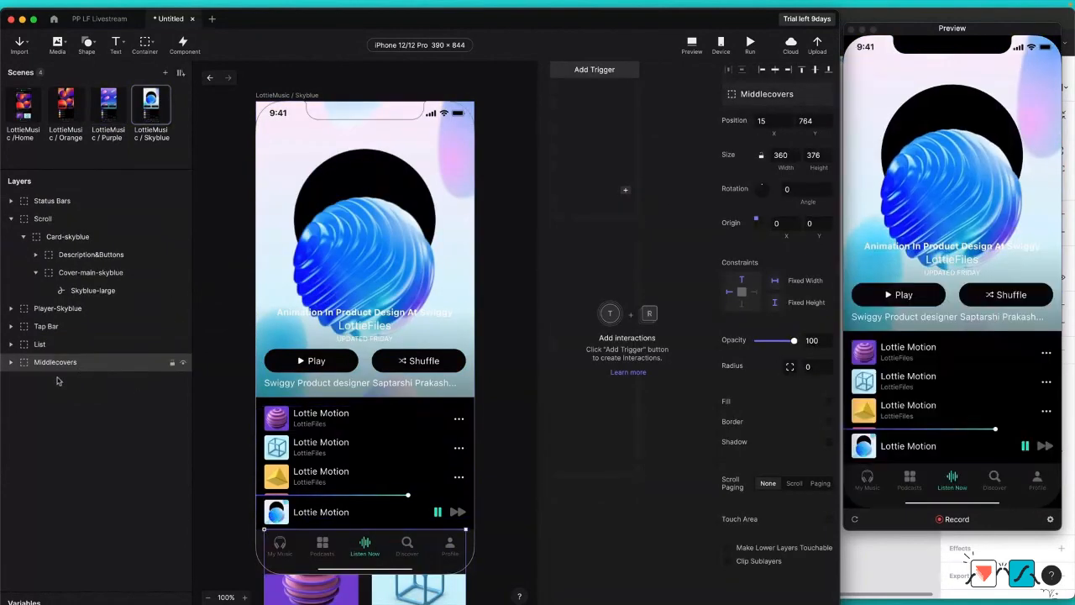
Step: Back in the Purple scene, retarget the Pull trigger's last Move response to Middlecovers and review its Jump and Pull settings
left_click(118, 101)
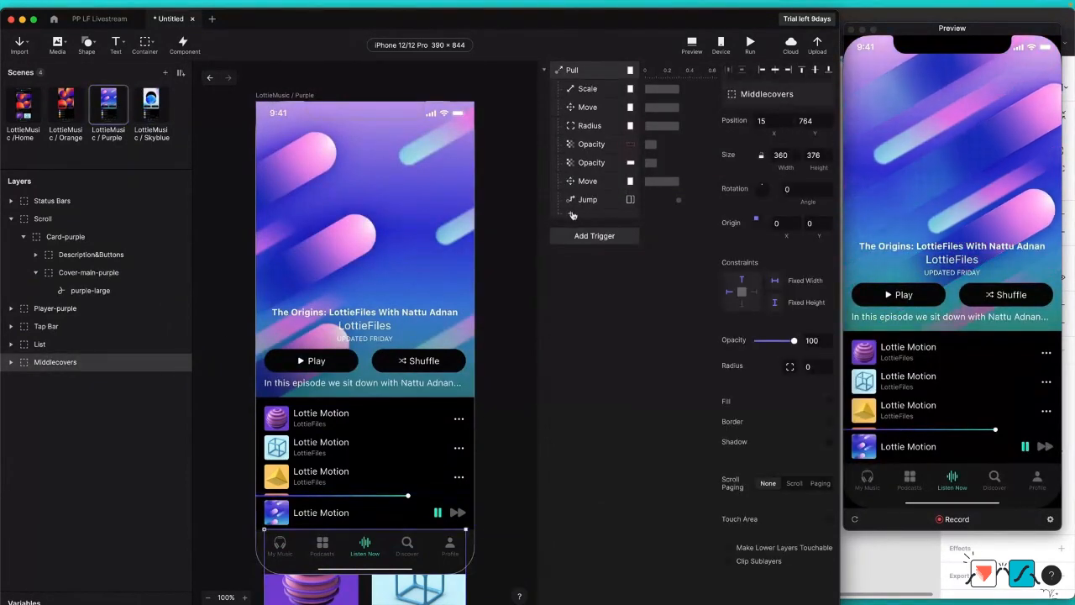
left_click(588, 180)
left_click(760, 96)
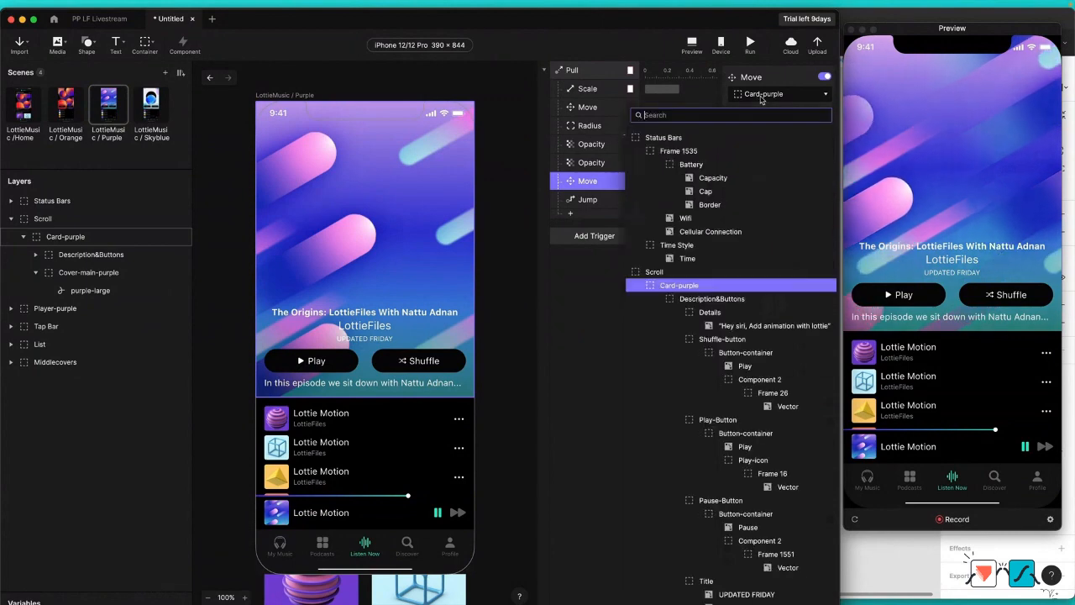
type("middle")
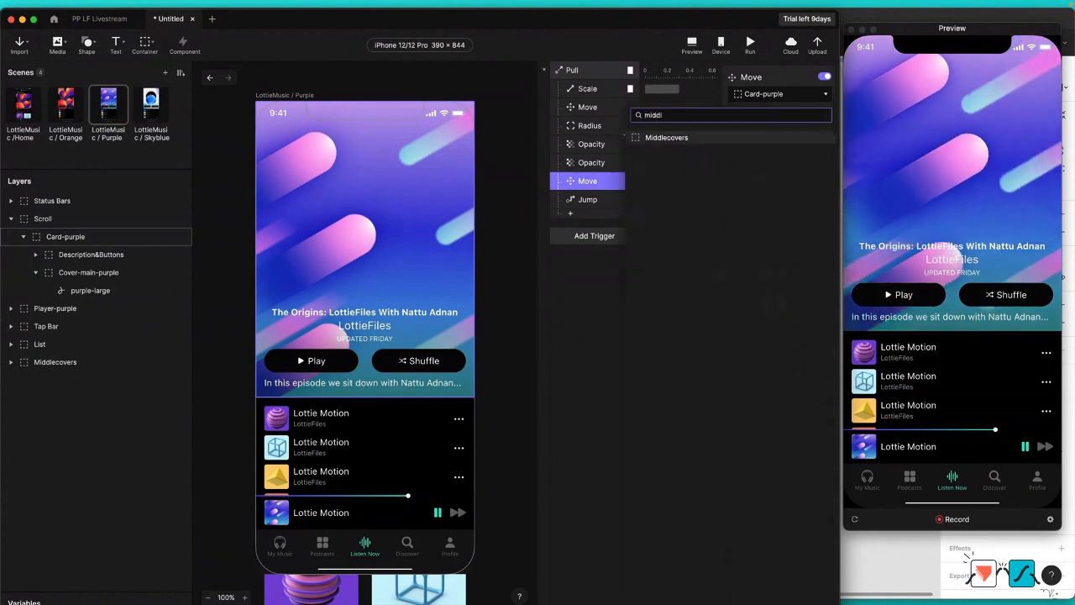
left_click(627, 136)
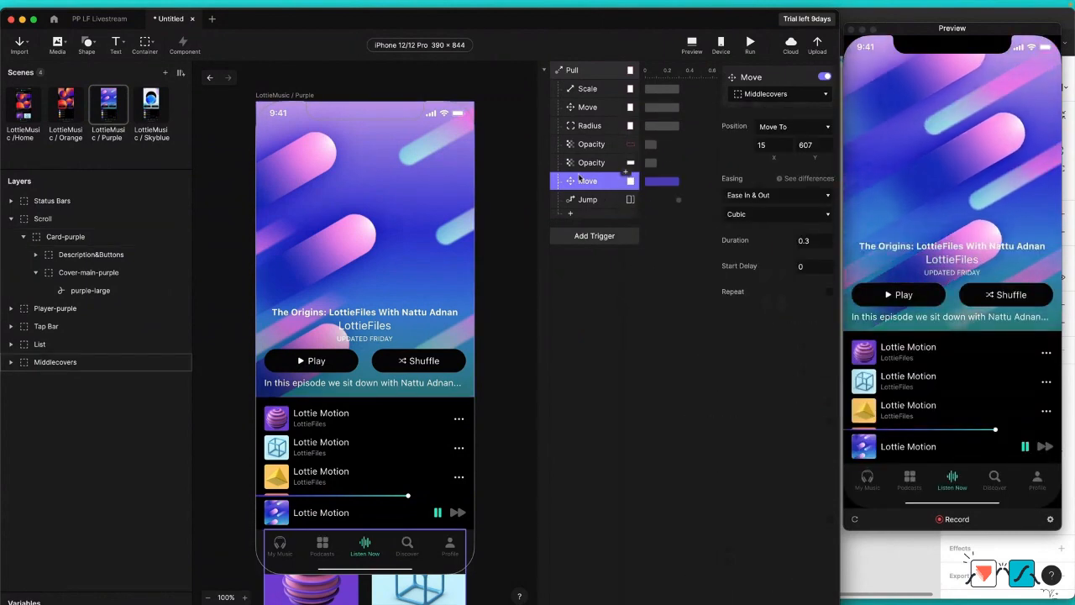
left_click(596, 200)
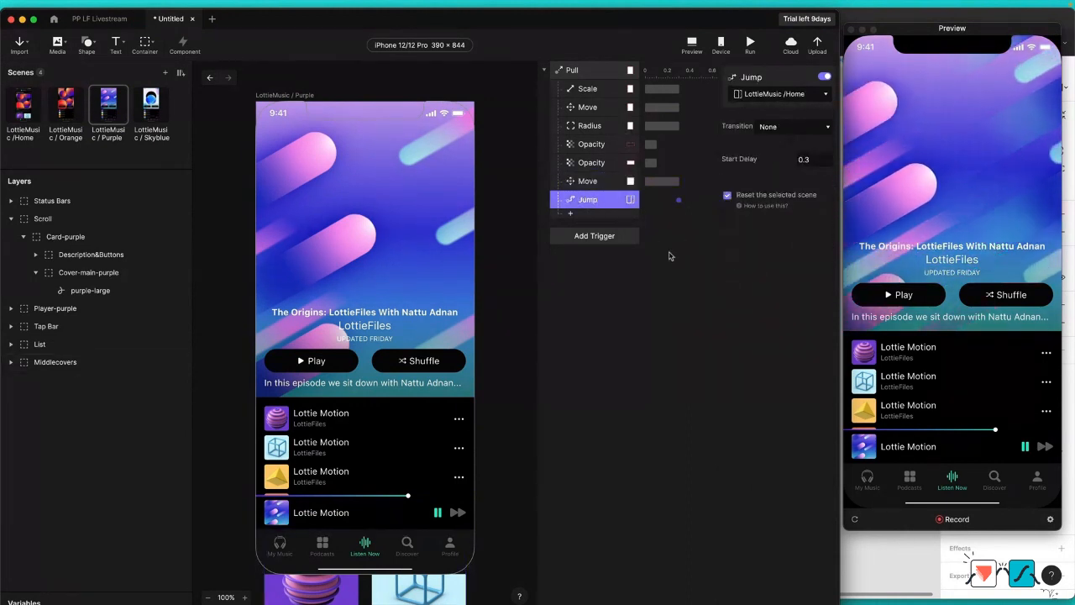
left_click(594, 72)
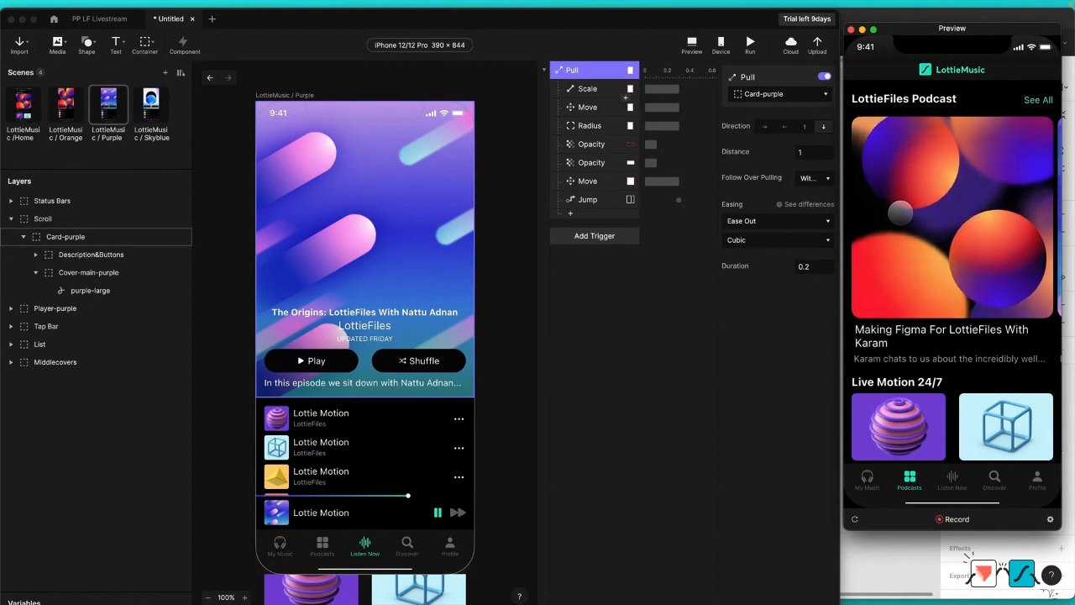
Step: Duplicate the LottieMusic /Home scene twice and enlarge the scene list to show all the scenes
left_click(28, 103)
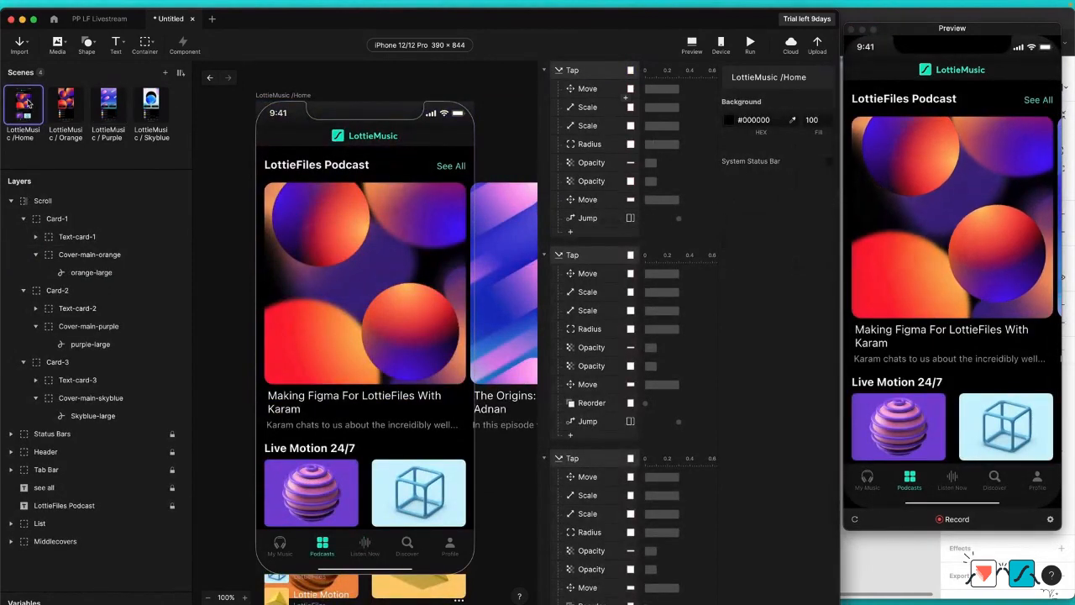
key("super+d")
key("super+d")
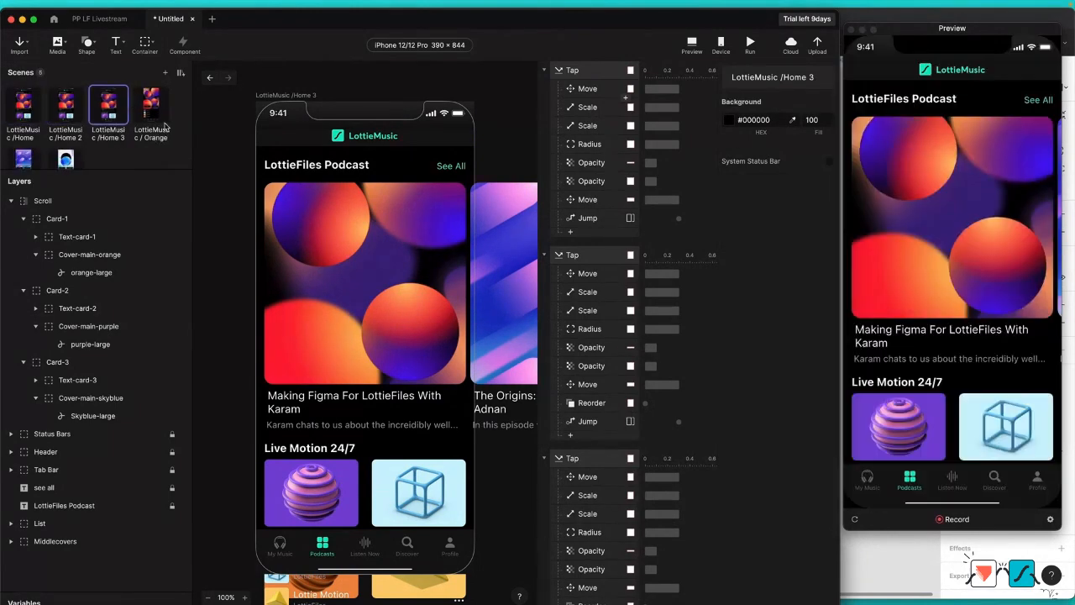
left_click_drag(115, 169, 115, 225)
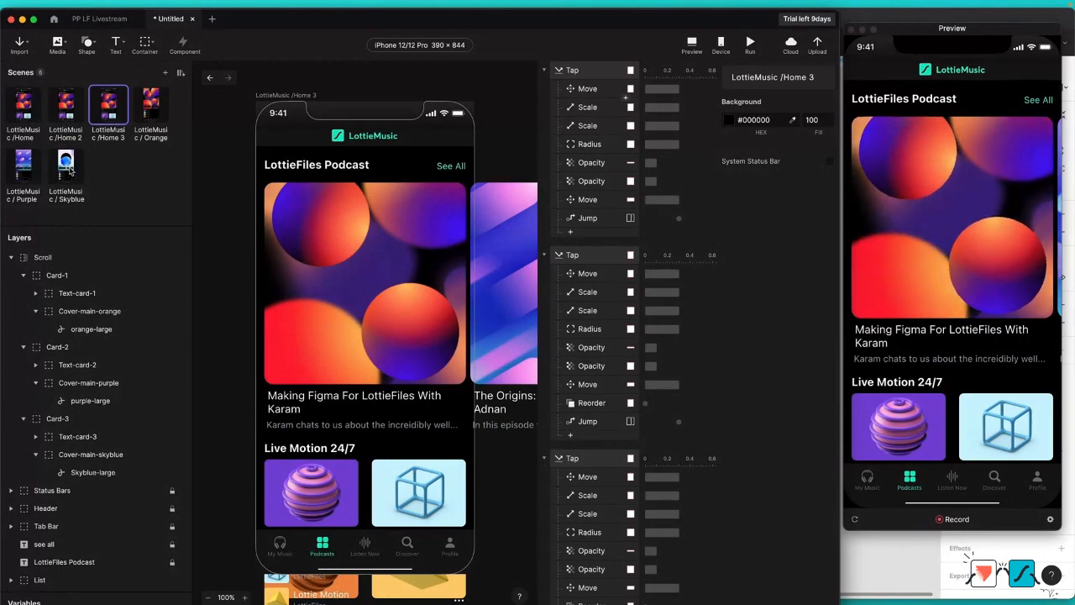
Step: In the LottieMusic /Home 2 scene, set the Scroll container's scroll value to 368
left_click(75, 108)
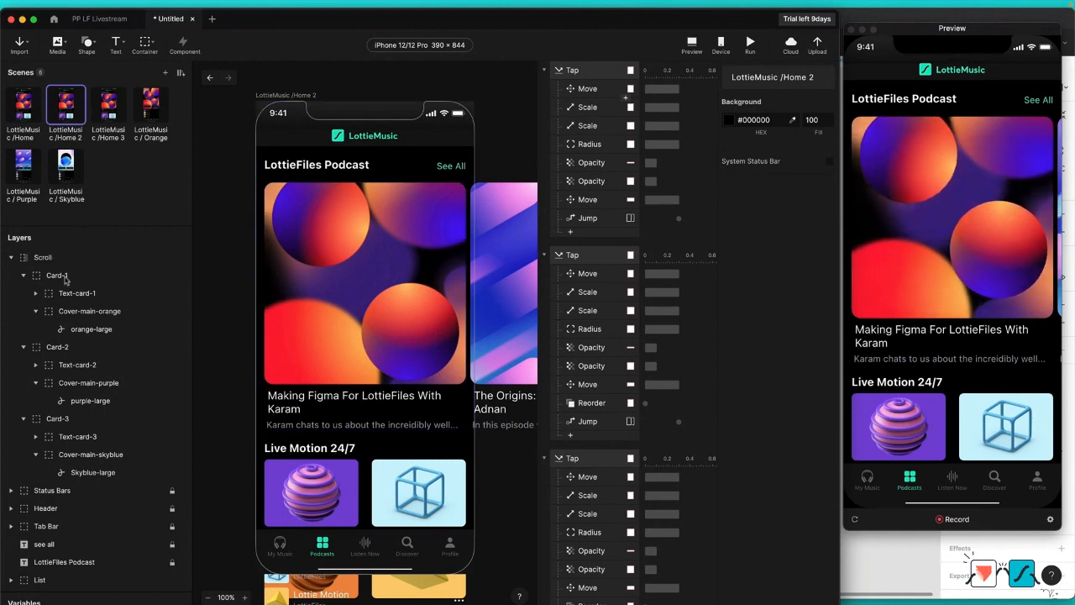
left_click(48, 259)
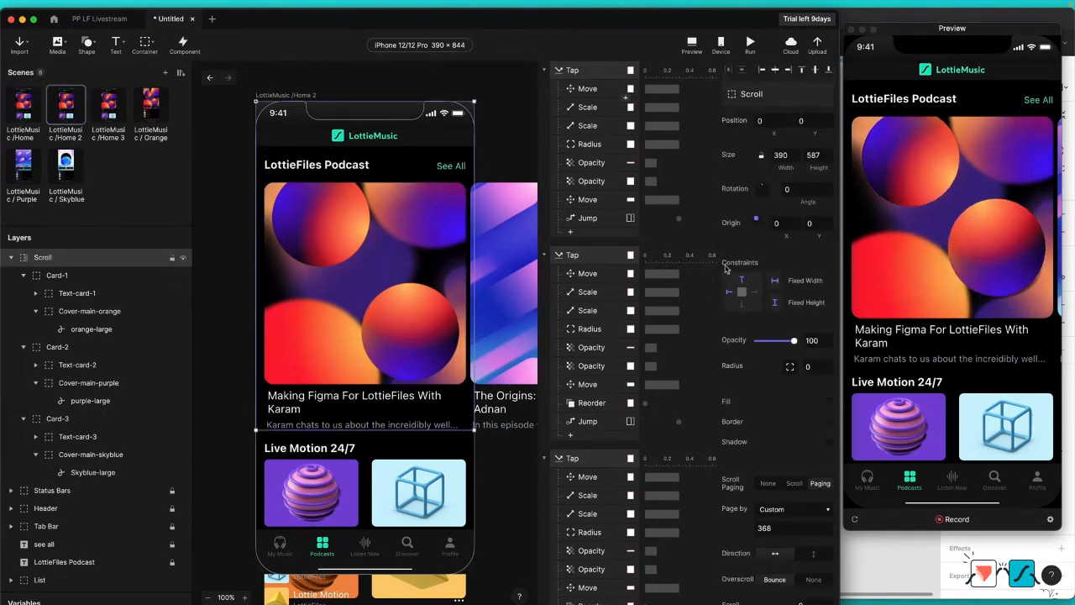
scroll(762, 409, "down", 2)
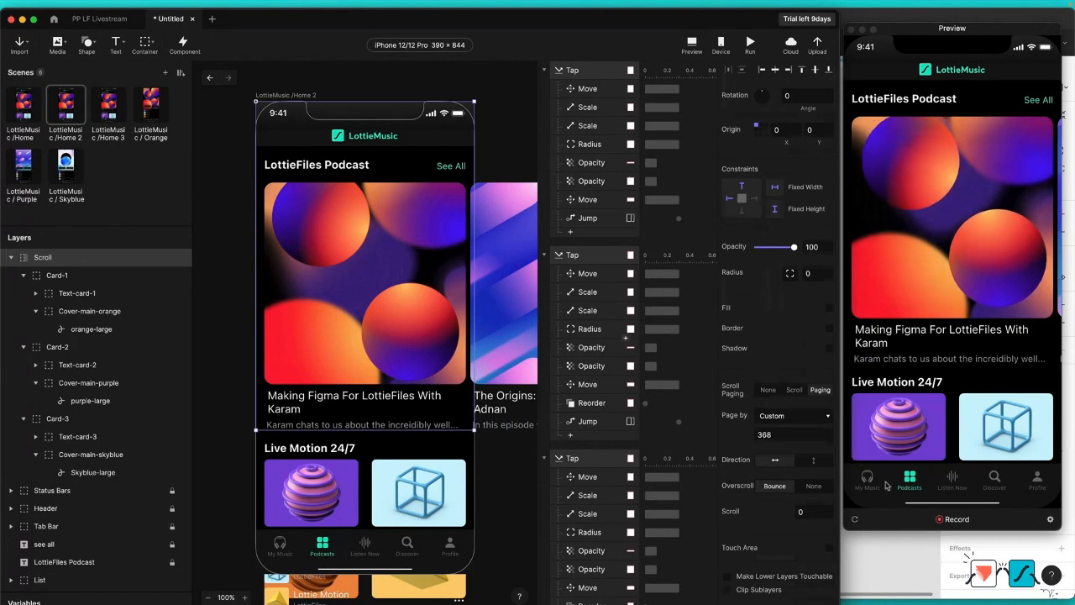
left_click(817, 513)
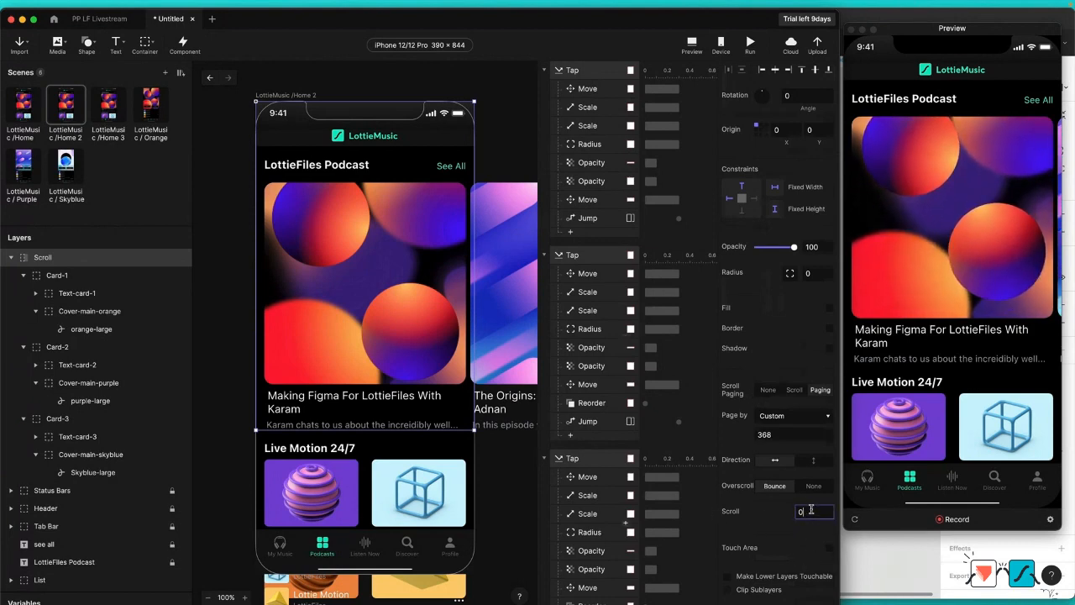
double_click(802, 512)
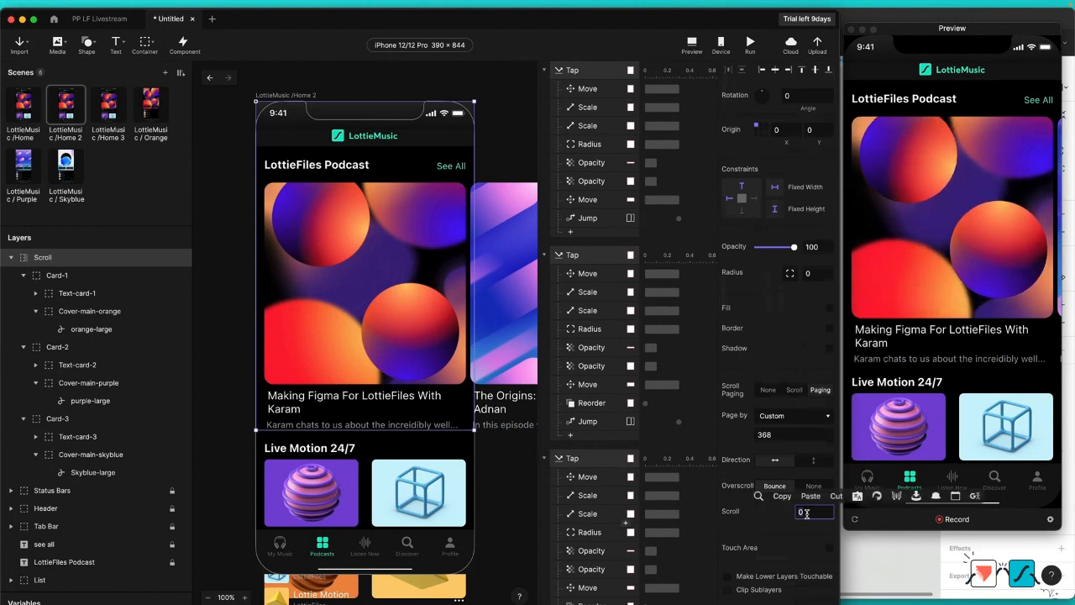
type("368")
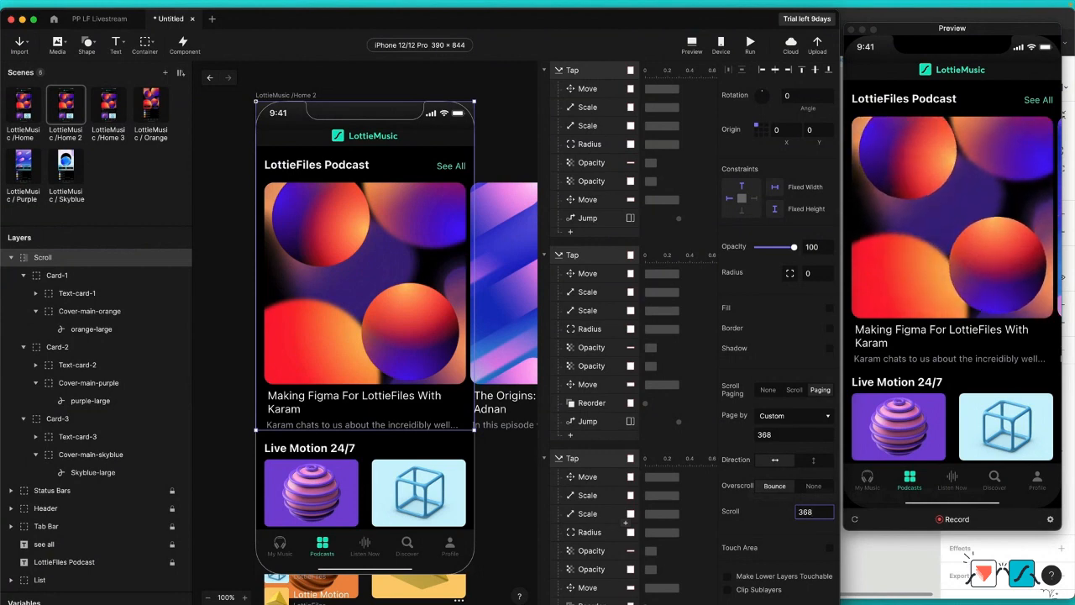
key("Return")
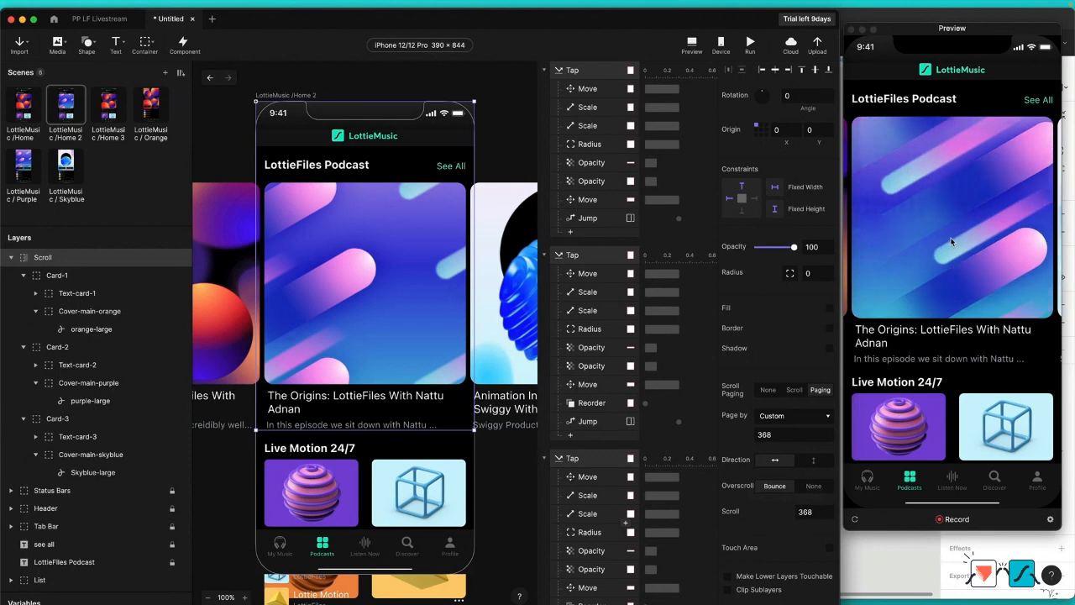
Step: In the LottieMusic /Home 3 scene, set the Scroll container's scroll value to 368*2, giving 736
left_click(107, 105)
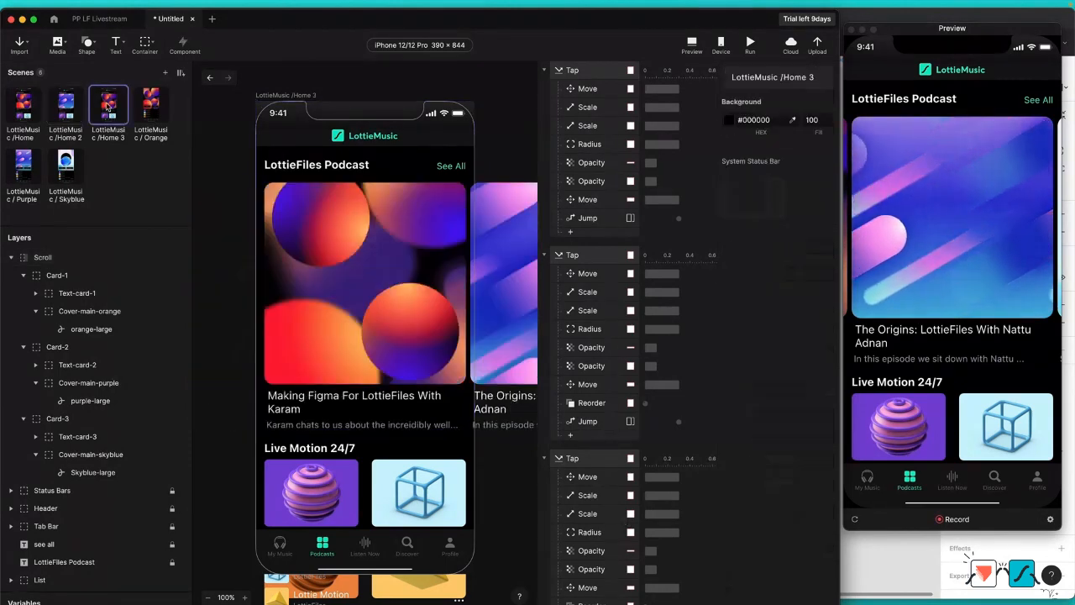
left_click(357, 329)
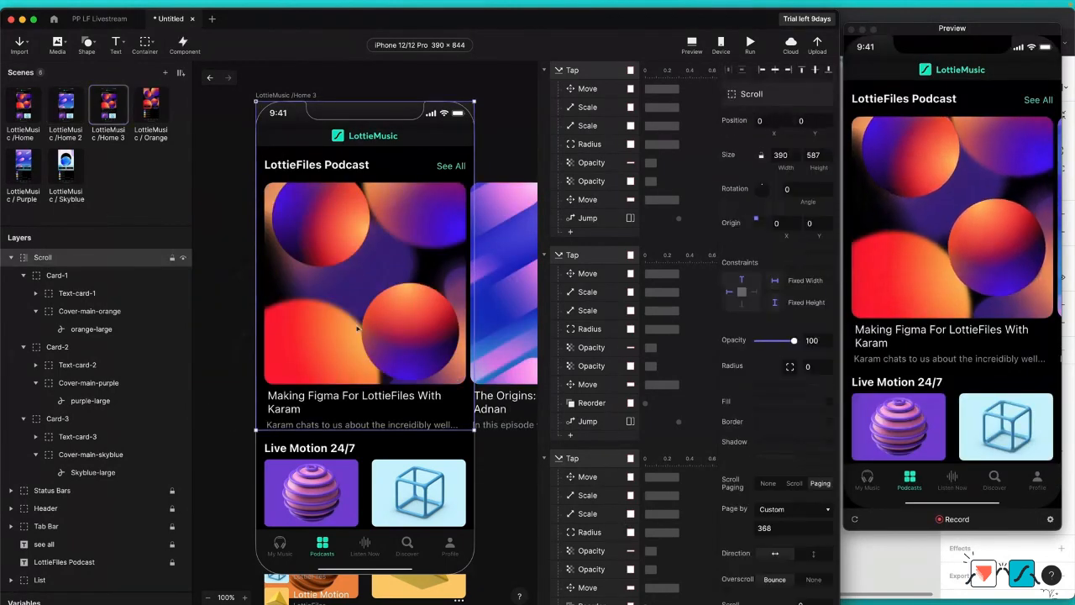
scroll(780, 470, "down", 3)
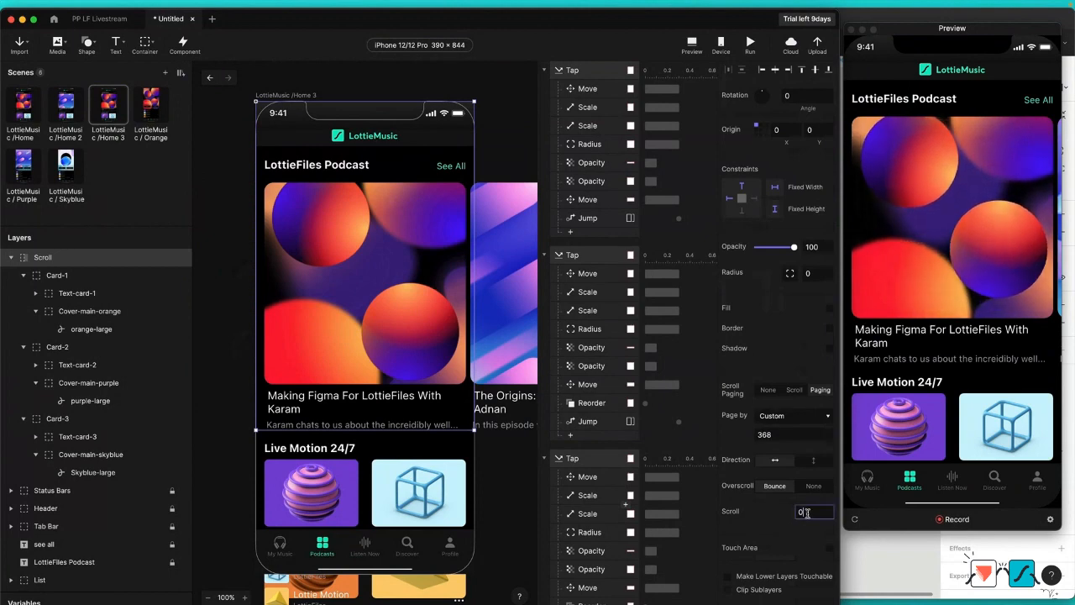
type("36")
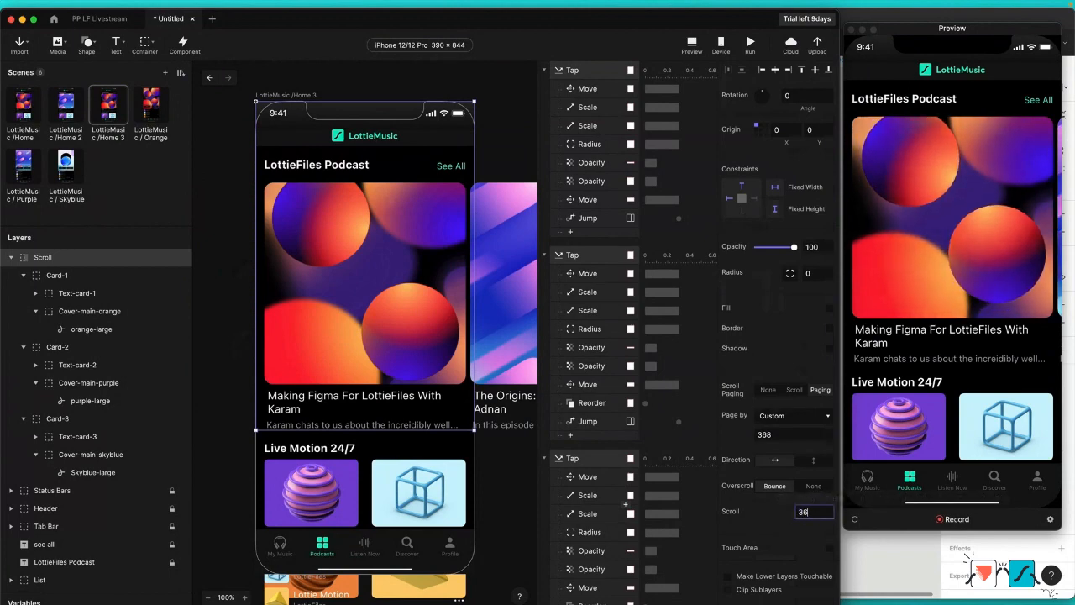
type("8*")
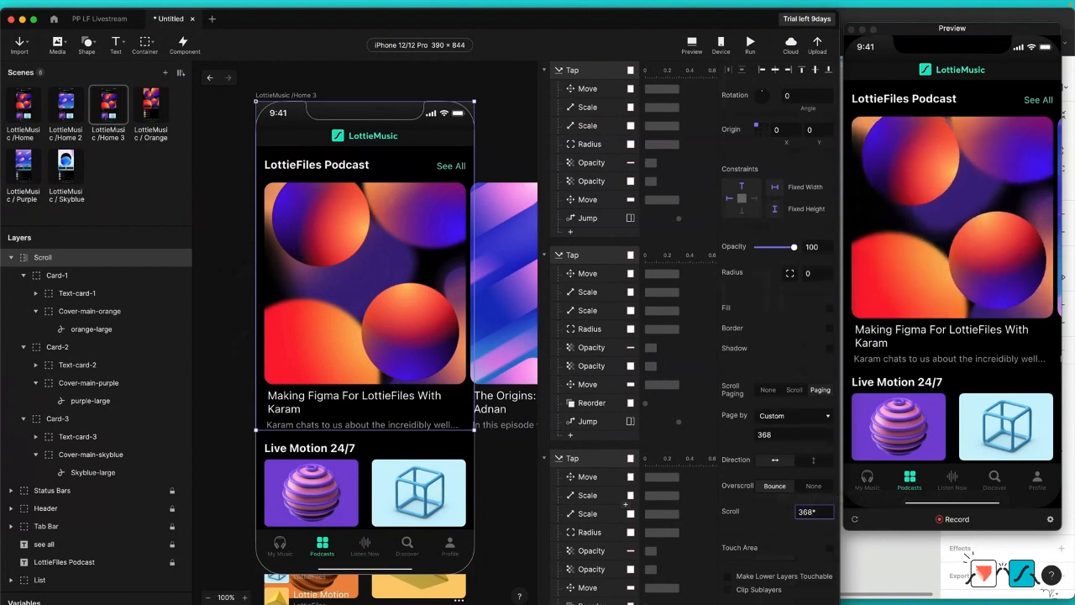
type("2")
key("Return")
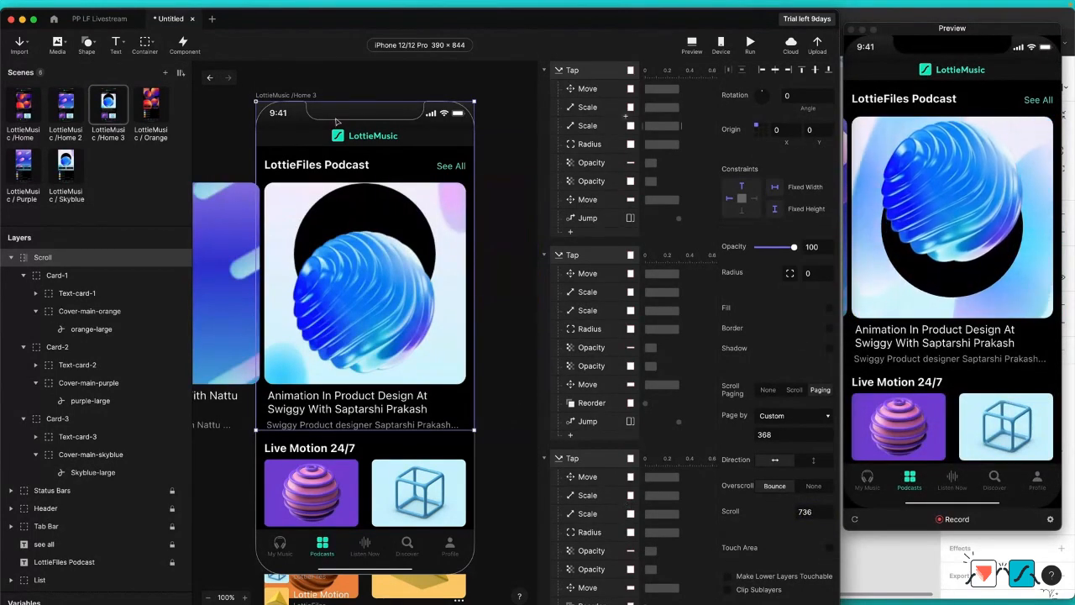
Step: In the LottieMusic / Purple scene, change the Pull trigger's Jump target to LottieMusic /Home 2
left_click(29, 177)
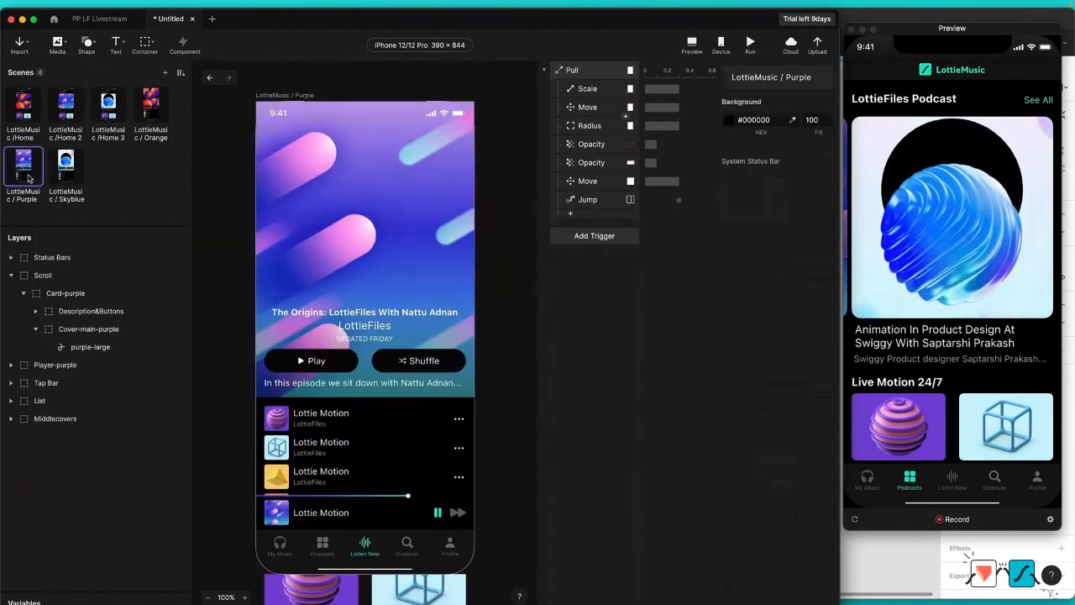
left_click(587, 199)
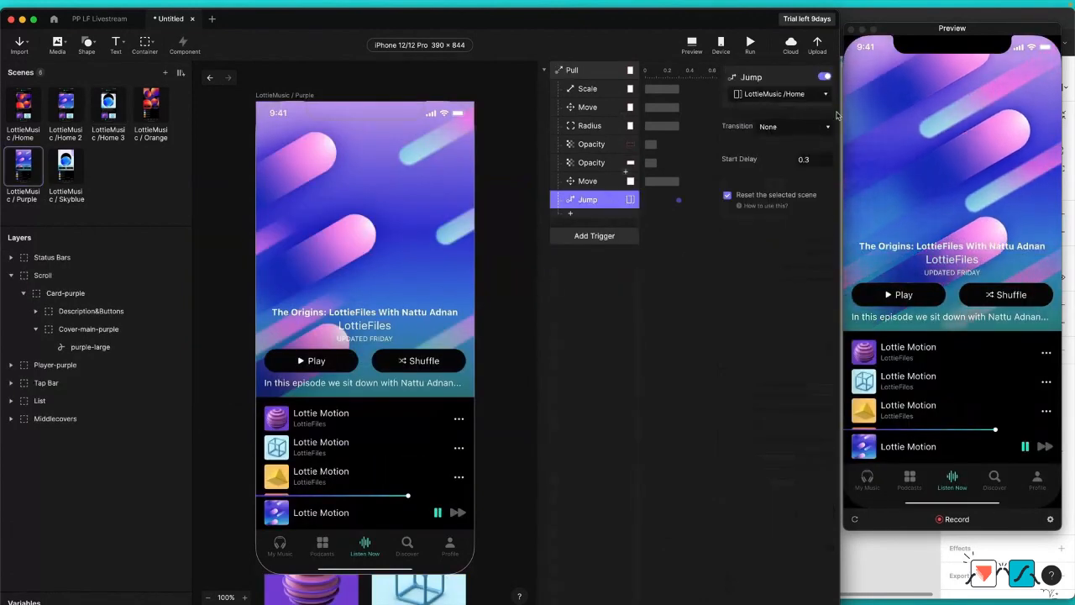
left_click(779, 94)
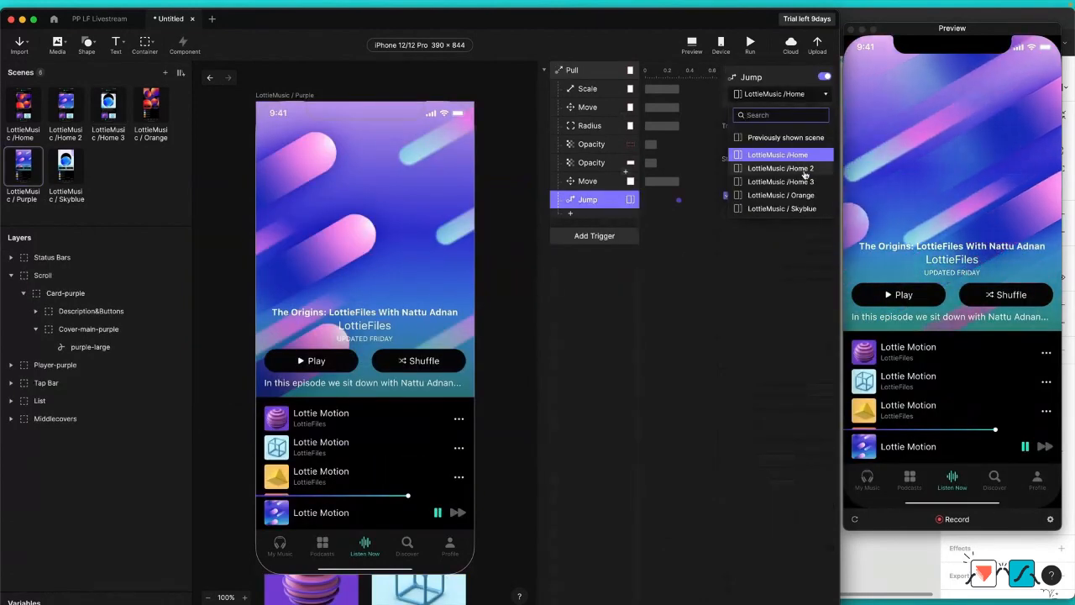
left_click(803, 171)
Step: Copy the Pull trigger with all its responses from the Purple scene into the LottieMusic / Skyblue scene
left_click(72, 197)
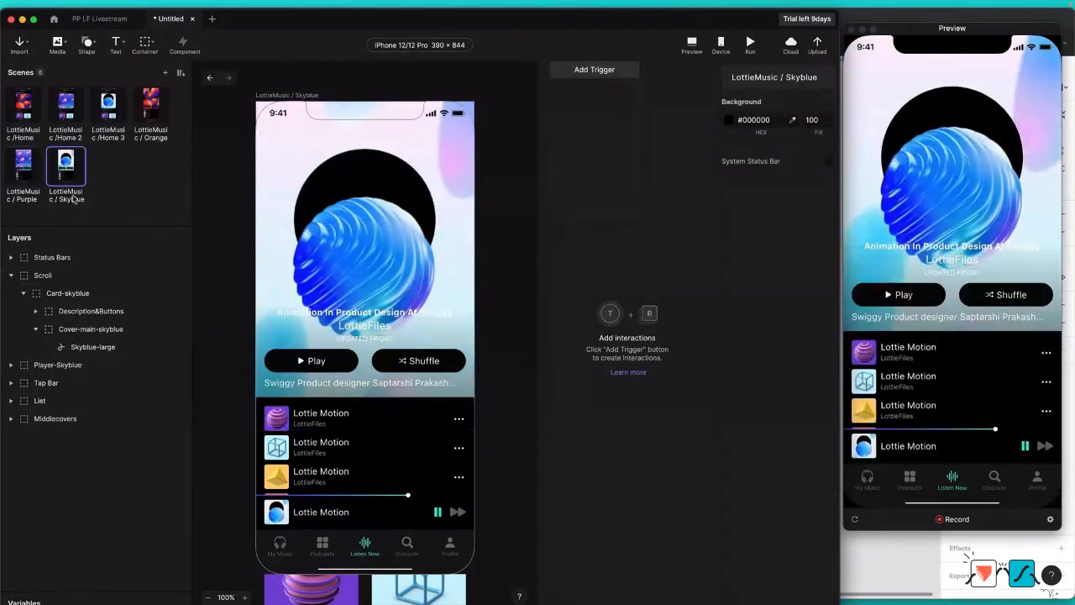
left_click(22, 168)
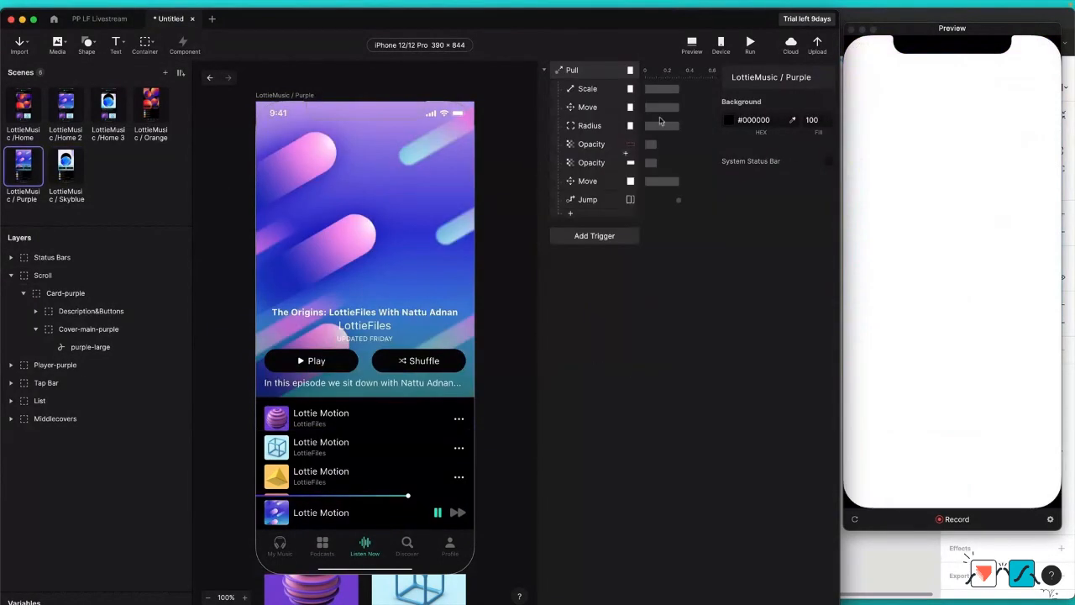
left_click(592, 71)
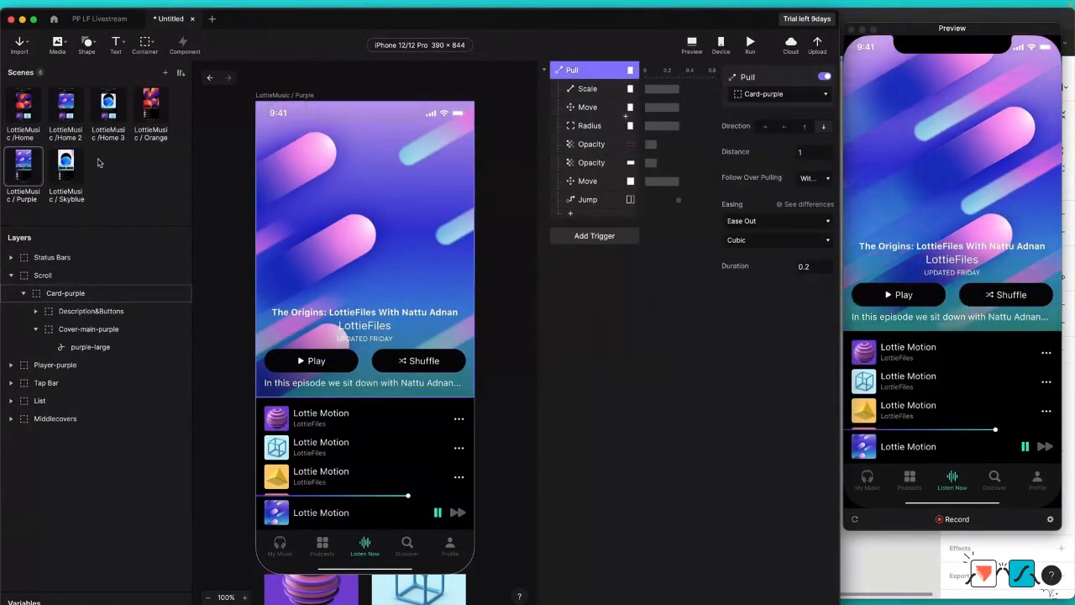
left_click(68, 166)
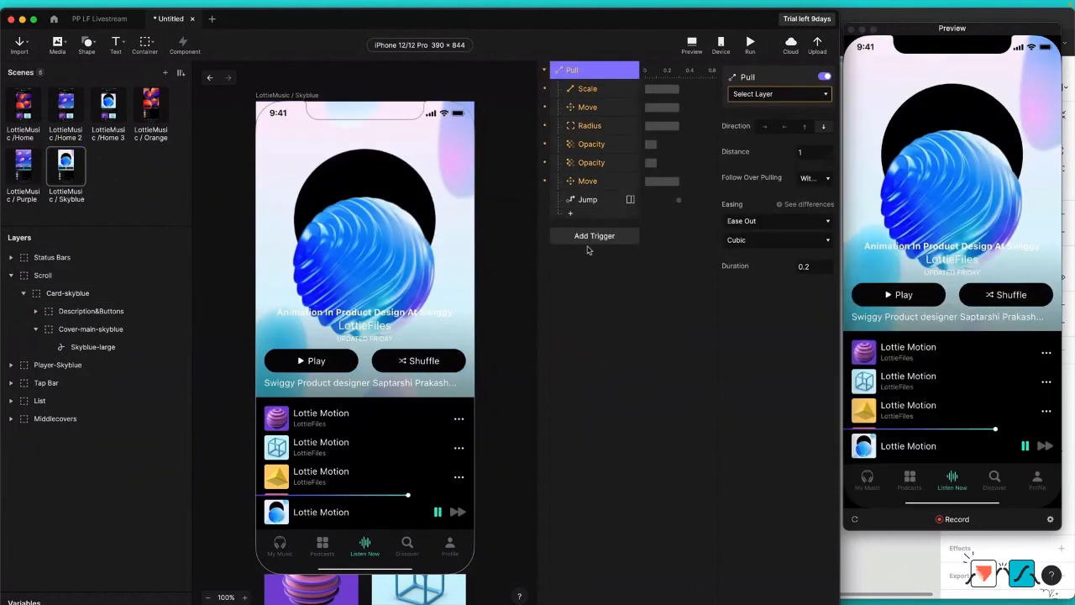
Step: Set the Jump target of the Skyblue scene's Pull trigger to LottieMusic /Home 3
left_click(588, 199)
left_click(779, 93)
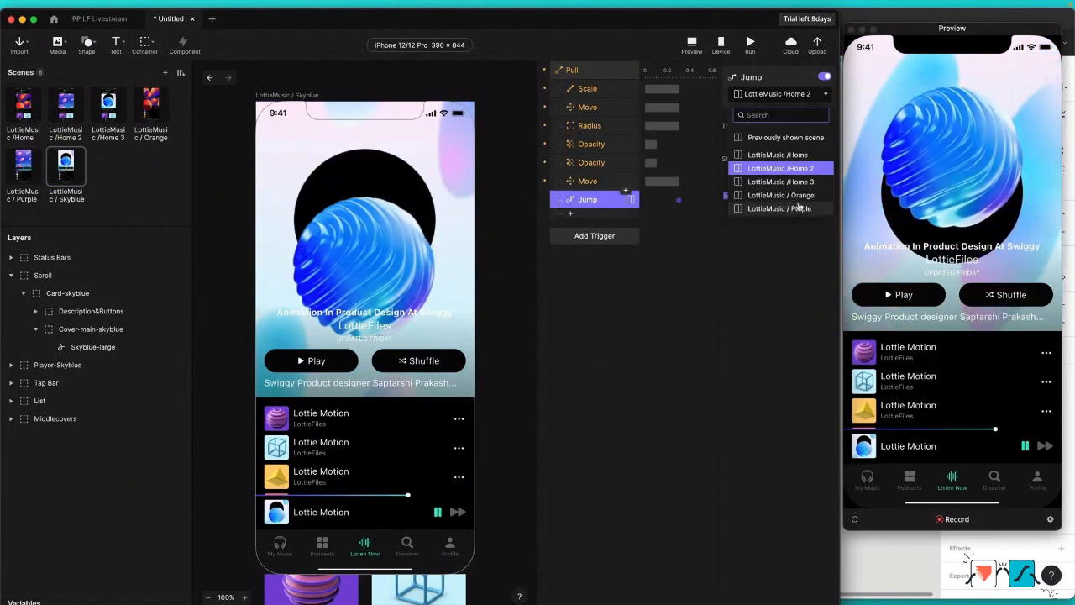
left_click(780, 182)
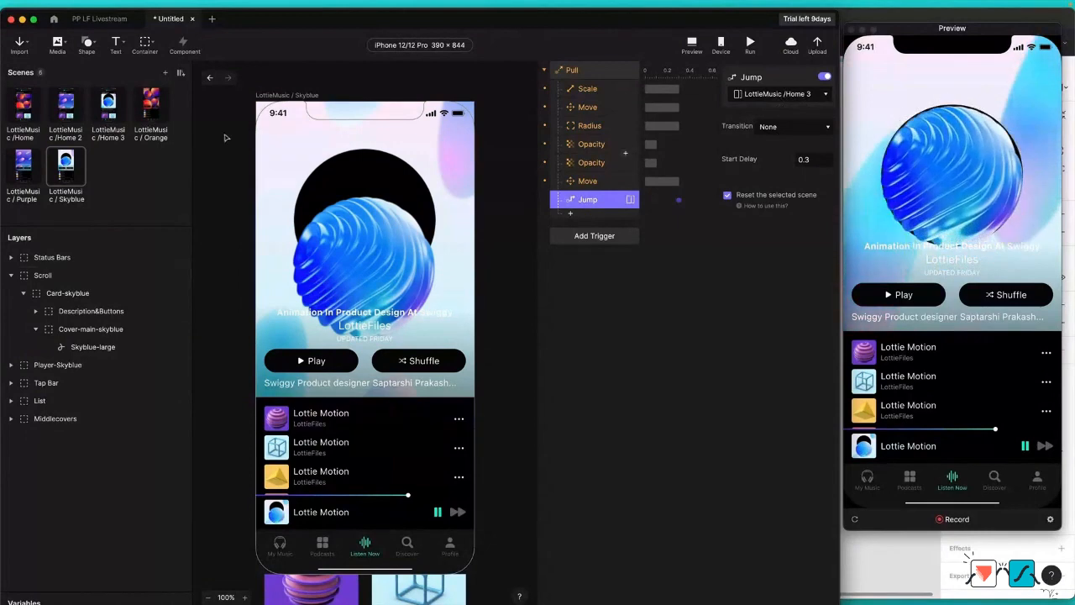
Step: Test the Purple scene in the preview by repeatedly pulling the cover down to return home and reopening the purple card
left_click(23, 164)
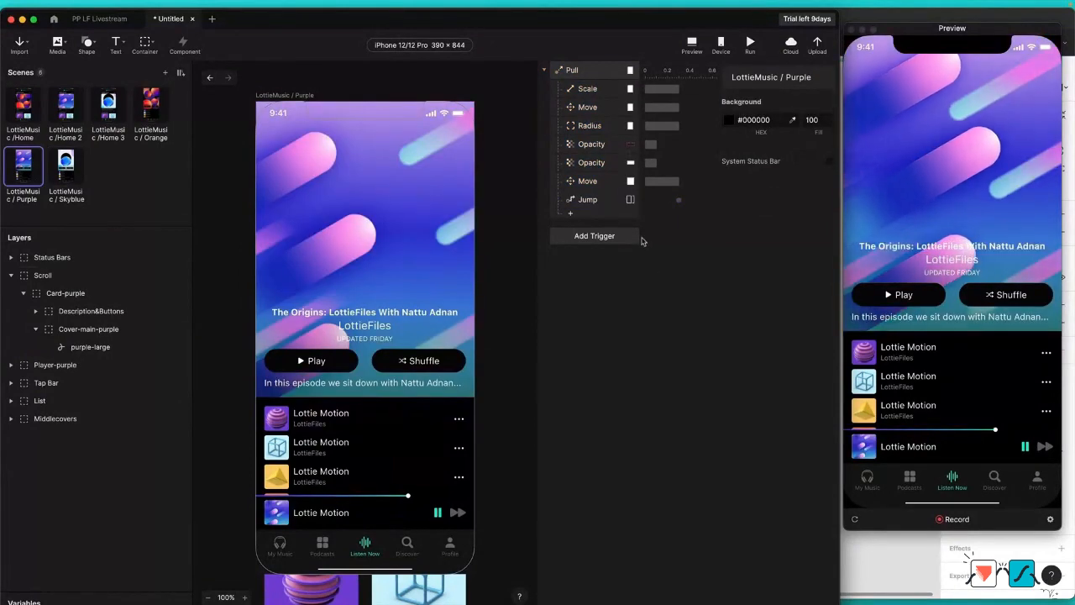
left_click_drag(966, 138, 962, 220)
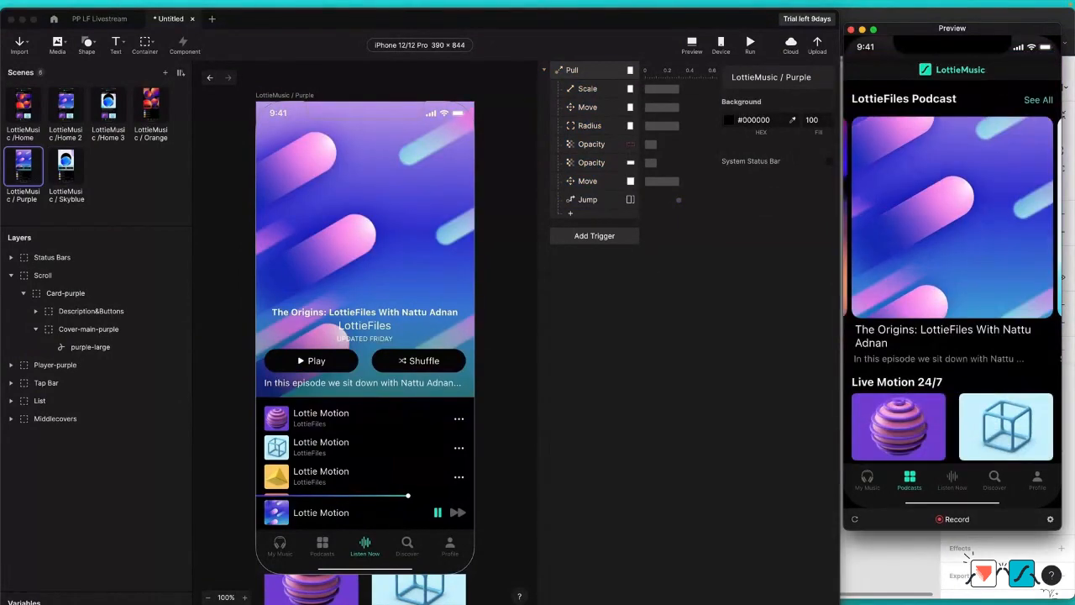
left_click(951, 163)
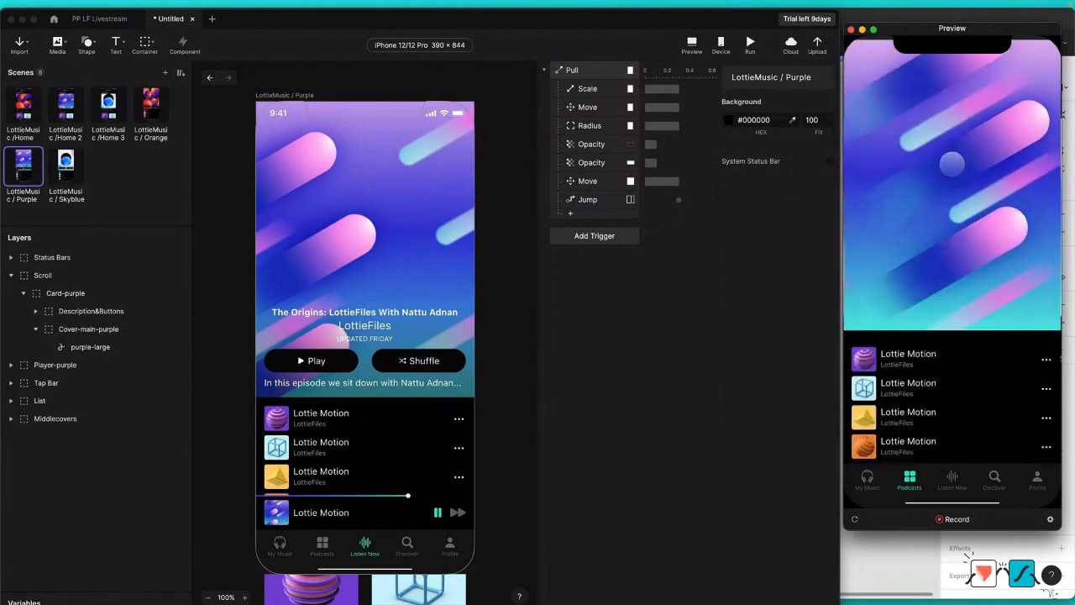
left_click_drag(945, 116, 942, 252)
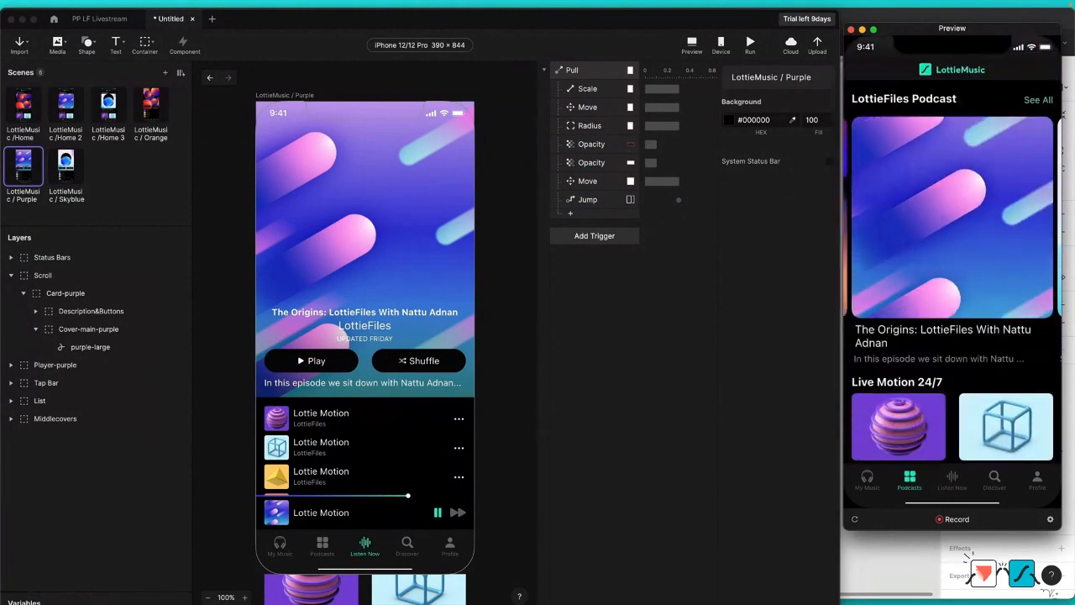
left_click(966, 148)
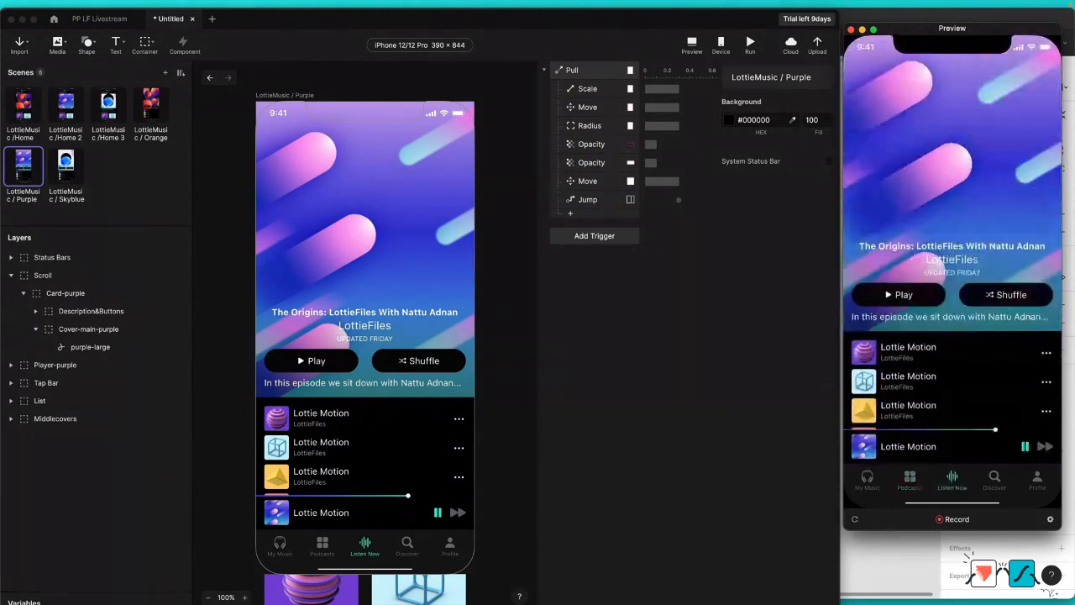
left_click_drag(949, 151, 947, 251)
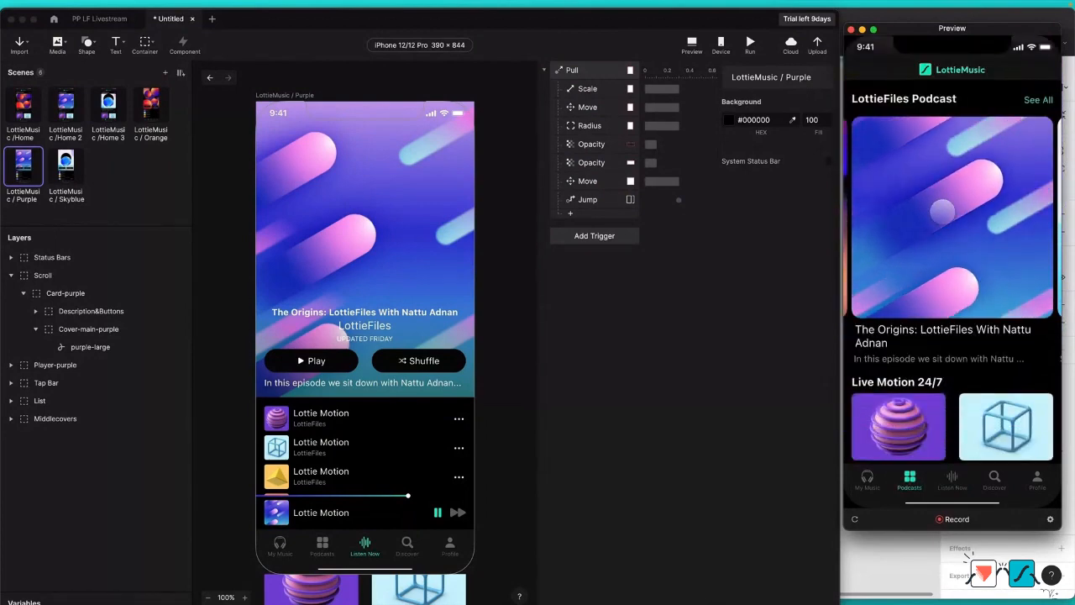
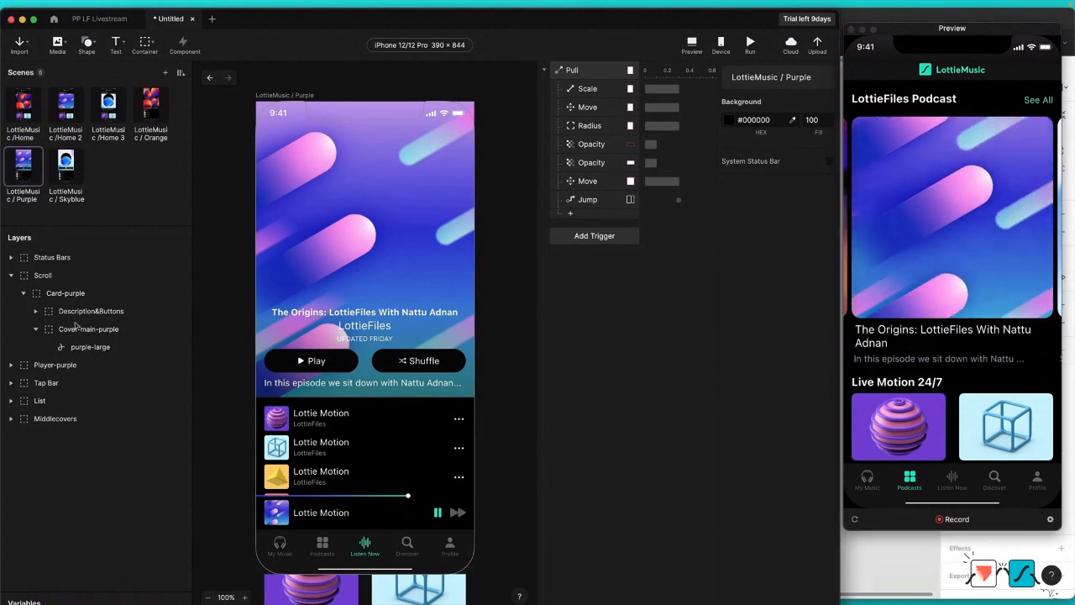
Step: Copy the Play-Button and Pause-Button layers with their Tap triggers from the Orange scene into Description&Buttons of the Purple scene
left_click(152, 109)
left_click(94, 385)
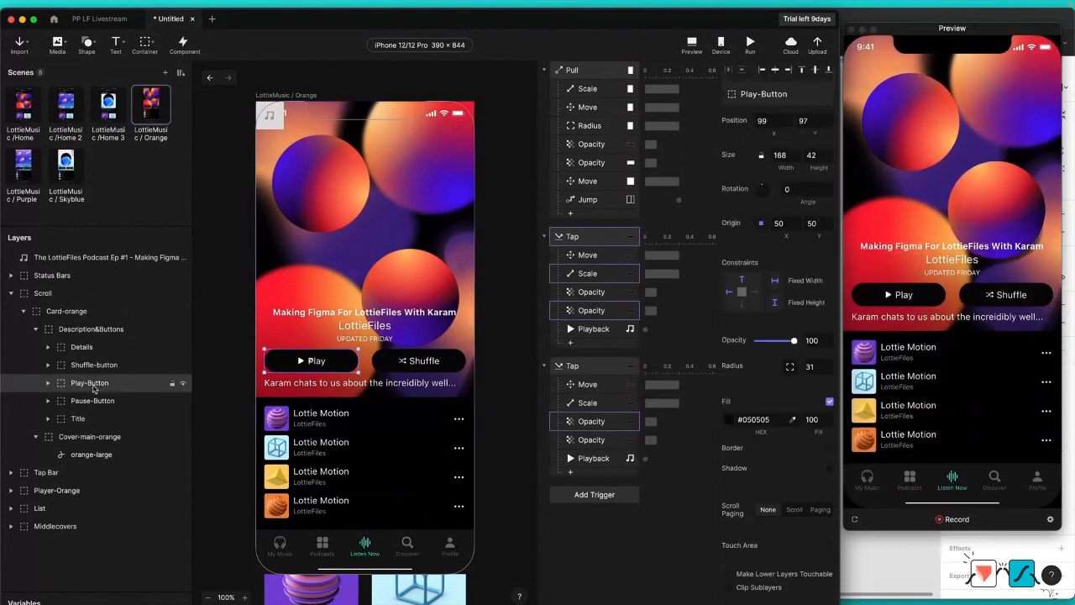
left_click(100, 401, "shift")
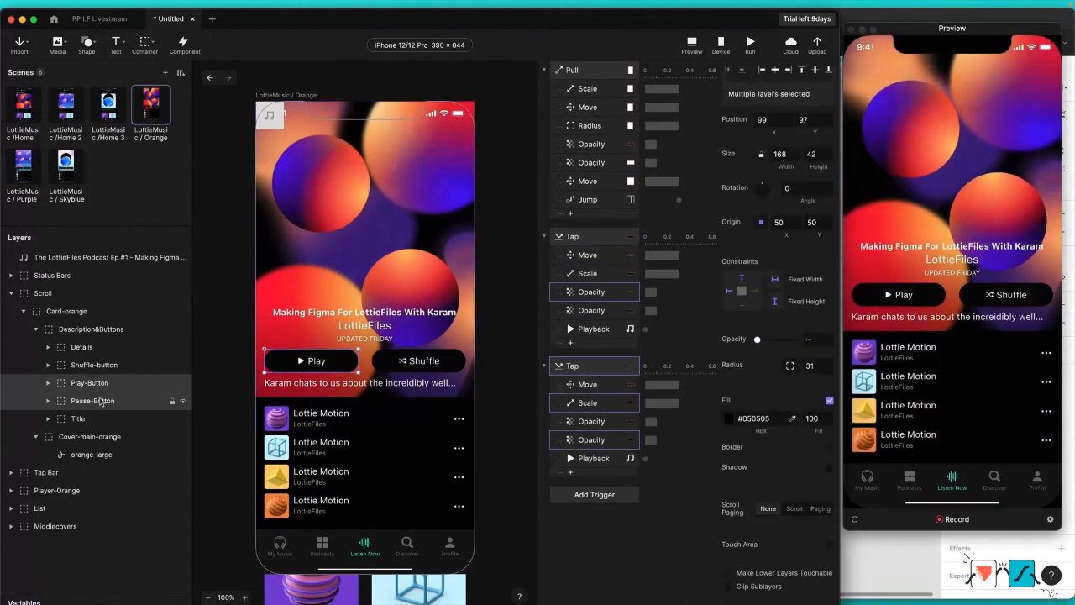
left_click(24, 165)
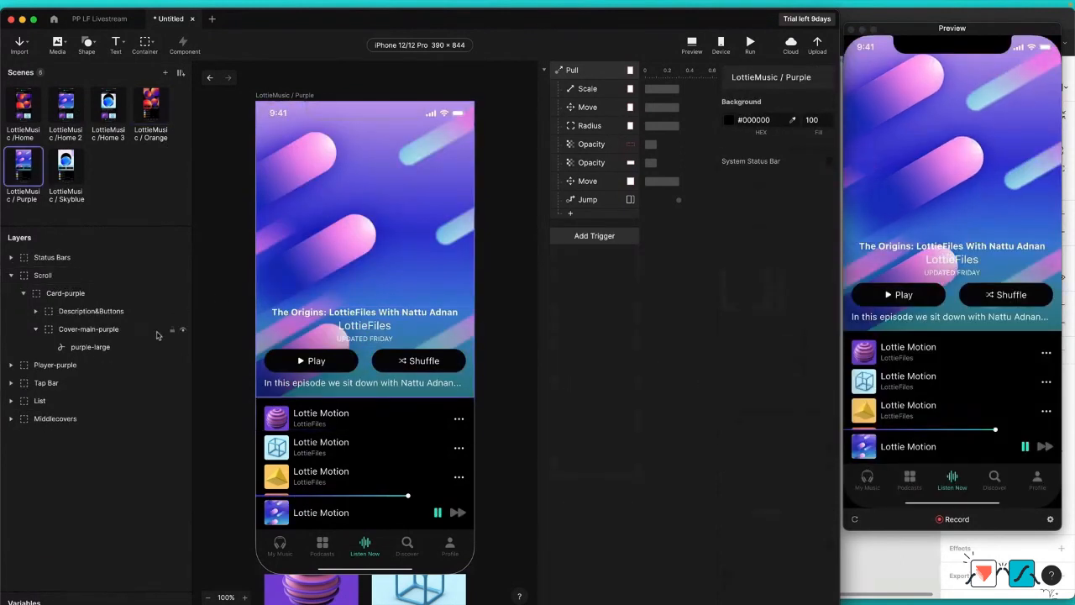
left_click(334, 370)
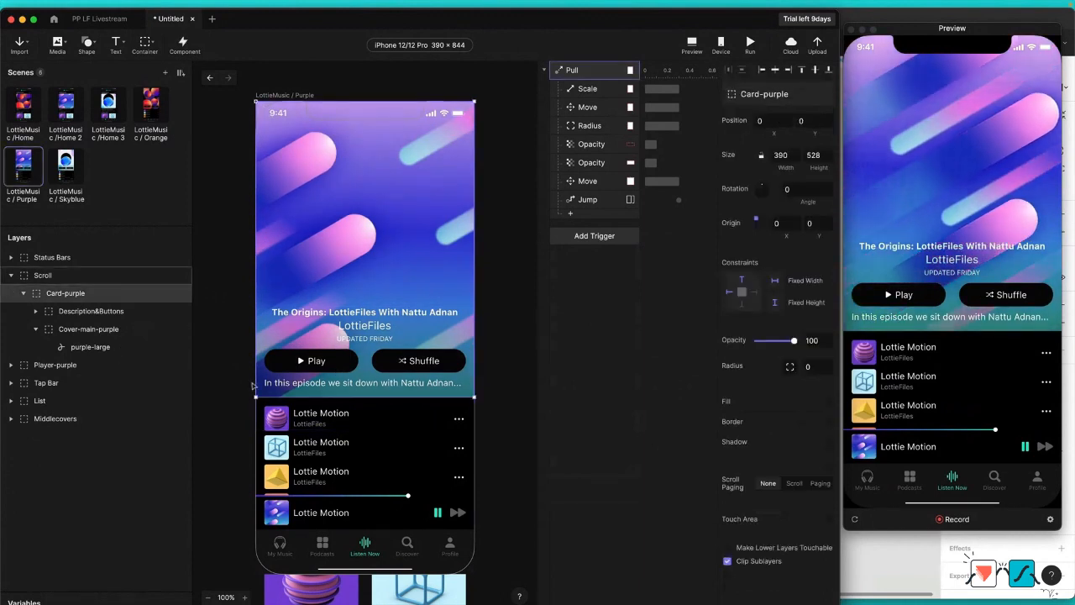
double_click(334, 370)
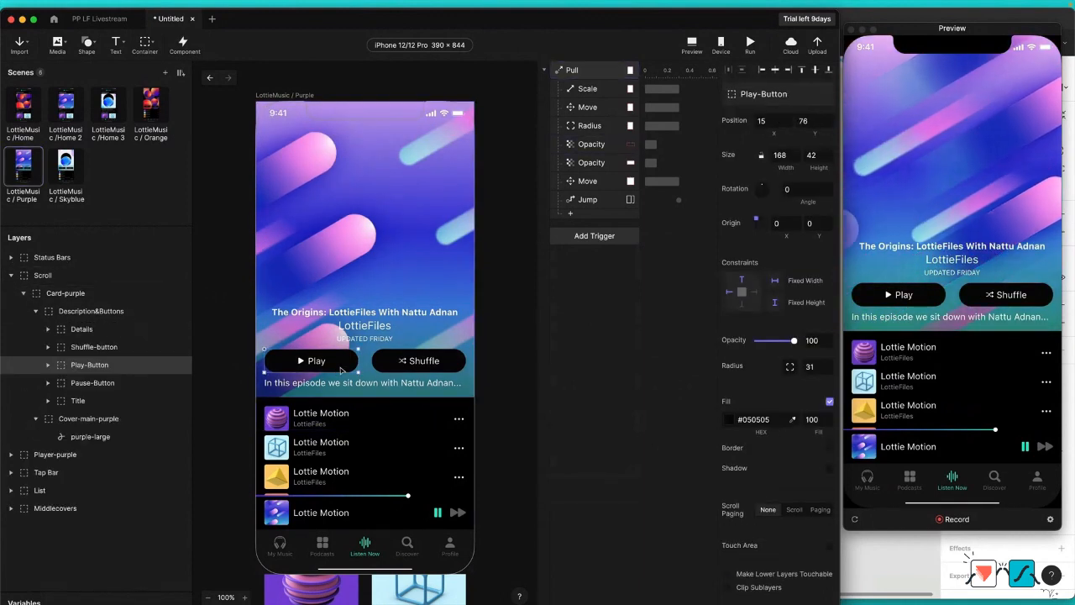
left_click(154, 377, "shift")
key("super+d")
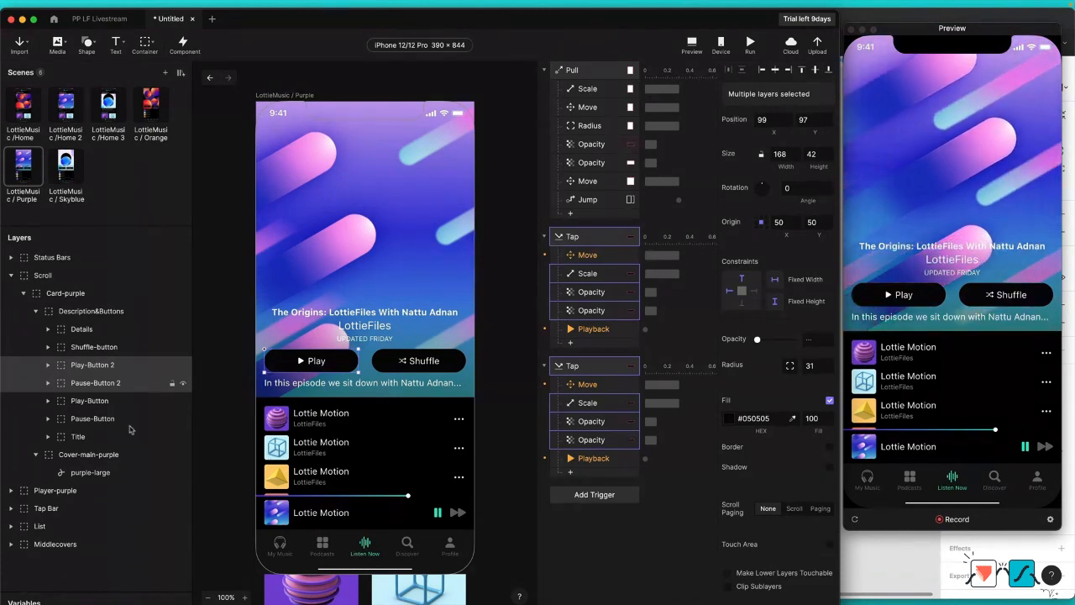
Step: Delete the original Play-Button and Pause-Button layers from the Purple scene, keeping the pasted copies
left_click(122, 401)
left_click(118, 419, "shift")
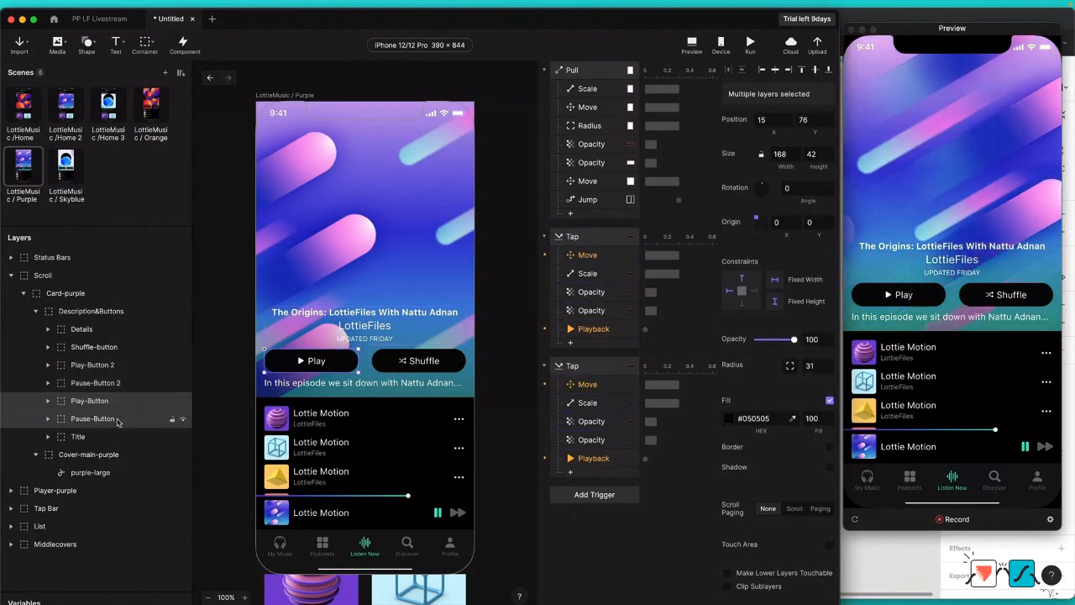
key("BackSpace")
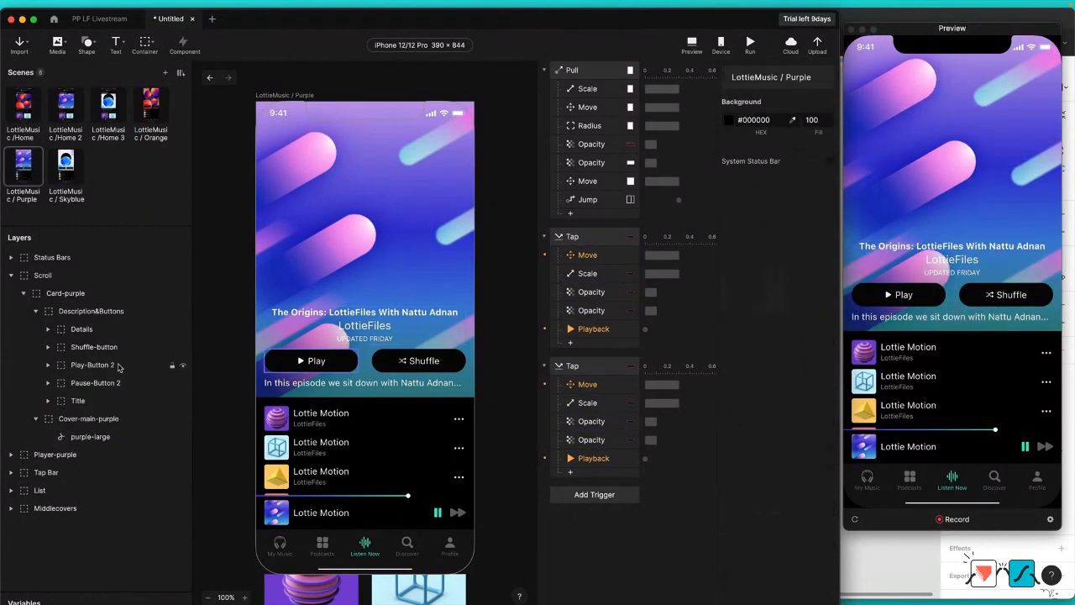
Step: Reorder the Purple scene's Tap triggers so the Play-Button 2 Tap sits above the Pause-Button 2 Tap
left_click(575, 238)
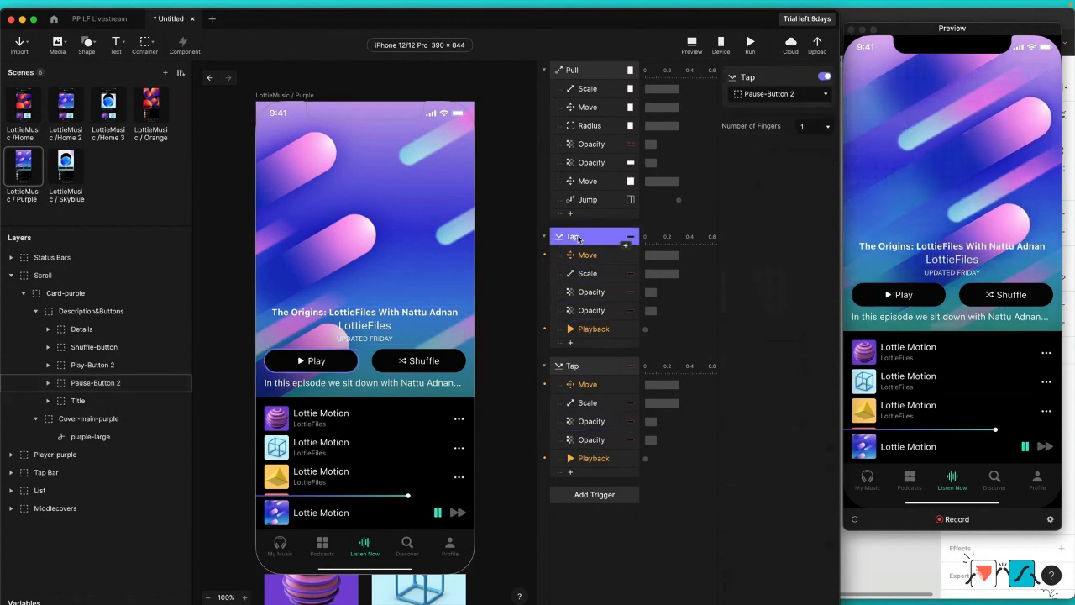
left_click(576, 366)
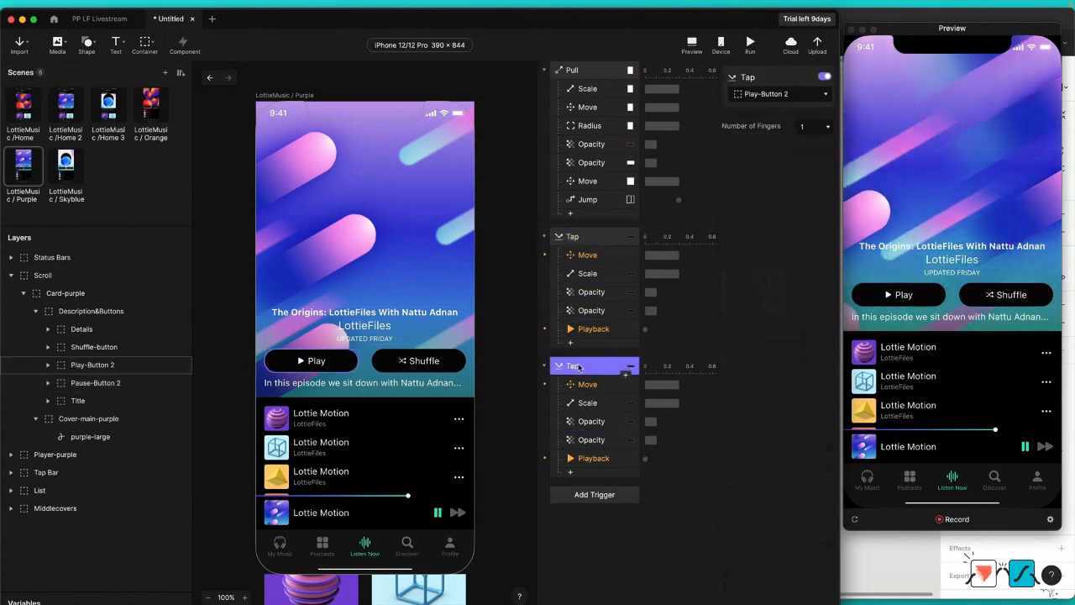
left_click(576, 236)
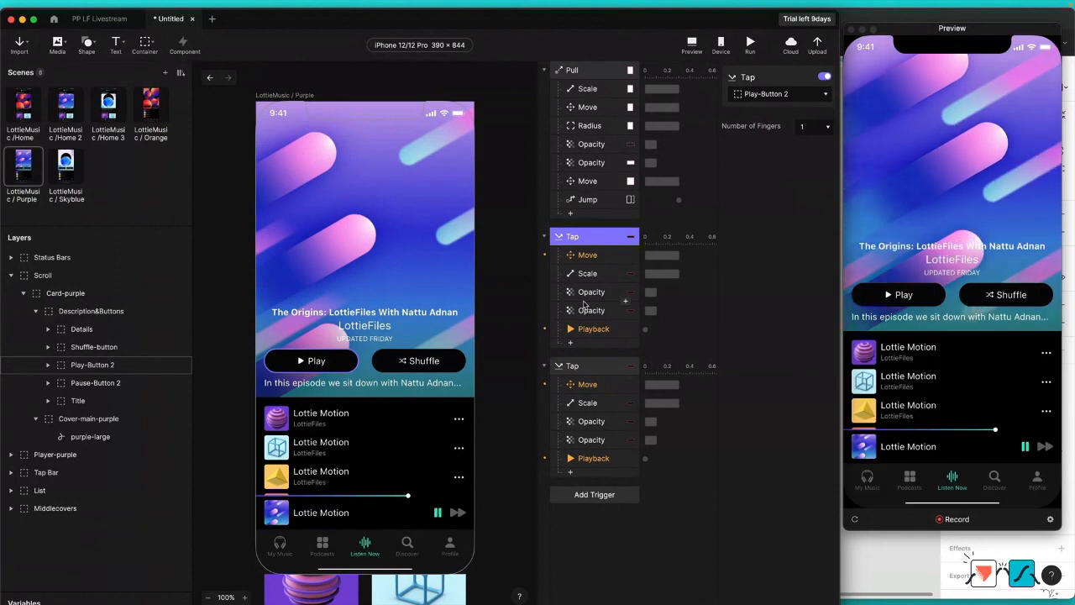
Step: Assign Player-purple to the Move response of the Play-Button 2 Tap trigger and check the target layers of its other responses
left_click(595, 261)
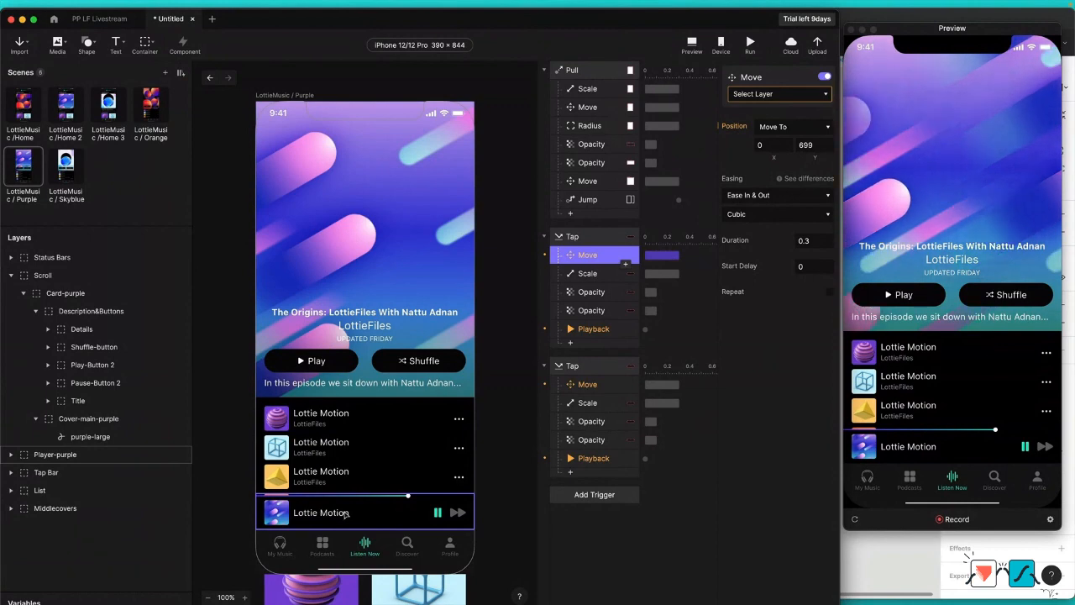
left_click(772, 94)
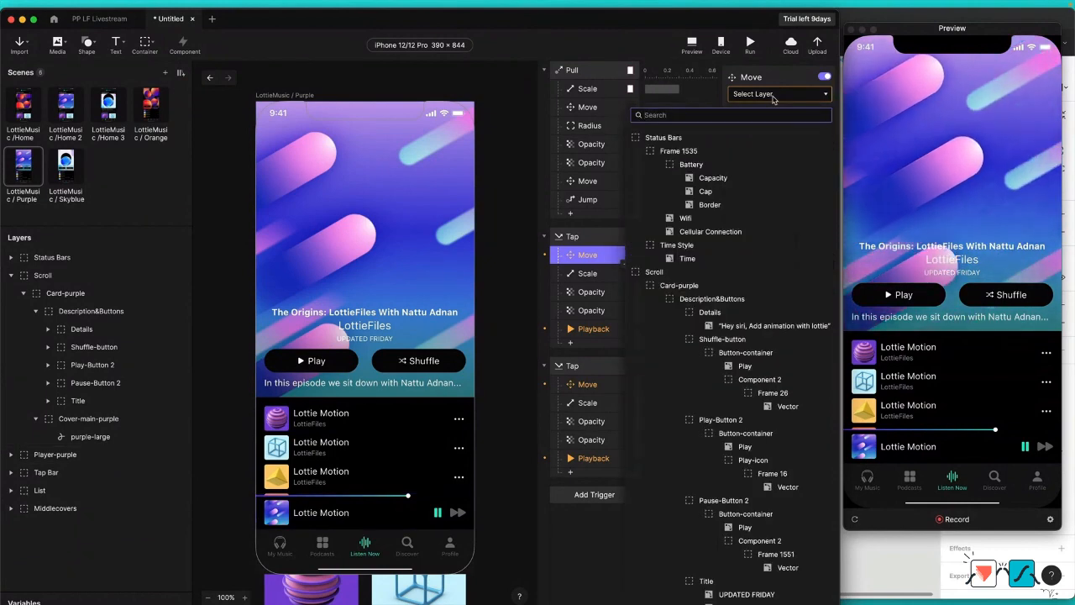
type("playe")
left_click(665, 137)
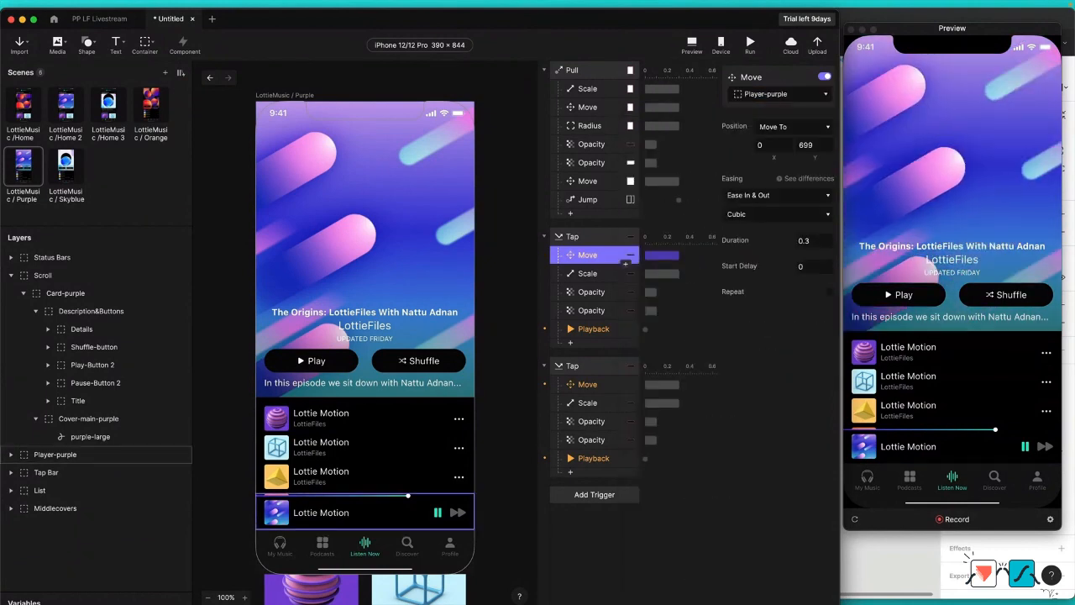
left_click(595, 329)
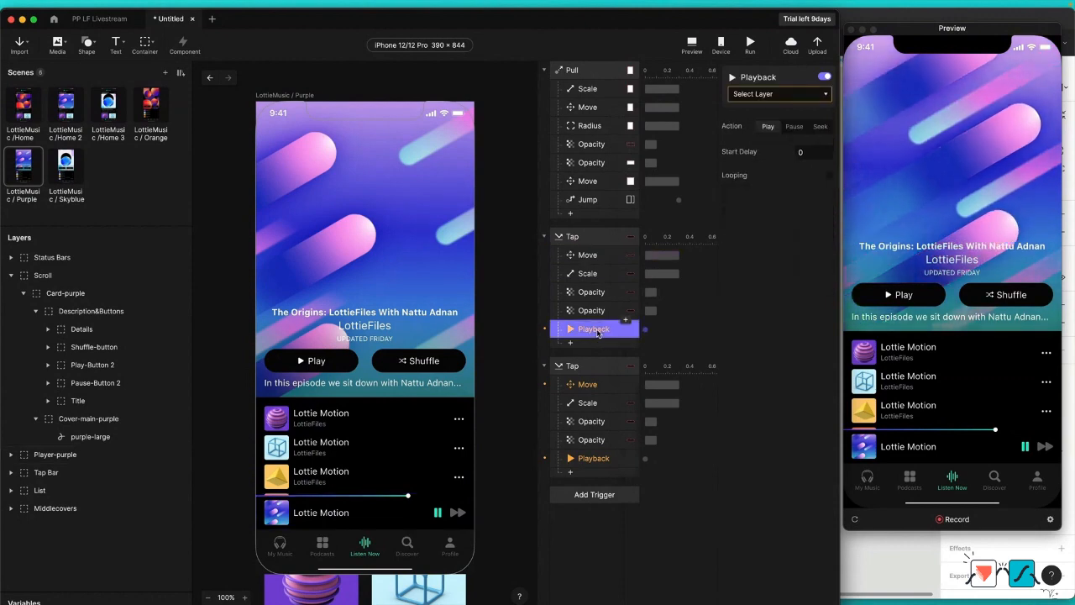
left_click(591, 257)
left_click(589, 273)
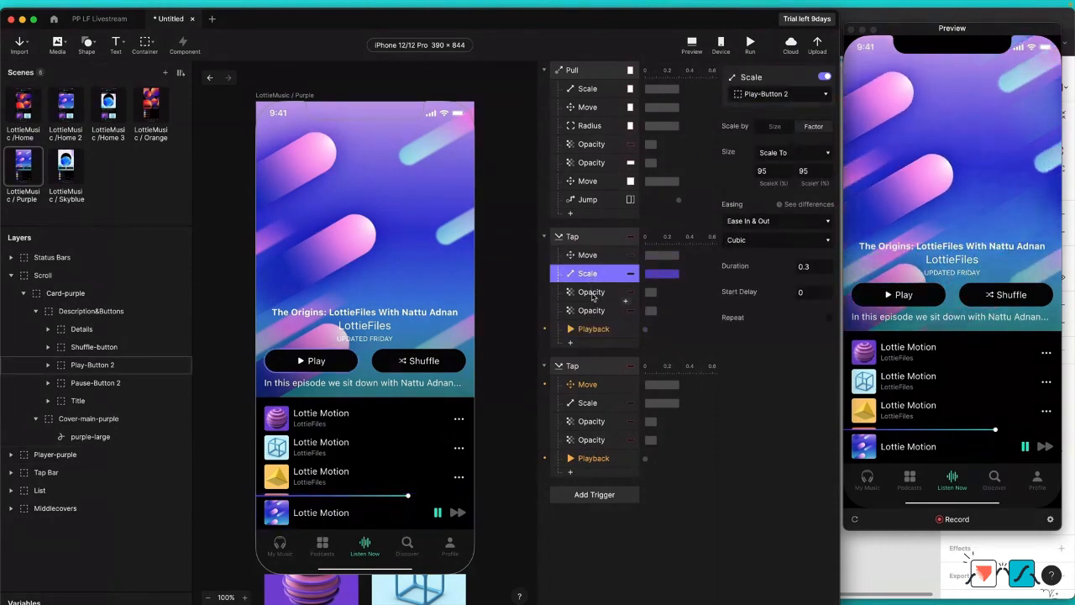
left_click(591, 292)
left_click(598, 310)
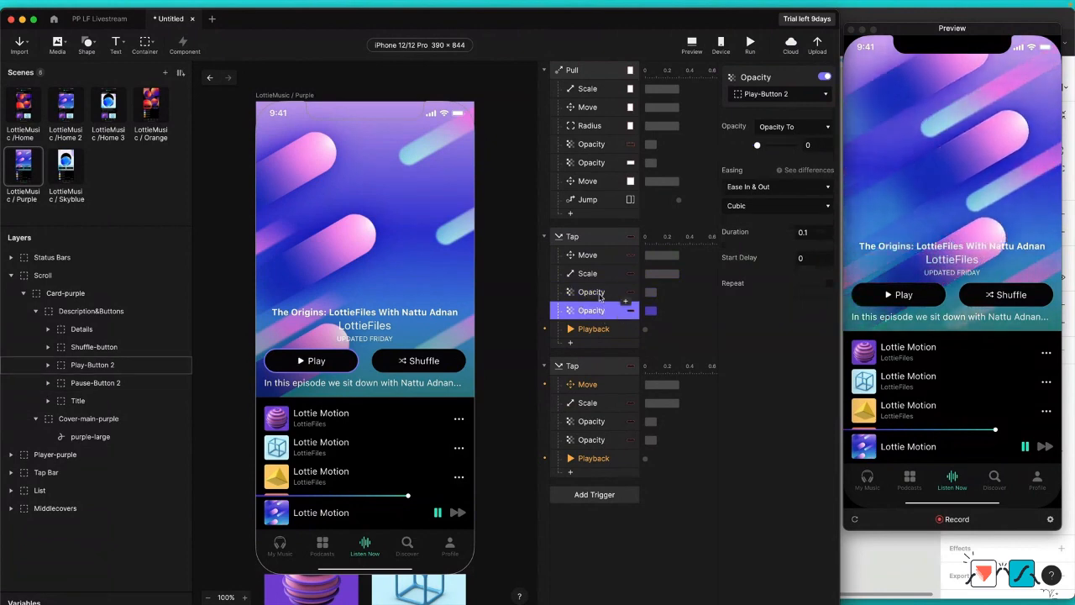
left_click(597, 329)
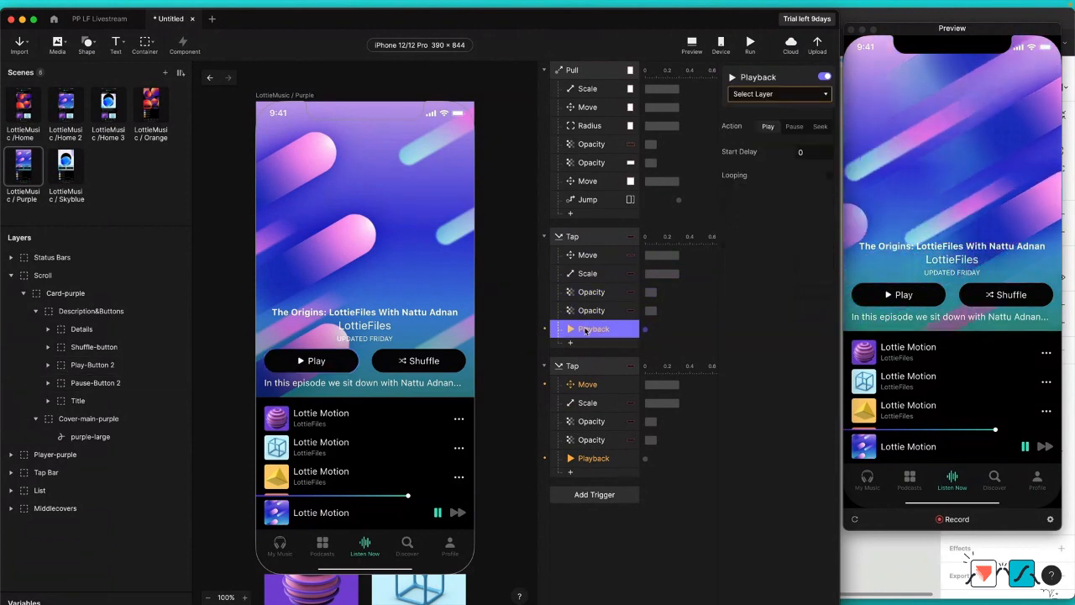
Step: Add the LottieFiles Podcast Ep #2 MP3 from the PP LF Livestream Assets folder to the Purple scene and place it at position 0, 0
key("ctrl+Up")
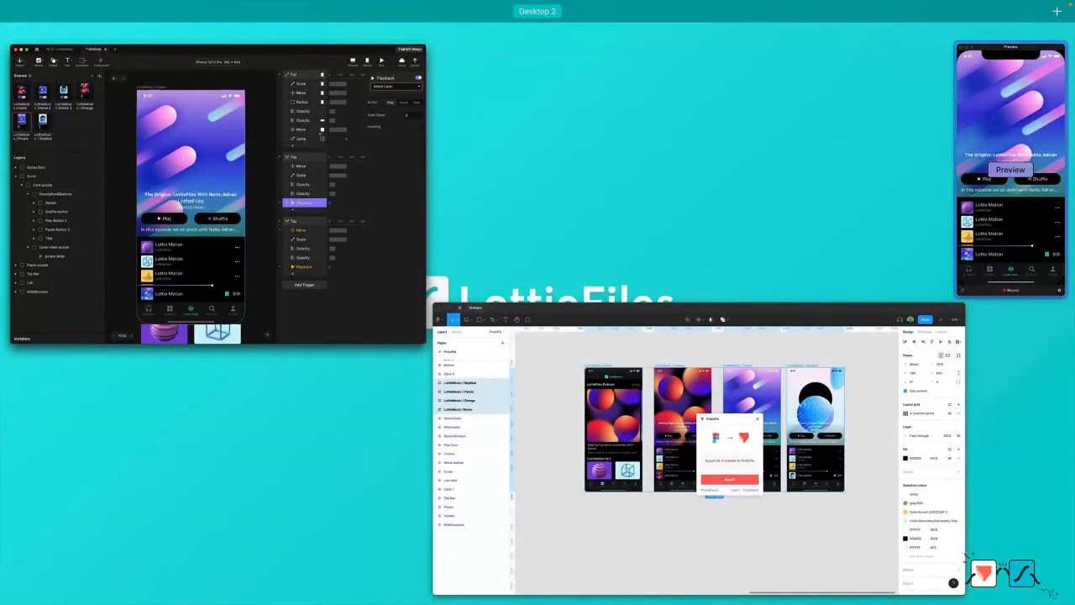
left_click(808, 367)
key("ctrl+Up")
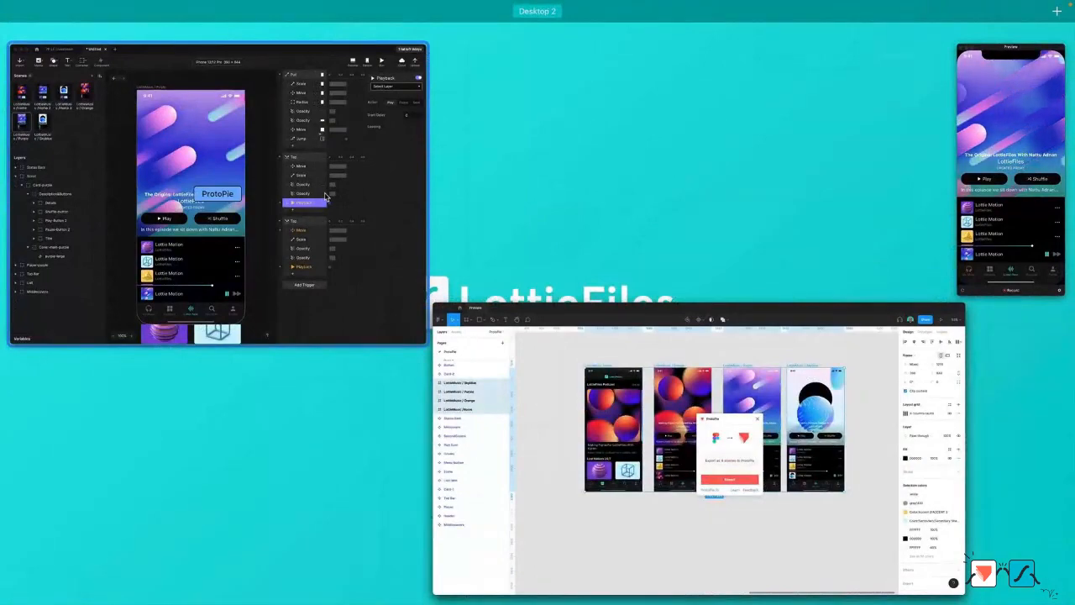
left_click(325, 196)
key("super+Tab")
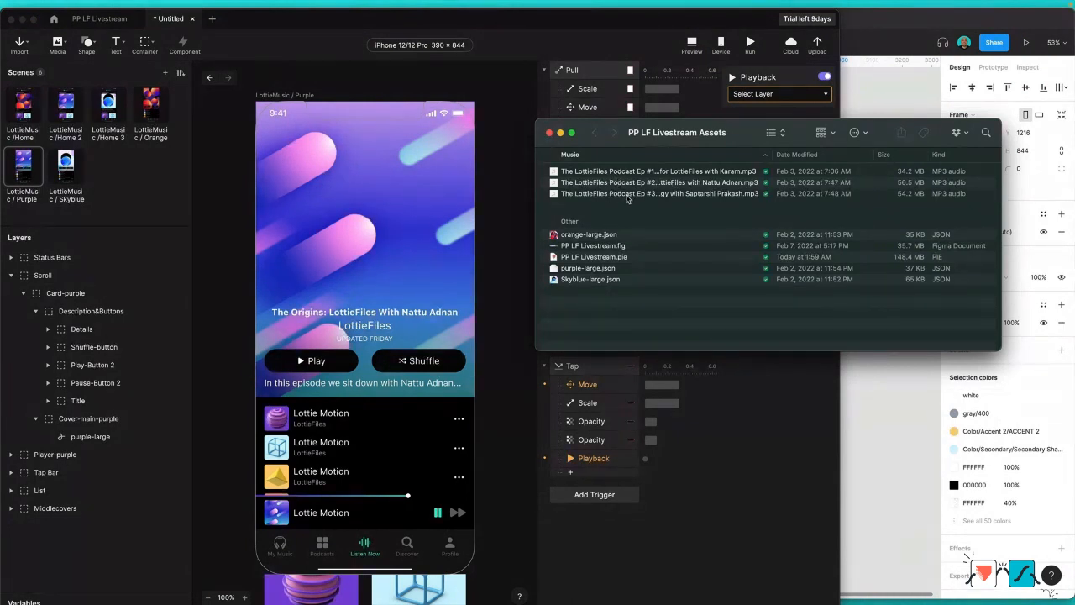
left_click(621, 182)
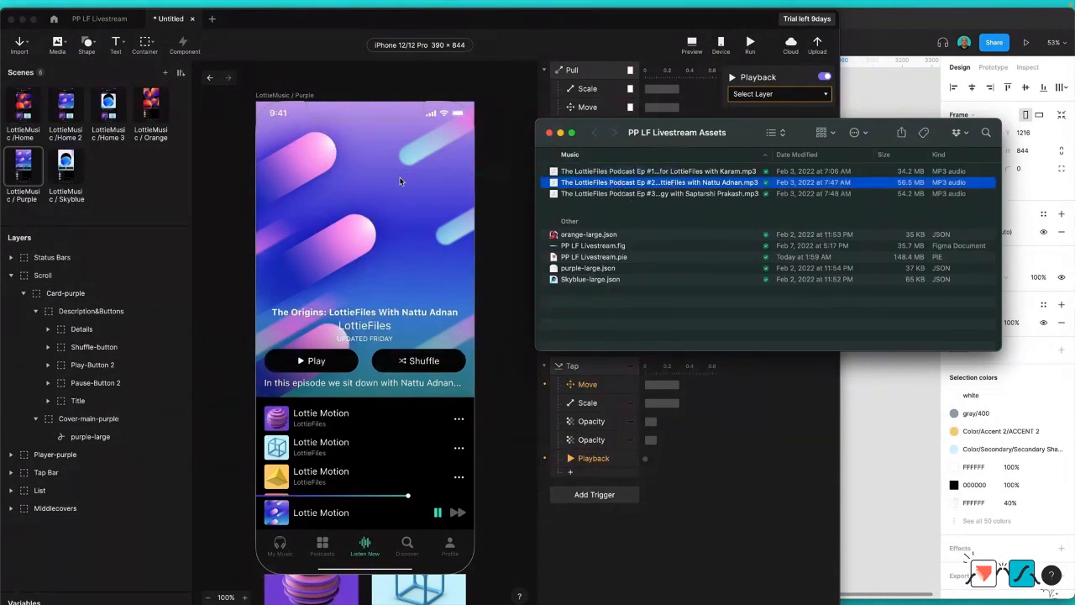
left_click_drag(413, 185, 397, 176)
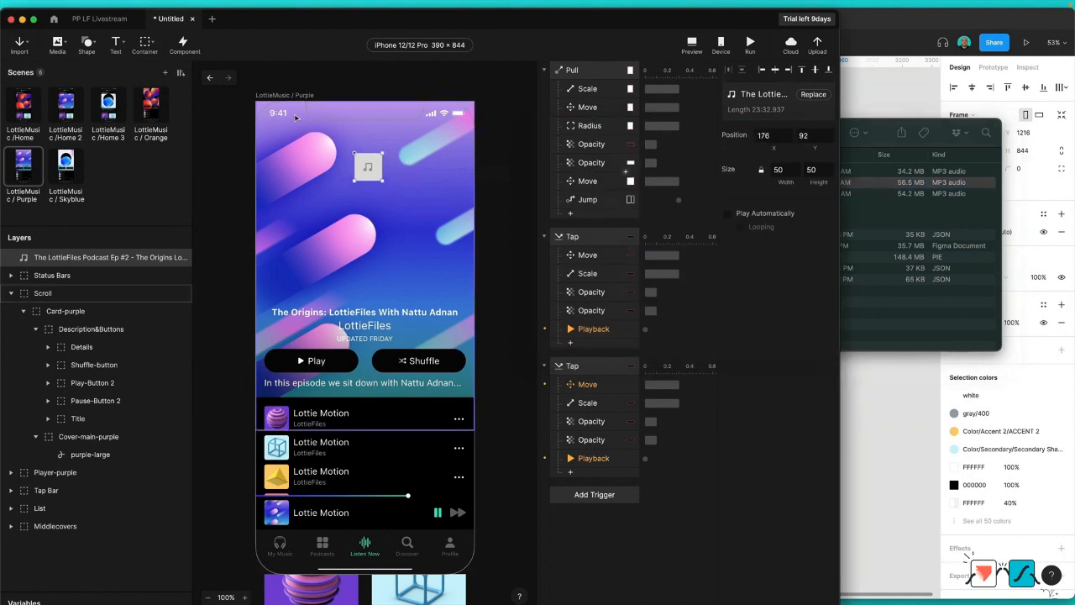
left_click_drag(261, 112, 242, 112)
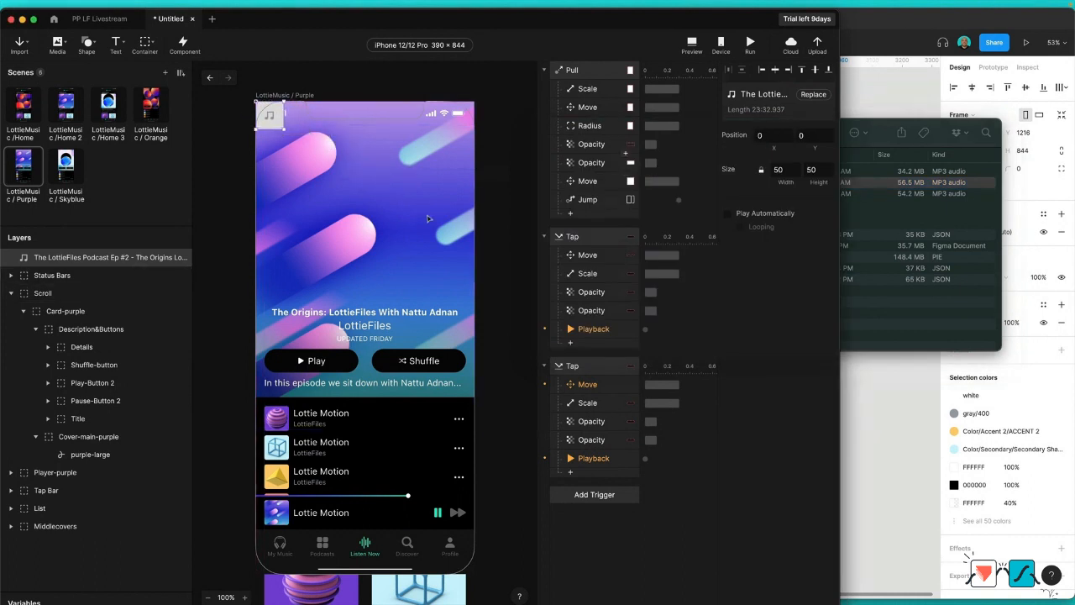
Step: Assign the Podcast Ep #2 audio layer to the Playback responses of both the Play-Button 2 and Pause-Button 2 Tap triggers
left_click(596, 328)
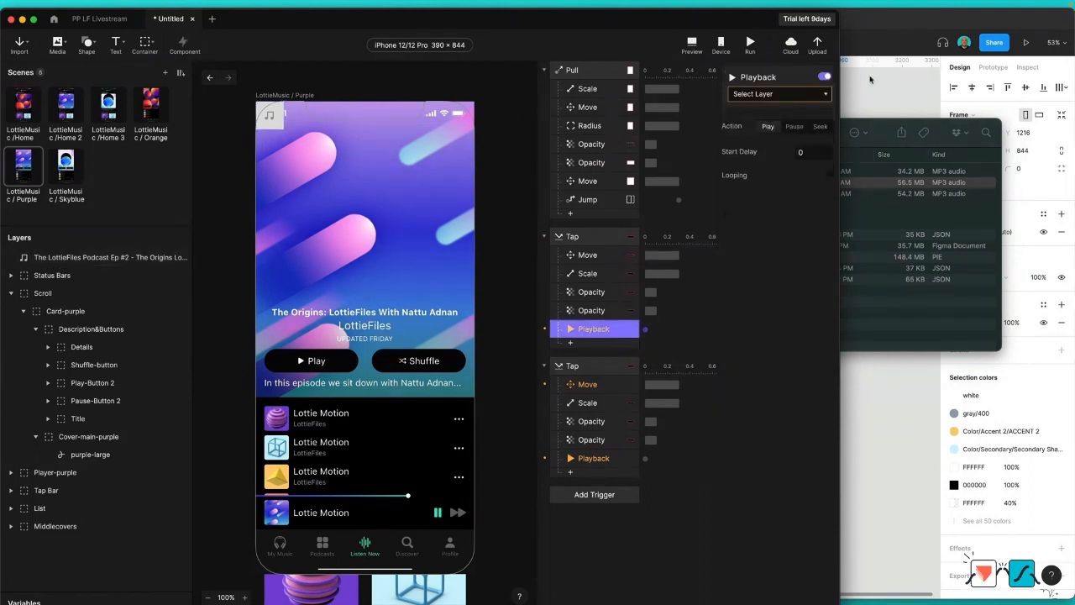
left_click(804, 94)
left_click(662, 139)
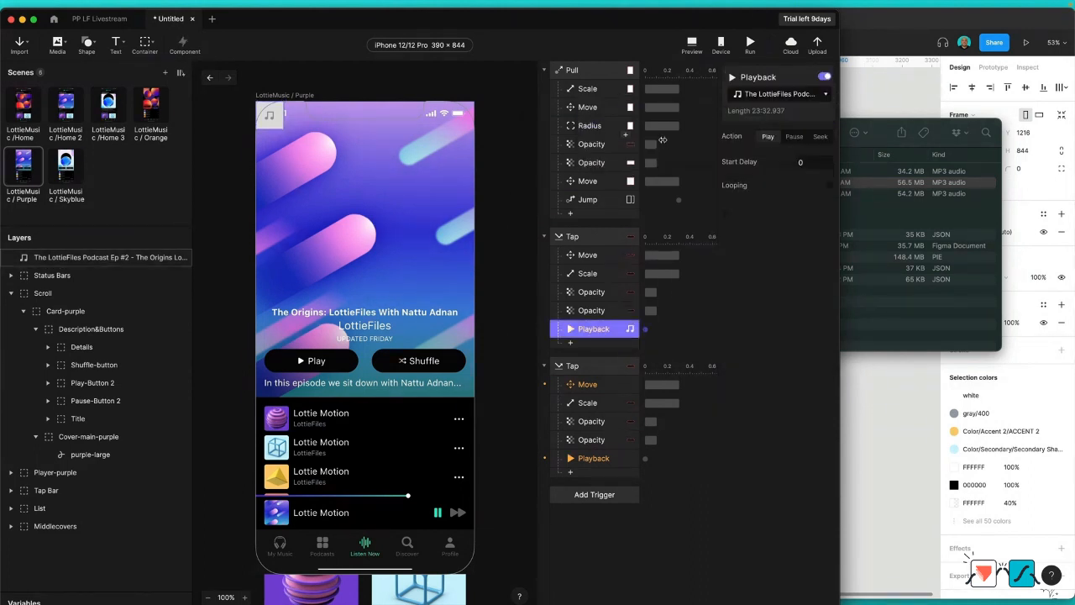
left_click(592, 460)
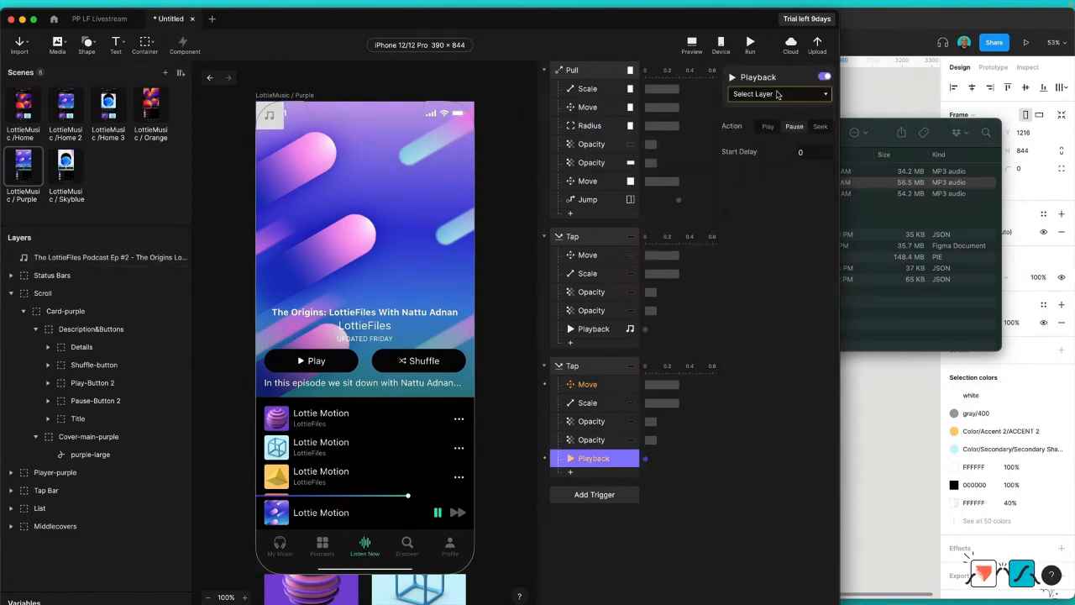
left_click(781, 94)
left_click(626, 140)
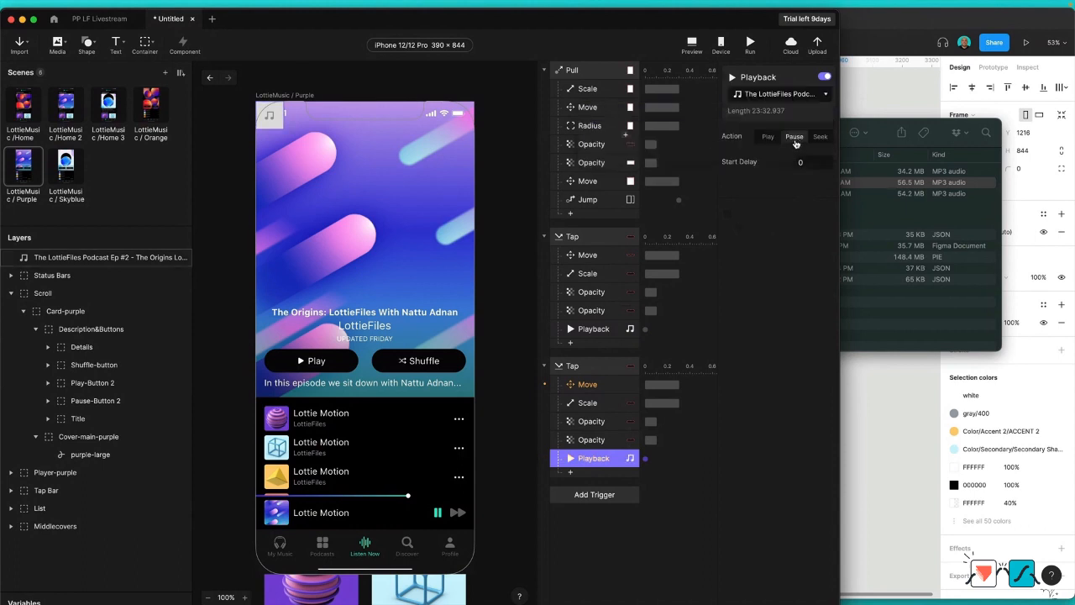
Step: Assign Player-purple to the Move response of the Pause-Button 2 Tap trigger
left_click(586, 385)
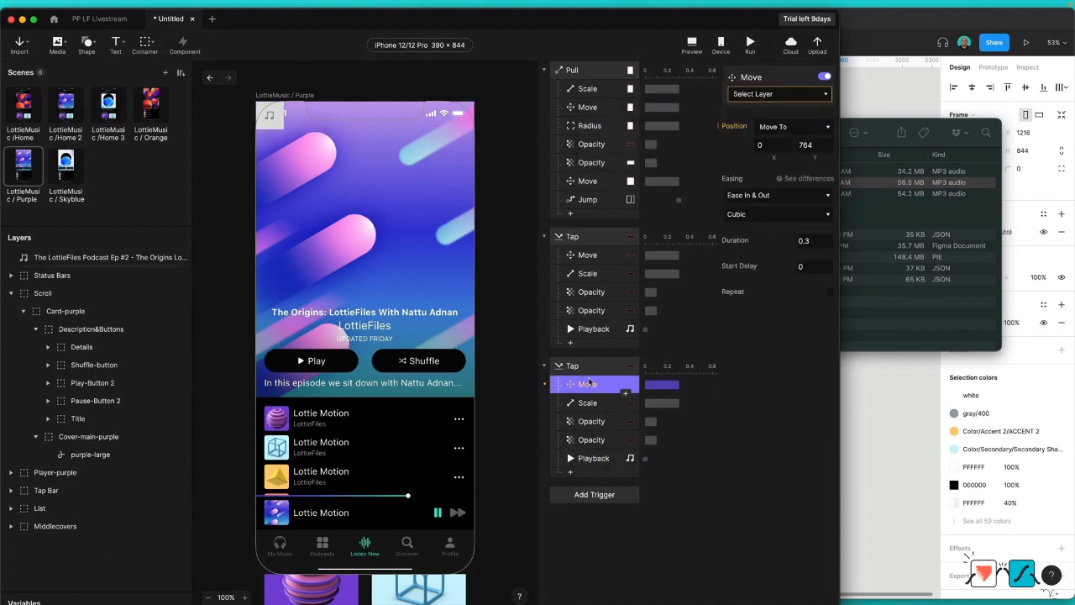
left_click(786, 95)
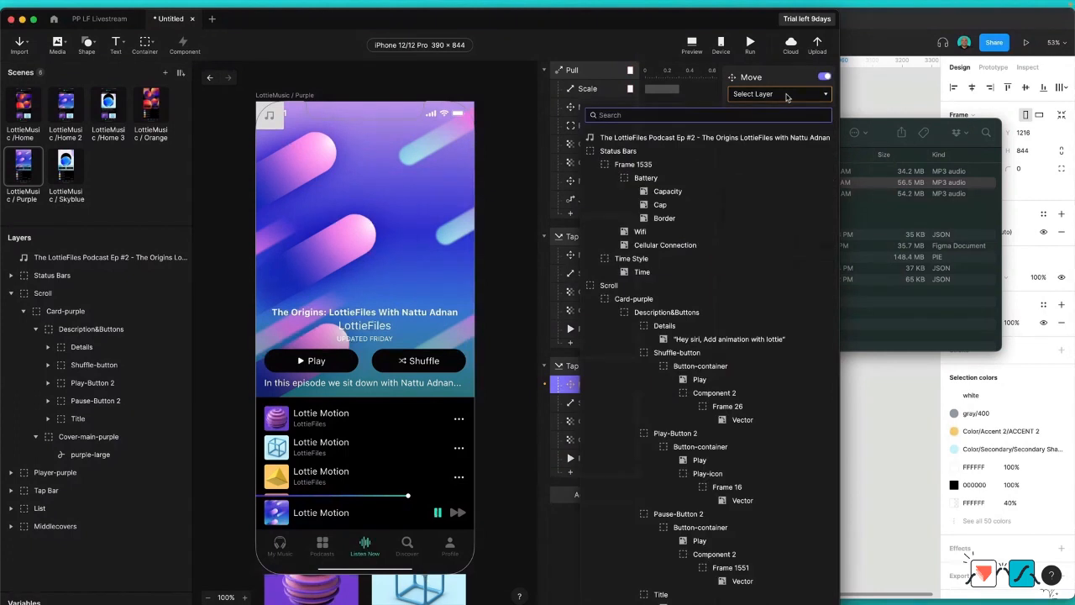
type("player")
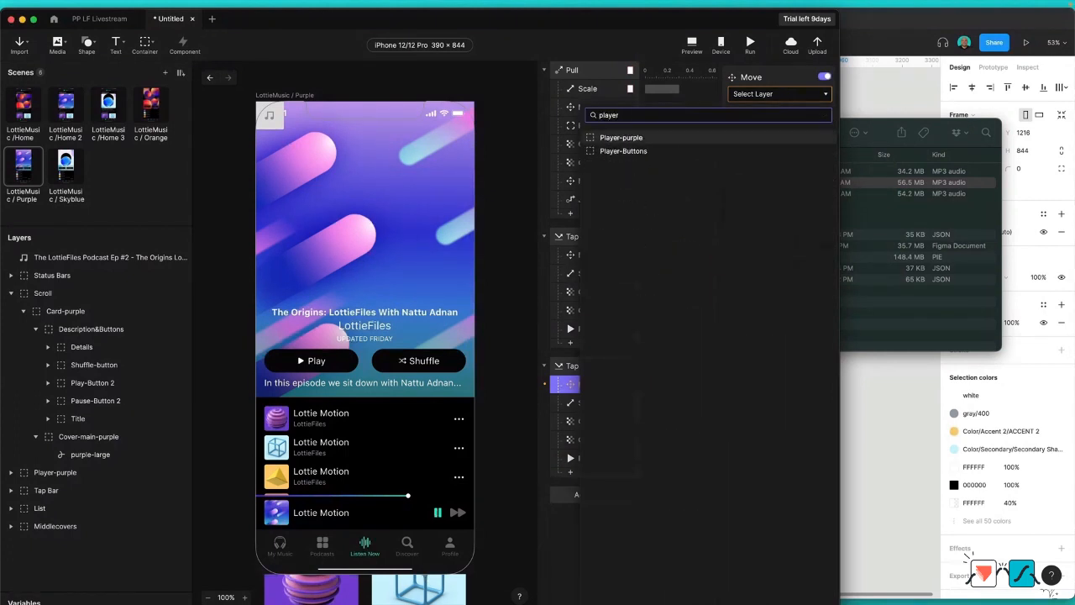
left_click(621, 137)
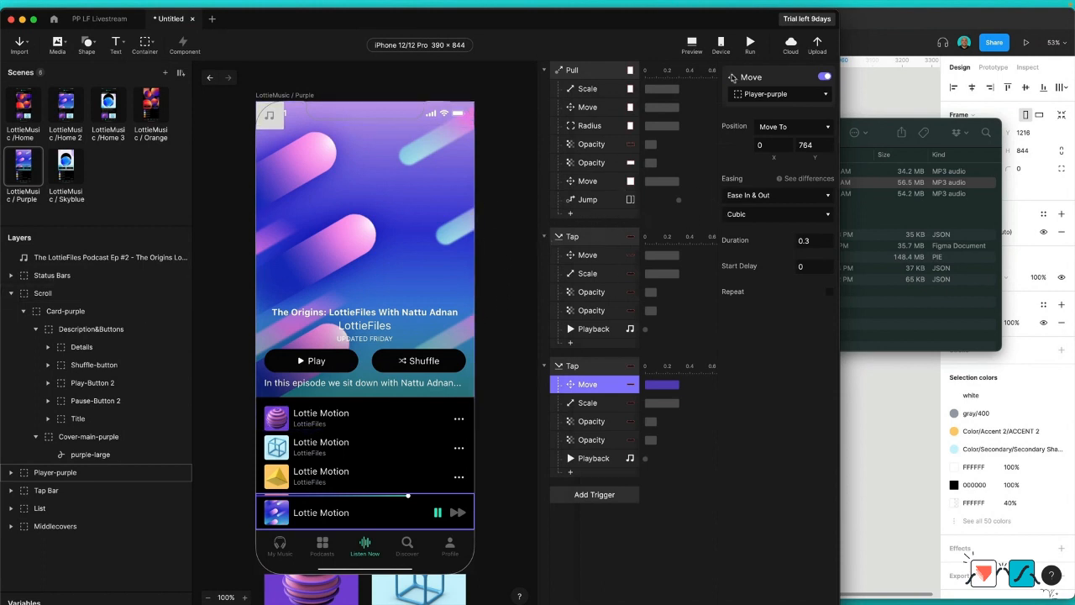
Step: Test the Purple scene's play and pause buttons in the preview
left_click(750, 44)
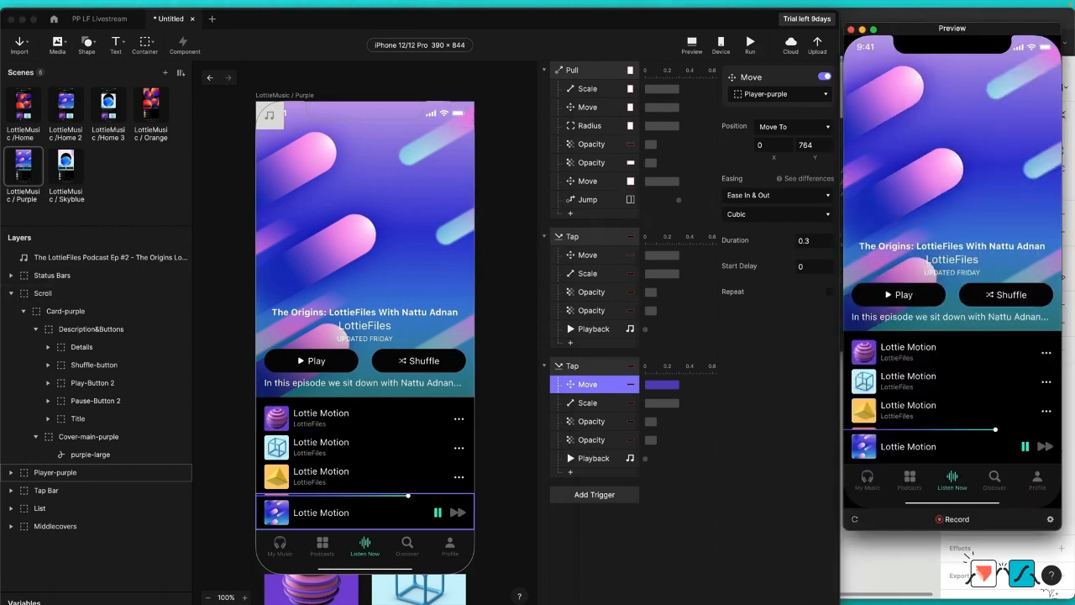
left_click(898, 292)
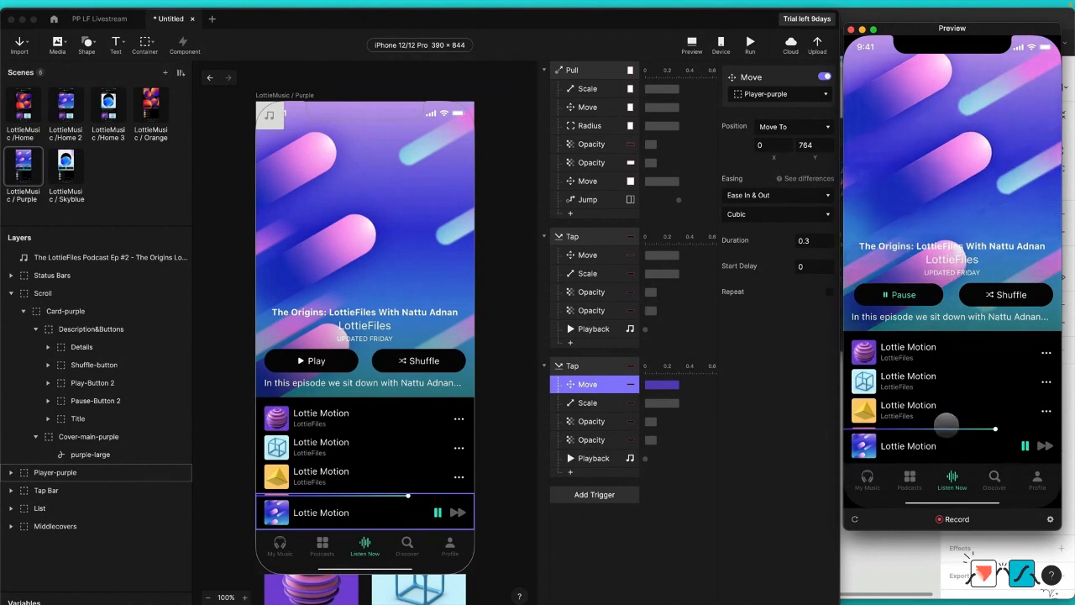
left_click(901, 295)
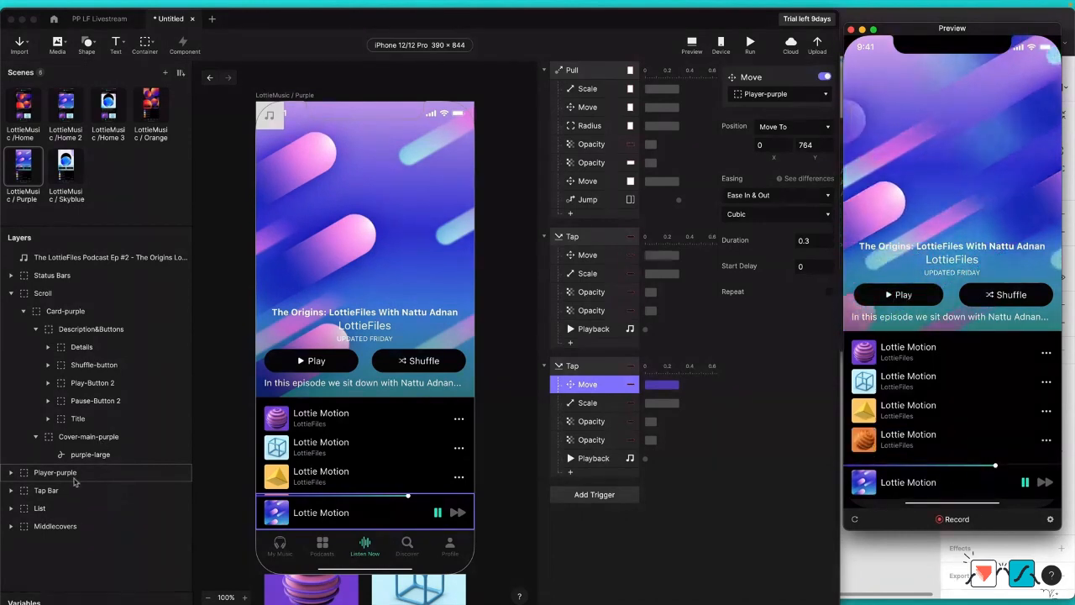
Step: Move the Player-purple layer below Tap Bar in the layer order and test play, pause and pull-back in the preview
left_click(67, 477)
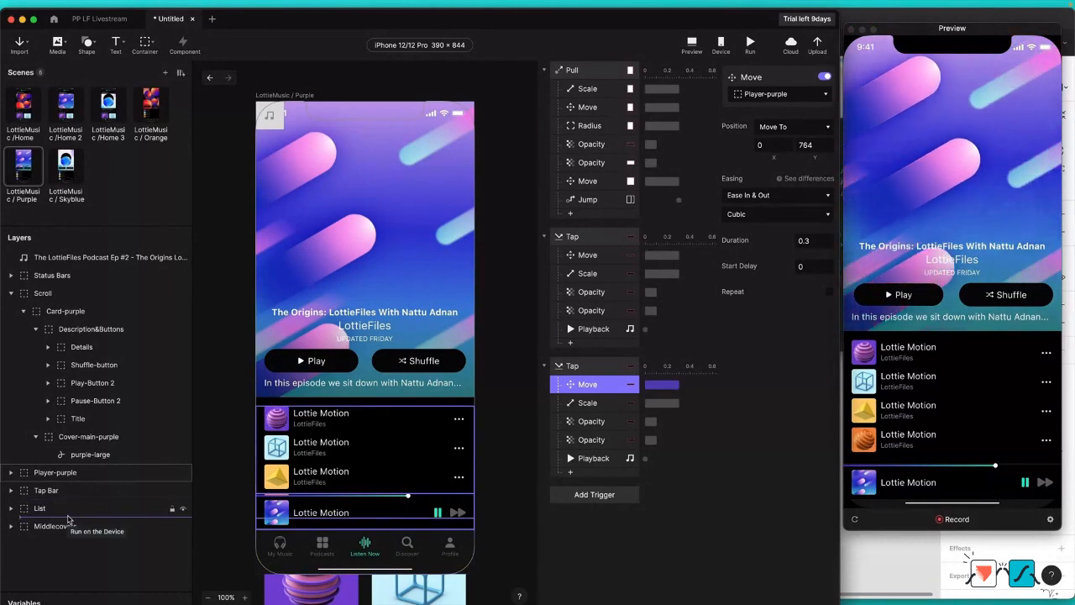
left_click_drag(69, 519, 105, 506)
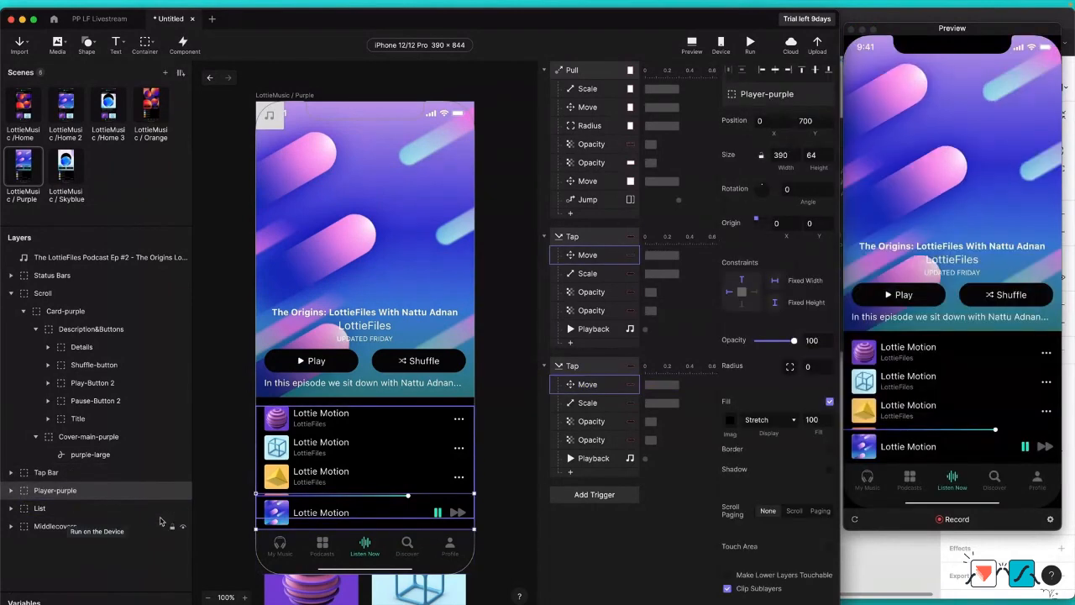
left_click(901, 295)
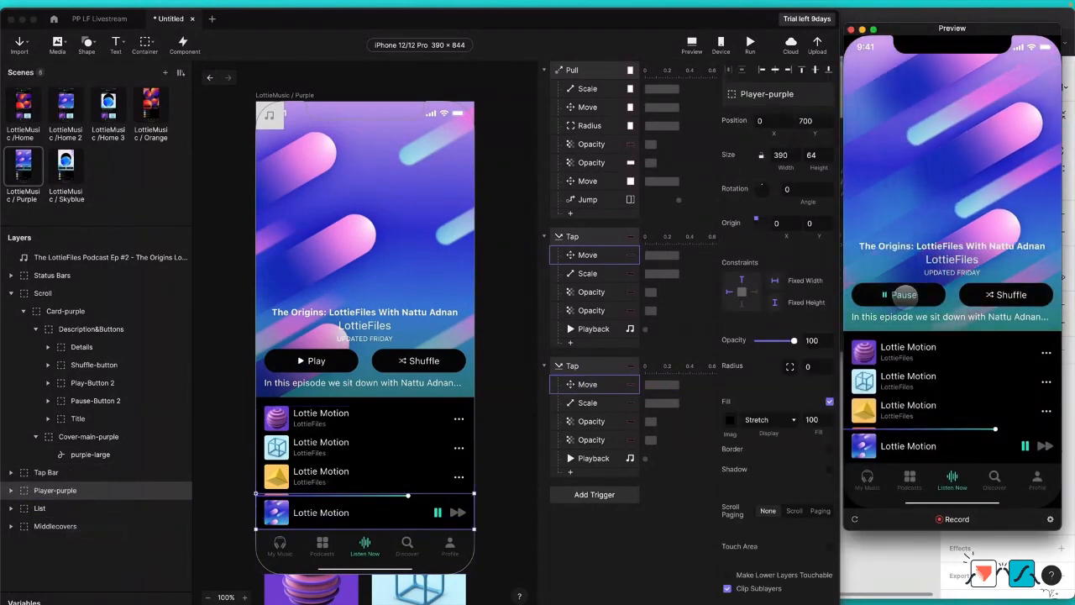
left_click(901, 294)
left_click(904, 296)
left_click(904, 296)
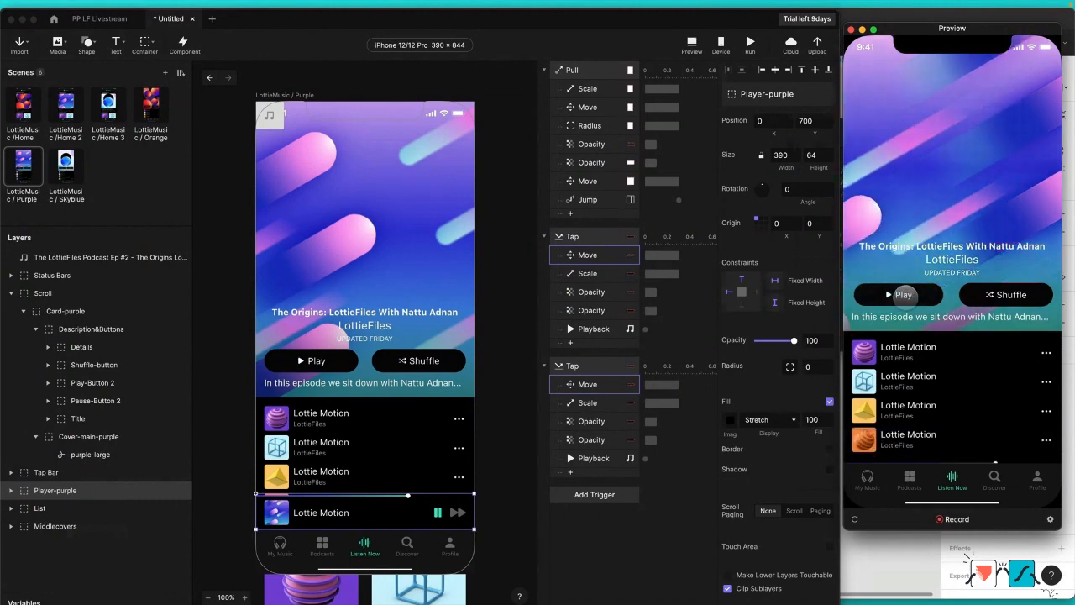
left_click_drag(941, 69, 886, 184)
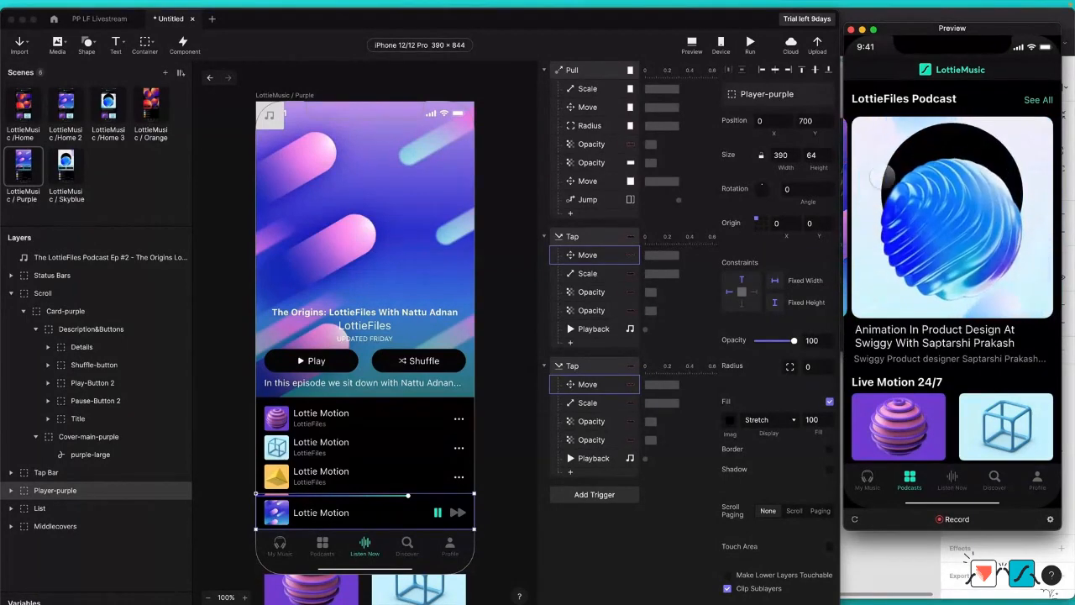
Step: Assign Card-skyblue to the Pull trigger in the LottieMusic / Skyblue scene
left_click(67, 168)
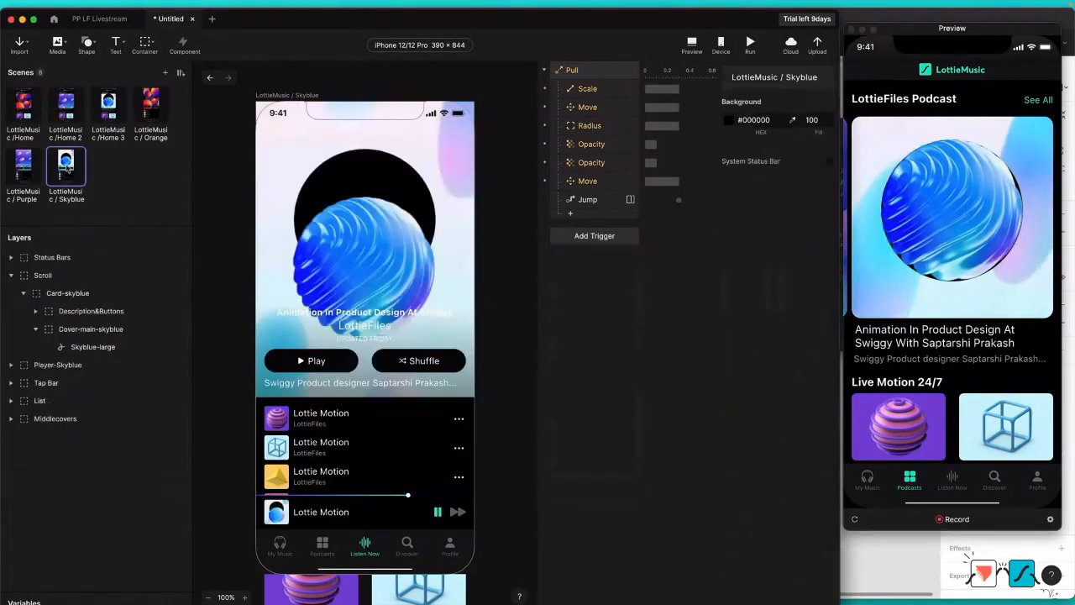
left_click(586, 71)
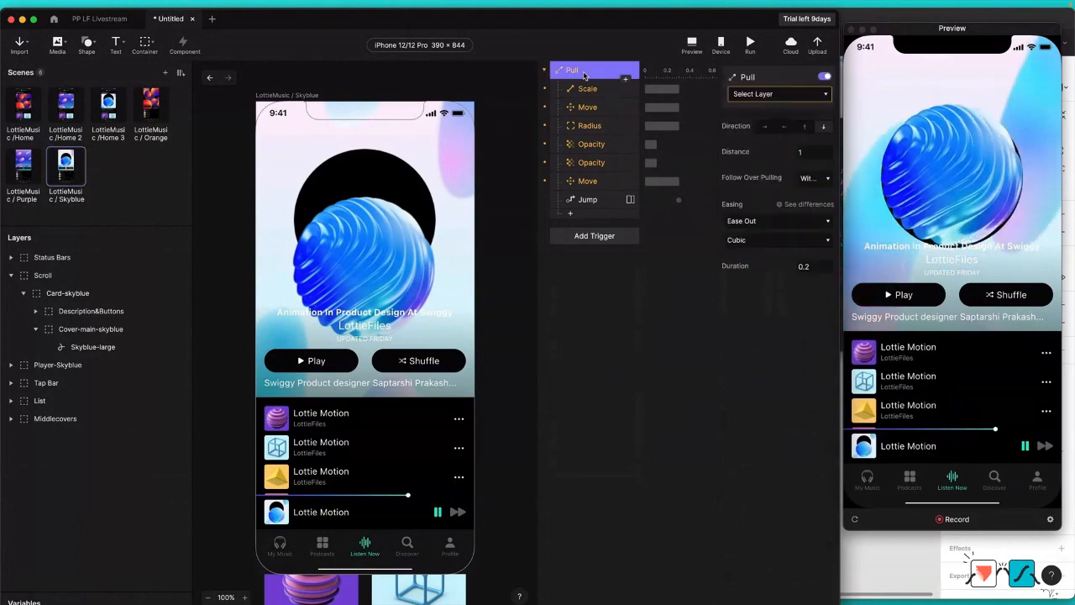
left_click(800, 96)
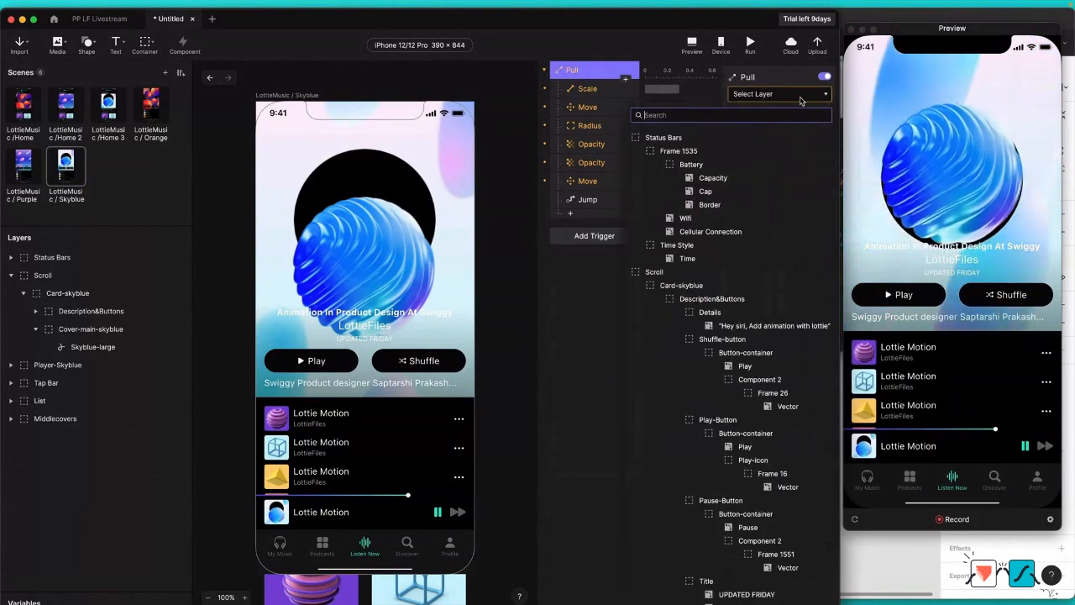
left_click(681, 285)
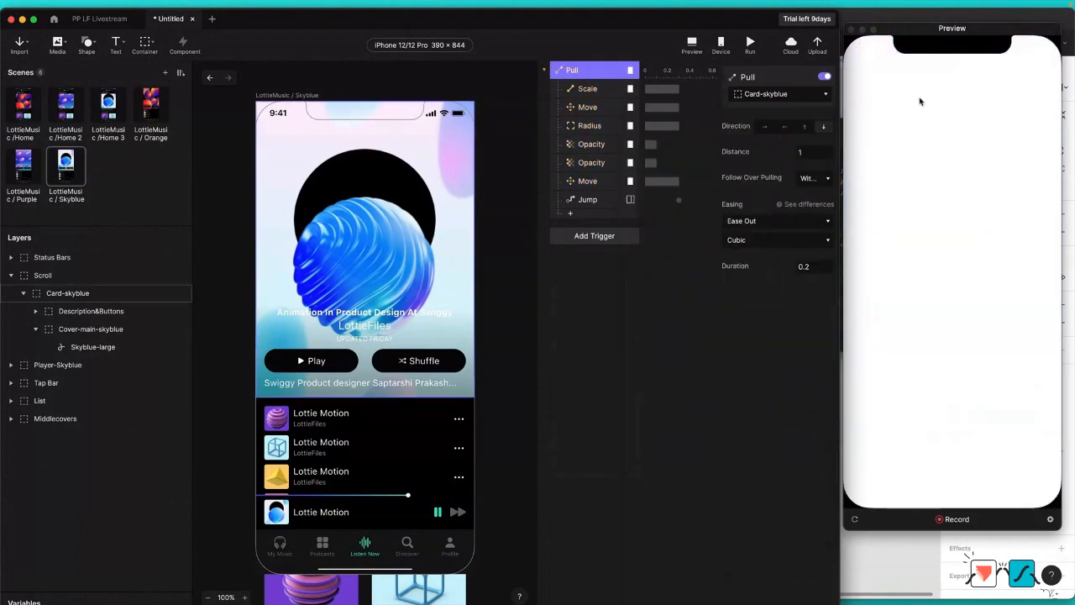
Step: Assign Cover-main-skyblue to both the Scale response and the first Move response of the Skyblue scene's Pull trigger
left_click(604, 88)
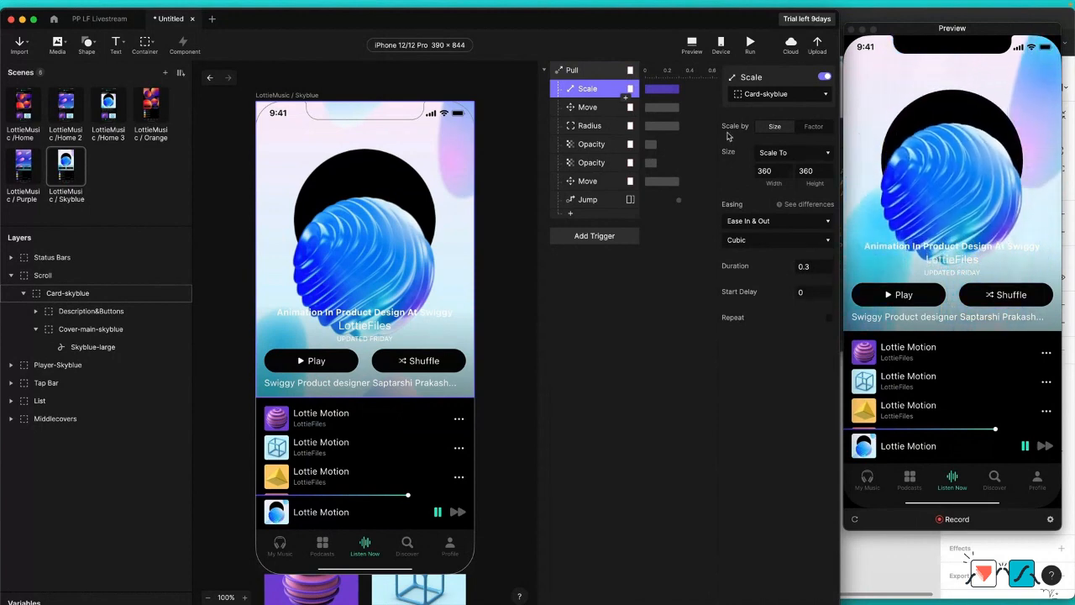
left_click(590, 112, "shift")
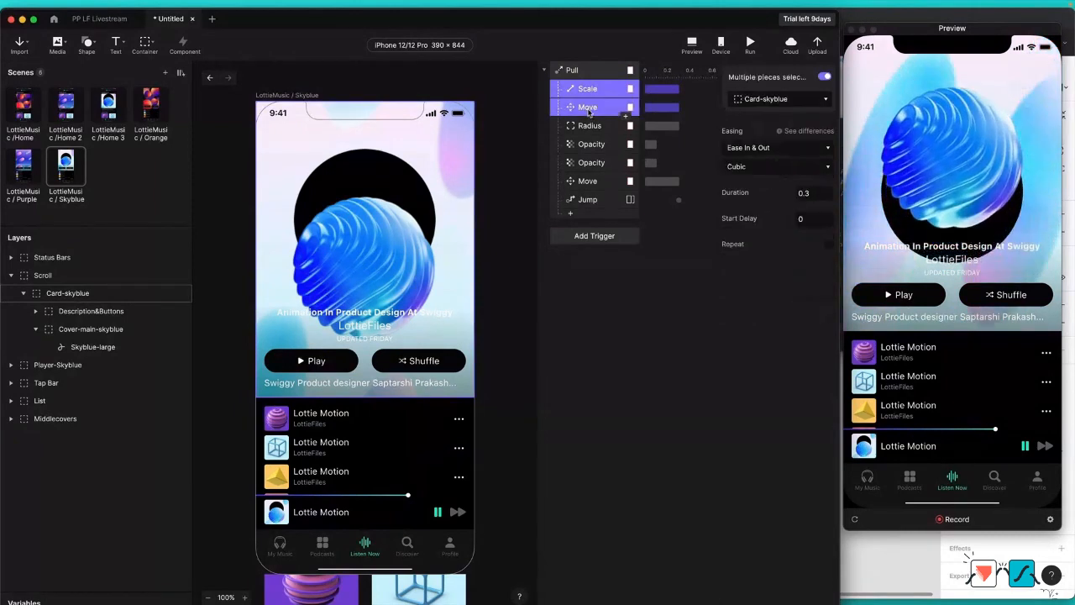
left_click(774, 99)
type("cover")
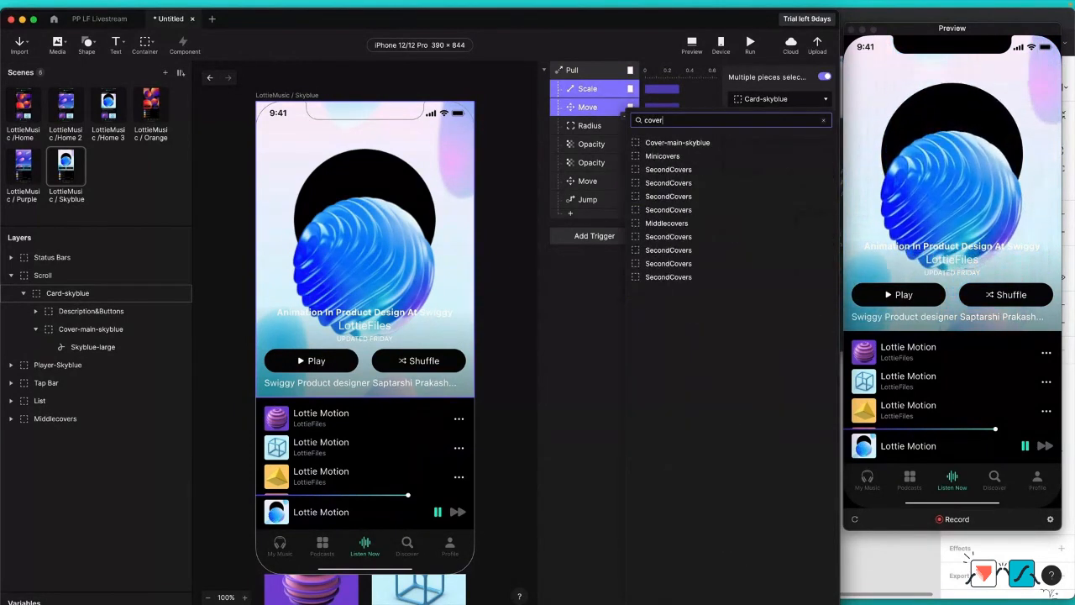
key("Down")
key("Return")
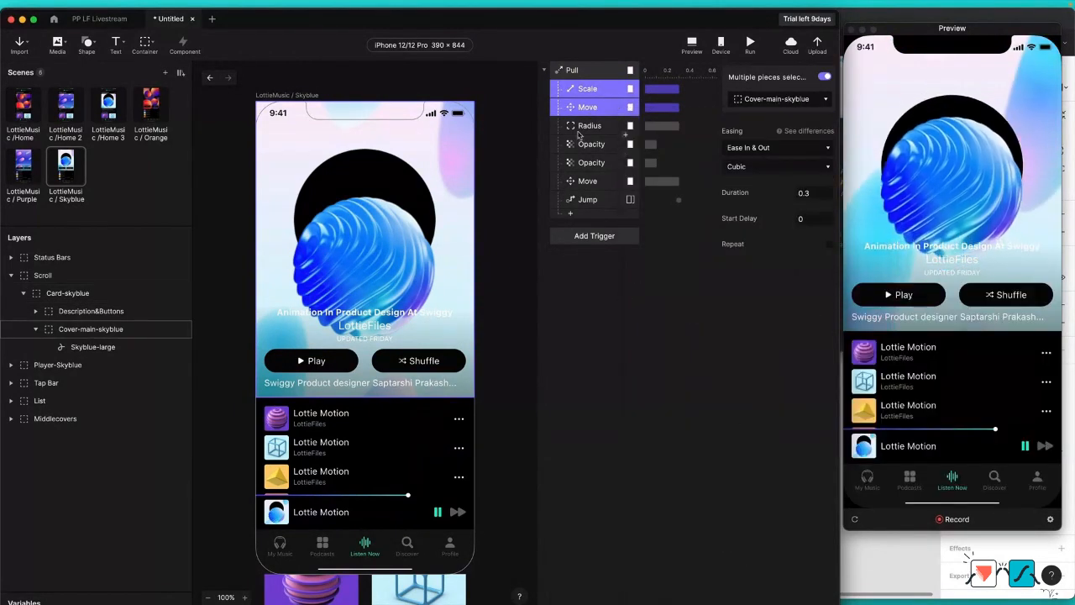
Step: Assign Cover-main-skyblue to the Radius response of the Pull trigger
left_click(585, 128)
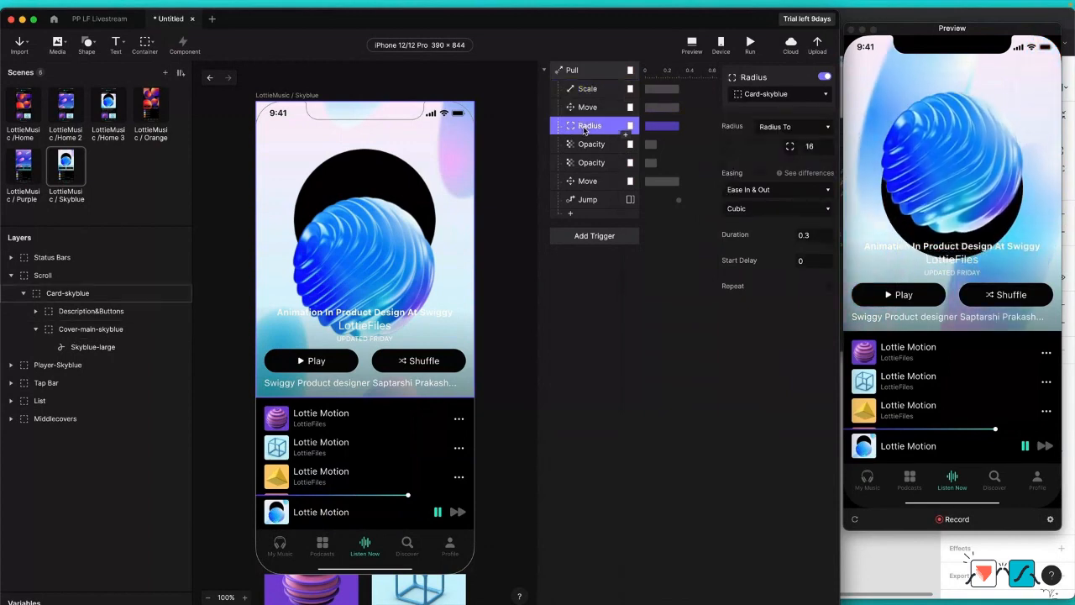
left_click(773, 94)
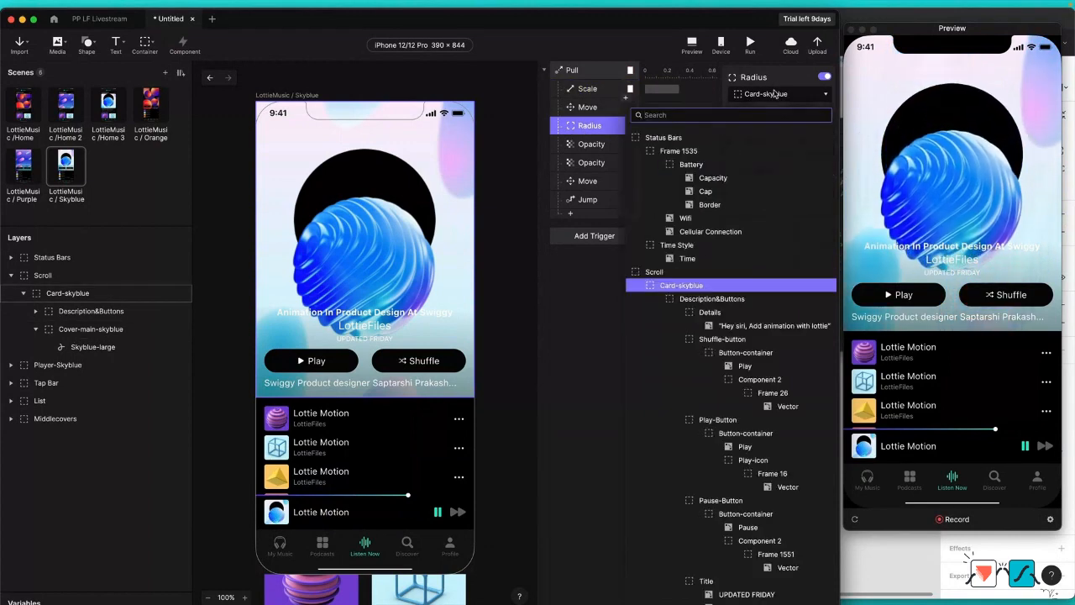
type("cover")
key("Down")
key("Return")
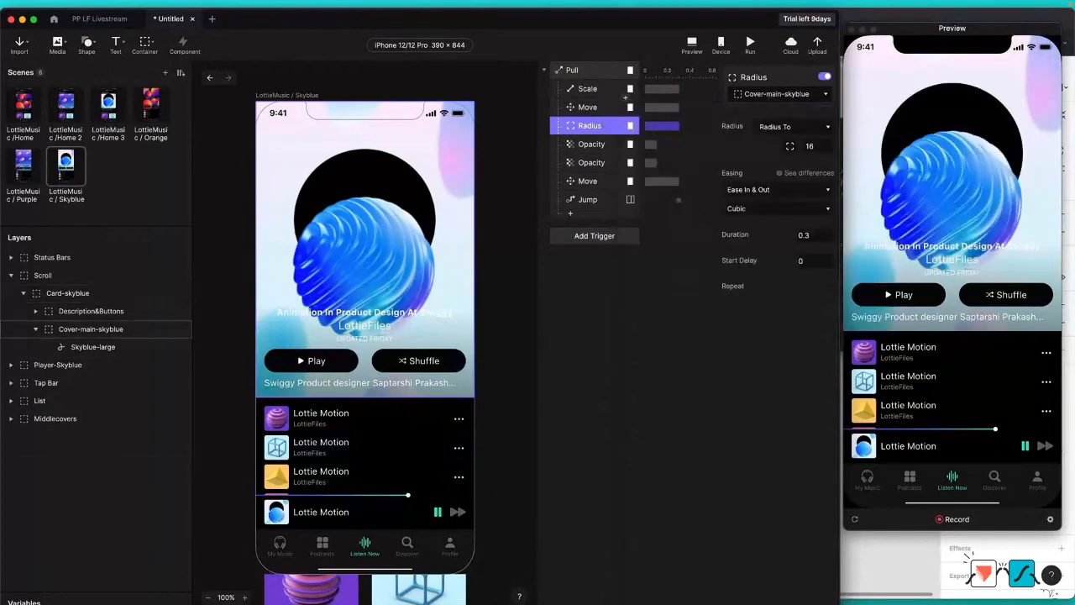
Step: Assign Description&Buttons to the Pull trigger's first Opacity response and the List layer to its second Opacity response
left_click(600, 147)
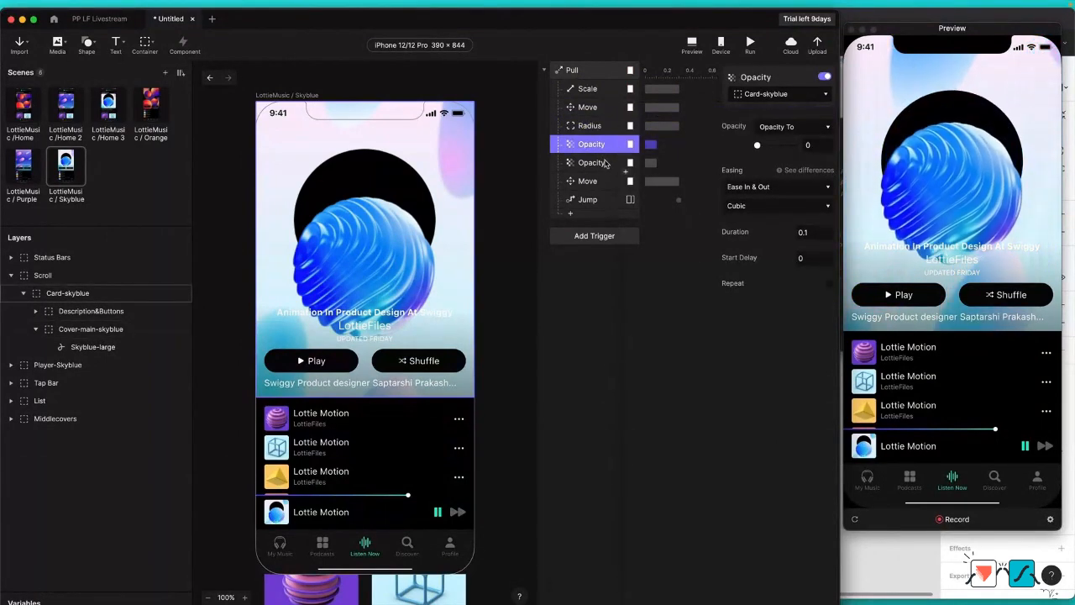
left_click(781, 93)
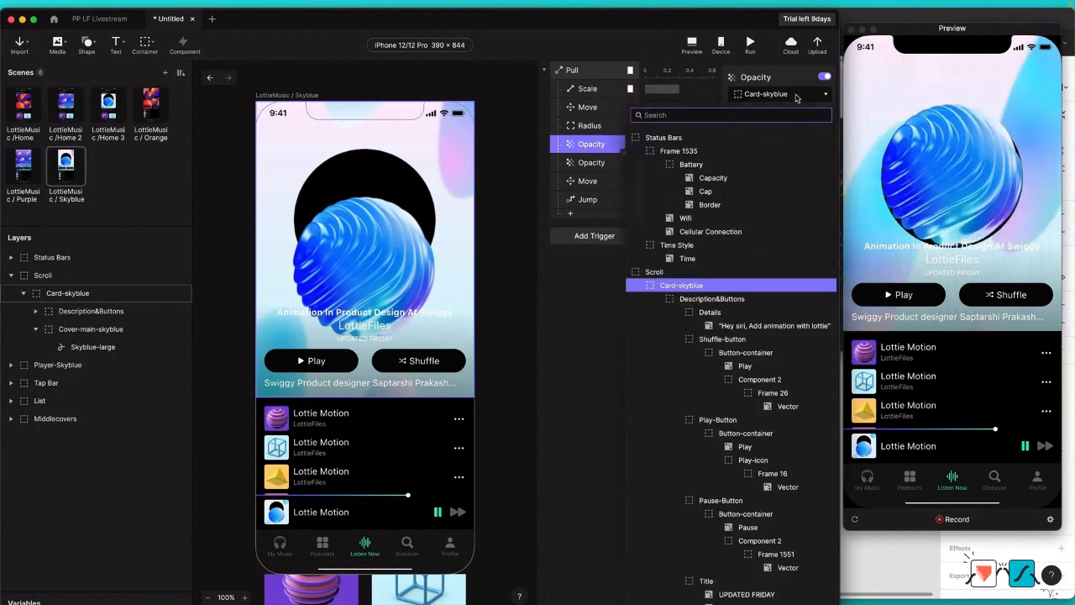
type("des")
left_click(677, 137)
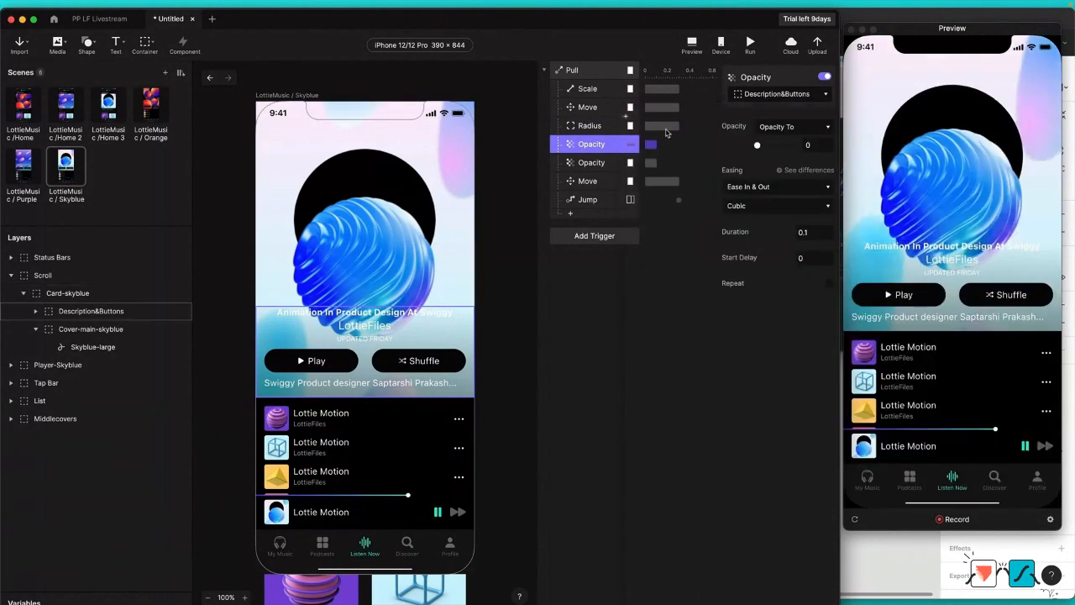
left_click(606, 162)
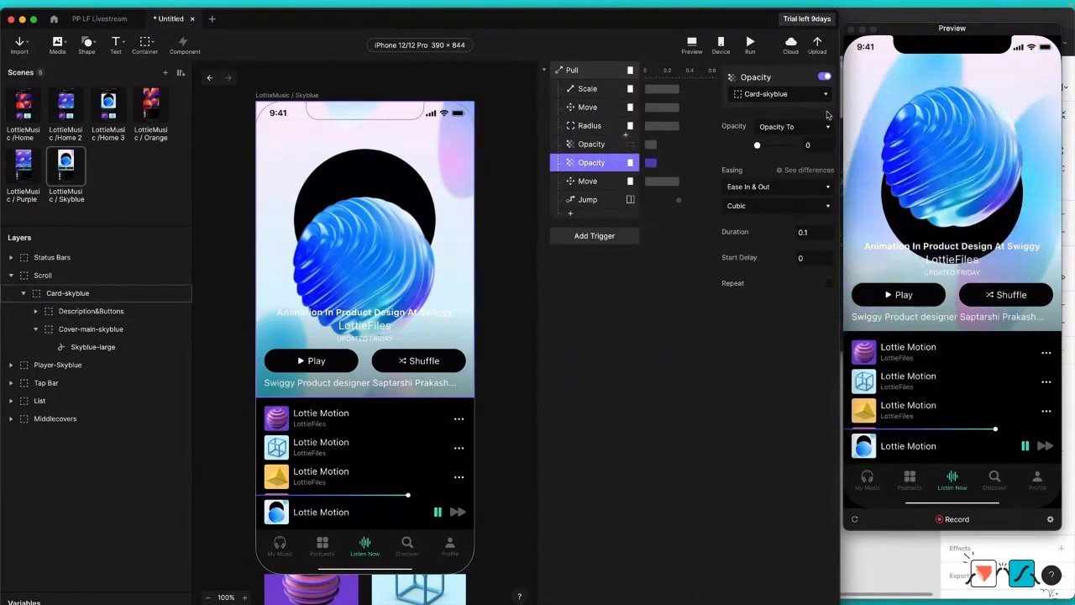
left_click(789, 96)
type("list")
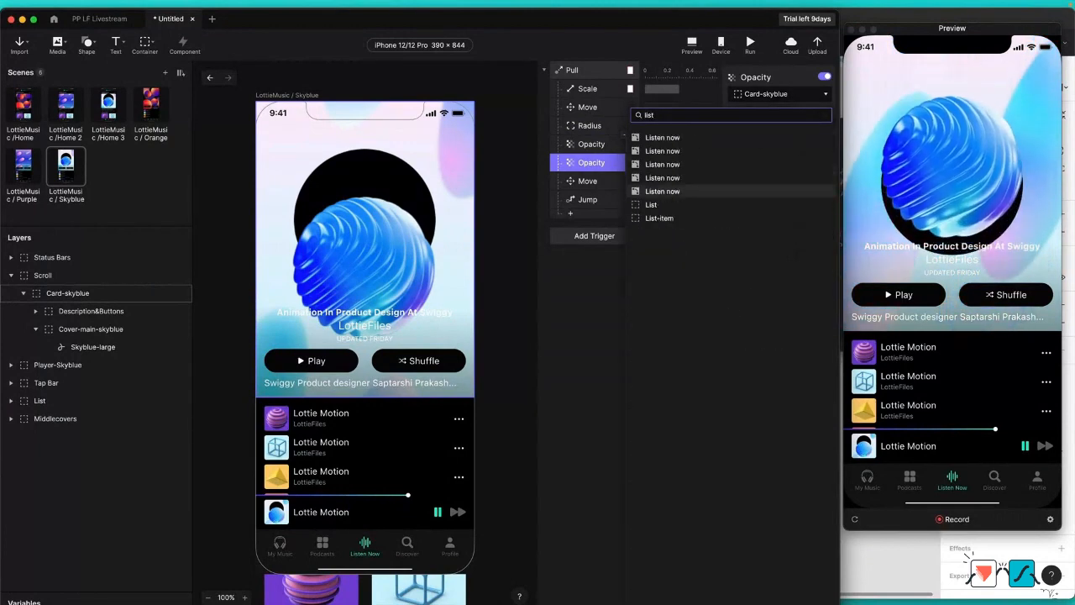
left_click(651, 204)
Step: Assign Middlecovers to the Pull trigger's last Move response and check the Jump response's target scene
left_click(591, 183)
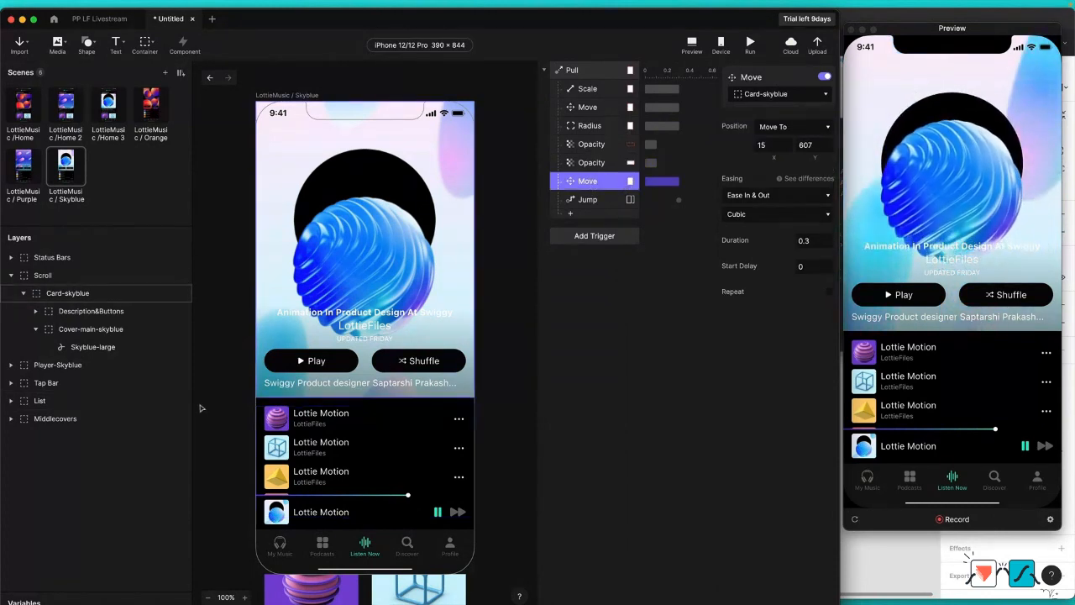
left_click(771, 97)
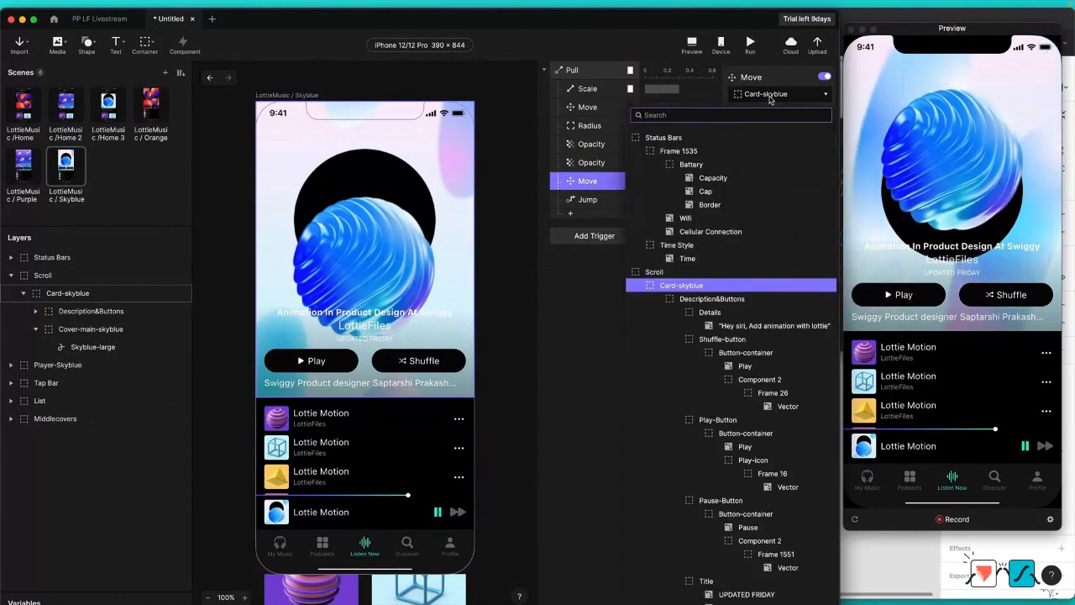
type("mid")
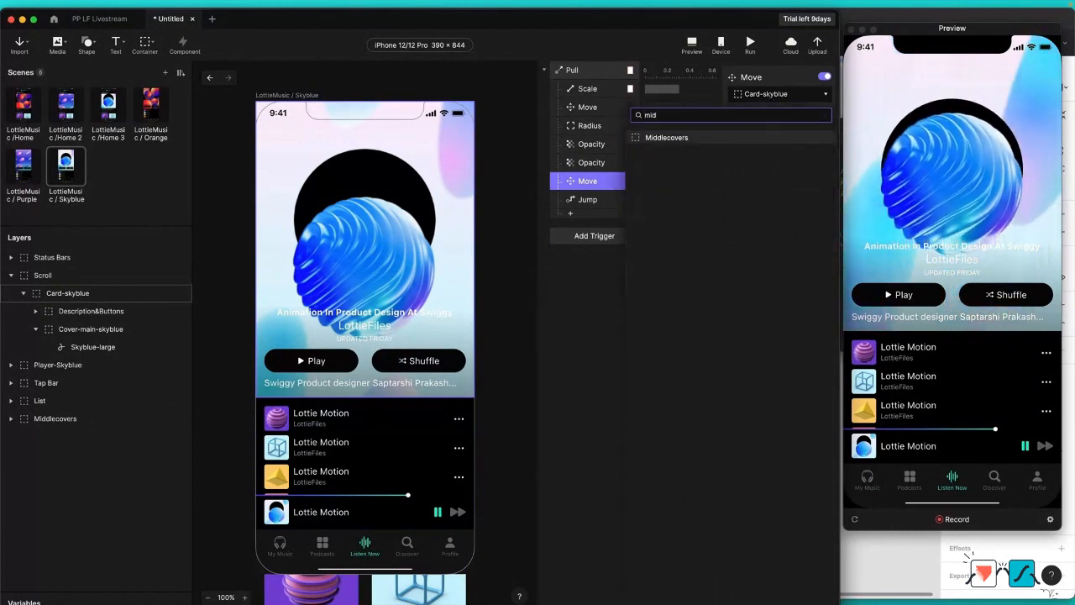
key("Return")
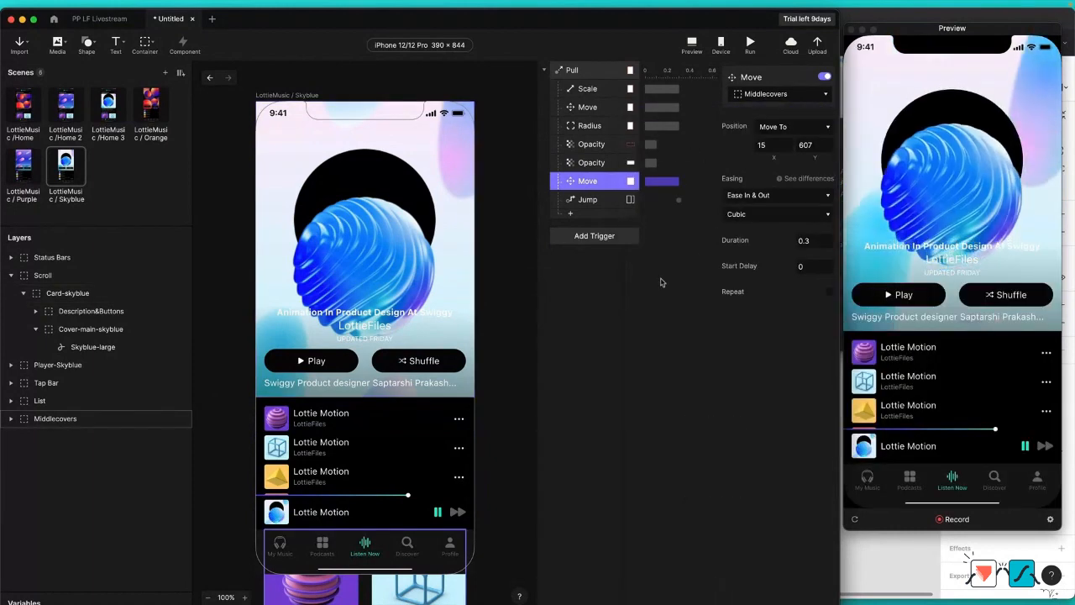
left_click(603, 200)
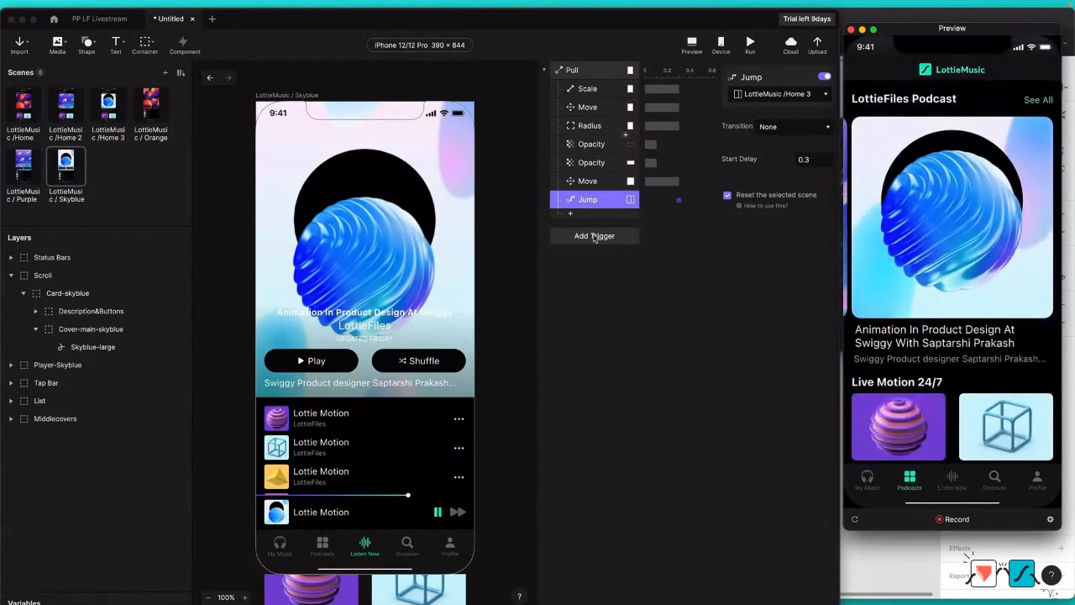
Step: Copy Play-Button 2 and Pause-Button 2 from the Purple scene into the Skyblue scene
left_click(22, 164)
left_click(94, 385)
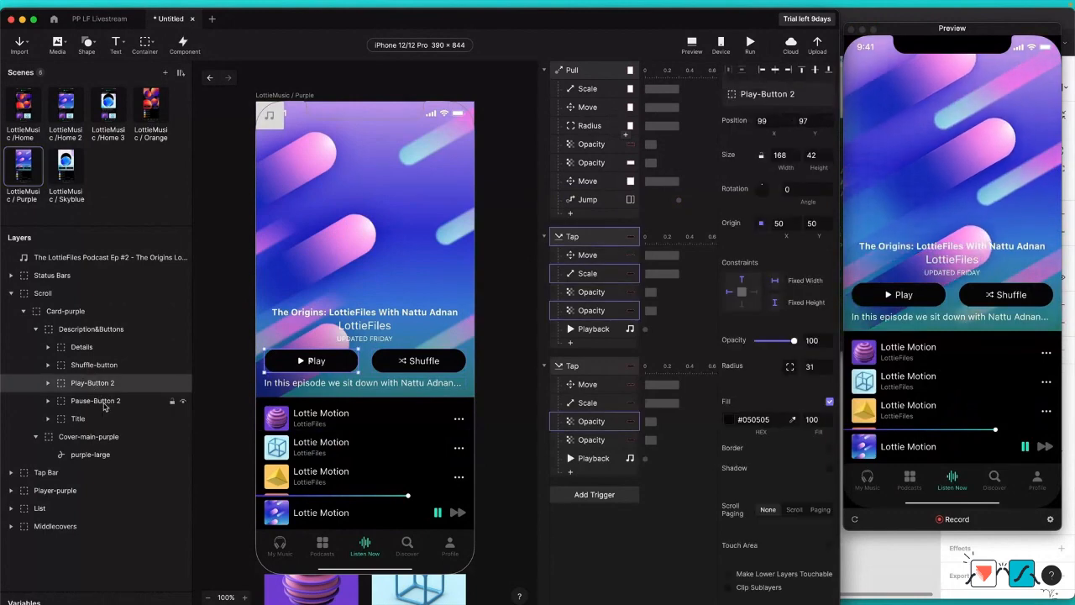
left_click(105, 403, "shift")
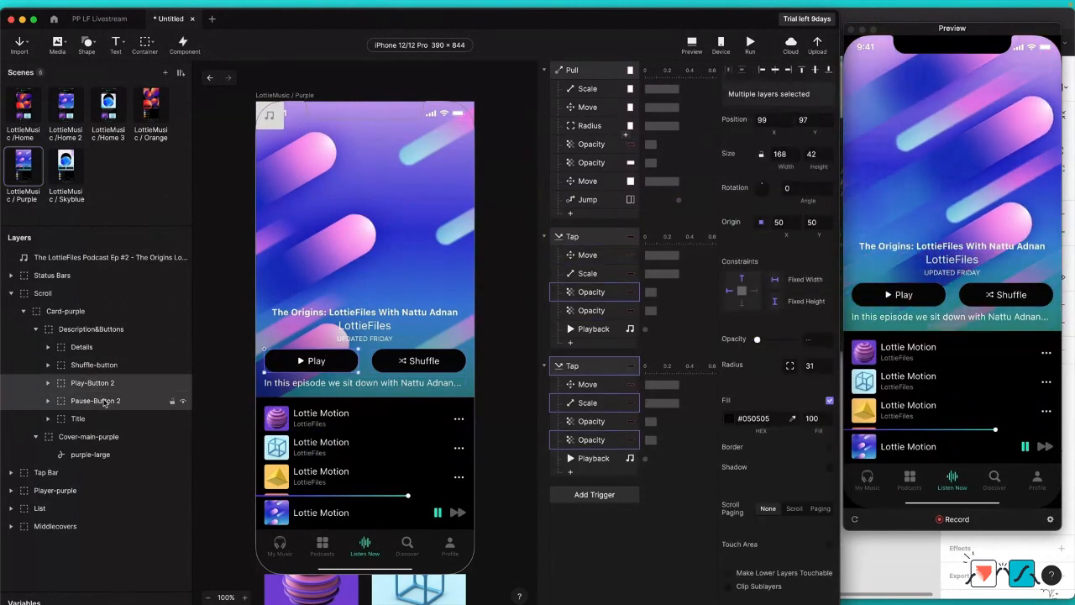
left_click(66, 166)
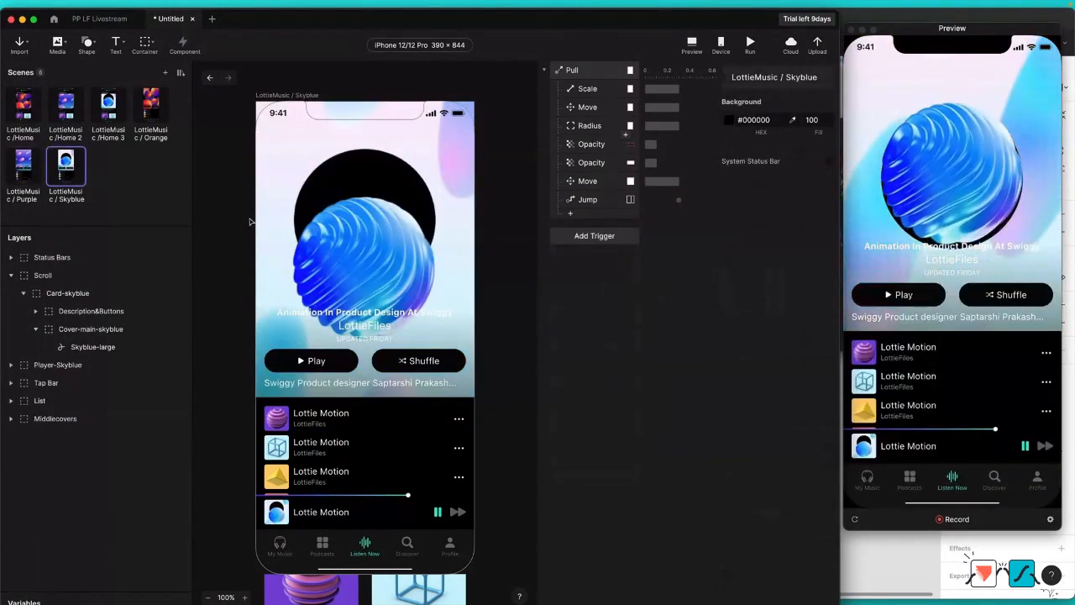
key("ctrl+v")
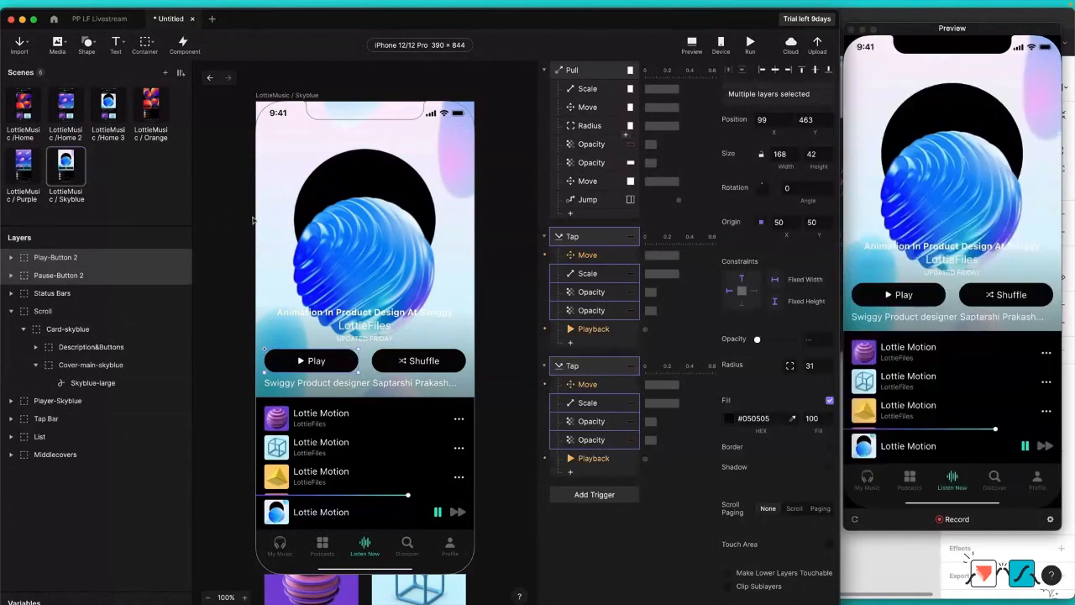
Step: Hide the pasted Play-Button 2 and Pause-Button 2 layers in the Skyblue scene
left_click(47, 261)
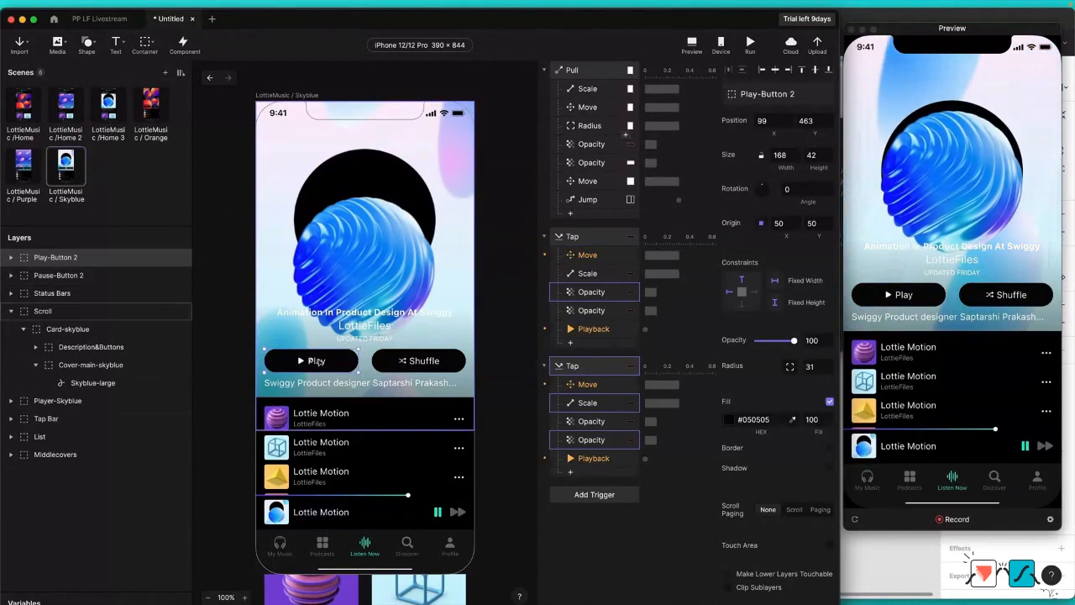
double_click(317, 361)
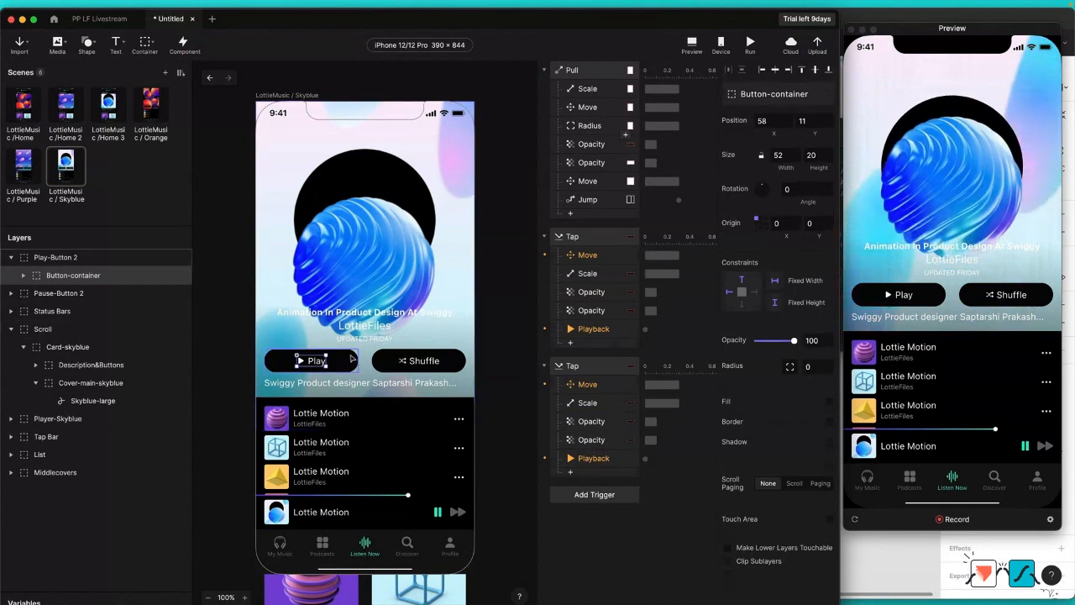
left_click(351, 363)
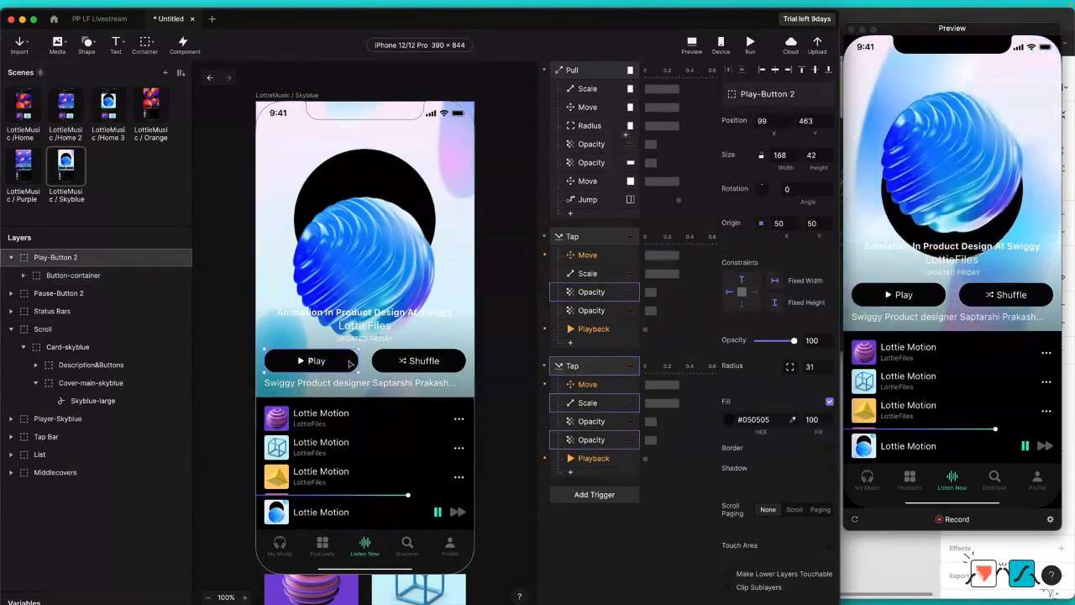
left_click(25, 277)
left_click(11, 257)
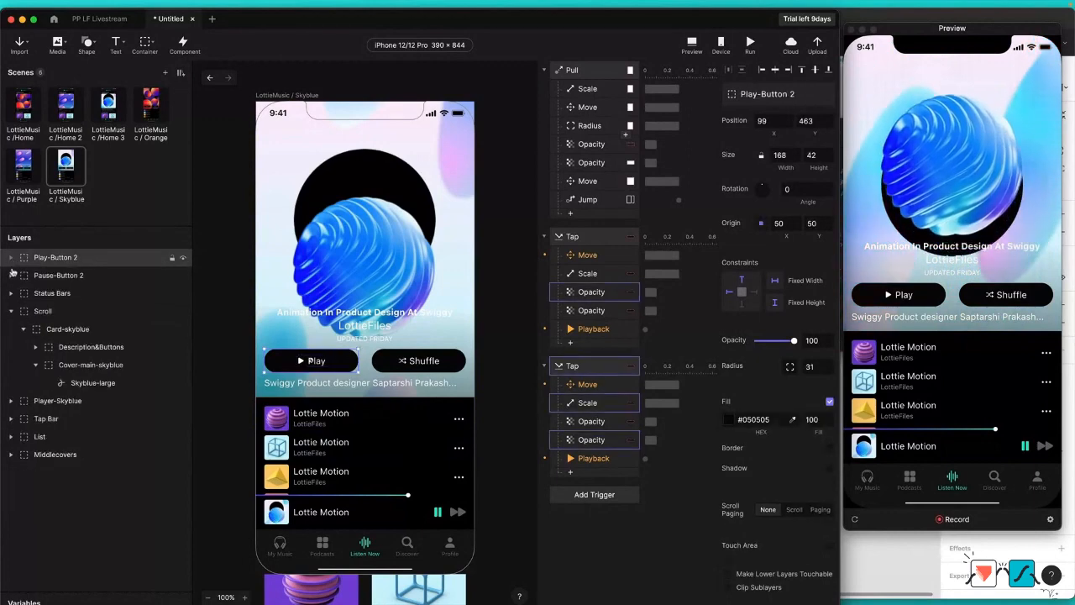
left_click(182, 258)
left_click(183, 275)
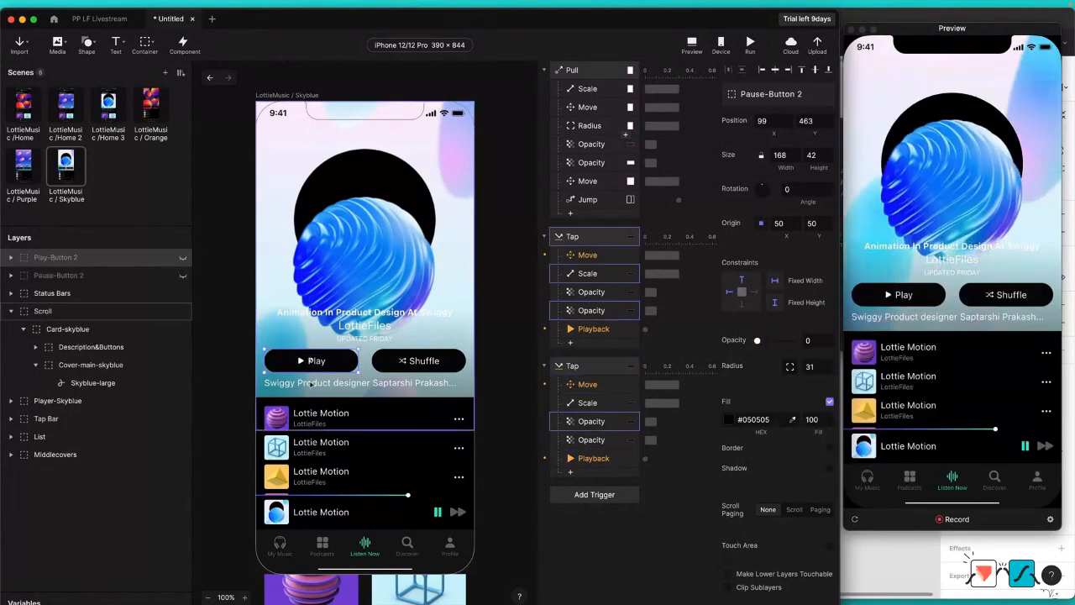
Step: Nest Play-Button 2 and Pause-Button 2 inside Card-skyblue's Description&Buttons container, directly above the original Play-Button
left_click(336, 364)
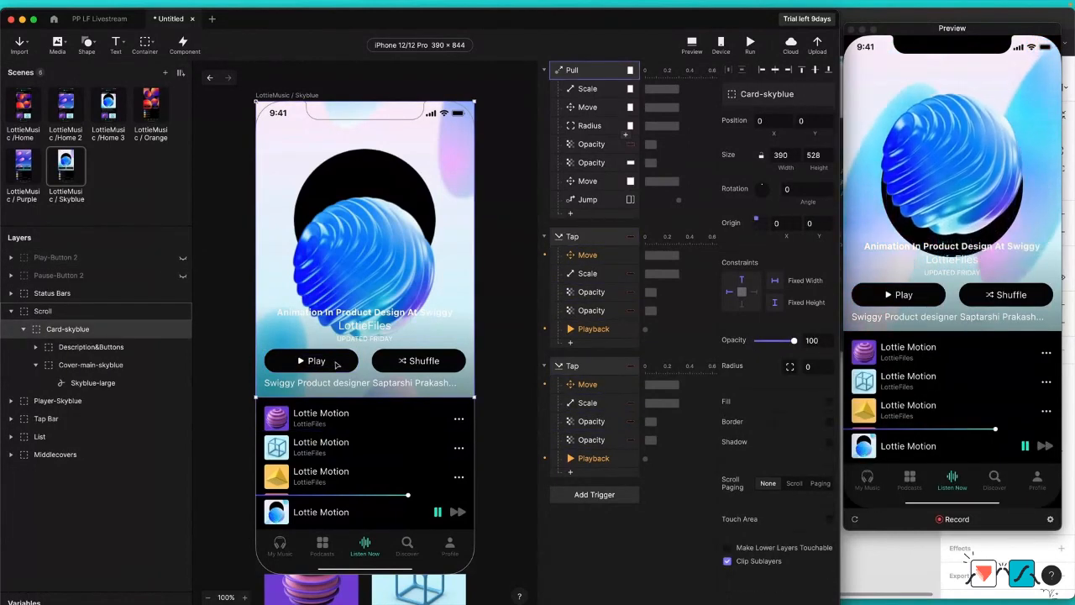
double_click(336, 363)
double_click(336, 364)
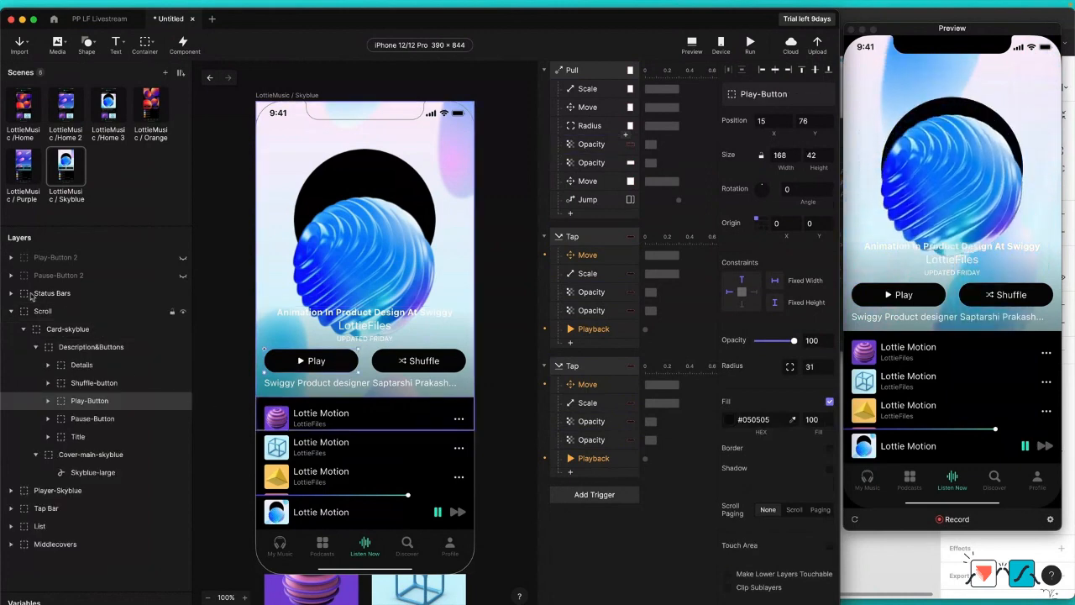
left_click(40, 263)
left_click(51, 271, "shift")
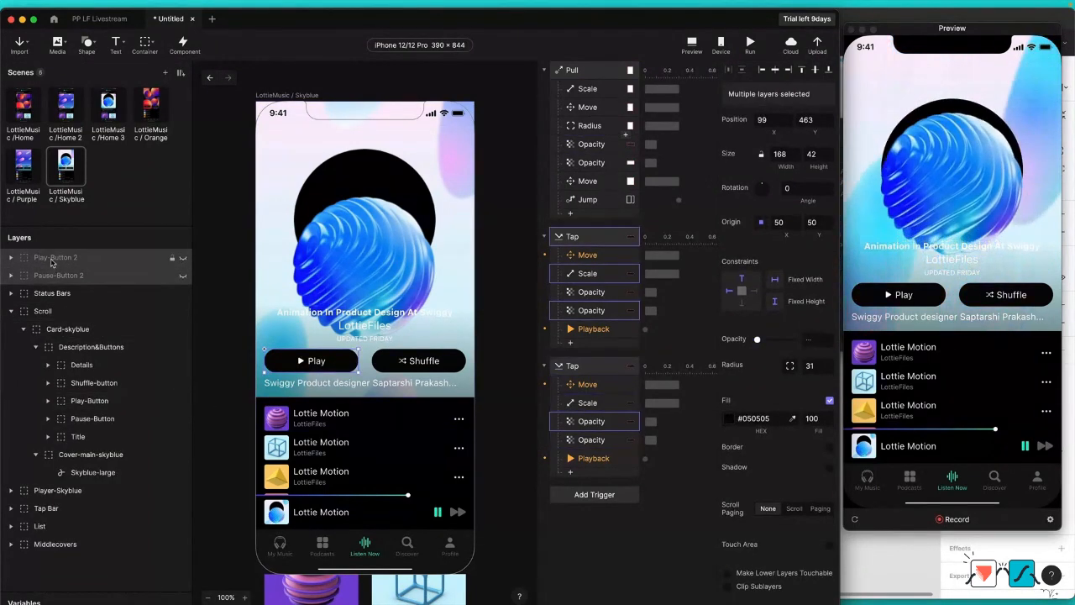
left_click_drag(52, 263, 98, 401)
Step: Delete the original Play-Button and Pause-Button and make Play-Button 2 and Pause-Button 2 visible
left_click_drag(128, 411, 128, 396)
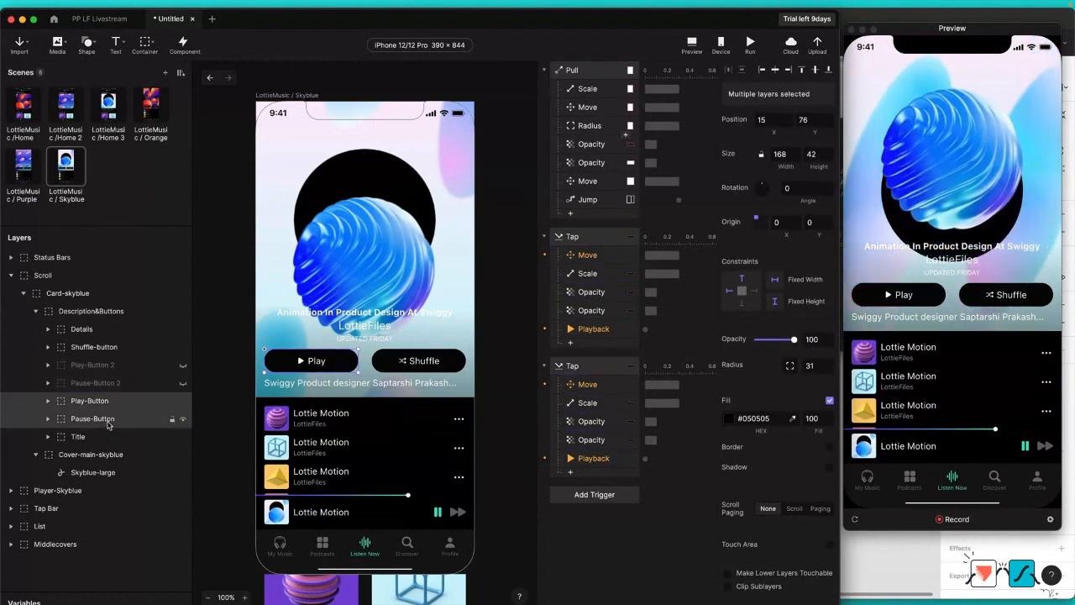
key("Delete")
left_click(184, 367)
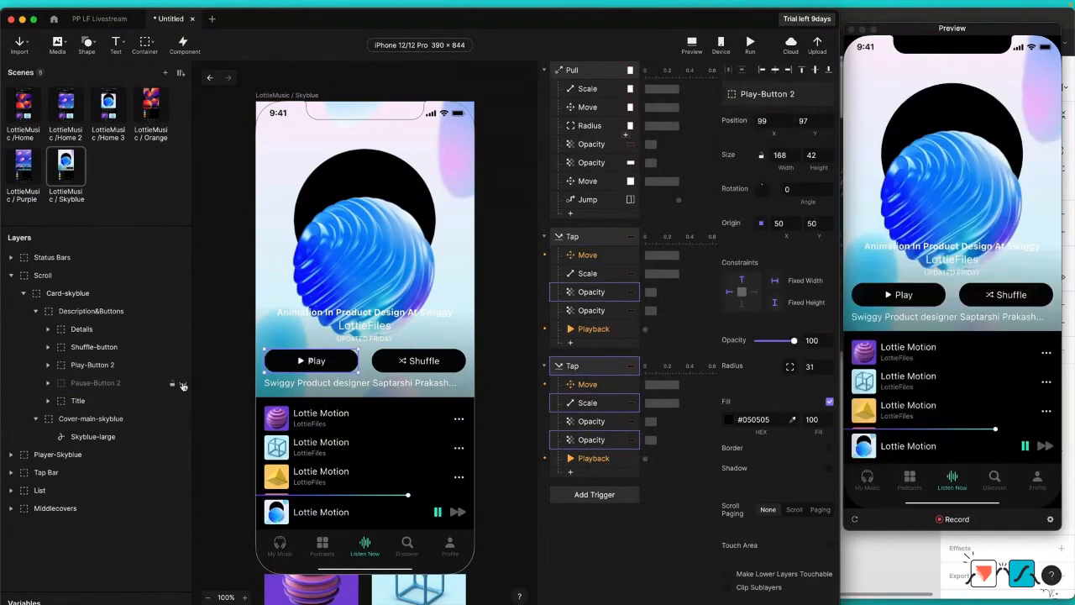
left_click(183, 383)
Step: Reorder the Skyblue scene's layers so that Tap Bar sits above Player-Skyblue
left_click(596, 255)
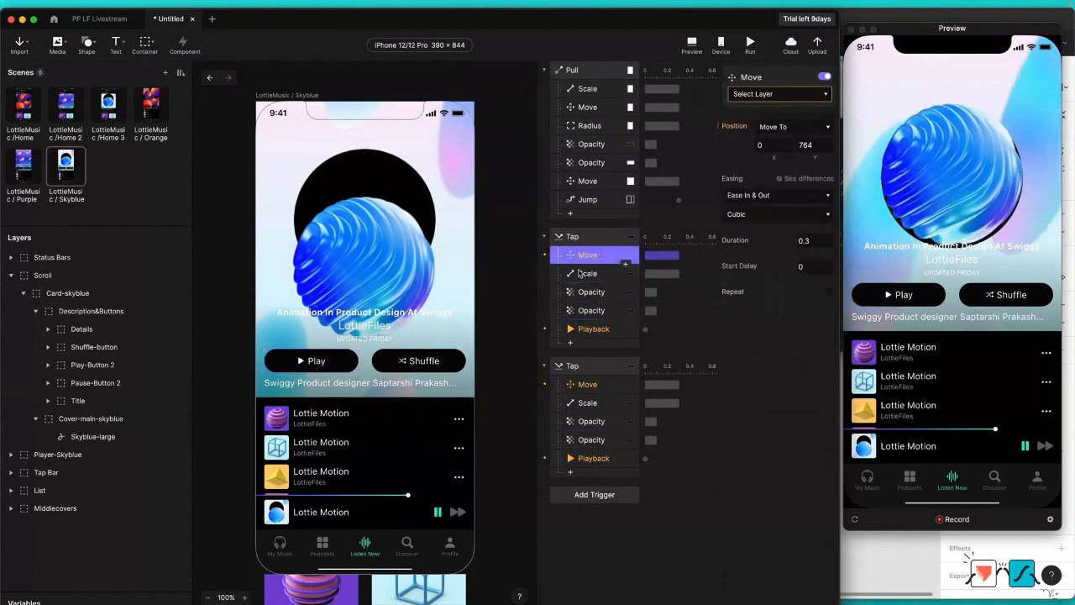
left_click(813, 97)
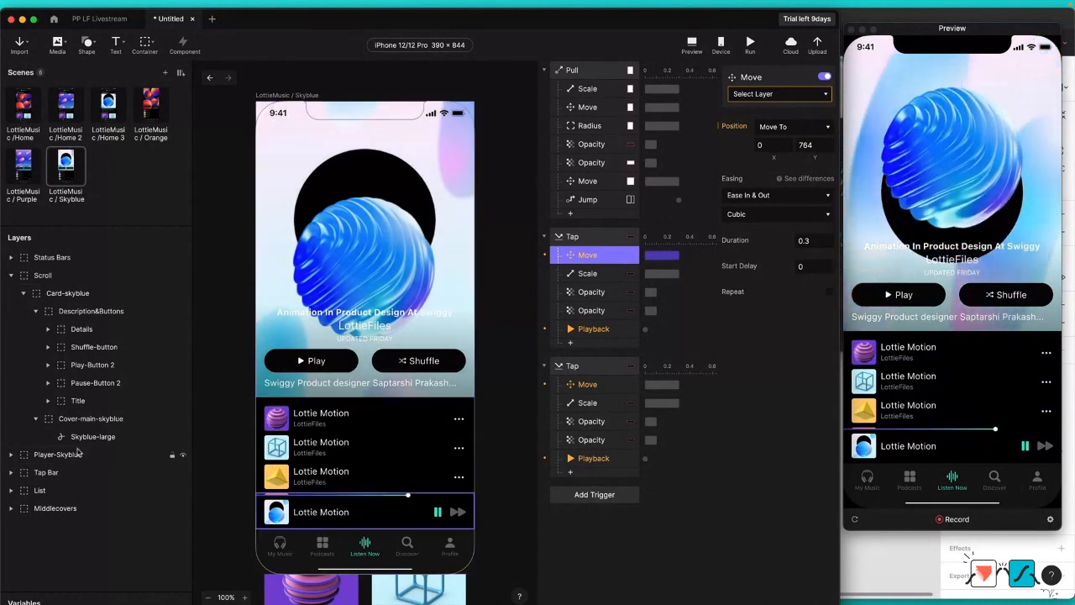
left_click(58, 454)
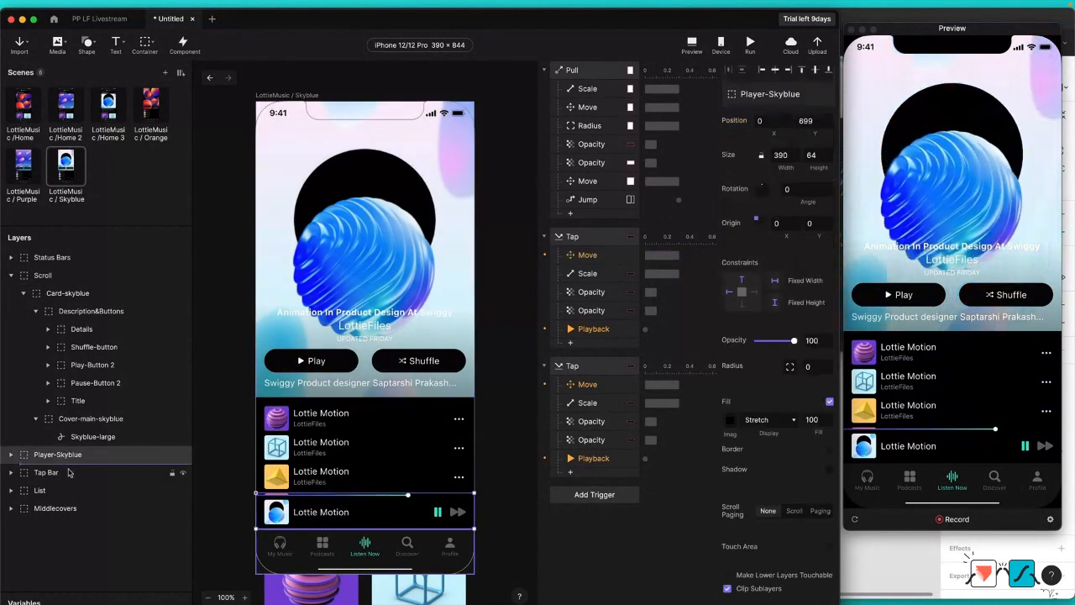
left_click_drag(70, 485, 65, 454)
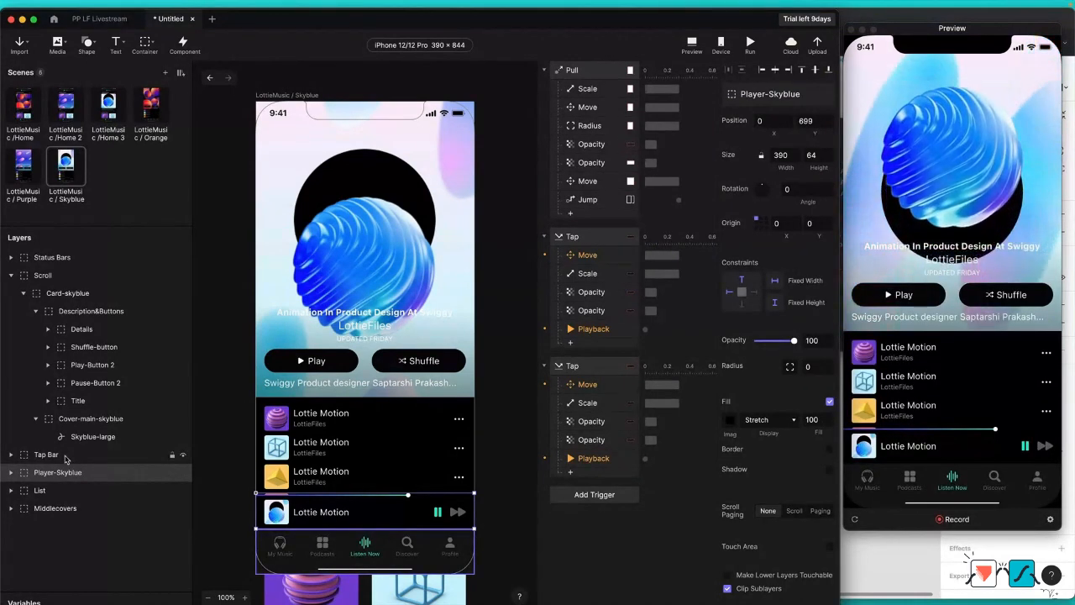
left_click(66, 454)
Step: Check which layers the two Tap triggers in the Skyblue scene are assigned to
left_click(607, 254)
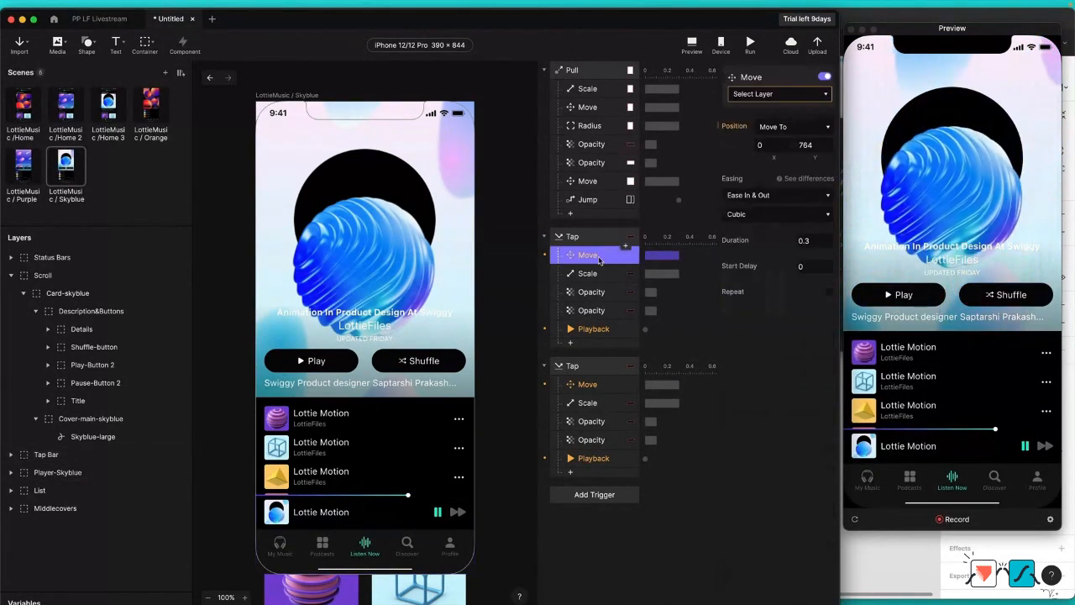
left_click(820, 96)
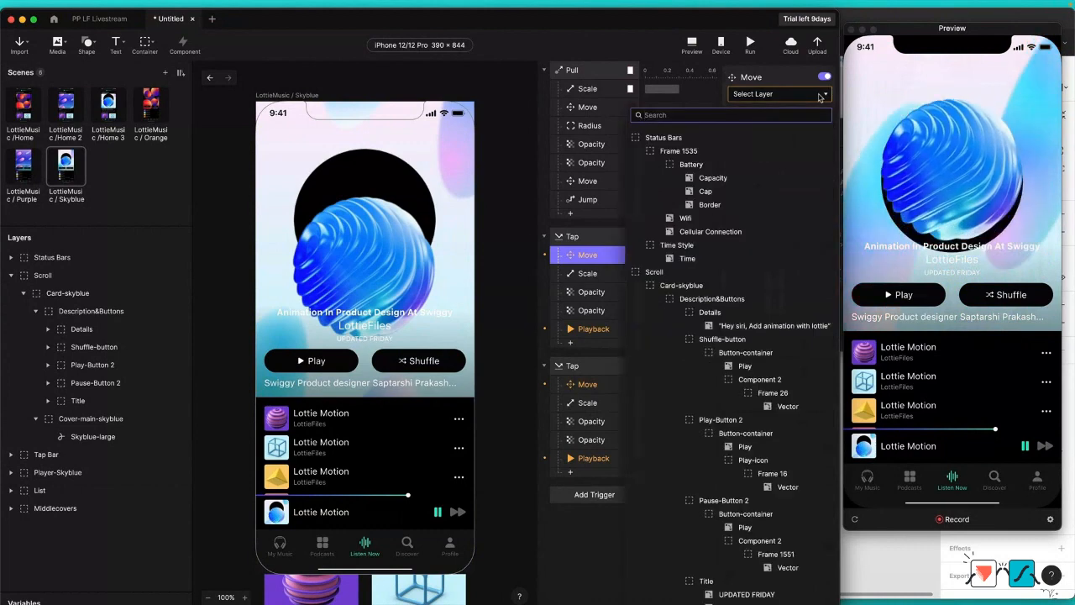
left_click(771, 96)
left_click(599, 239)
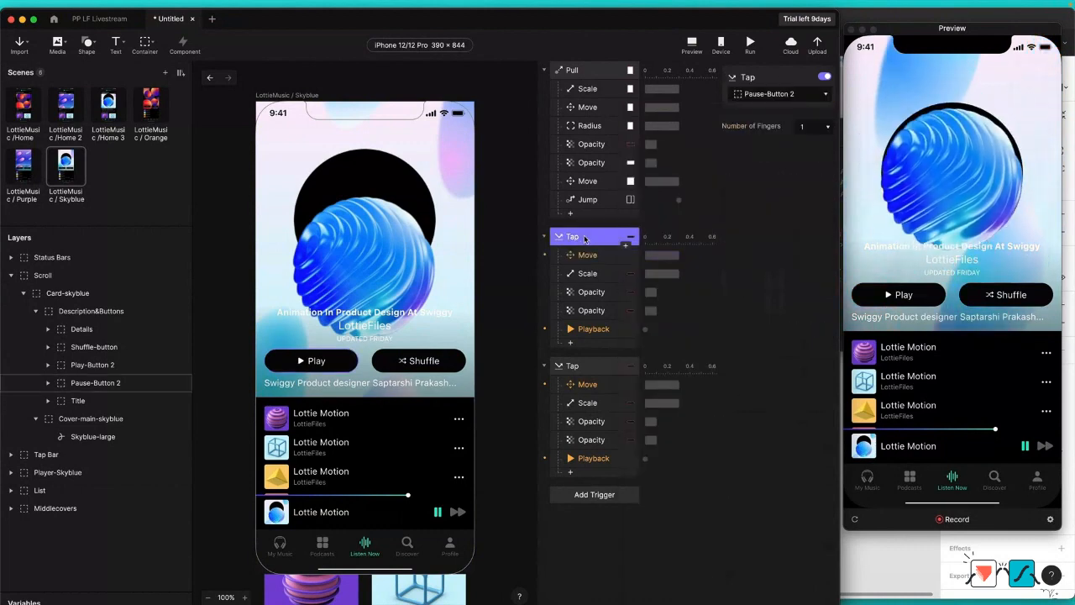
left_click(582, 368)
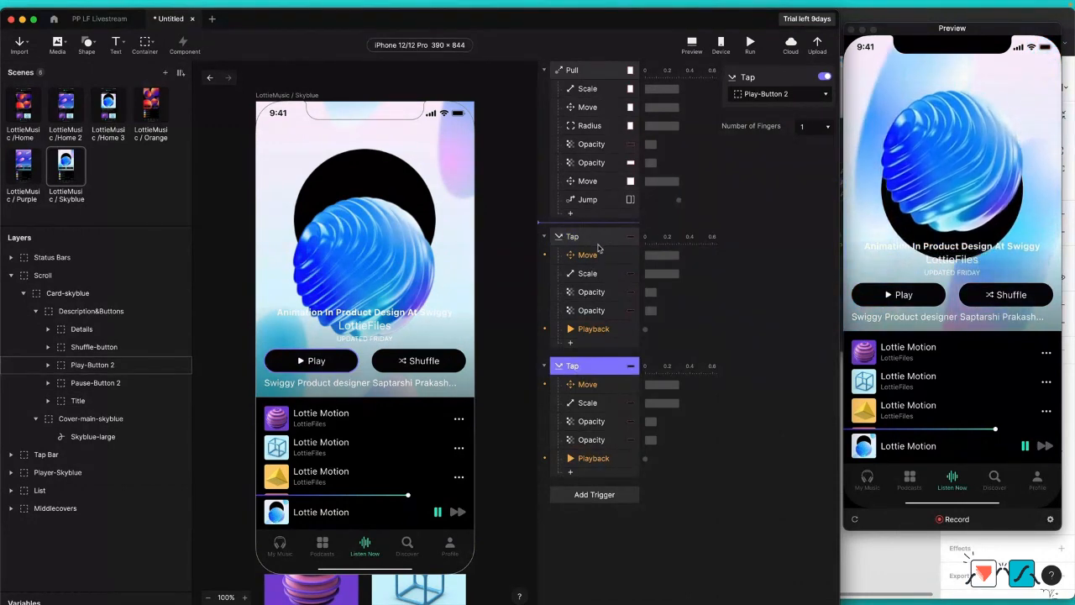
Step: Assign the Player-Skyblue layer to the Move responses of both Tap triggers
left_click(595, 256)
left_click(801, 93)
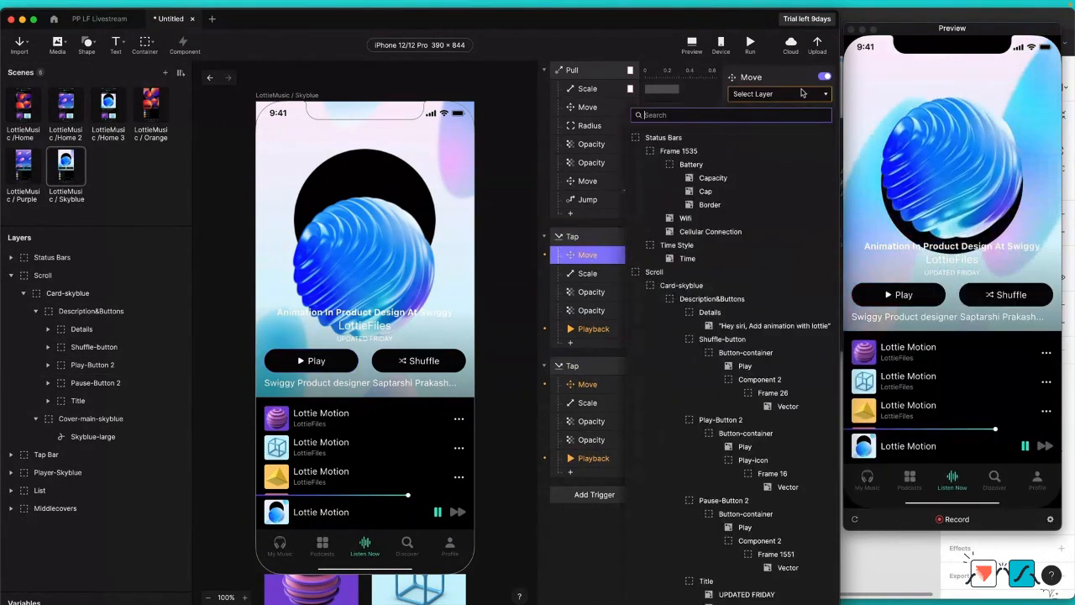
type("player")
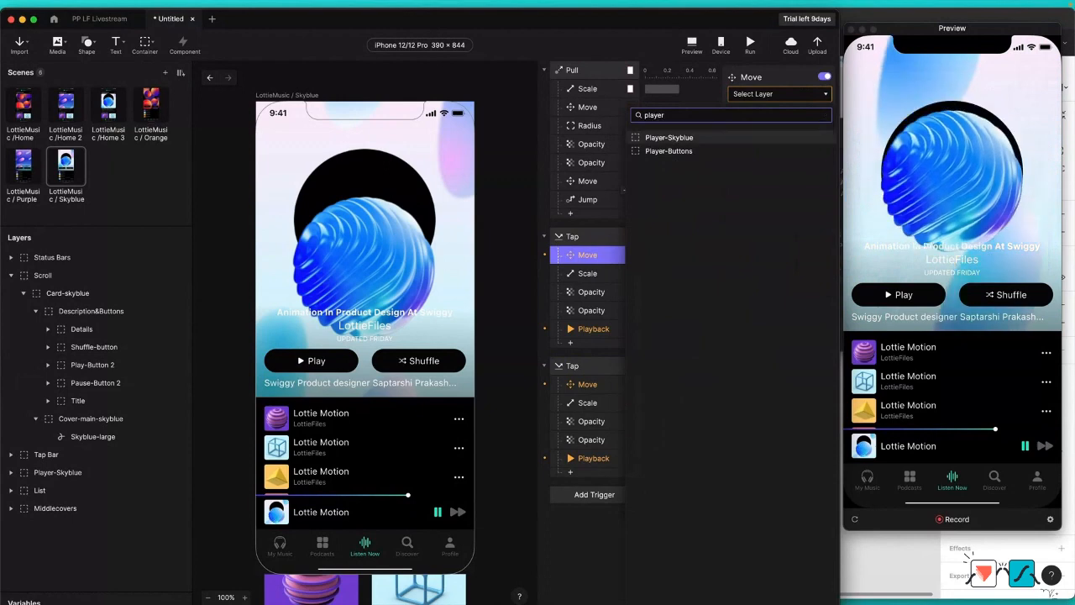
left_click(668, 137)
left_click(622, 388)
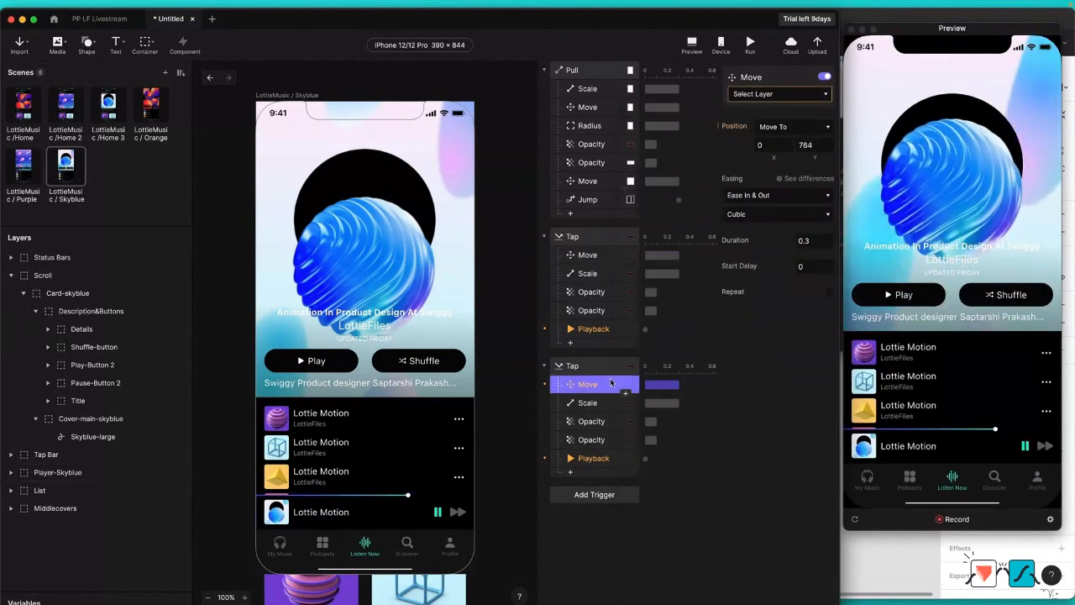
left_click(796, 93)
type("pla")
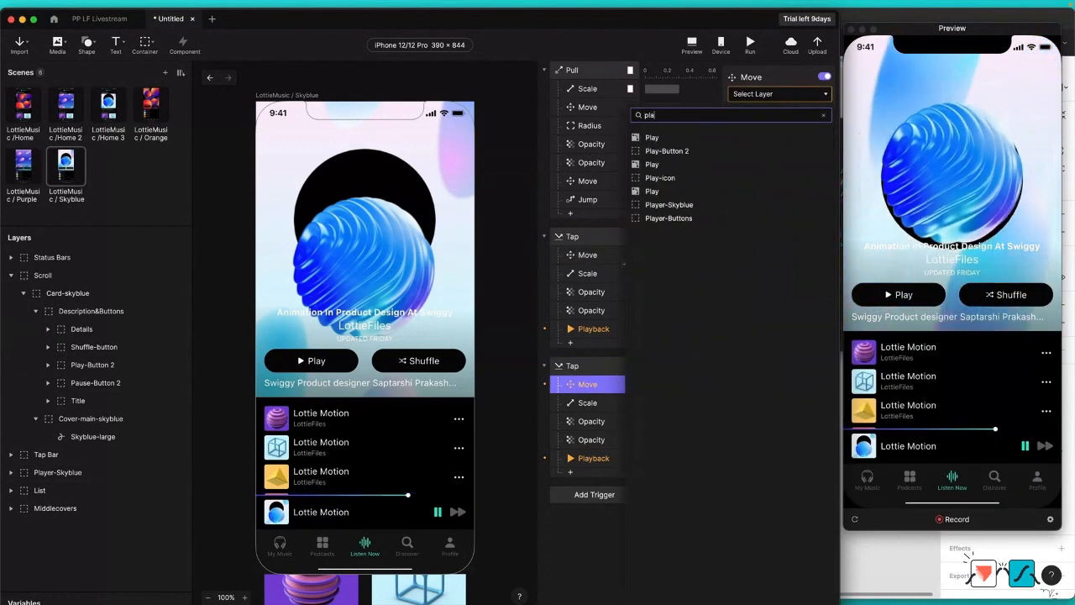
type("yer")
key("Return")
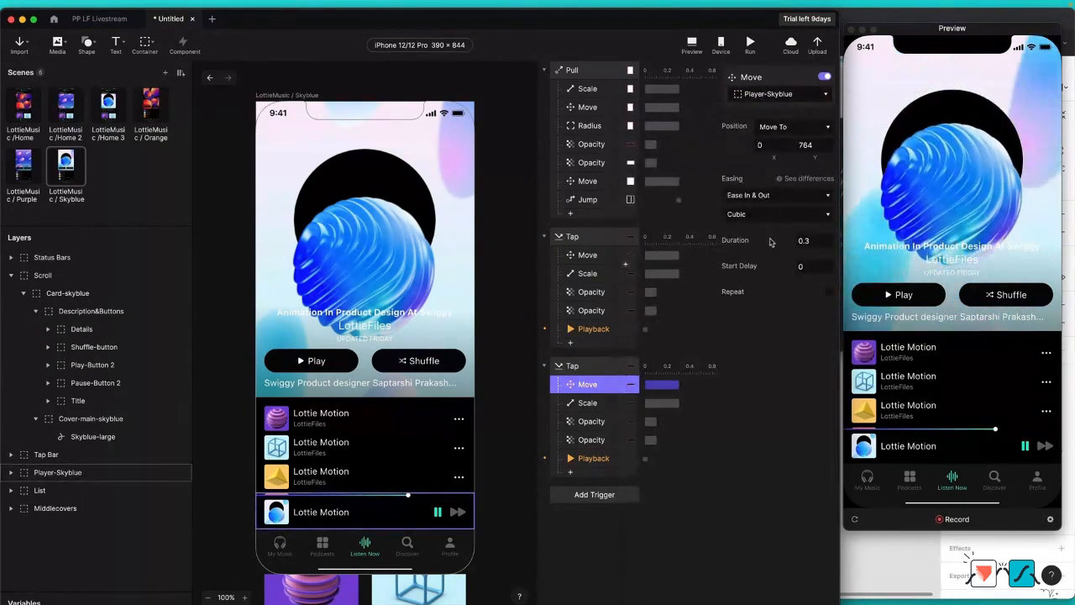
Step: Import the LottieFiles Podcast Ep #3 MP3 from the PP LF Livestream Assets folder into the Skyblue scene
key("ctrl+Up")
left_click(771, 99)
left_click(656, 195)
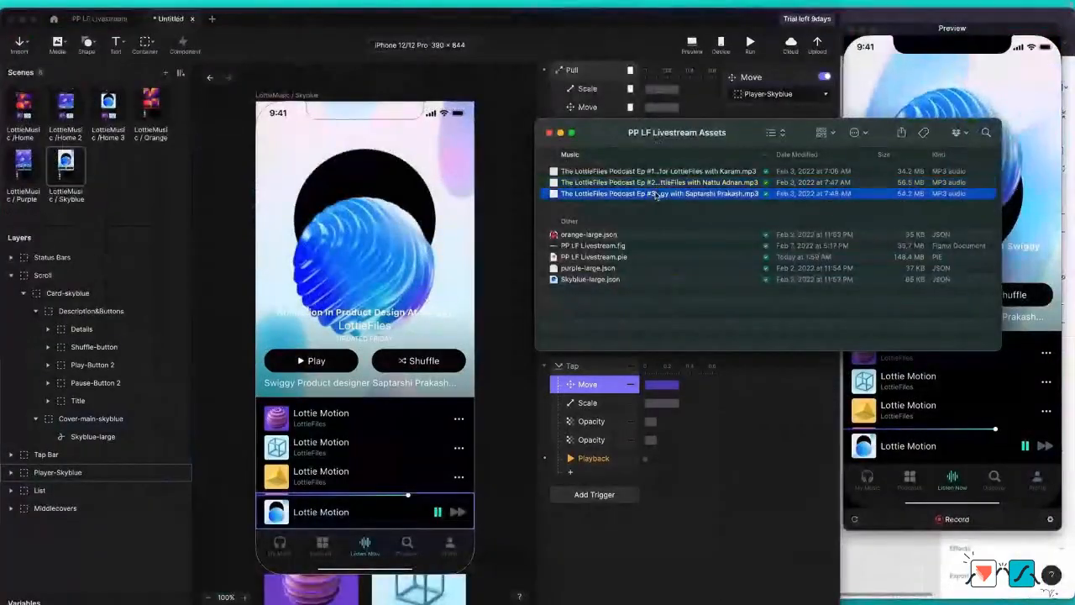
left_click_drag(656, 194, 427, 170)
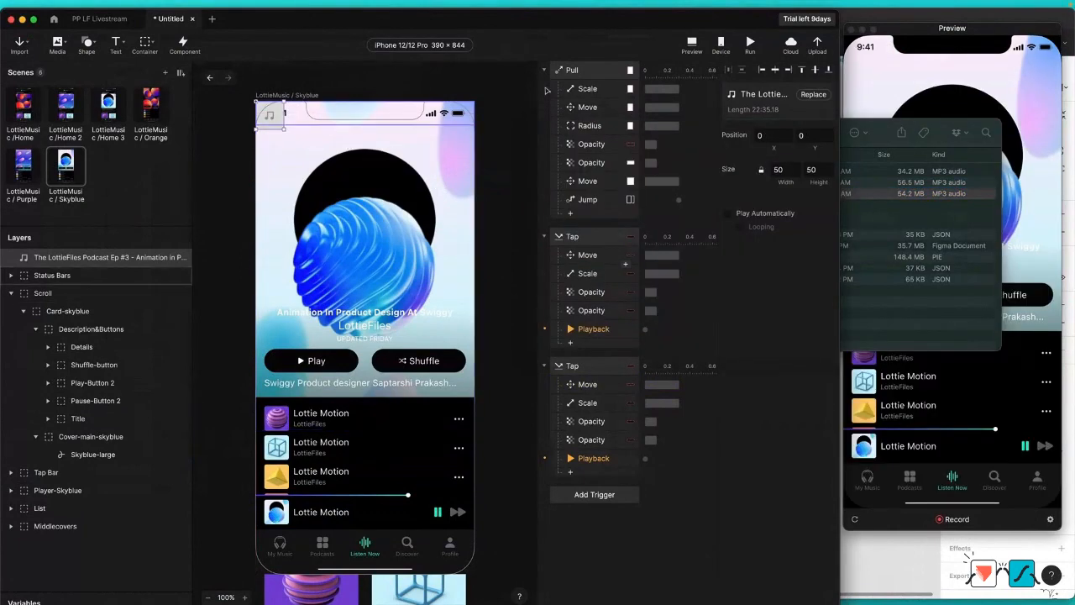
Step: Assign the Podcast Ep #3 audio layer to the Playback responses of both Tap triggers
left_click(594, 328)
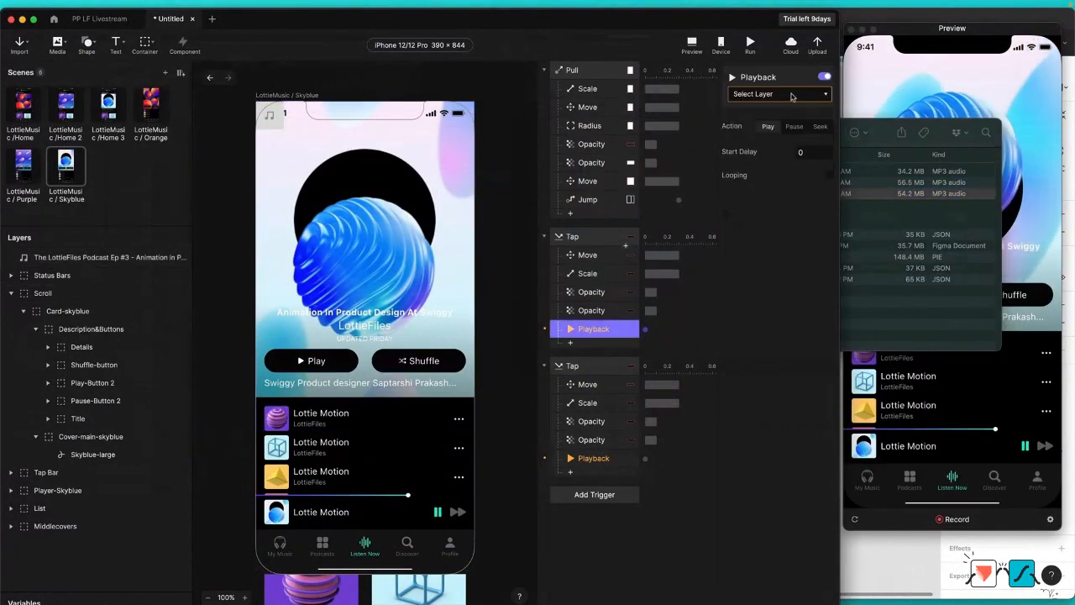
left_click(791, 94)
left_click(739, 140)
left_click(591, 458)
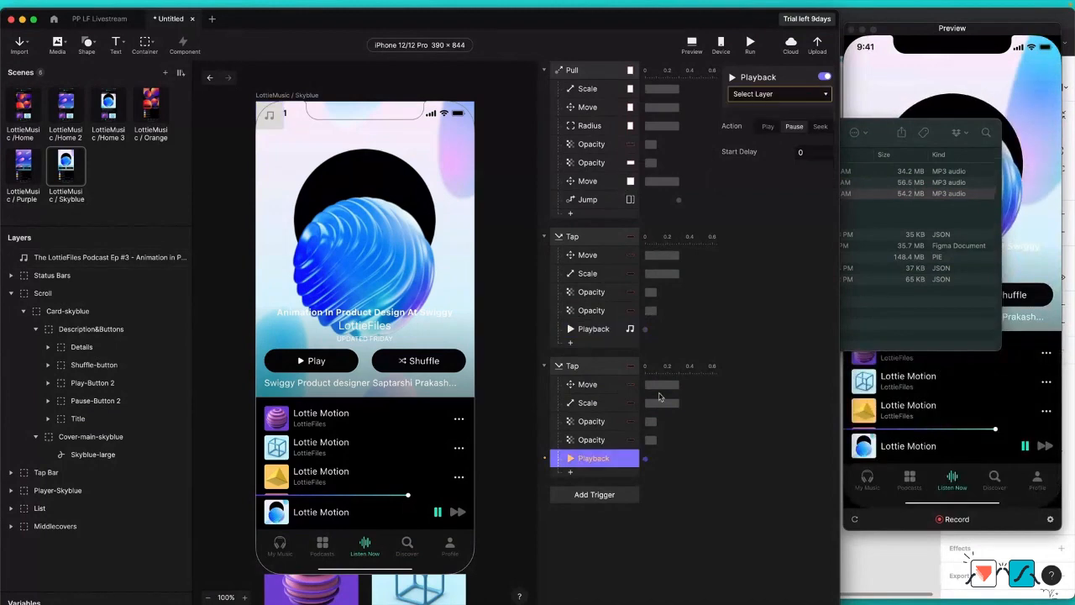
left_click(807, 94)
left_click(739, 139)
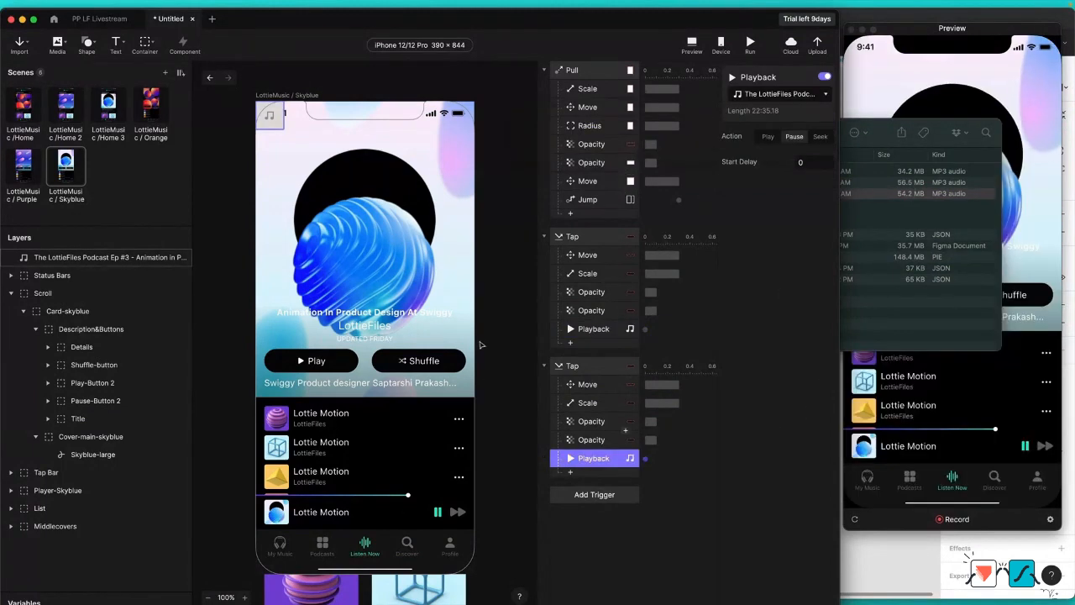
left_click(508, 339)
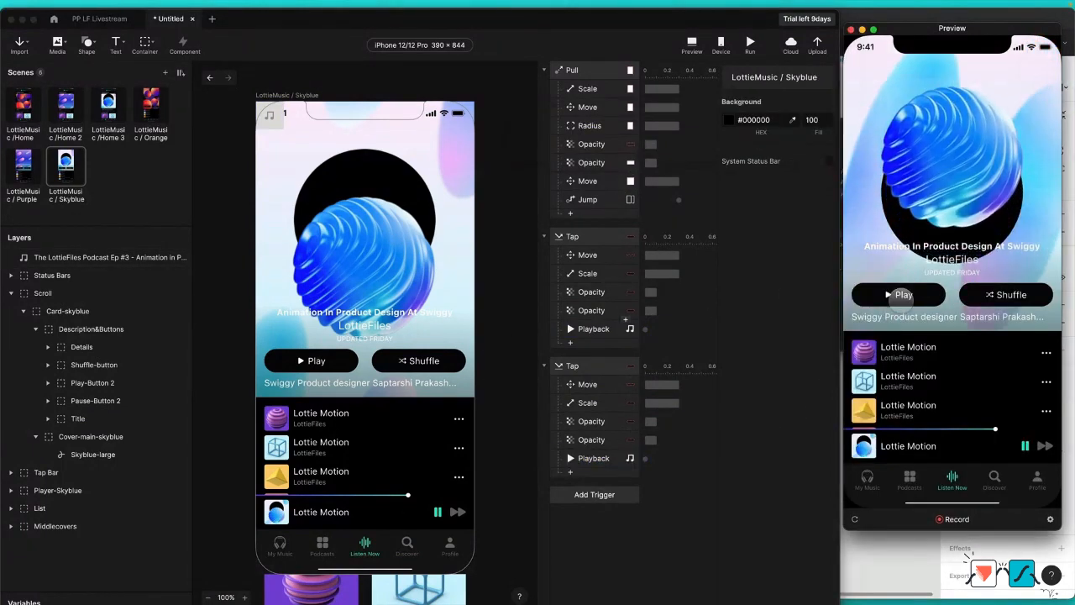
Step: Test the Skyblue scene's play and pause toggle in the preview, then pull the cover down and swipe through the Home cards
left_click(901, 295)
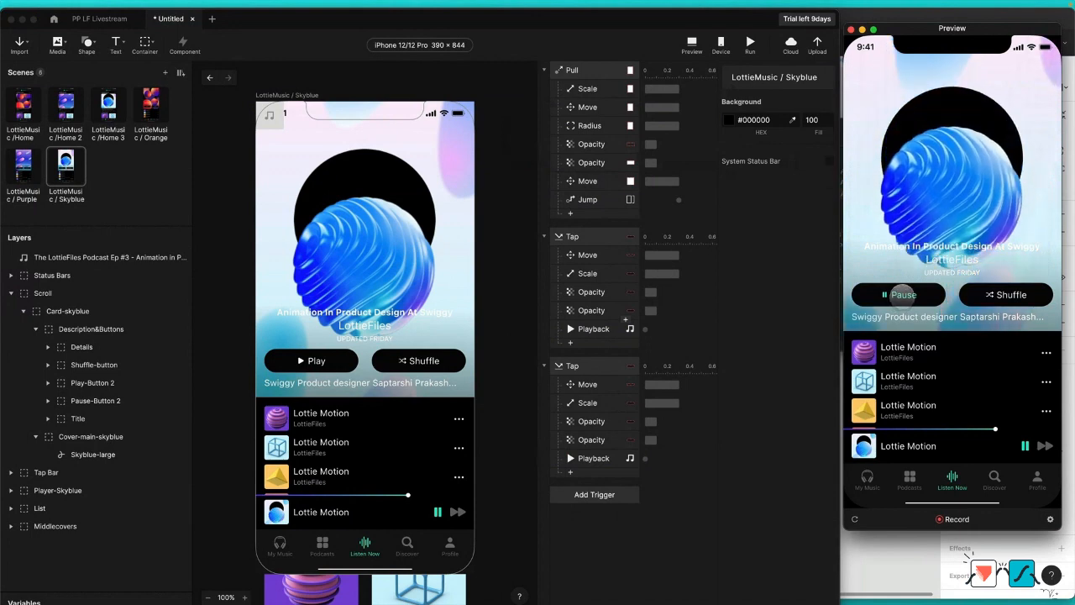
left_click(901, 295)
left_click(901, 295)
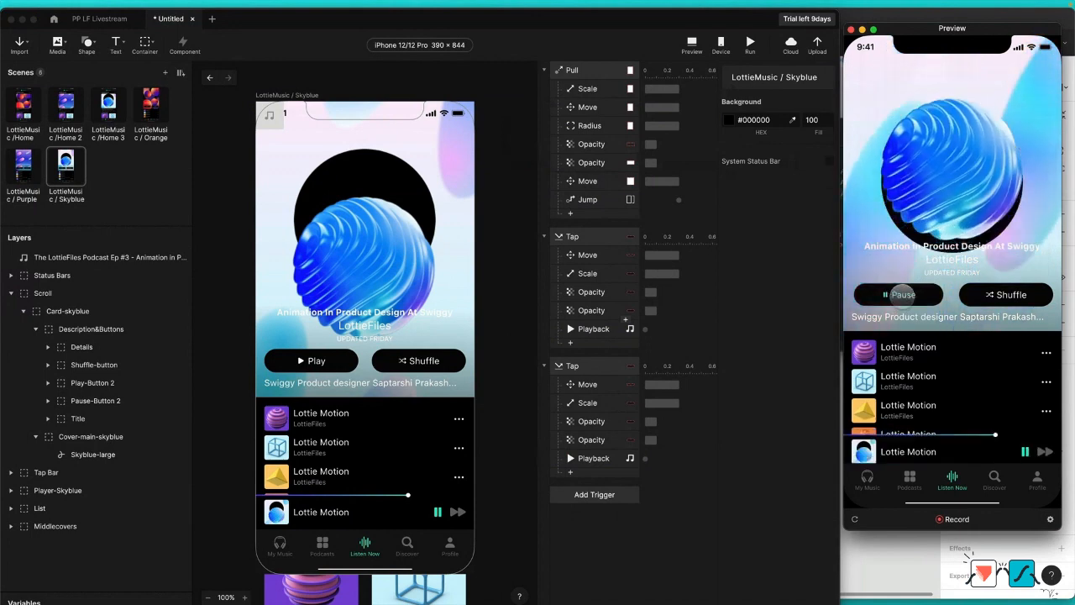
left_click(898, 294)
left_click_drag(949, 181, 957, 252)
left_click_drag(912, 202, 976, 202)
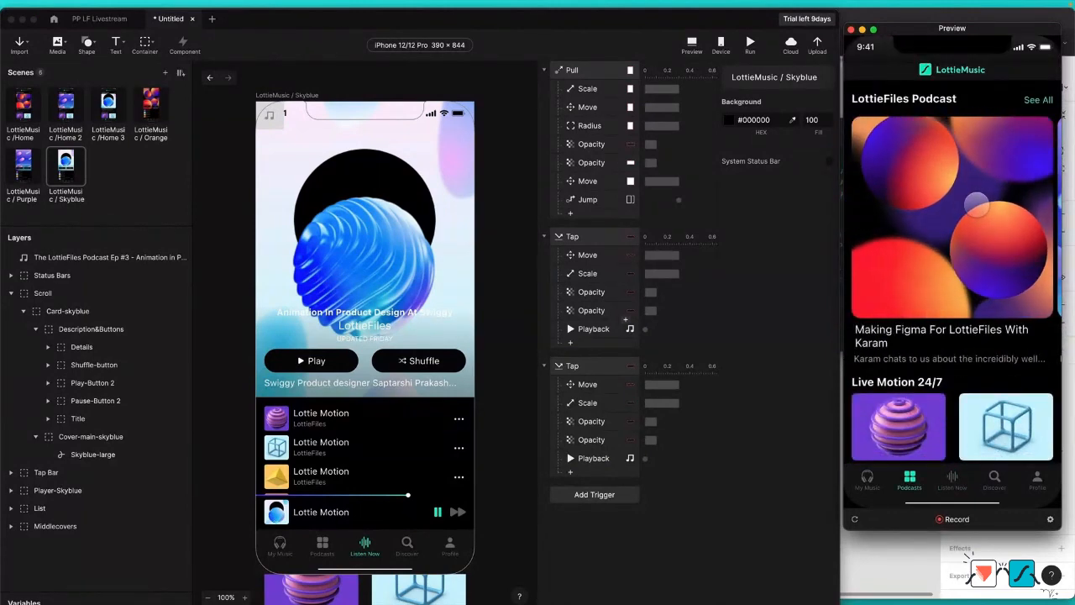